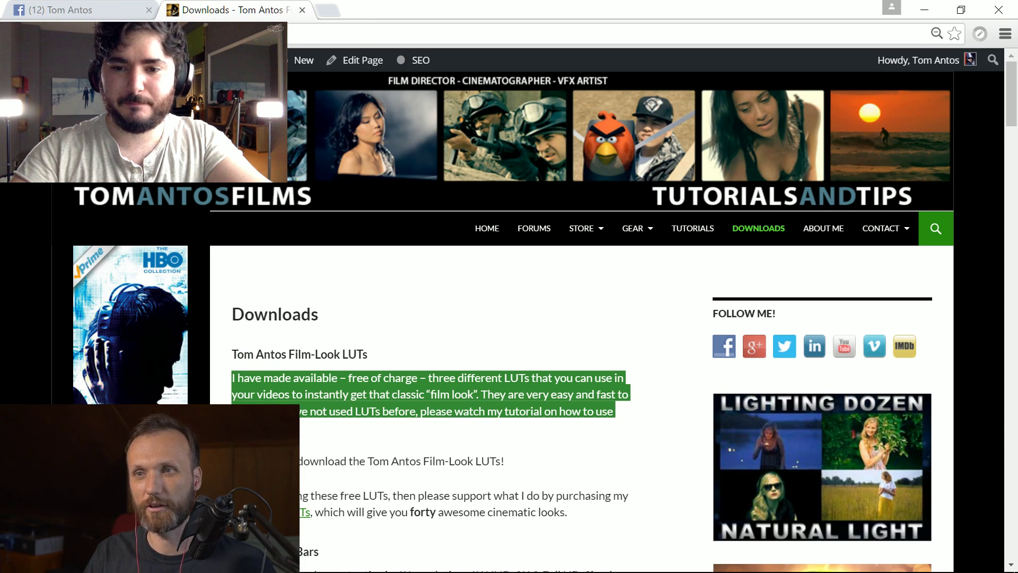
Step: Open the CineColor LUTs Combo Pack 1 & 2 product page from the website's store
{"action": "left_click", "coordinate": [236, 384]}
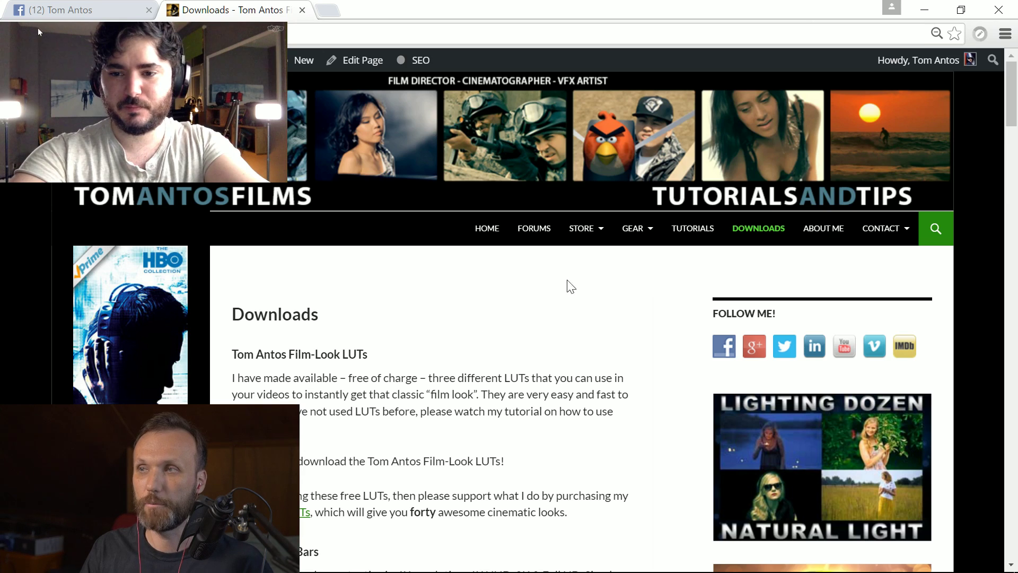
{"action": "left_click", "coordinate": [582, 232]}
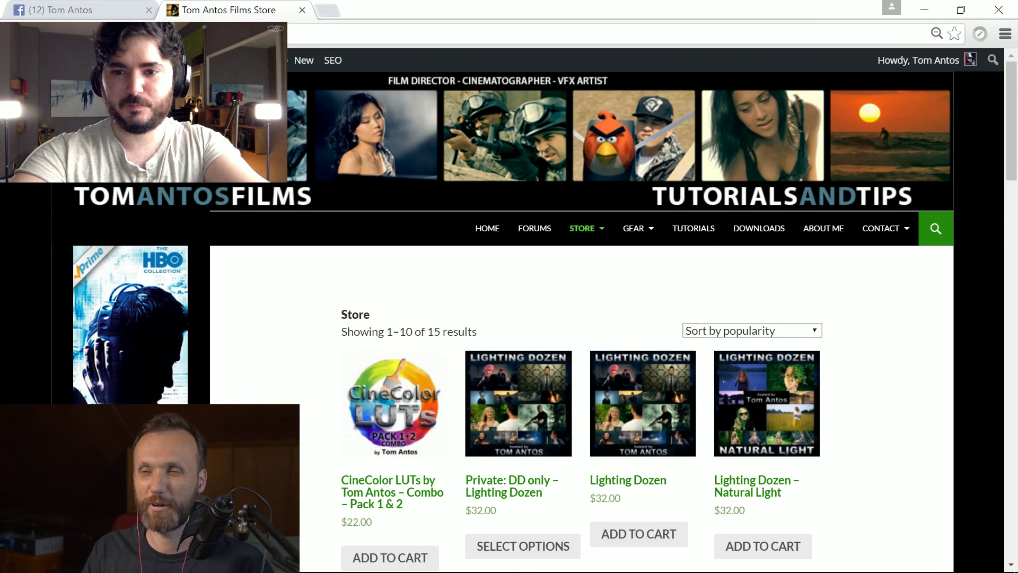
{"action": "scroll", "coordinate": [584, 319], "scroll_direction": "down", "scroll_amount": 3}
{"action": "scroll", "coordinate": [583, 318], "scroll_direction": "up", "scroll_amount": 2}
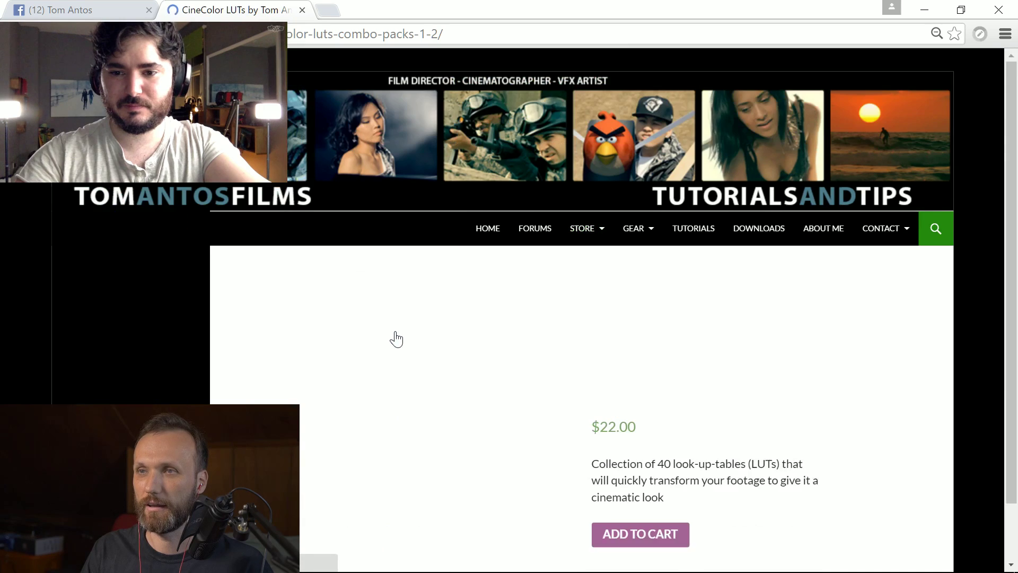
Step: Look over the CineColor LUTs product page and enlarge the first before-and-after sample image
{"action": "scroll", "coordinate": [830, 467], "scroll_direction": "down", "scroll_amount": 6}
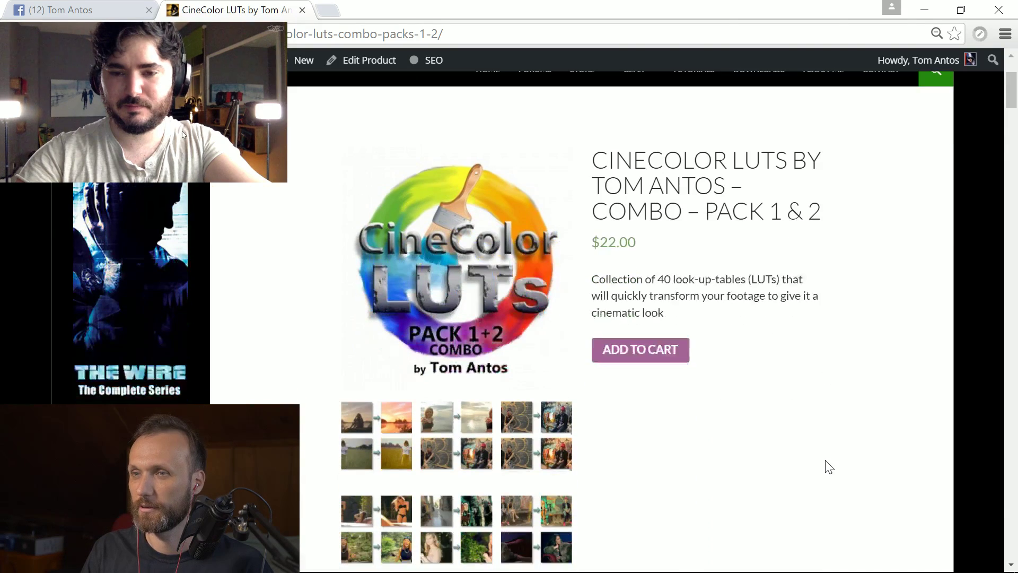
{"action": "scroll", "coordinate": [822, 466], "scroll_direction": "up", "scroll_amount": 3}
{"action": "scroll", "coordinate": [416, 412], "scroll_direction": "down", "scroll_amount": 3}
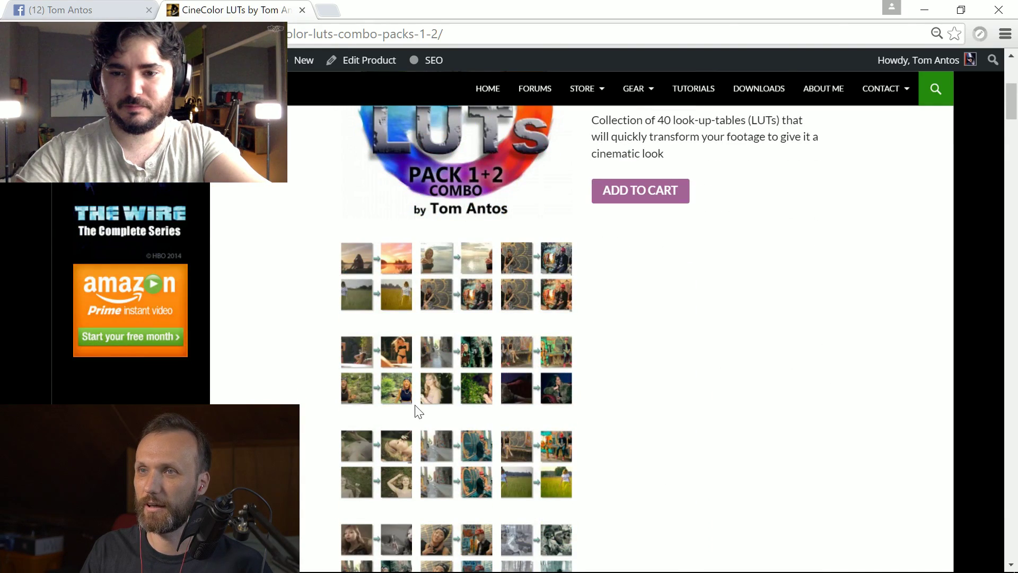
{"action": "left_click", "coordinate": [361, 266]}
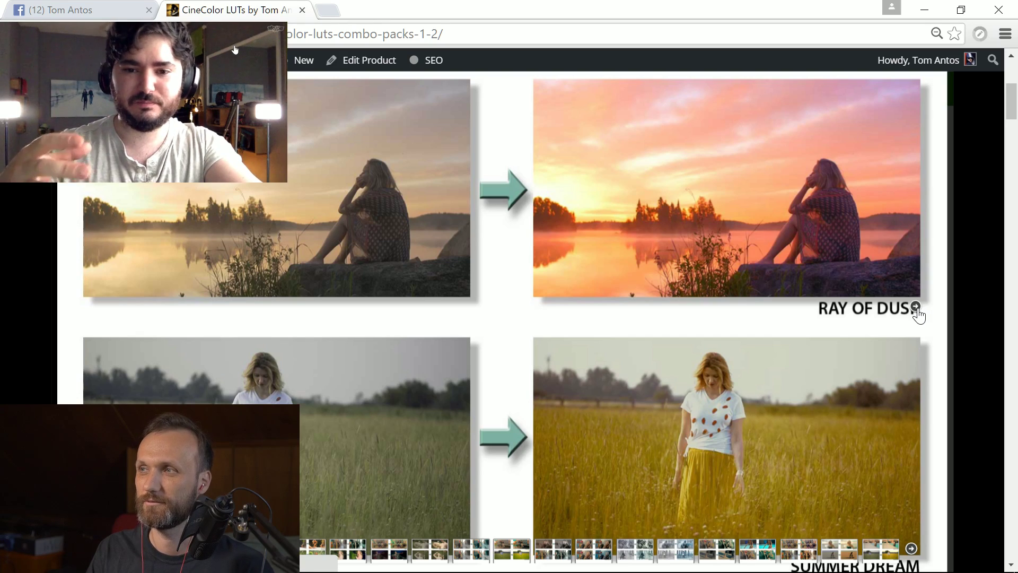
Step: Page through the enlarged before-and-after LUT samples up to the Kodak Vision and Kodak Vision Cool examples
{"action": "left_click", "coordinate": [916, 311]}
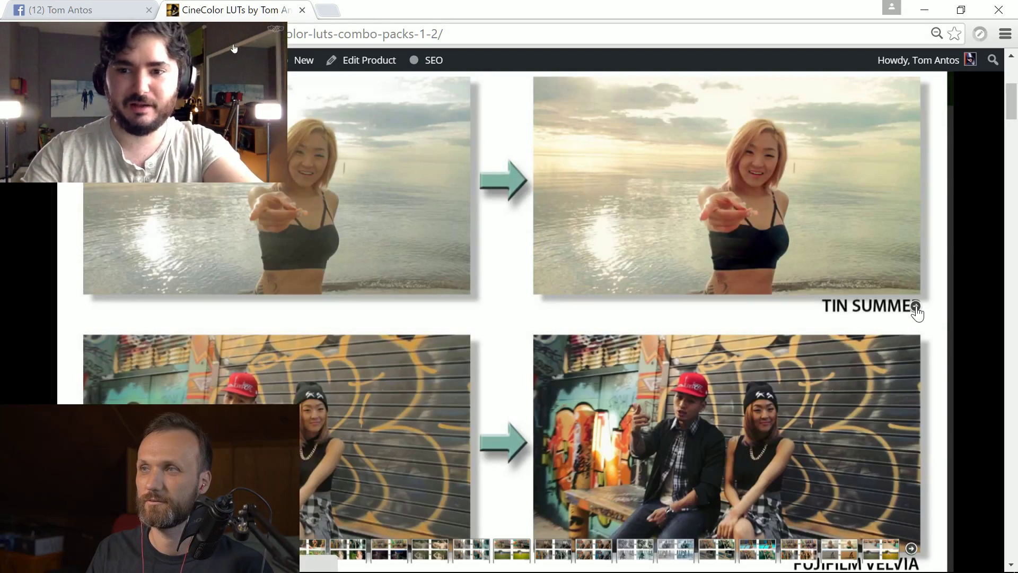
{"action": "left_click", "coordinate": [917, 310]}
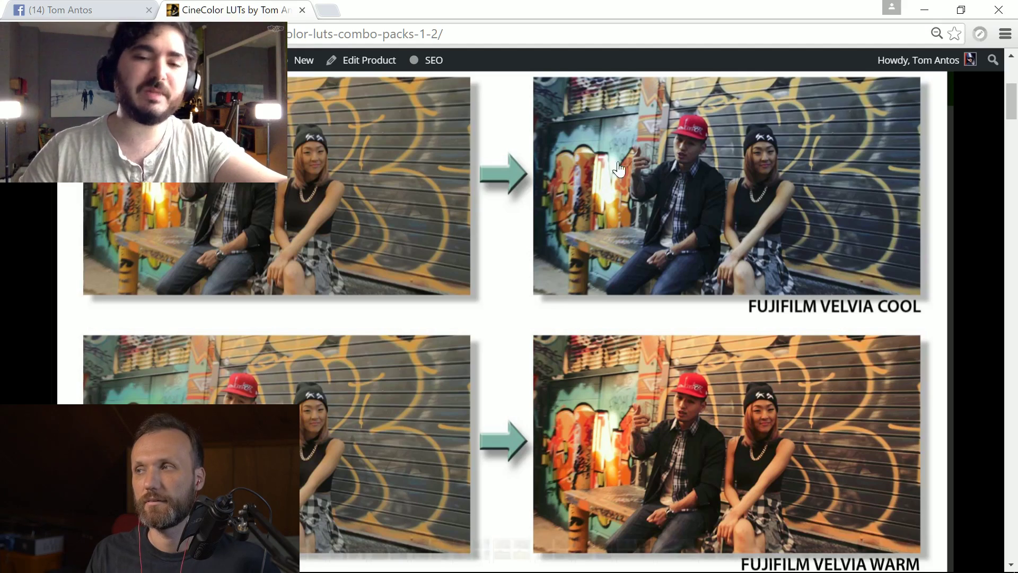
{"action": "mouse_move", "coordinate": [885, 312]}
{"action": "left_click", "coordinate": [915, 309]}
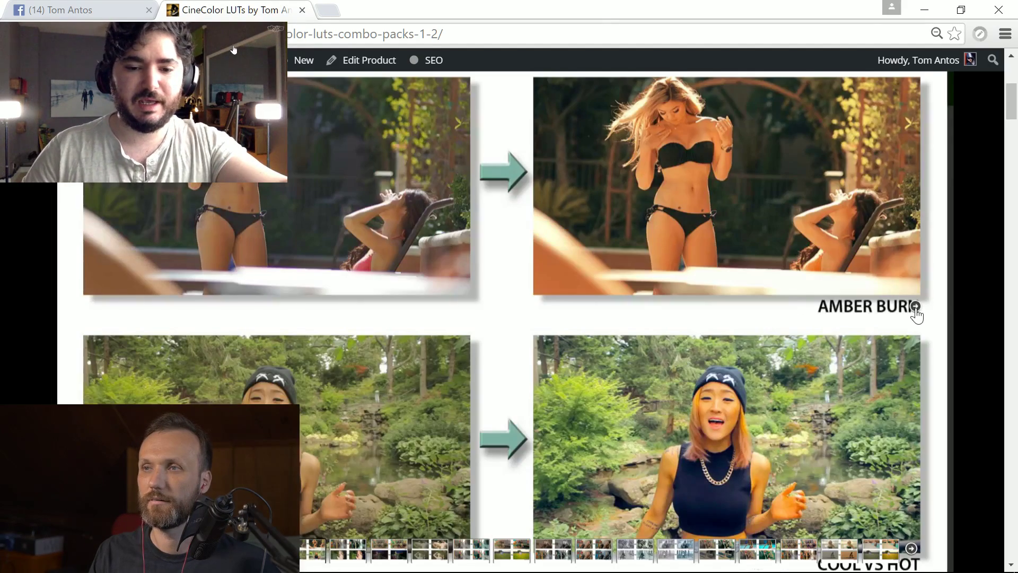
{"action": "left_click", "coordinate": [915, 308]}
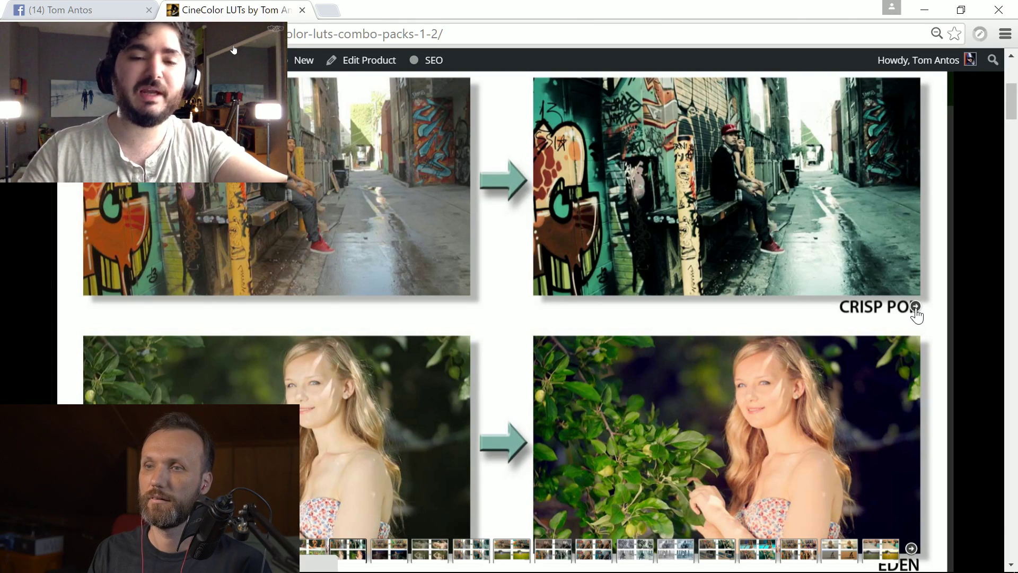
{"action": "left_click", "coordinate": [915, 307]}
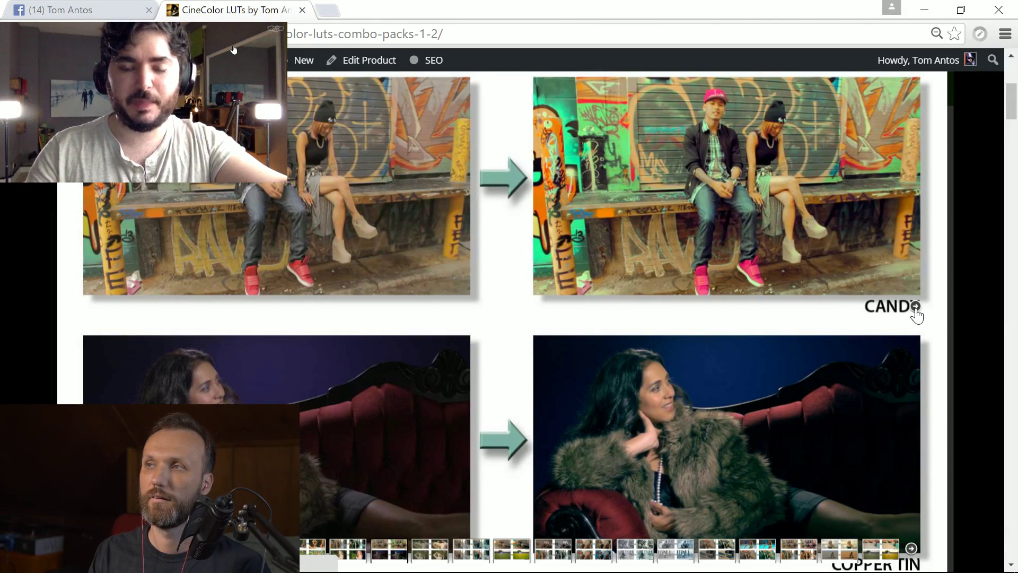
{"action": "left_click", "coordinate": [915, 307]}
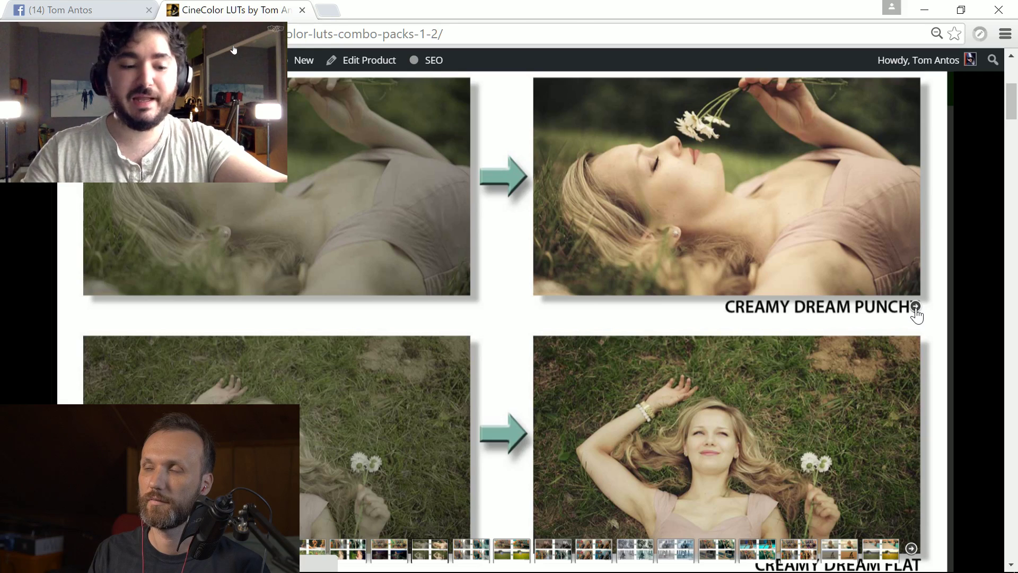
{"action": "left_click", "coordinate": [915, 308]}
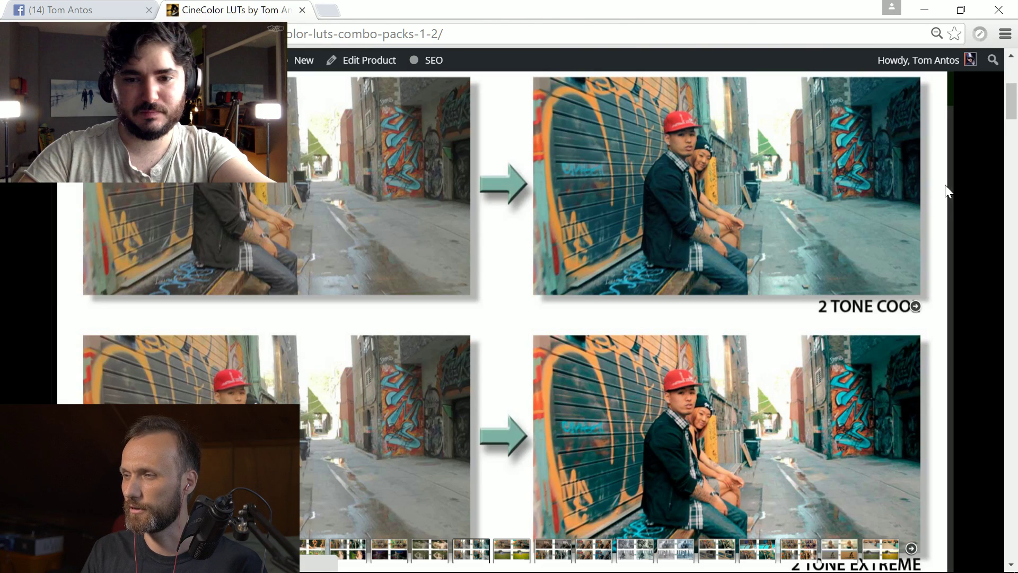
{"action": "mouse_move", "coordinate": [912, 312]}
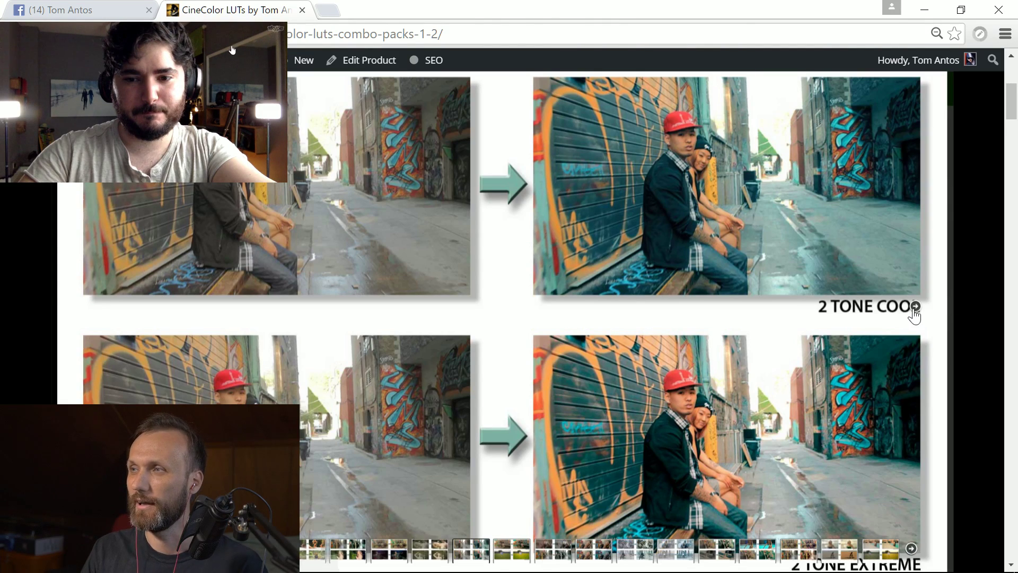
{"action": "left_click", "coordinate": [914, 308]}
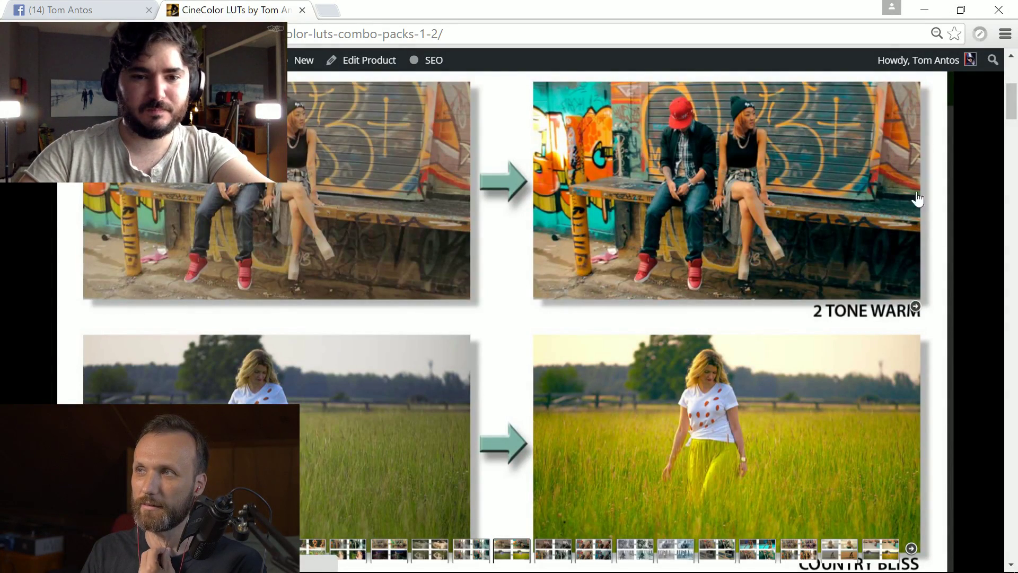
{"action": "left_click", "coordinate": [916, 308]}
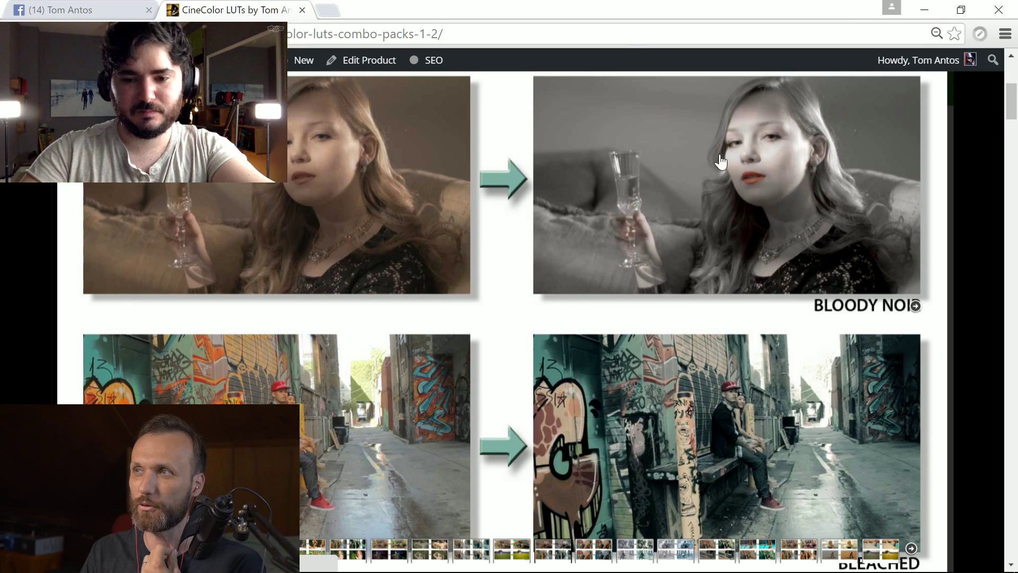
{"action": "left_click", "coordinate": [915, 308]}
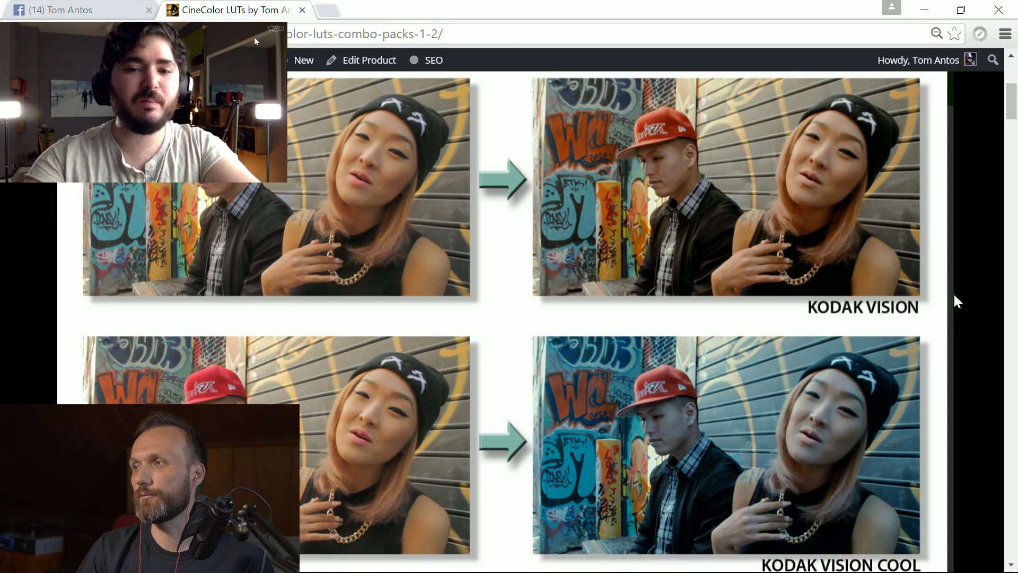
{"action": "mouse_move", "coordinate": [925, 313]}
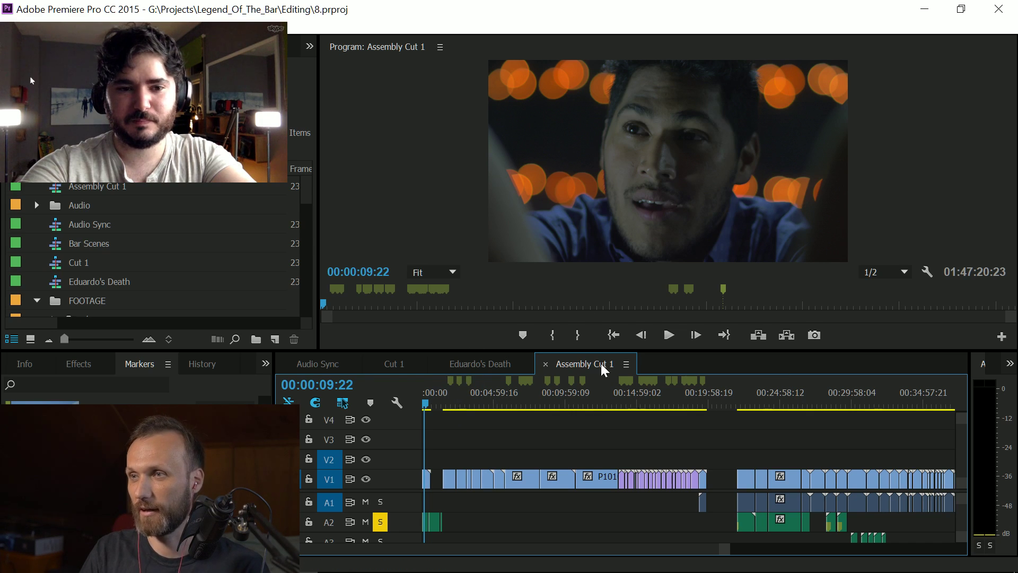
Step: In Premiere Pro, play the opening clip at the start of the Assembly Cut 1 sequence
{"action": "left_click", "coordinate": [449, 395]}
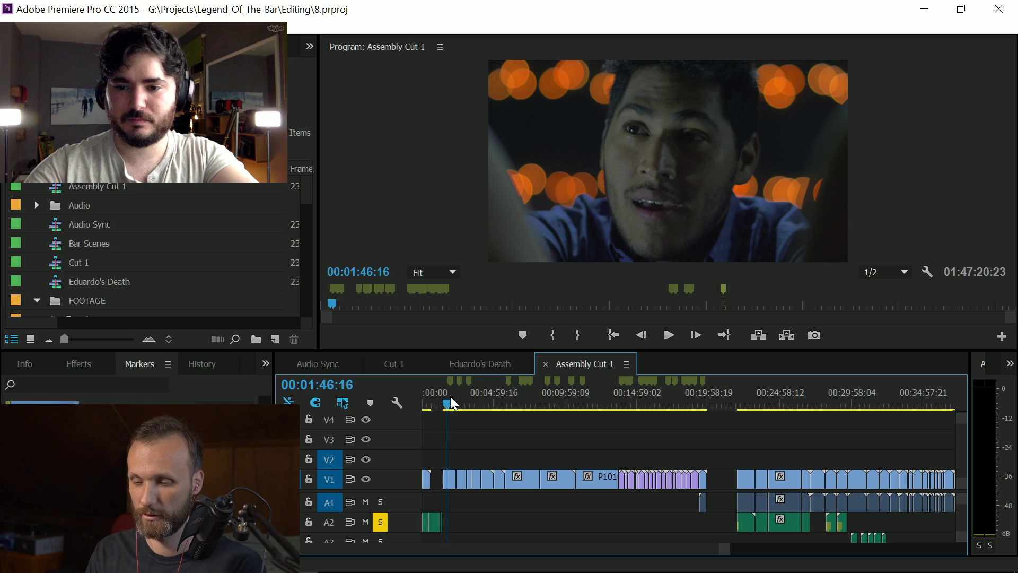
{"action": "key", "text": "="}
{"action": "key", "text": "="}
{"action": "left_click", "coordinate": [444, 404]}
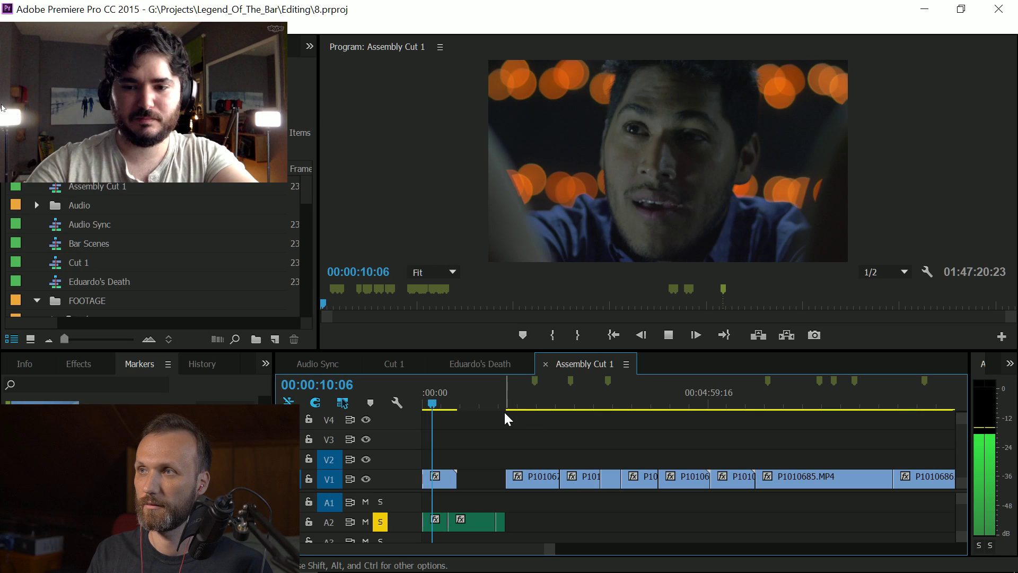
{"action": "key", "text": "space"}
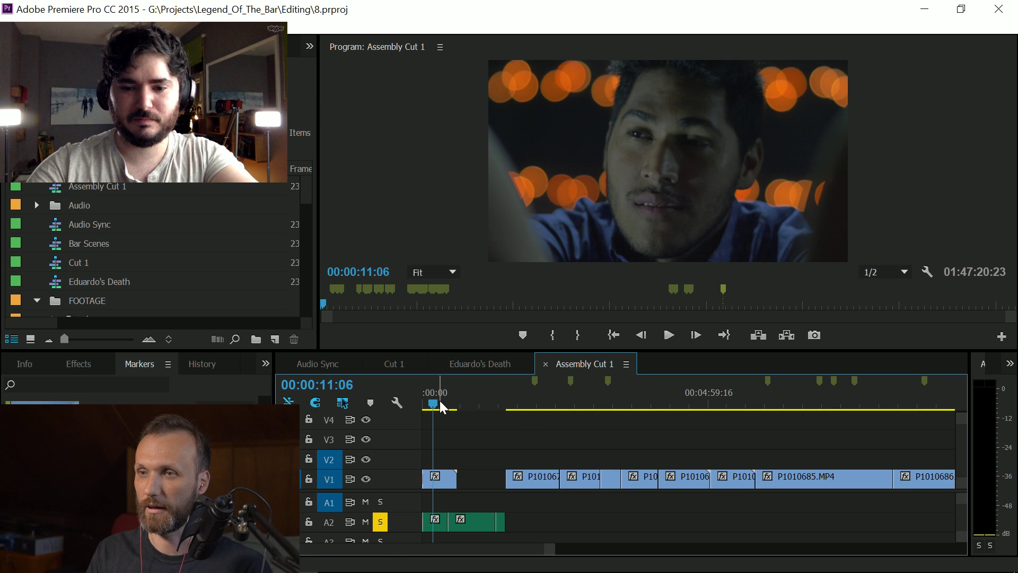
{"action": "left_click", "coordinate": [440, 404]}
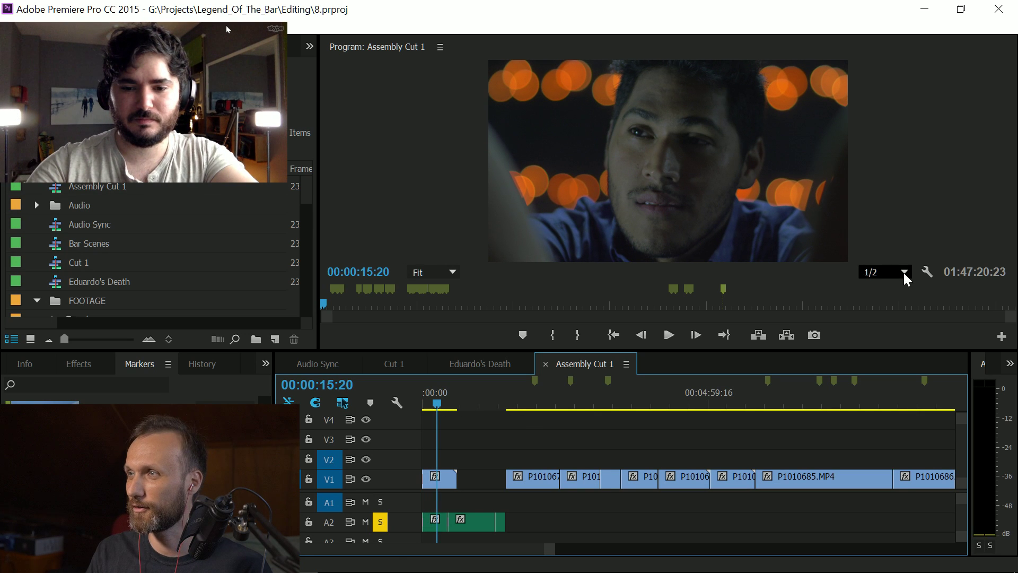
Step: Set the program monitor's playback resolution to 1/4 and play through the opening close-up clip
{"action": "left_click", "coordinate": [904, 272]}
{"action": "left_click", "coordinate": [890, 321]}
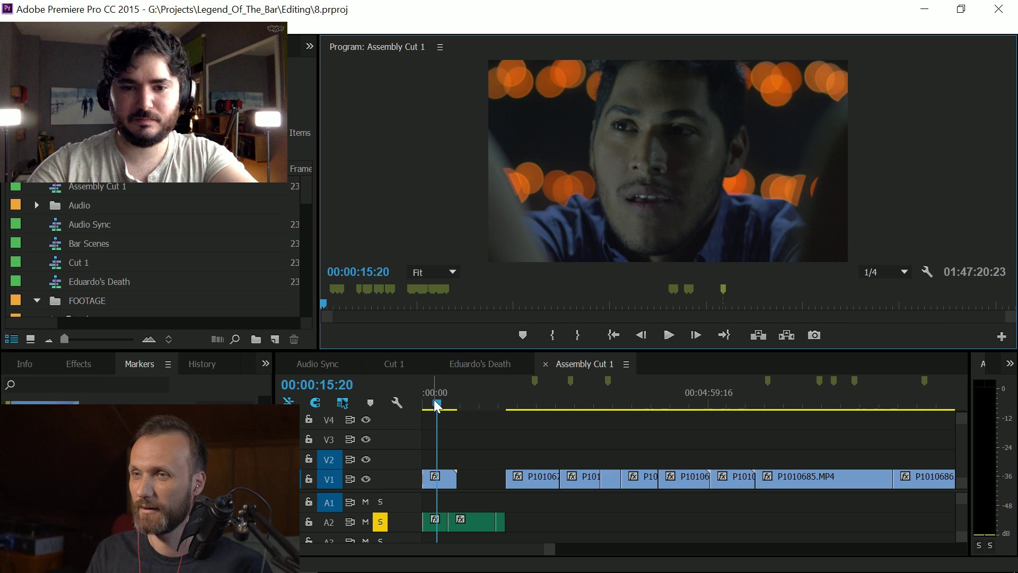
{"action": "left_click", "coordinate": [438, 406]}
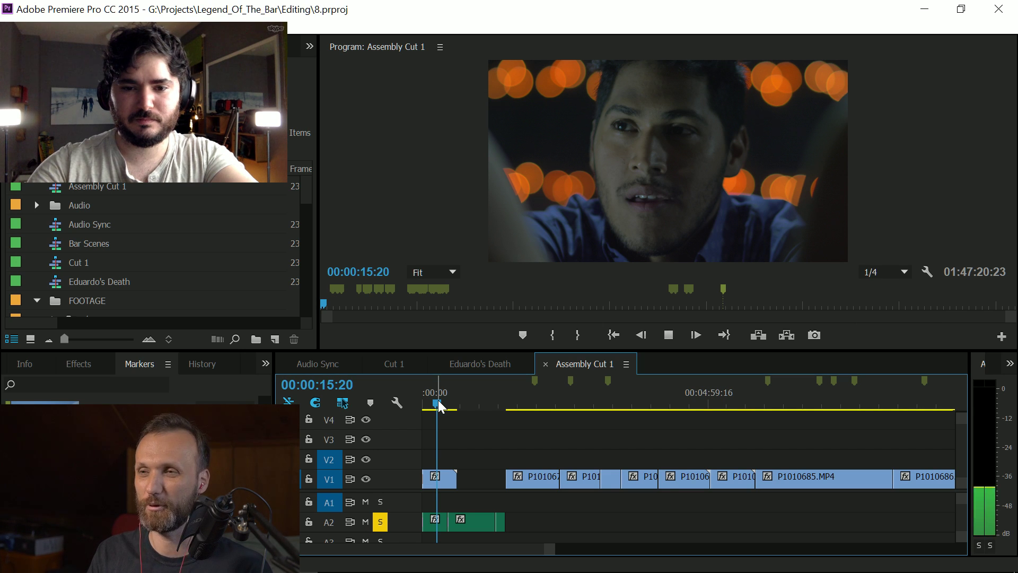
{"action": "left_click_drag", "start_coordinate": [438, 406], "coordinate": [446, 408]}
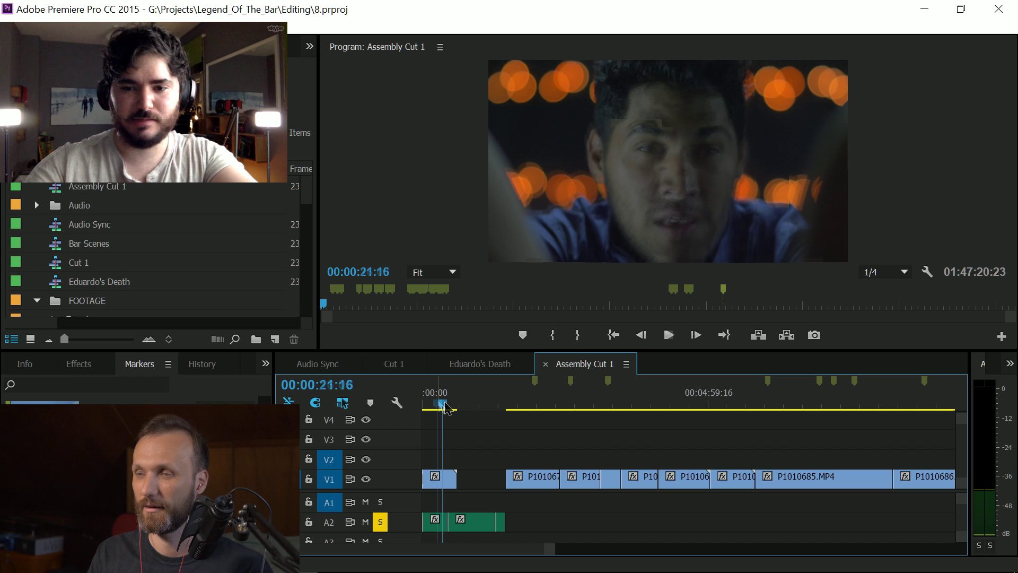
{"action": "left_click_drag", "start_coordinate": [447, 408], "coordinate": [450, 407]}
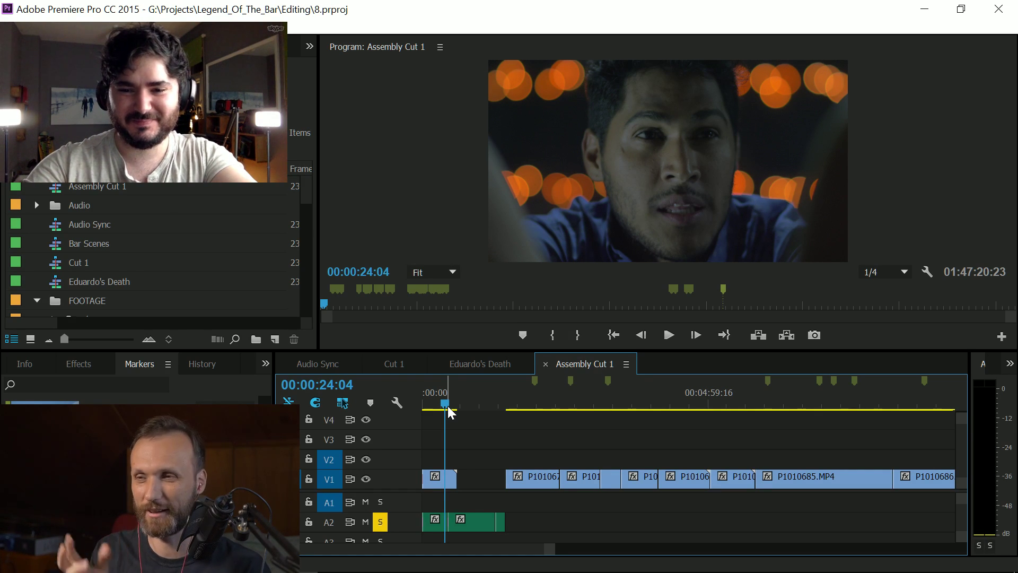
{"action": "key", "text": "space"}
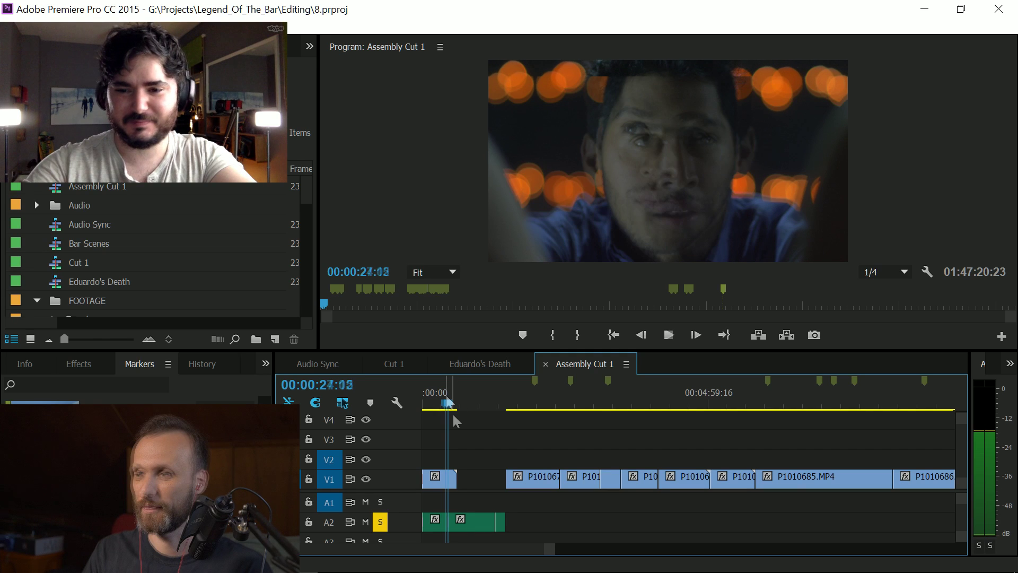
{"action": "key", "text": "space"}
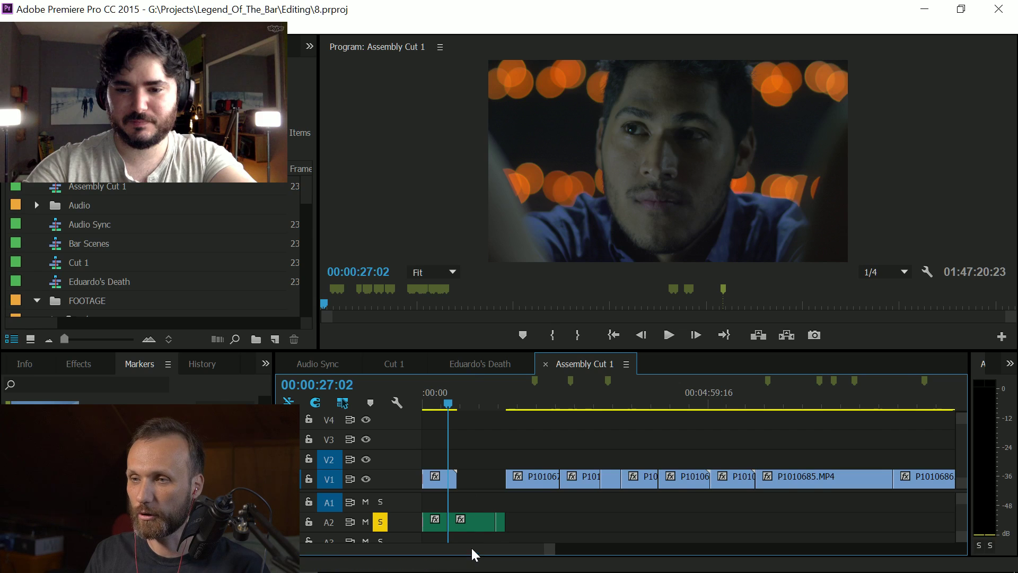
Step: Switch to the Audio Sync sequence and move the playhead to 00:02:52:08 in the first video clip
{"action": "scroll", "coordinate": [471, 546], "scroll_direction": "down", "scroll_amount": 1}
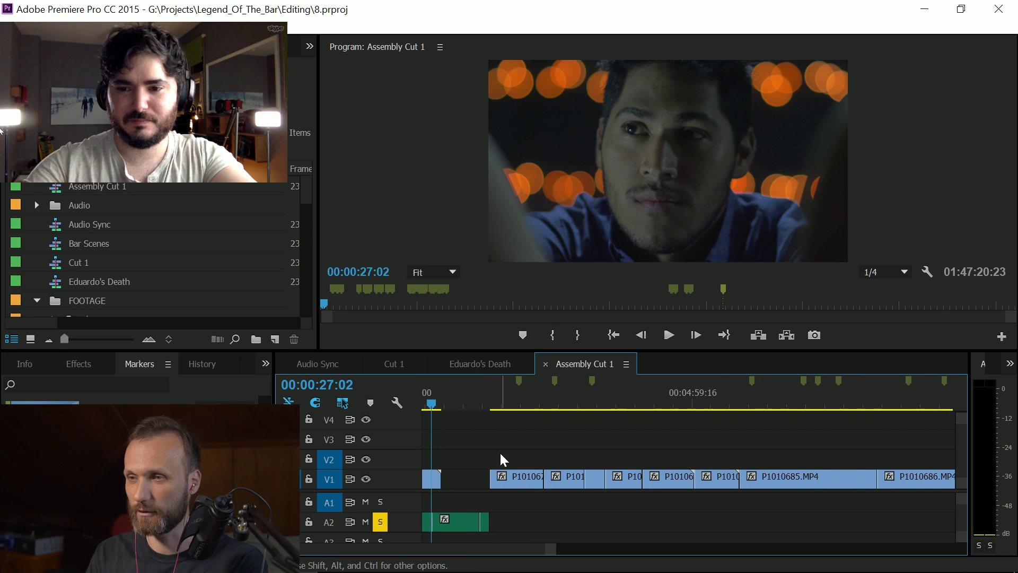
{"action": "key", "text": "minus"}
{"action": "key", "text": "minus"}
{"action": "key", "text": "minus"}
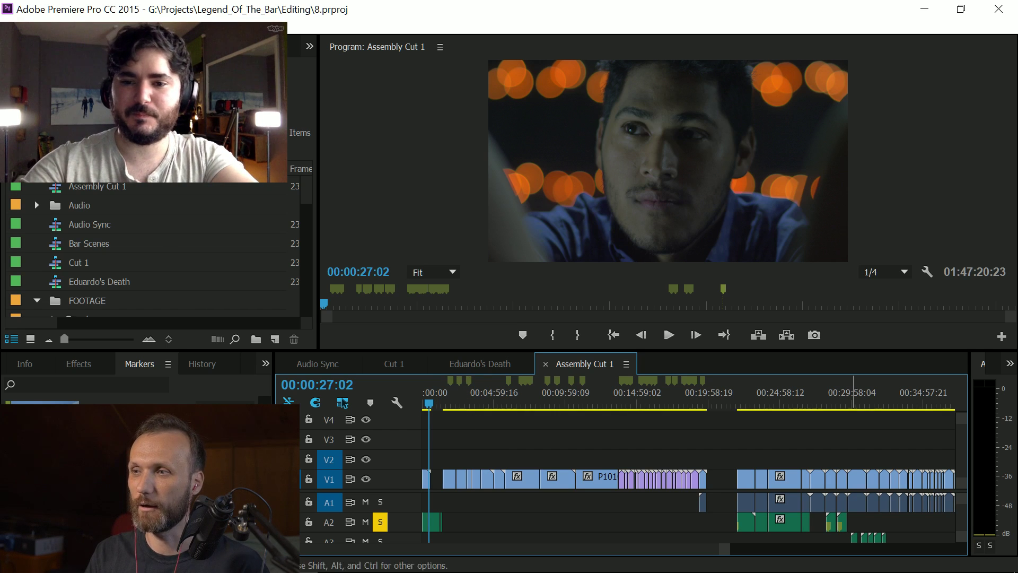
{"action": "left_click", "coordinate": [316, 363]}
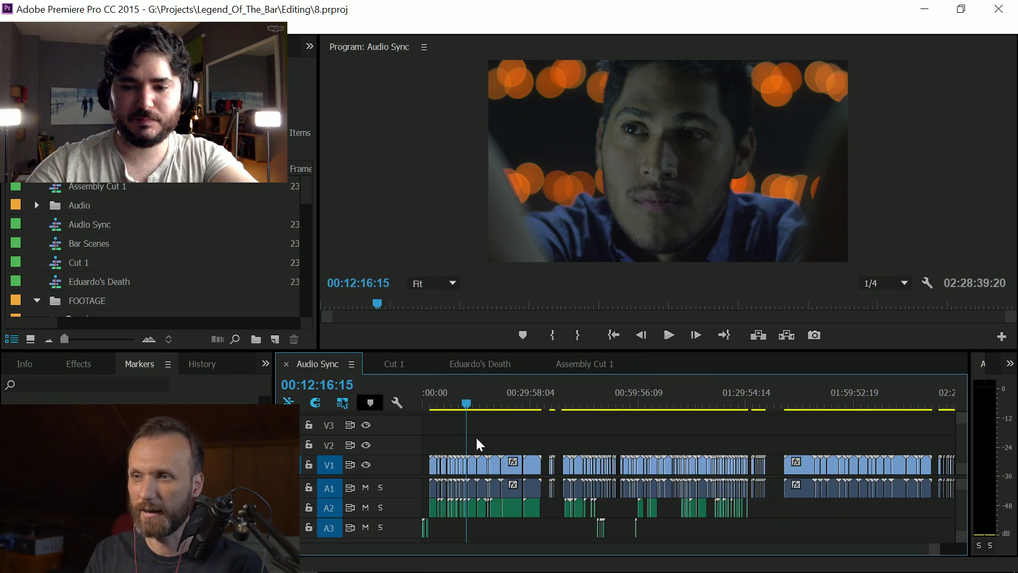
{"action": "left_click", "coordinate": [426, 405]}
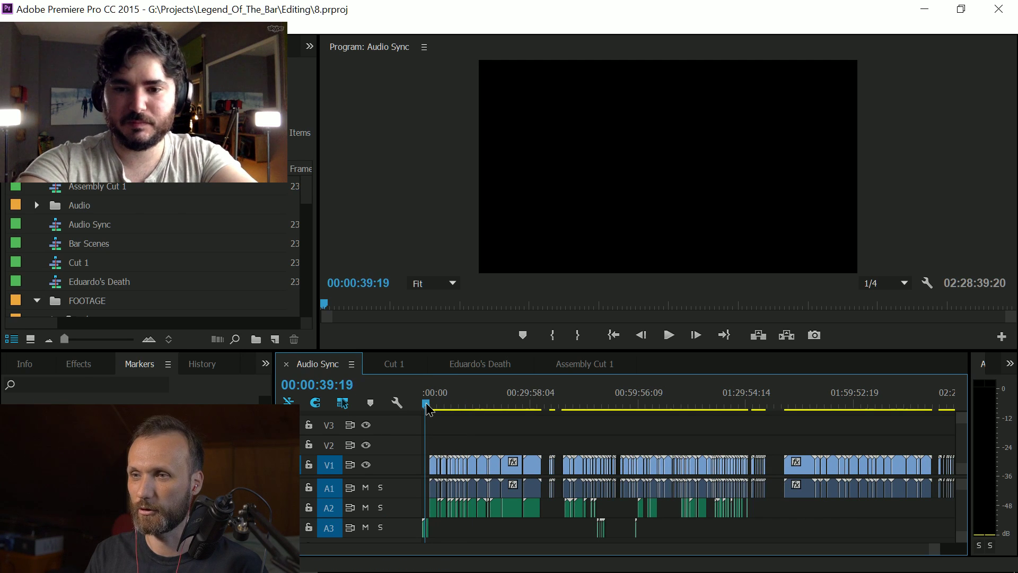
{"action": "left_click_drag", "start_coordinate": [426, 407], "coordinate": [435, 407]}
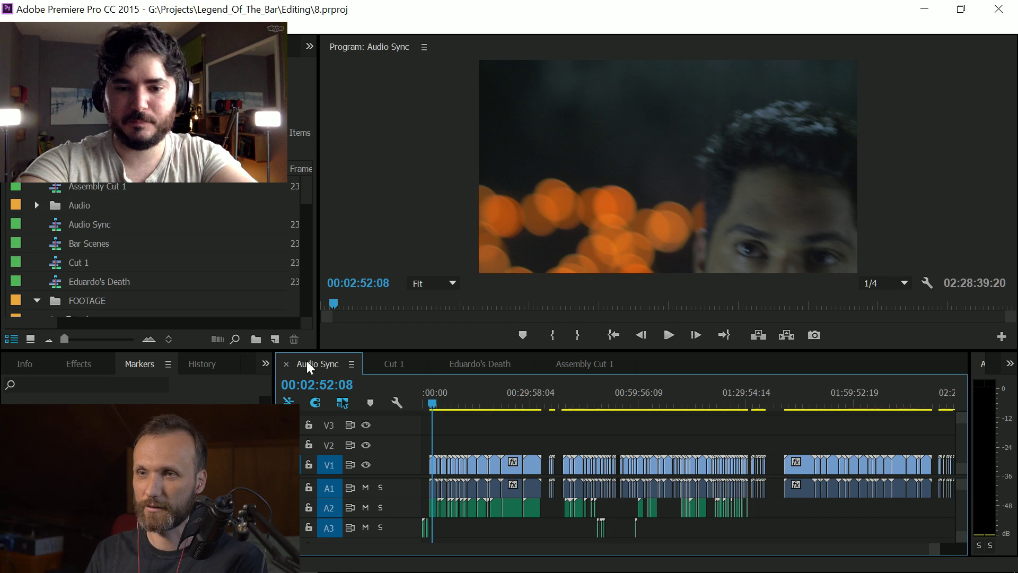
Step: Select the separate audio clip on track A2 that lies beneath P1010580.MP4 in the Audio Sync sequence
{"action": "key", "text": "backslash"}
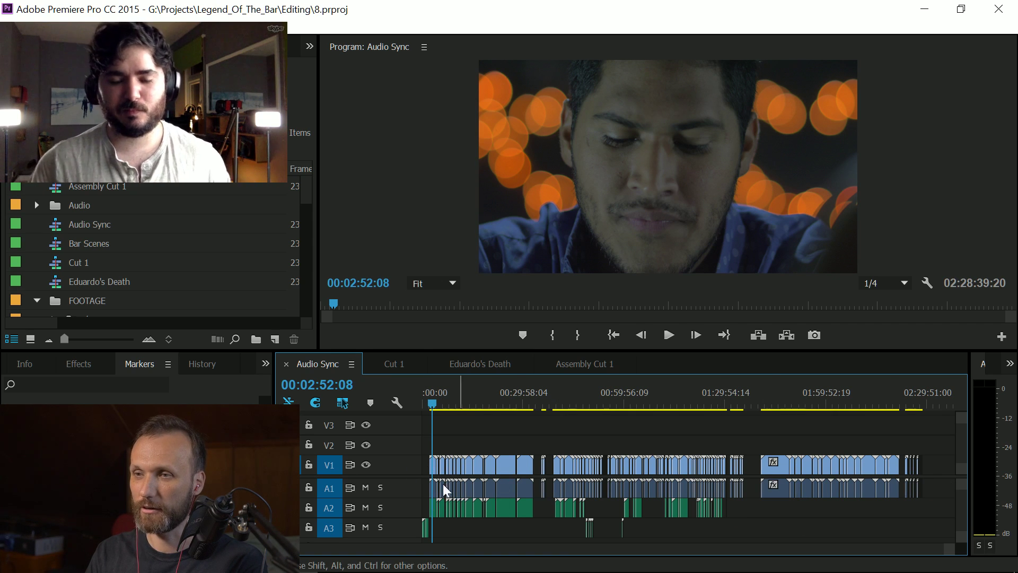
{"action": "key", "text": "equal"}
{"action": "key", "text": "equal"}
{"action": "key", "text": "equal"}
{"action": "key", "text": "equal"}
{"action": "left_click", "coordinate": [606, 507]}
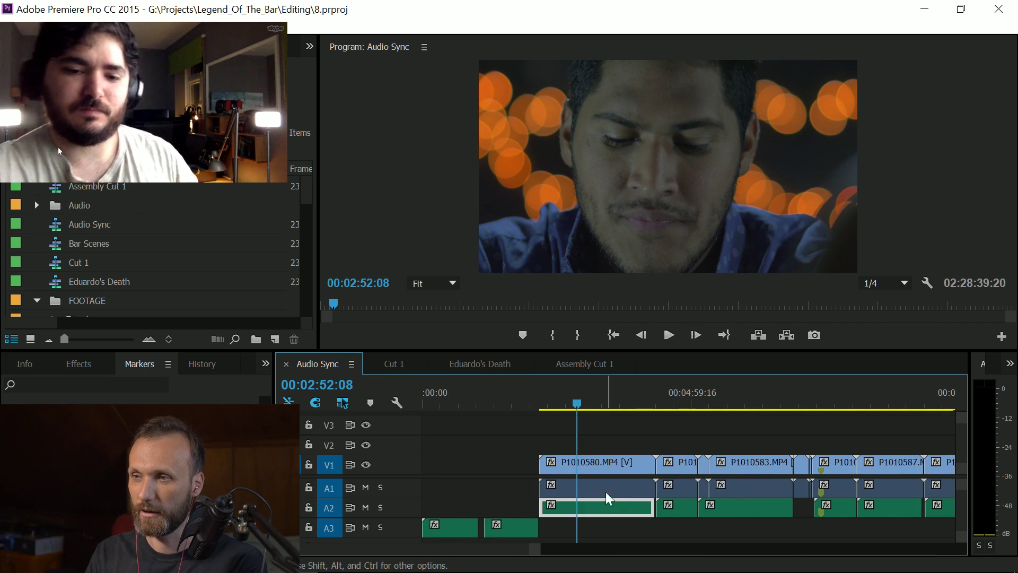
Step: Select the P1010580.MP4 video clip with its linked camera audio in the Audio Sync sequence
{"action": "left_click", "coordinate": [591, 465]}
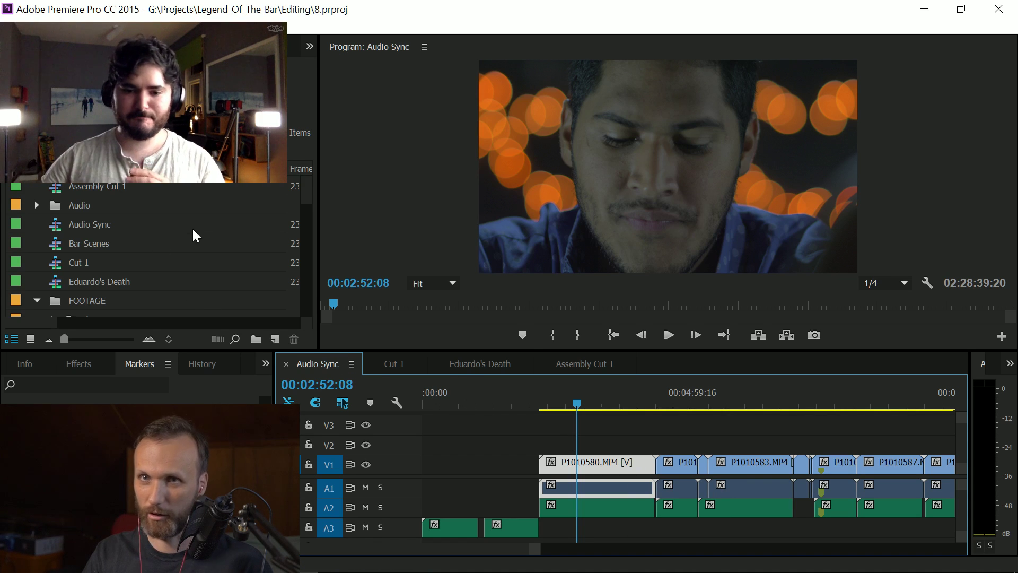
Step: Duplicate the Audio Sync sequence in the project
{"action": "left_click", "coordinate": [64, 227]}
{"action": "right_click", "coordinate": [64, 227]}
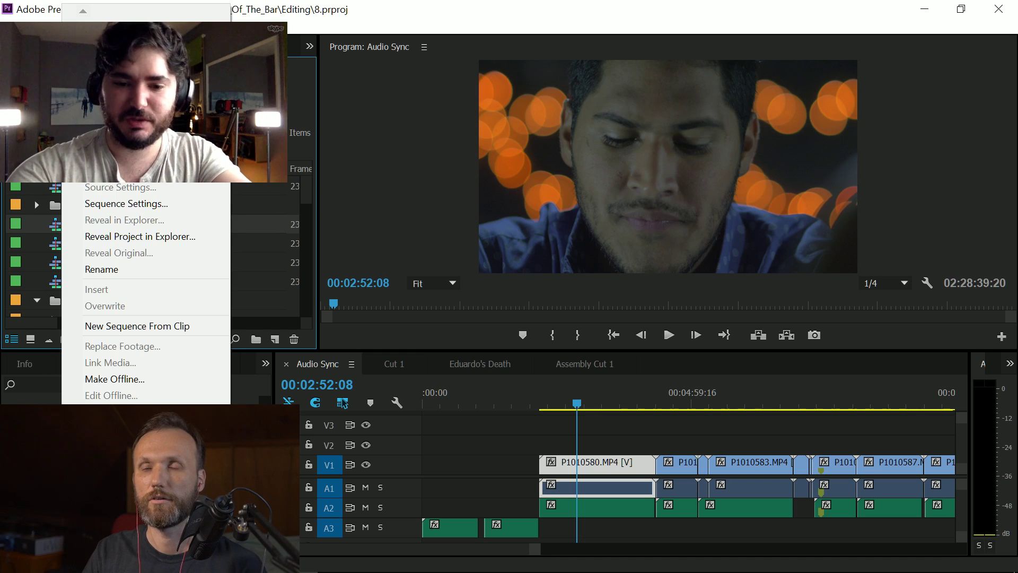
{"action": "left_click", "coordinate": [406, 28]}
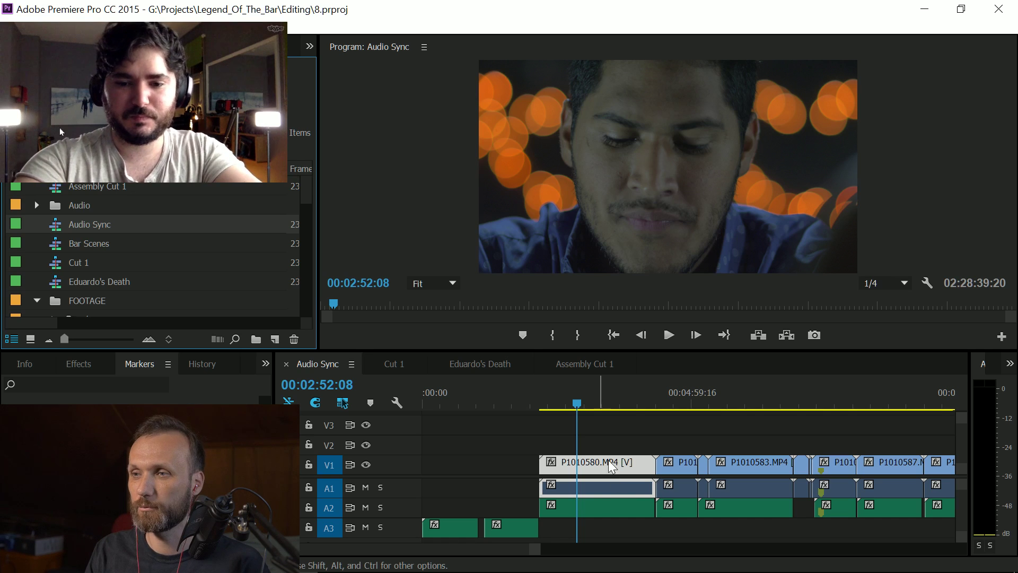
{"action": "right_click", "coordinate": [58, 224]}
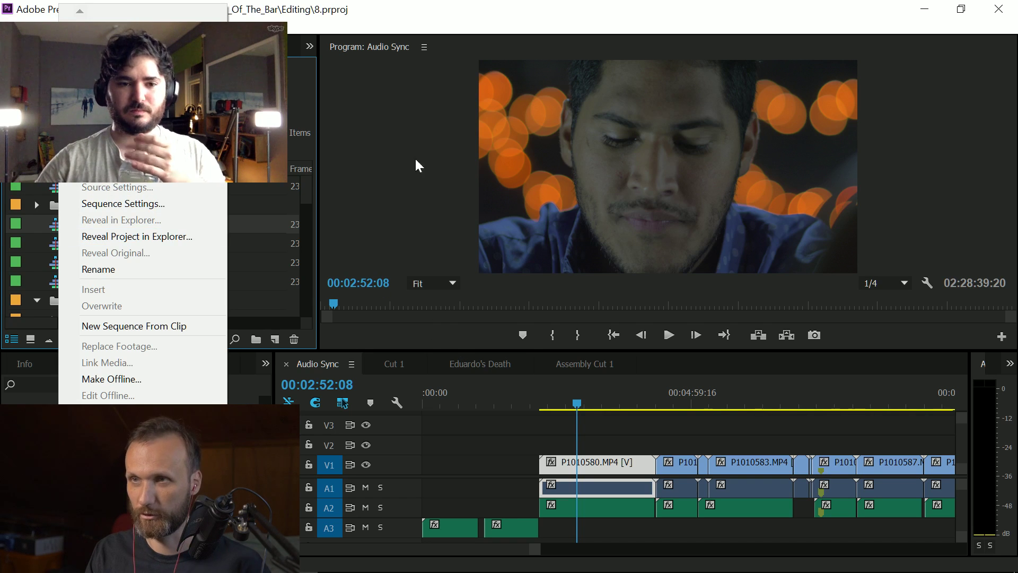
{"action": "left_click", "coordinate": [408, 14]}
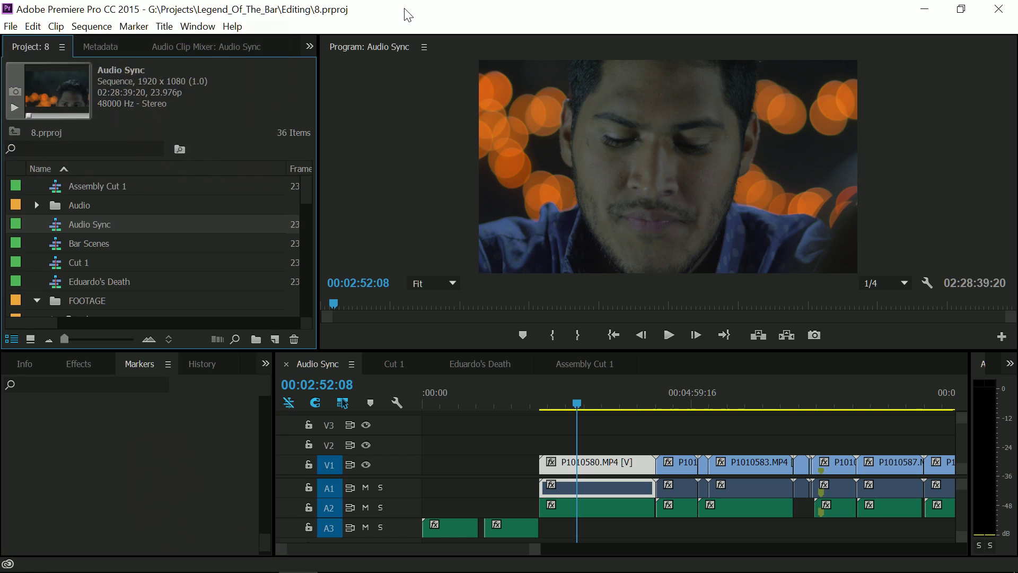
{"action": "right_click", "coordinate": [61, 224]}
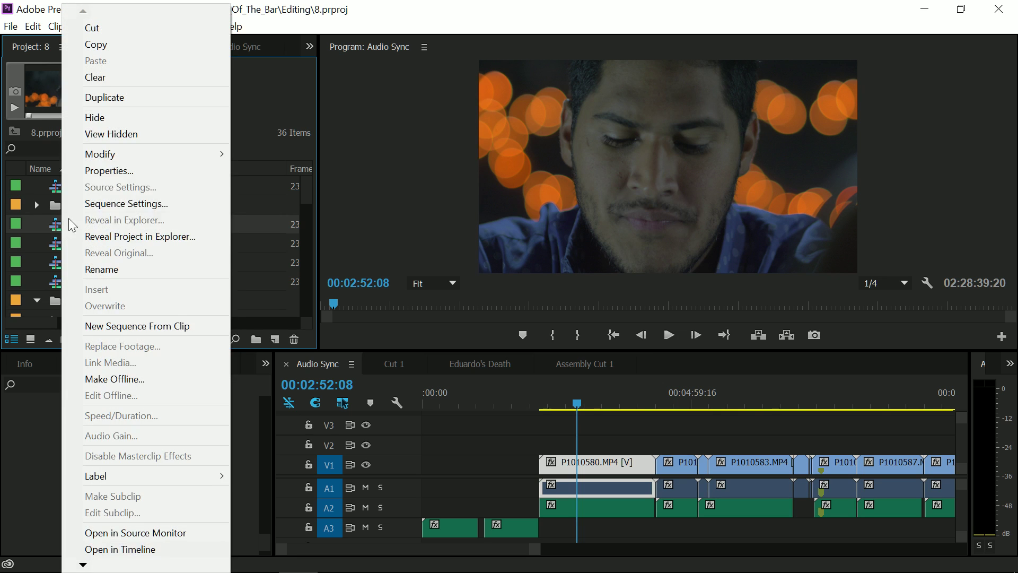
{"action": "left_click", "coordinate": [101, 97]}
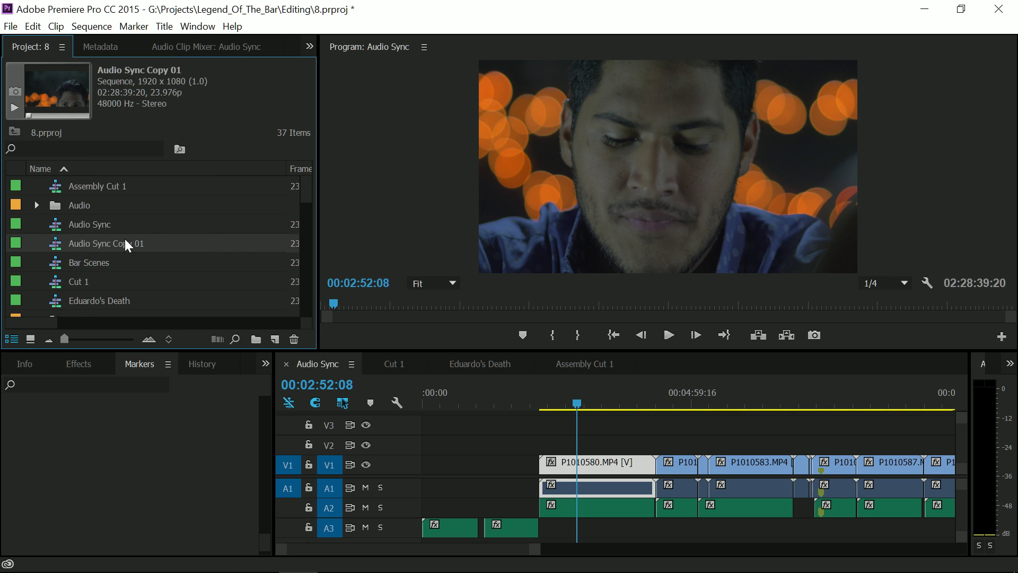
Step: Delete the duplicate Audio Sync Copy 01 sequence from the project, leaving its name unedited
{"action": "left_click", "coordinate": [110, 245]}
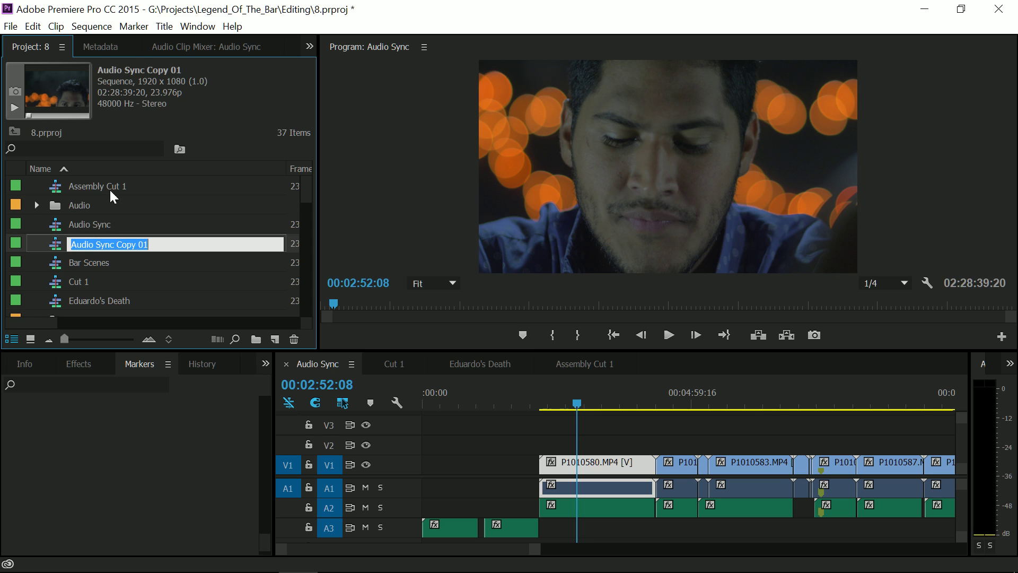
{"action": "left_click", "coordinate": [57, 246]}
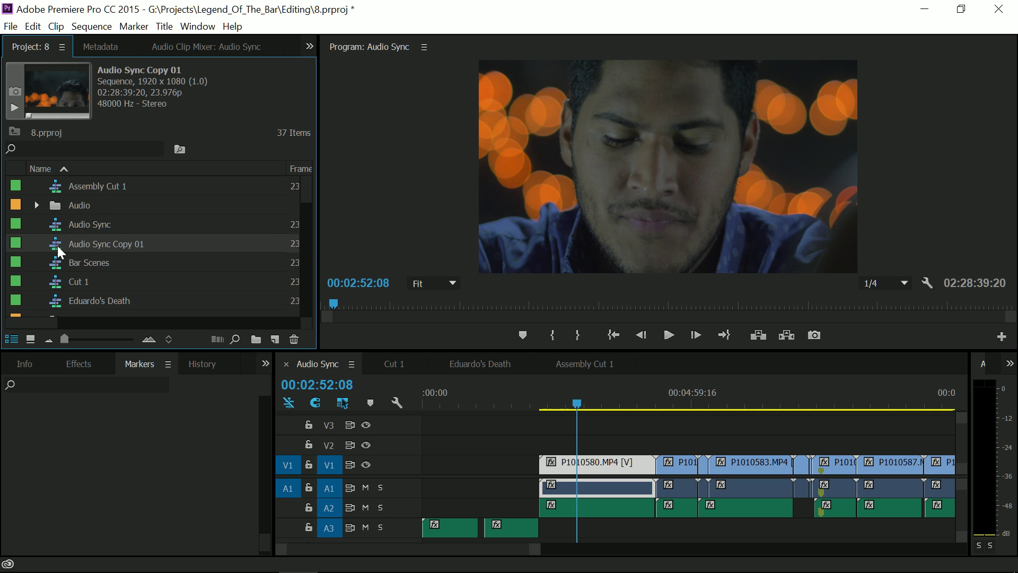
{"action": "key", "text": "Delete"}
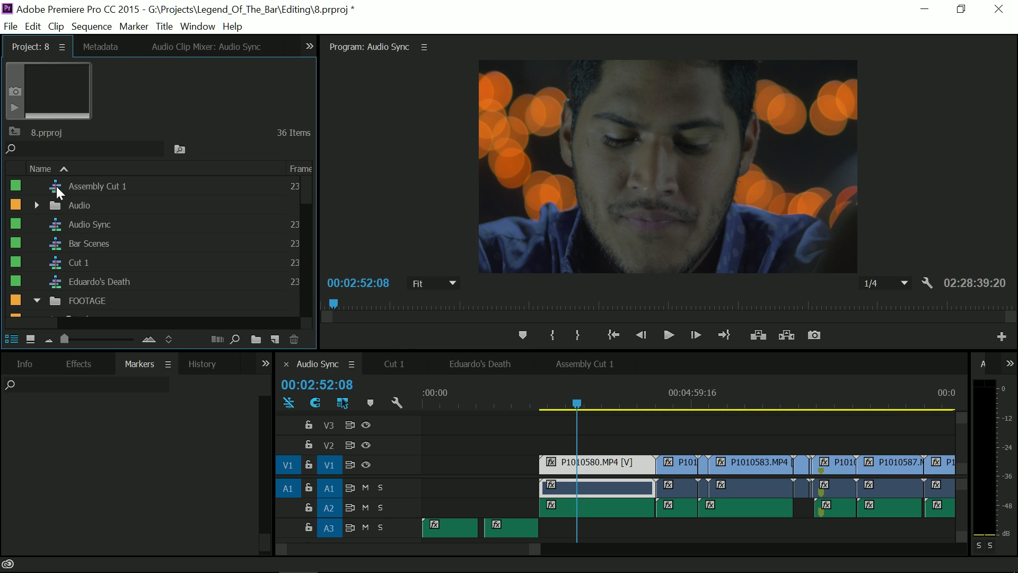
Step: Switch to the Assembly Cut 1 sequence and show its full length in the timeline
{"action": "left_click", "coordinate": [587, 363]}
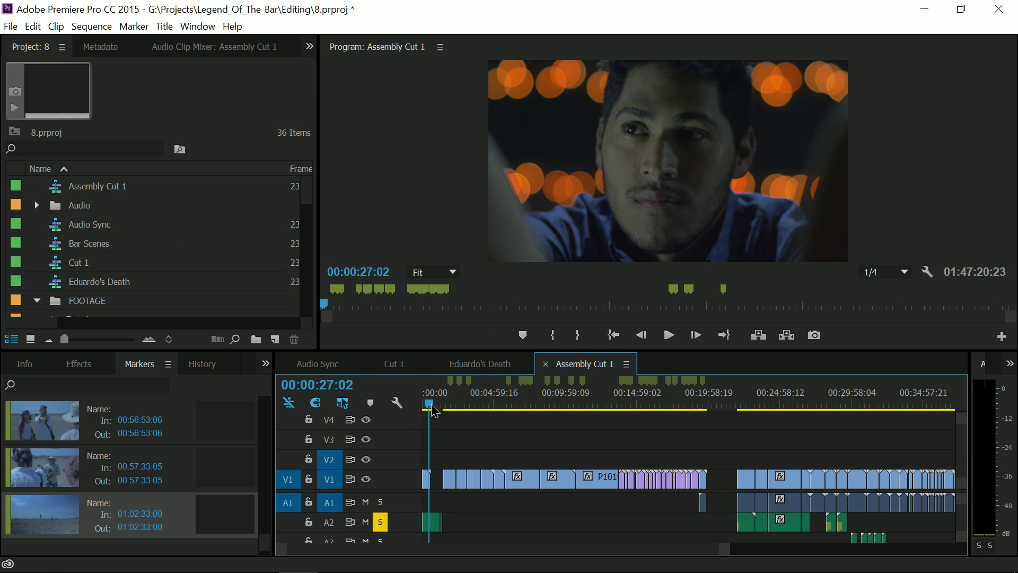
{"action": "key", "text": "backslash"}
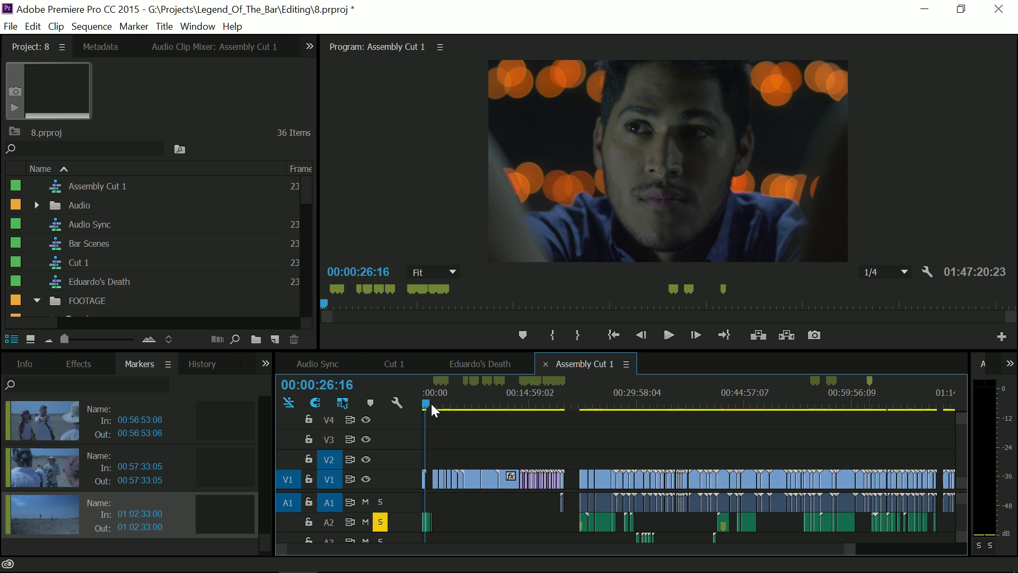
Step: Show the full Audio Sync sequence and scrub through its first group of clips, ending at 00:13:55:18
{"action": "left_click", "coordinate": [316, 365]}
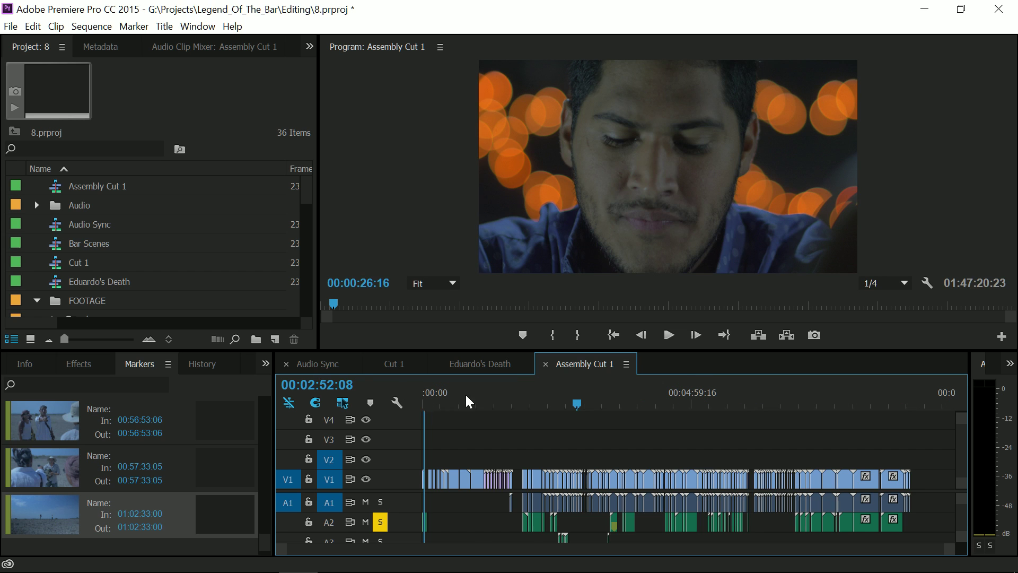
{"action": "key", "text": "minus"}
{"action": "key", "text": "minus"}
{"action": "key", "text": "minus"}
{"action": "key", "text": "minus"}
{"action": "key", "text": "minus"}
{"action": "key", "text": "minus"}
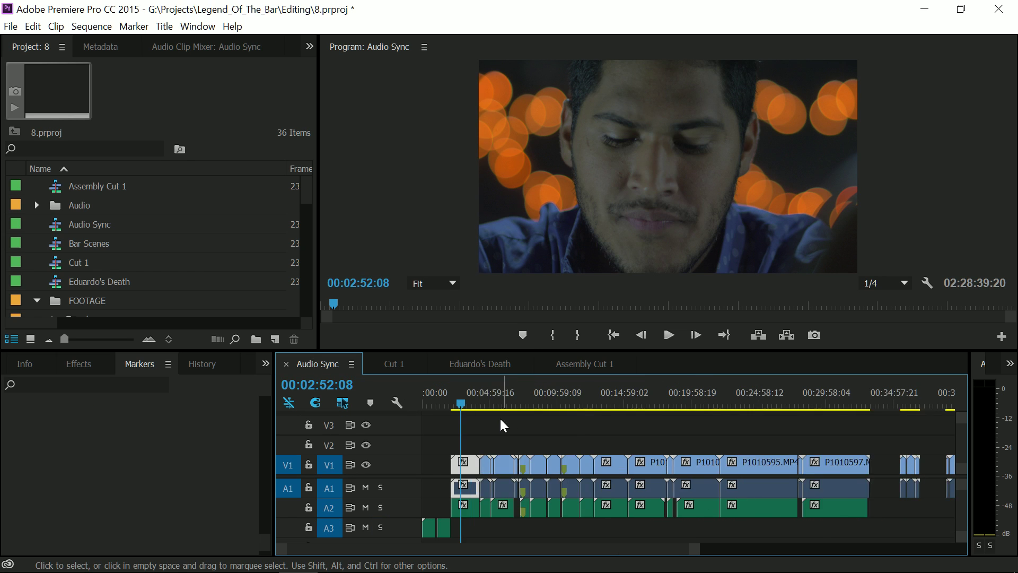
{"action": "left_click", "coordinate": [436, 403]}
{"action": "left_click_drag", "start_coordinate": [439, 404], "coordinate": [443, 405]}
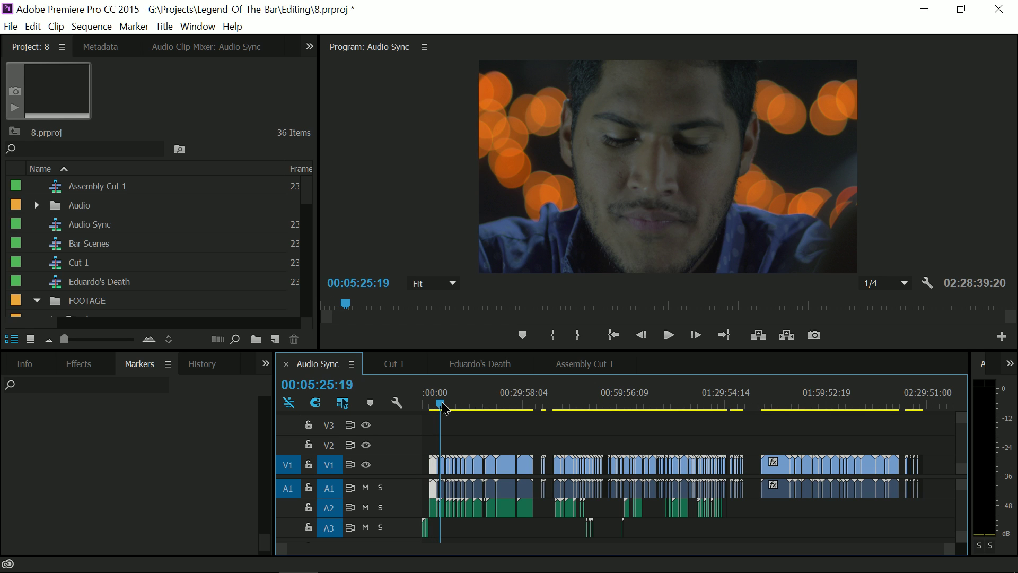
{"action": "left_click", "coordinate": [465, 404]}
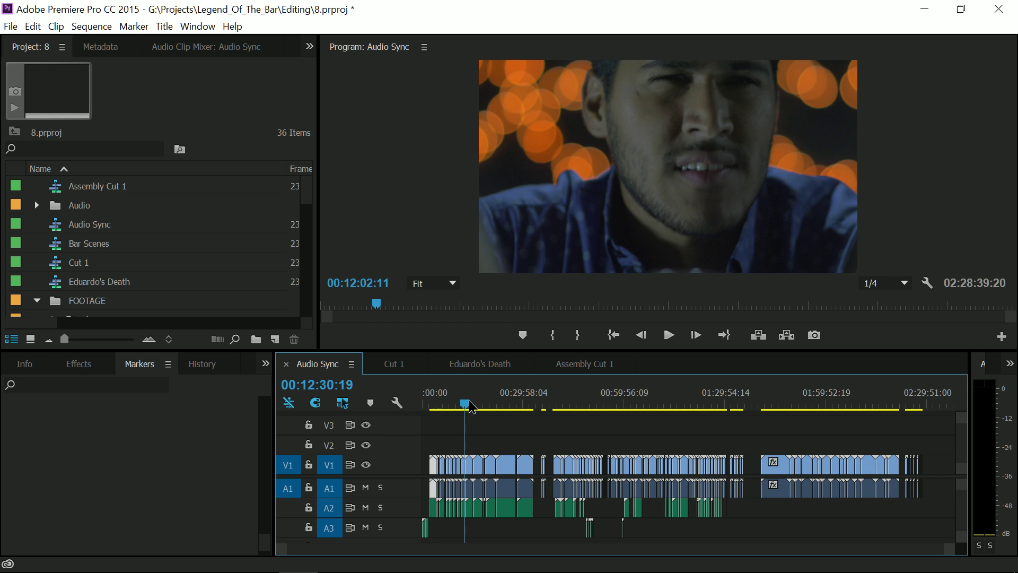
{"action": "left_click_drag", "start_coordinate": [469, 404], "coordinate": [471, 404]}
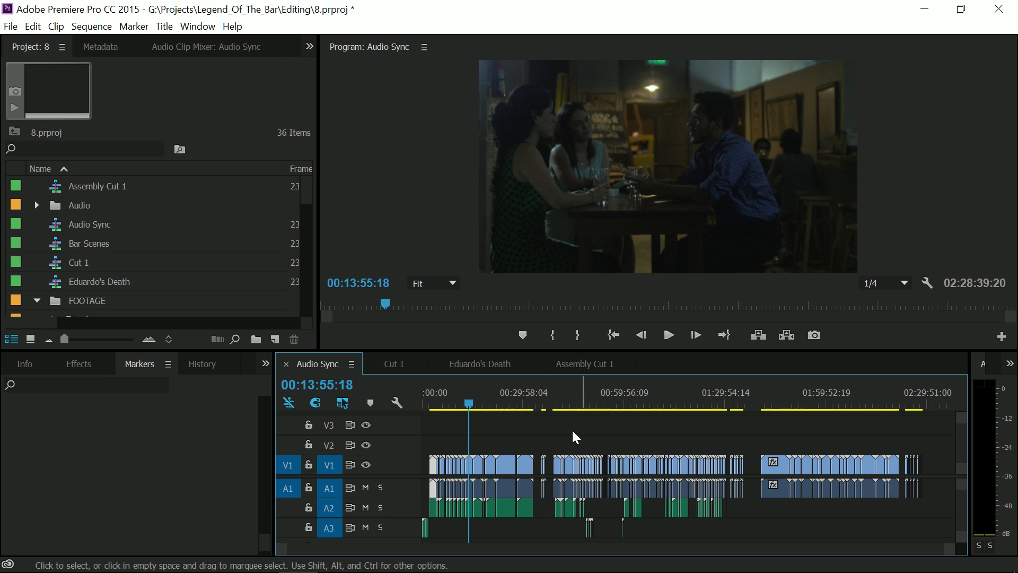
Step: Review the desert shots in the Audio Sync sequence by scrubbing between 00:45:19:19 and 00:51:31:15
{"action": "left_click_drag", "start_coordinate": [582, 404], "coordinate": [576, 404]}
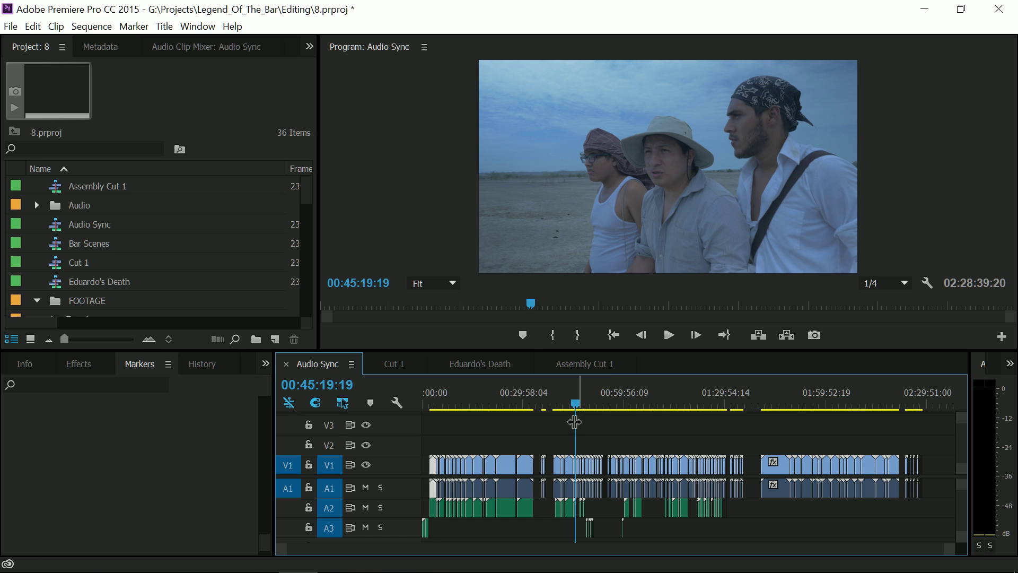
{"action": "left_click", "coordinate": [586, 405]}
{"action": "left_click", "coordinate": [587, 404]}
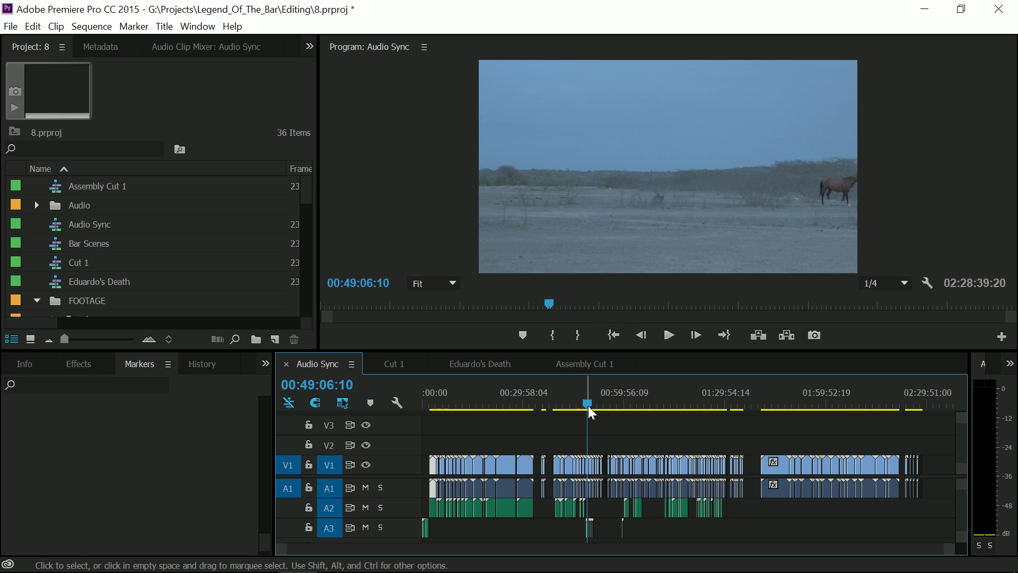
{"action": "key", "text": "equal"}
{"action": "key", "text": "equal"}
{"action": "left_click_drag", "start_coordinate": [714, 396], "coordinate": [724, 402]}
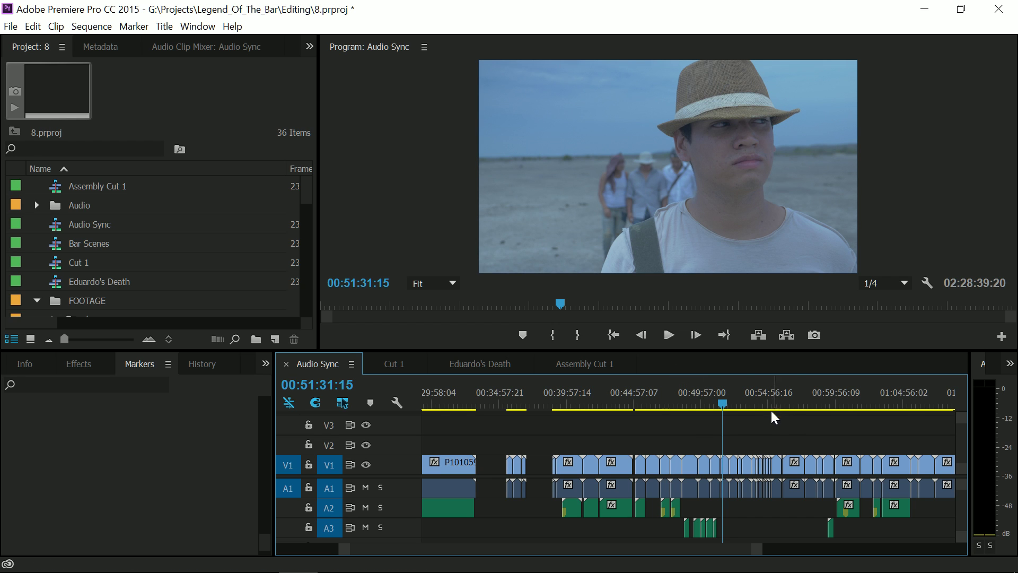
{"action": "key", "text": "minus"}
{"action": "key", "text": "minus"}
{"action": "key", "text": "minus"}
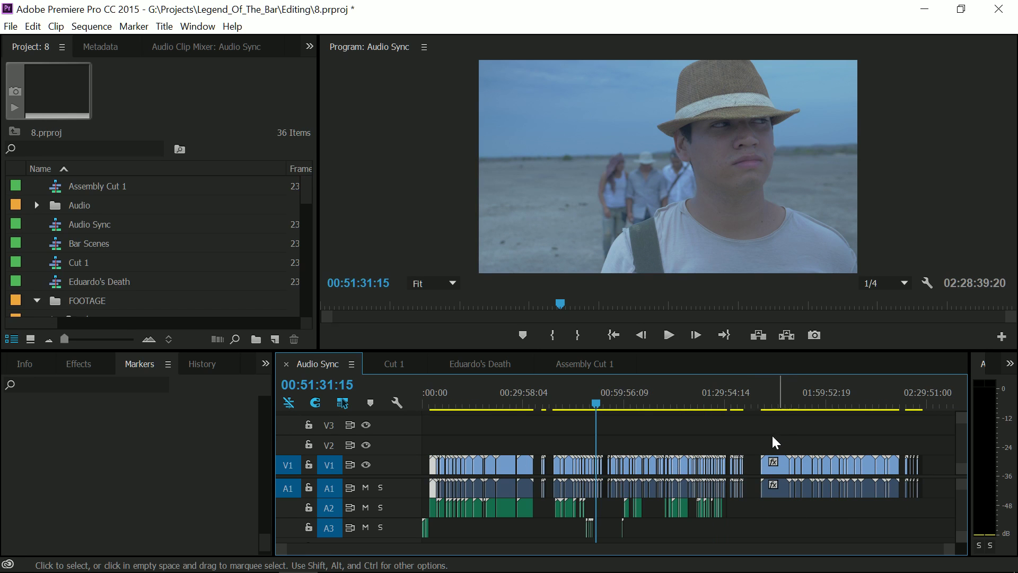
Step: Switch to the Assembly Cut 1 sequence and scrub to 00:01:56:13 in the P1010676.MP4 walking shot
{"action": "left_click", "coordinate": [575, 359]}
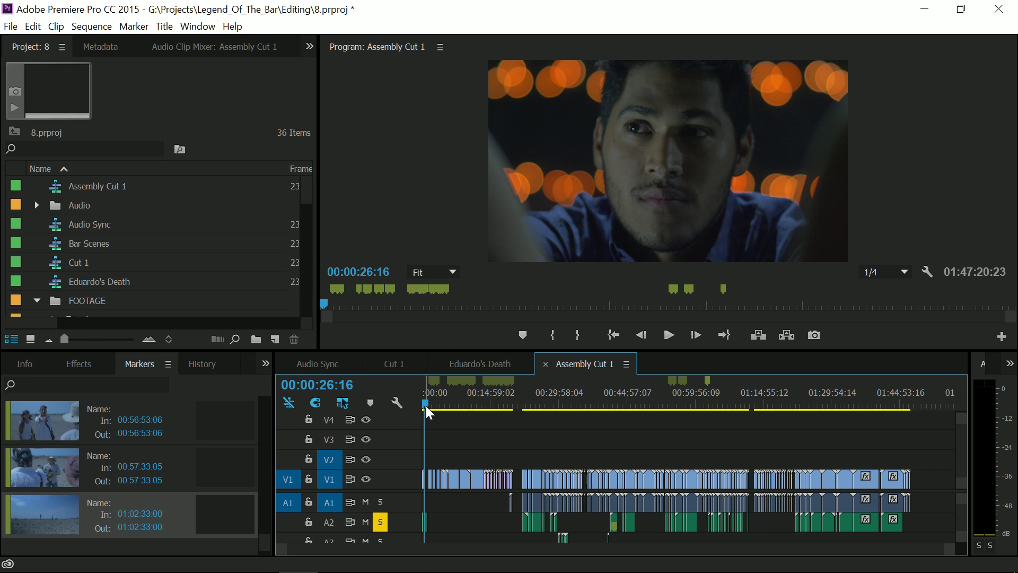
{"action": "scroll", "coordinate": [426, 406], "scroll_direction": "up", "scroll_amount": 5}
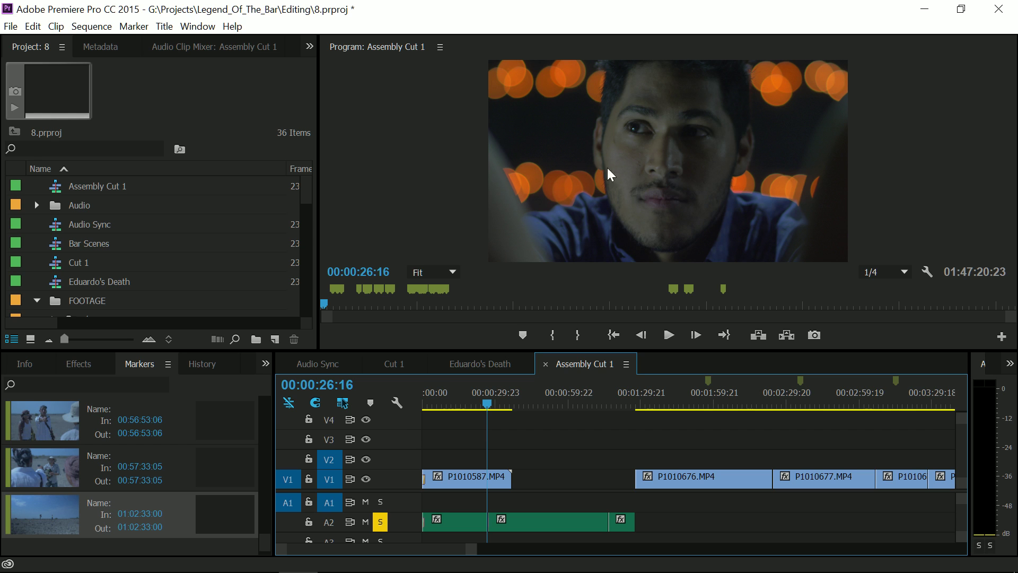
{"action": "left_click_drag", "start_coordinate": [453, 408], "coordinate": [475, 407]}
{"action": "left_click", "coordinate": [690, 406]}
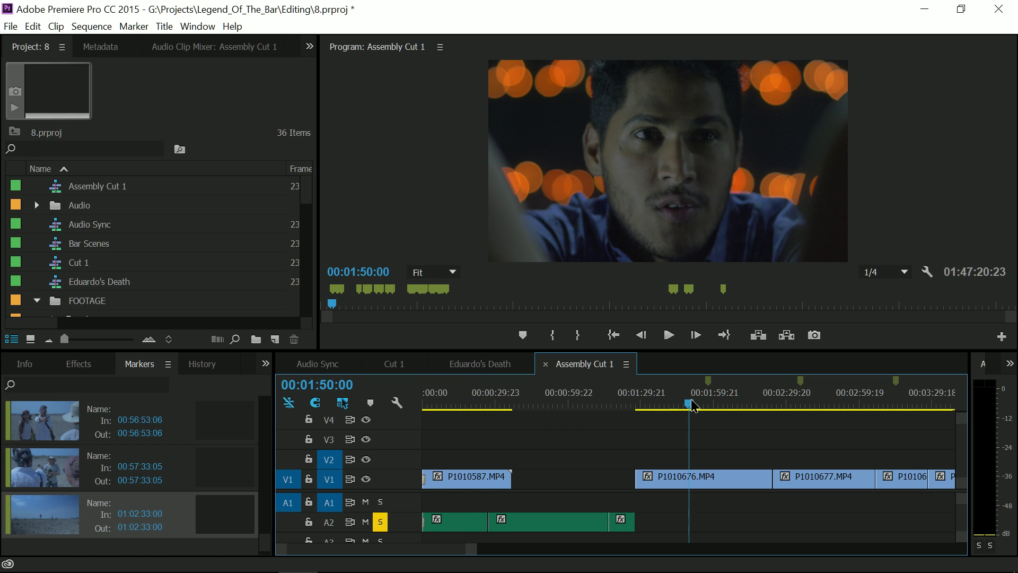
{"action": "left_click_drag", "start_coordinate": [692, 406], "coordinate": [709, 400]}
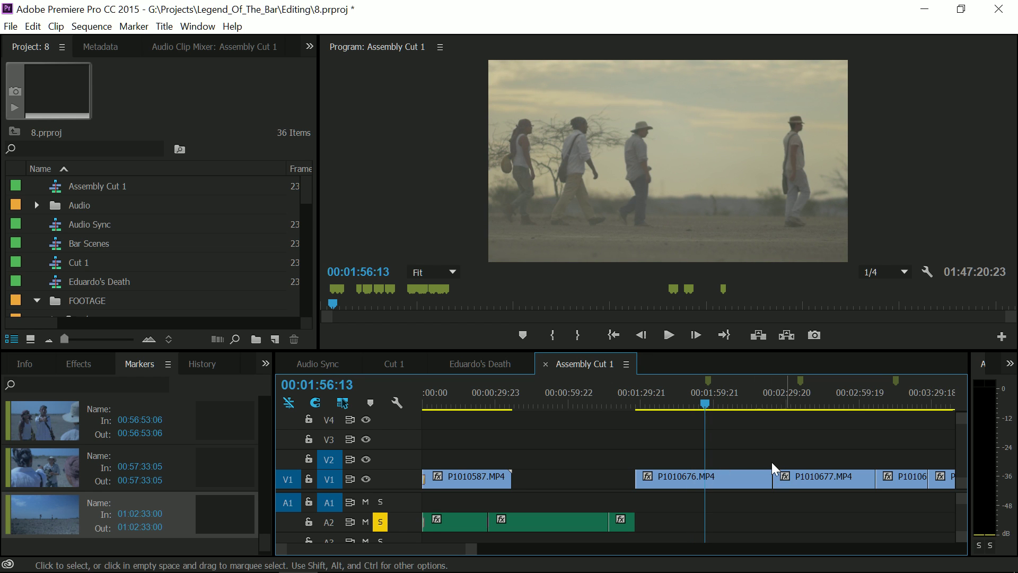
Step: Play the walking shot in Assembly Cut 1 from 00:02:02:11, stop it, and dismiss the Skype notification
{"action": "key", "text": "minus"}
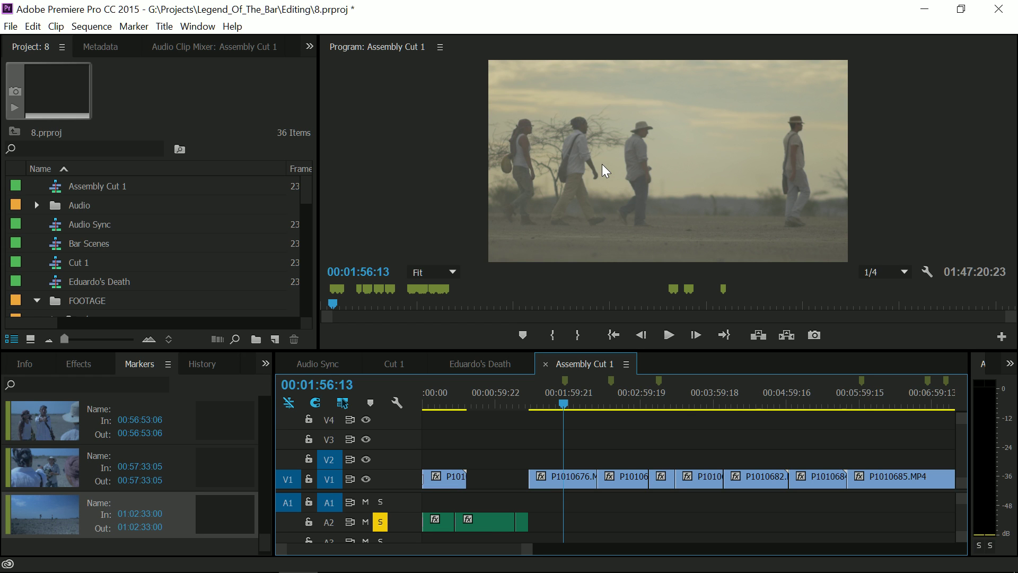
{"action": "left_click", "coordinate": [571, 401]}
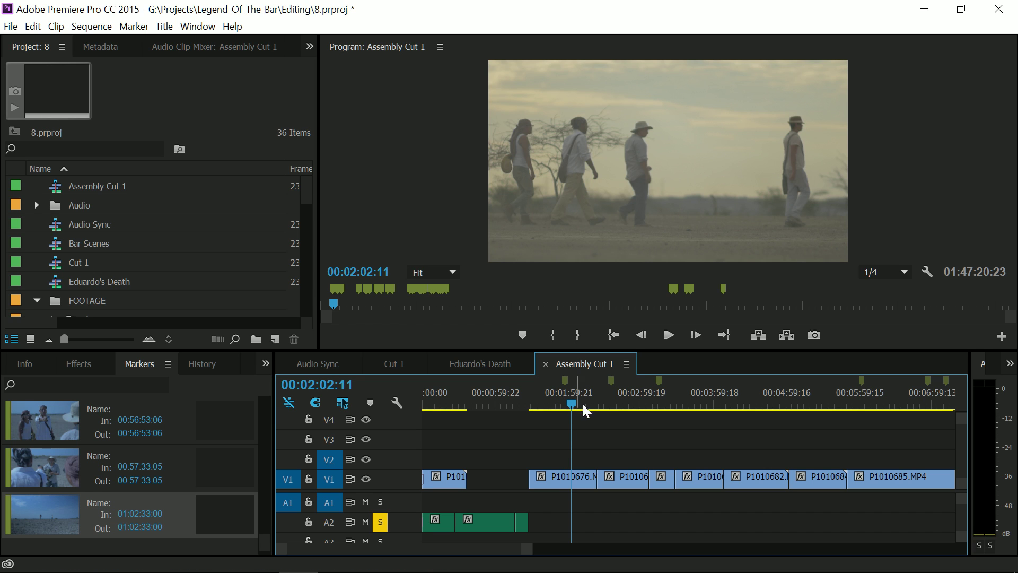
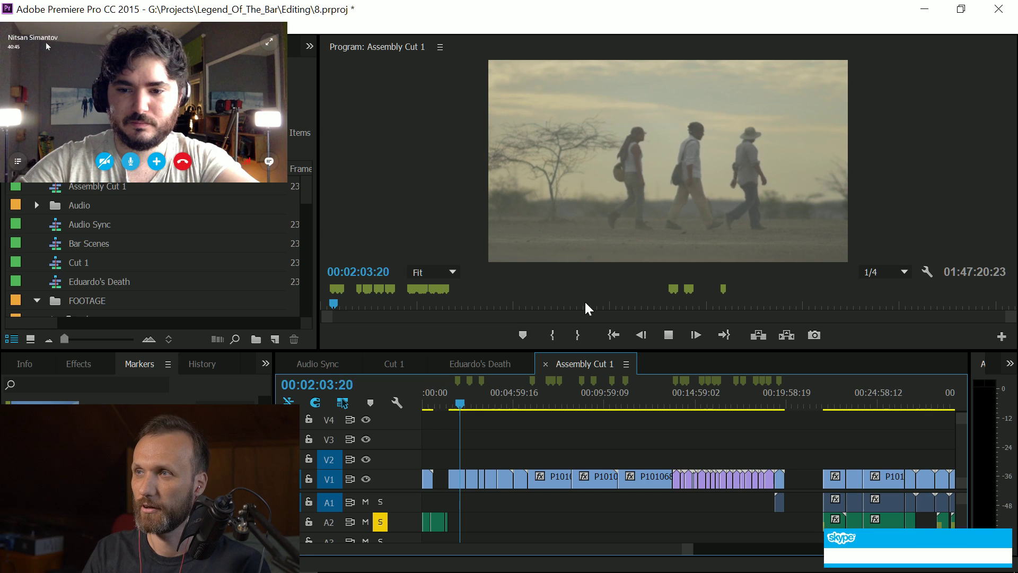
{"action": "key", "text": "space"}
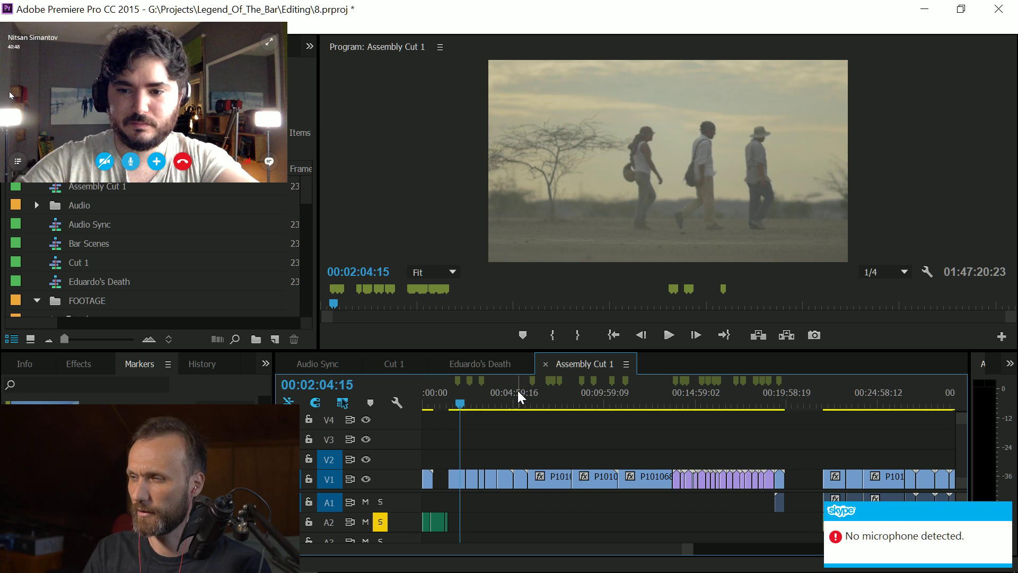
{"action": "left_click", "coordinate": [1003, 512]}
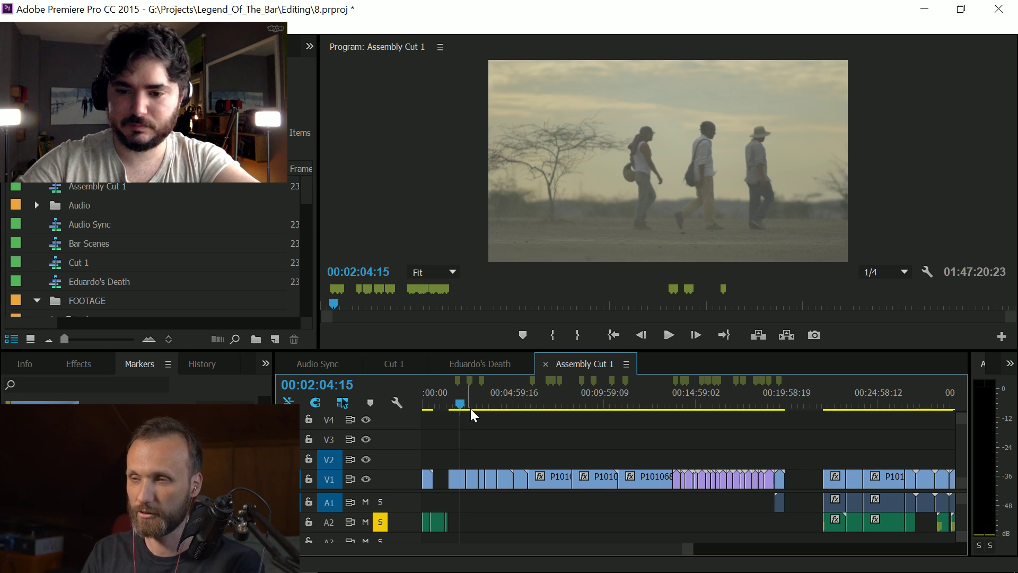
Step: Resume playback of the walking shot in Assembly Cut 1 and stop it at 00:02:05:23
{"action": "key", "text": "="}
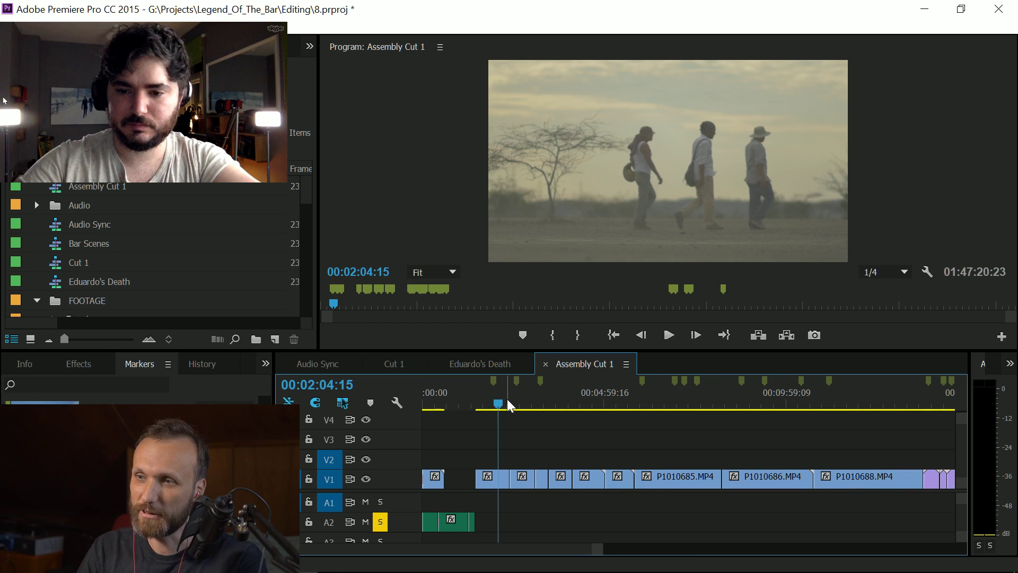
{"action": "key", "text": "space"}
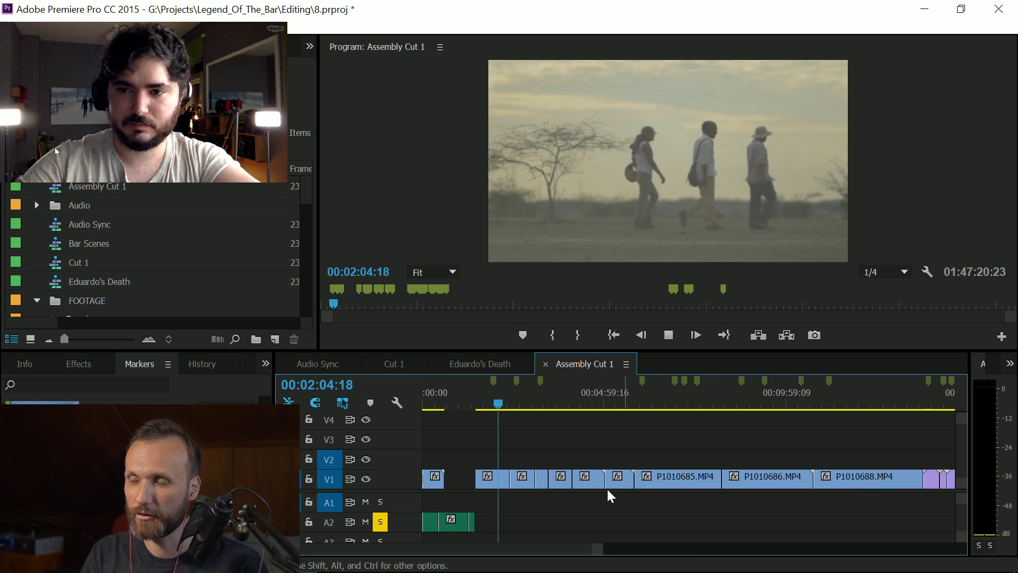
{"action": "key", "text": "space"}
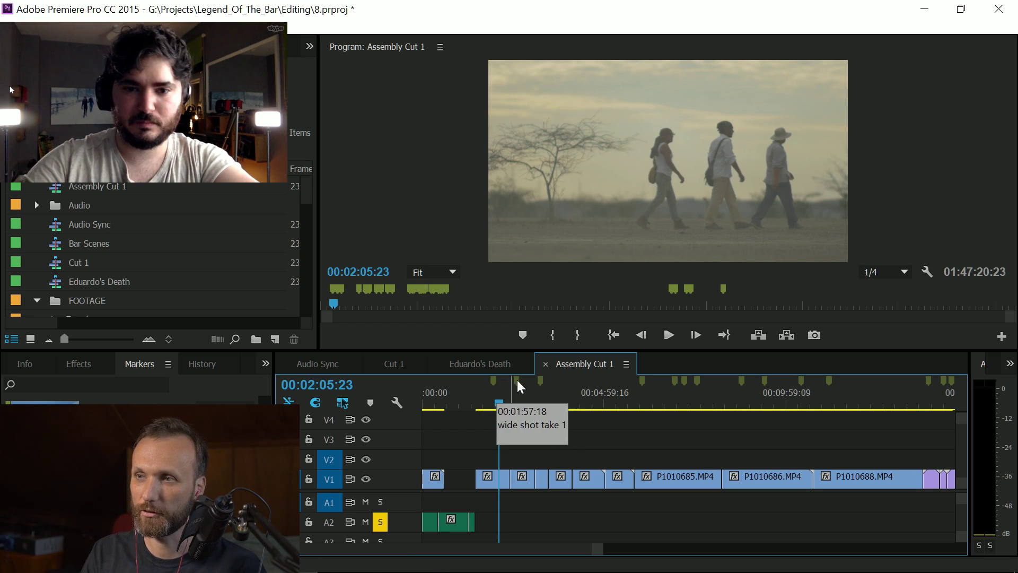
Step: Review the group's desert walking shots in Assembly Cut 1 by scrubbing between 00:12:44:11 and 00:03:24:07
{"action": "mouse_move", "coordinate": [541, 382]}
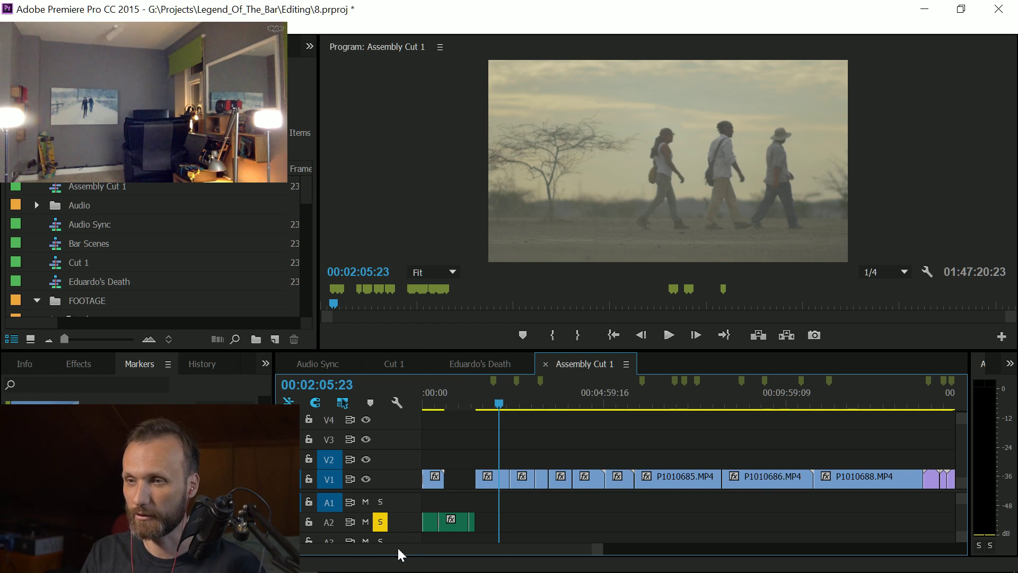
{"action": "mouse_move", "coordinate": [398, 549]}
{"action": "left_mouse_down"}
{"action": "mouse_move", "coordinate": [432, 549]}
{"action": "mouse_move", "coordinate": [416, 549]}
{"action": "left_mouse_up"}
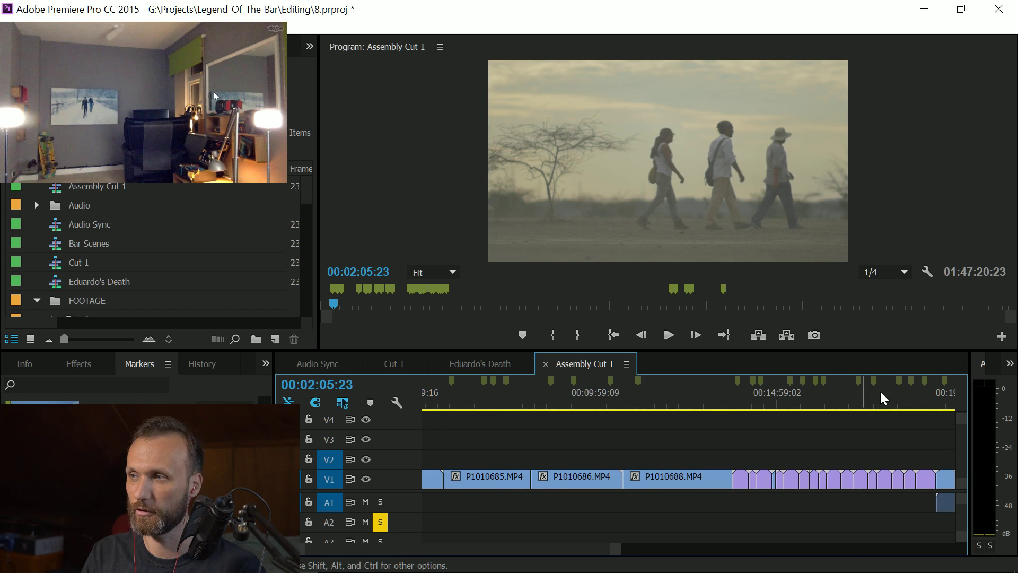
{"action": "left_click", "coordinate": [686, 398]}
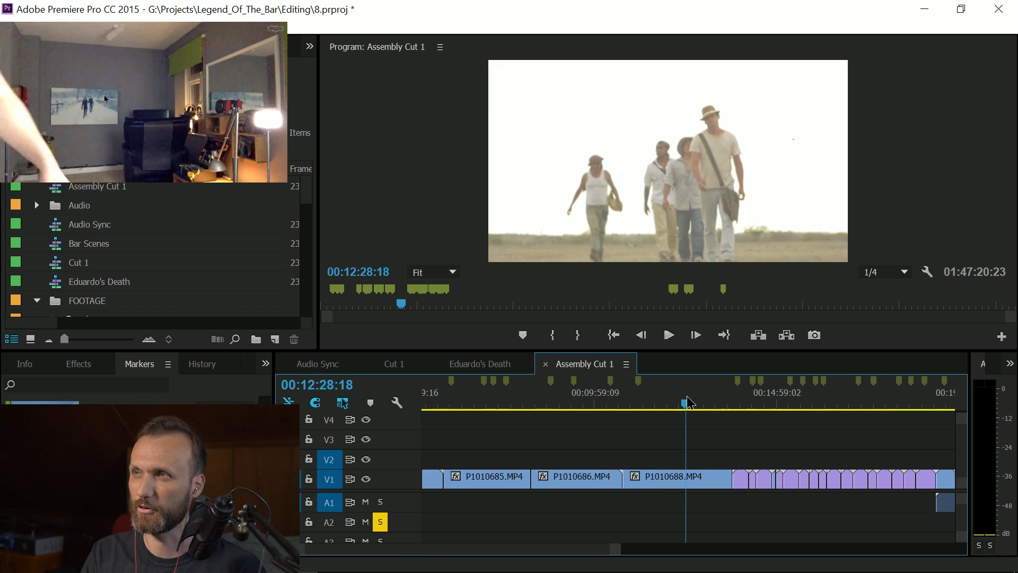
{"action": "left_click", "coordinate": [695, 402]}
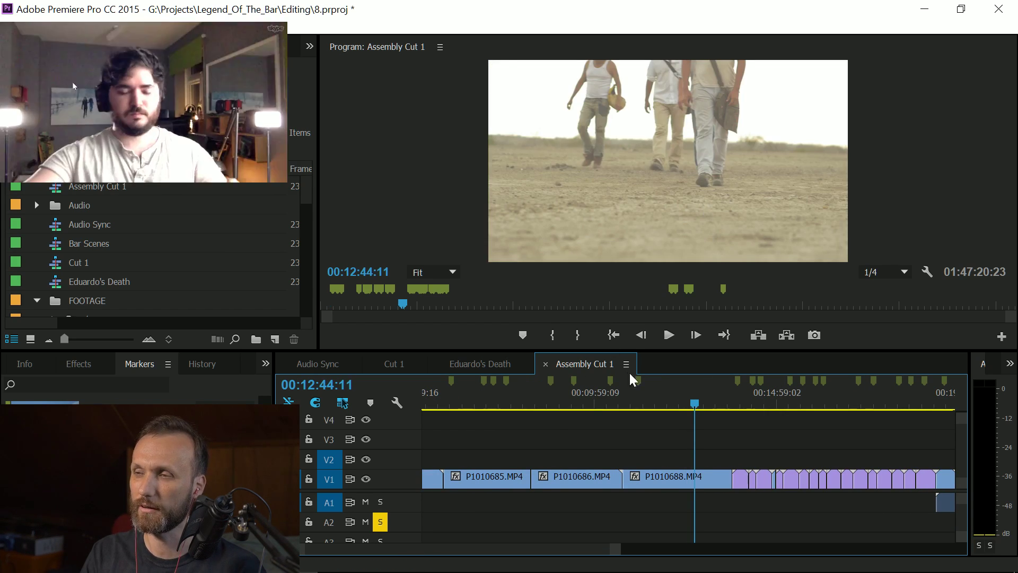
{"action": "left_click", "coordinate": [752, 403]}
{"action": "left_click_drag", "start_coordinate": [755, 404], "coordinate": [481, 425]}
{"action": "key", "text": "minus"}
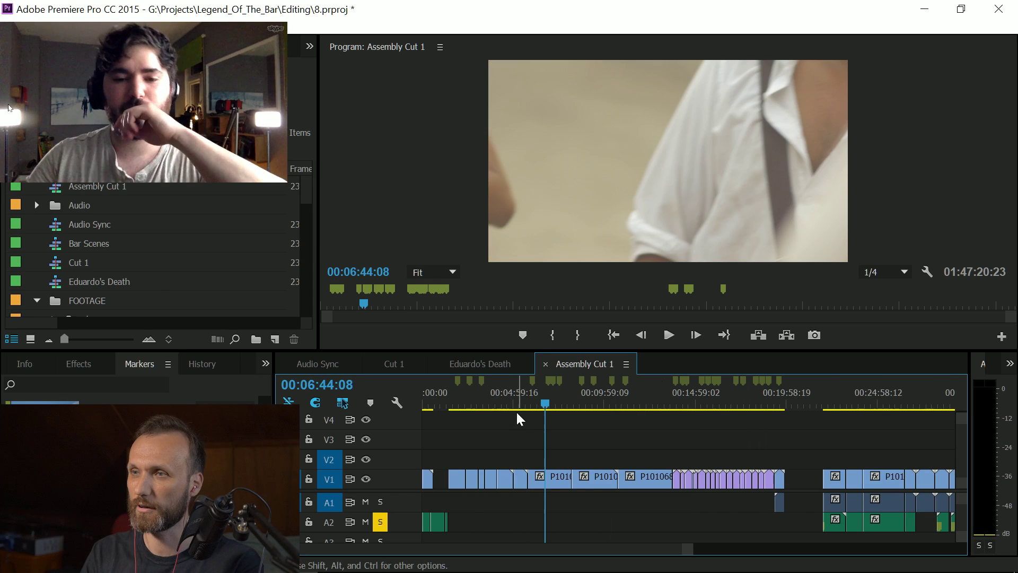
{"action": "left_click", "coordinate": [557, 404]}
{"action": "left_click_drag", "start_coordinate": [559, 402], "coordinate": [561, 402]}
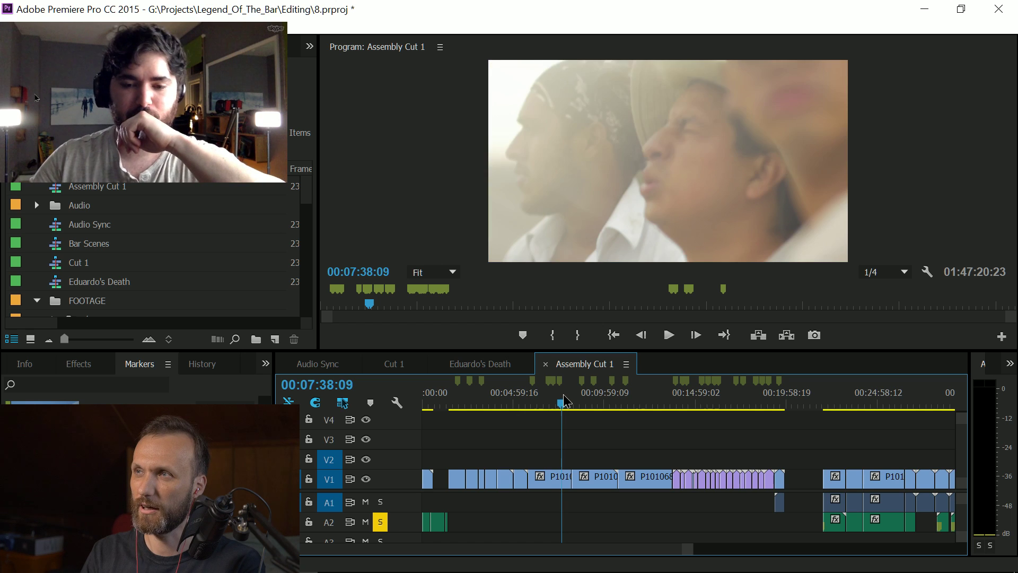
{"action": "left_click_drag", "start_coordinate": [478, 403], "coordinate": [486, 403]}
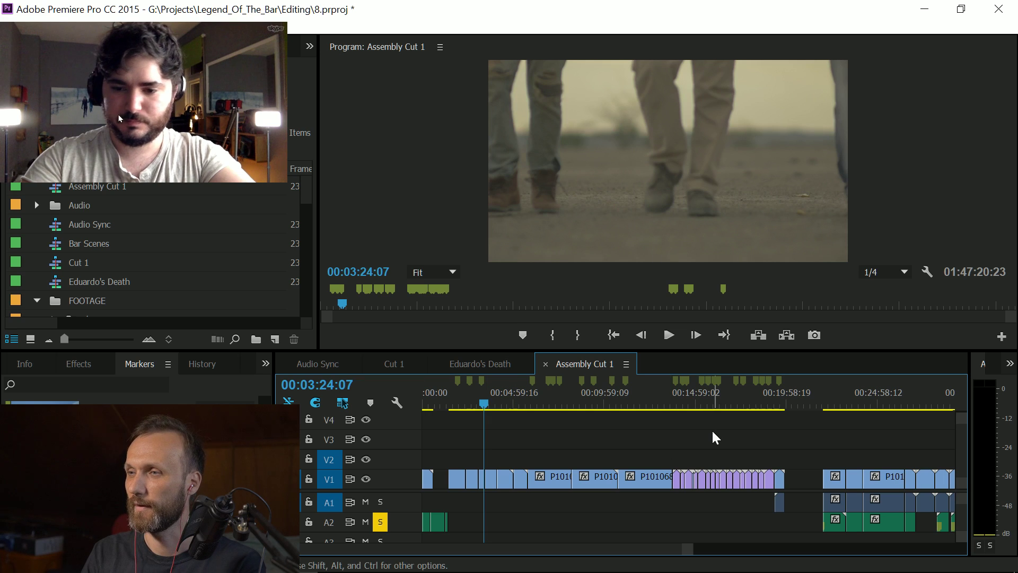
Step: View the landscape shots at 00:15:27:05 and 00:15:48:03, then return to the wide walking shot at 00:01:42:04
{"action": "left_click", "coordinate": [700, 404]}
{"action": "left_click", "coordinate": [705, 404]}
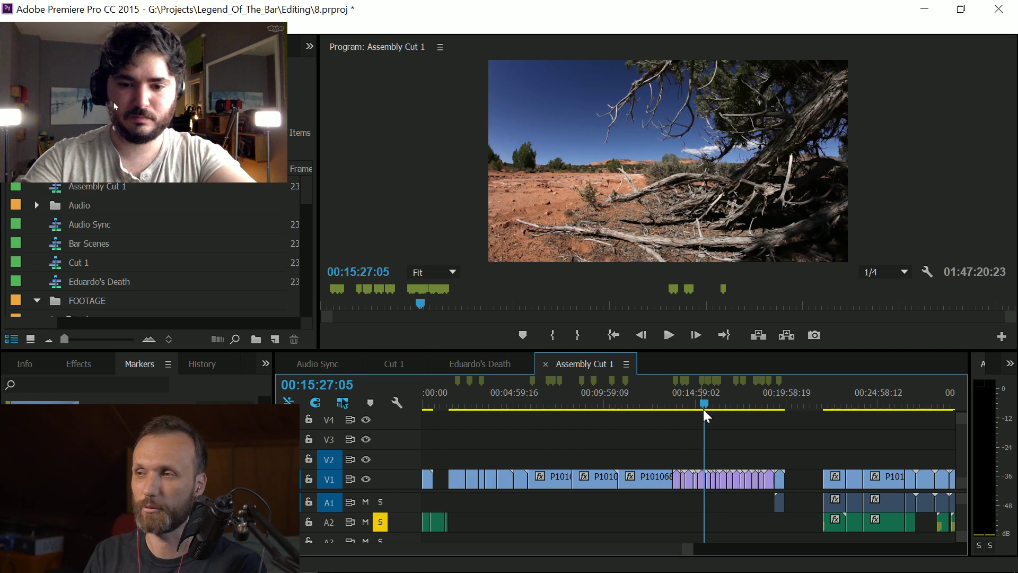
{"action": "left_click", "coordinate": [710, 406]}
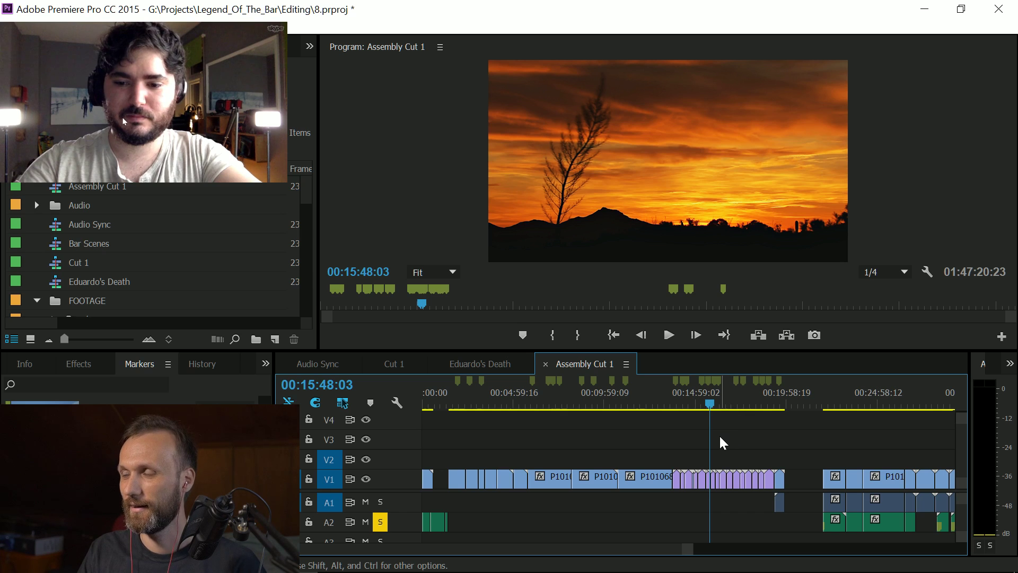
{"action": "left_click", "coordinate": [455, 404]}
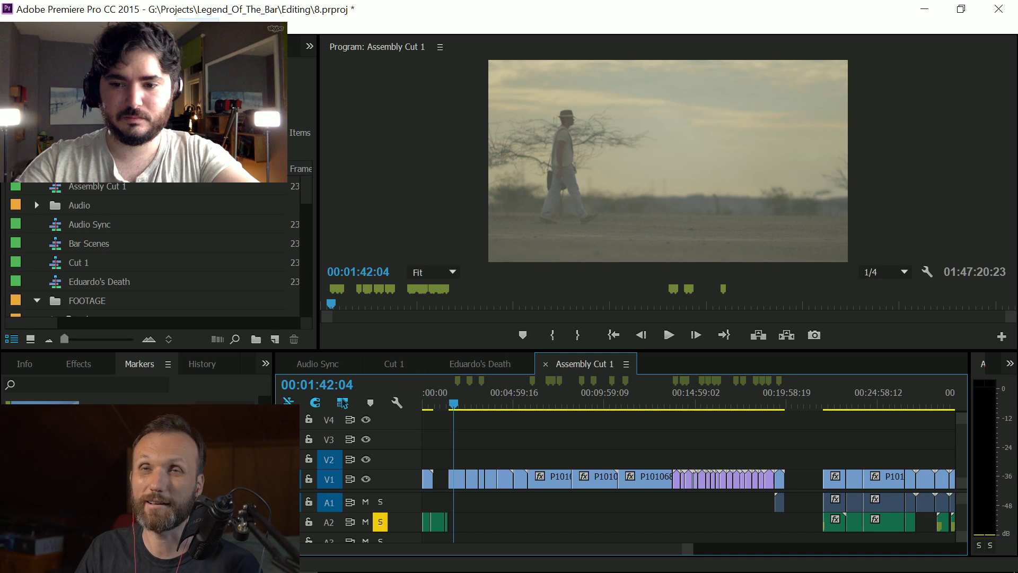
Step: Switch the workspace layout to Assembly
{"action": "key", "text": "alt+w"}
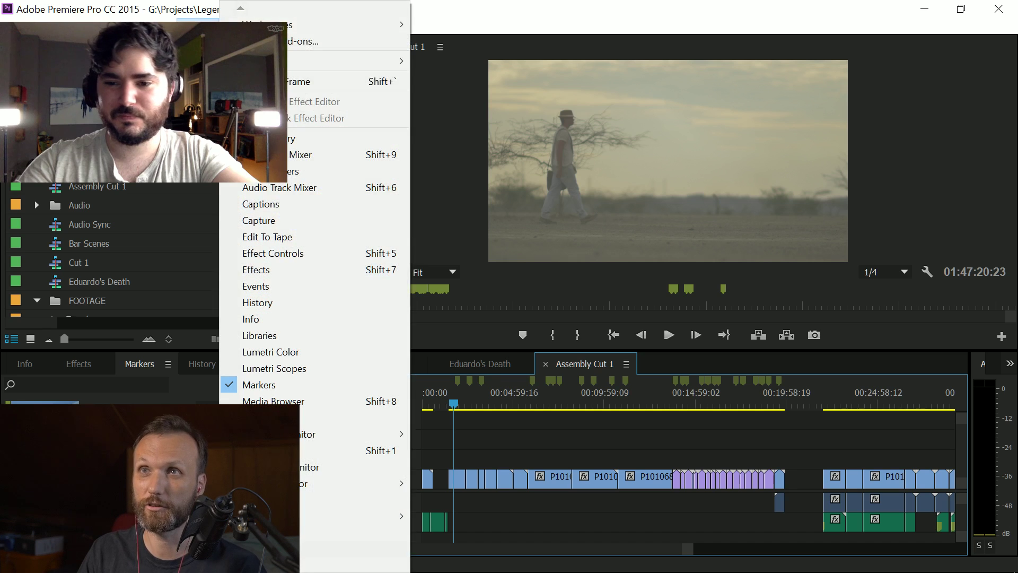
{"action": "mouse_move", "coordinate": [255, 24]}
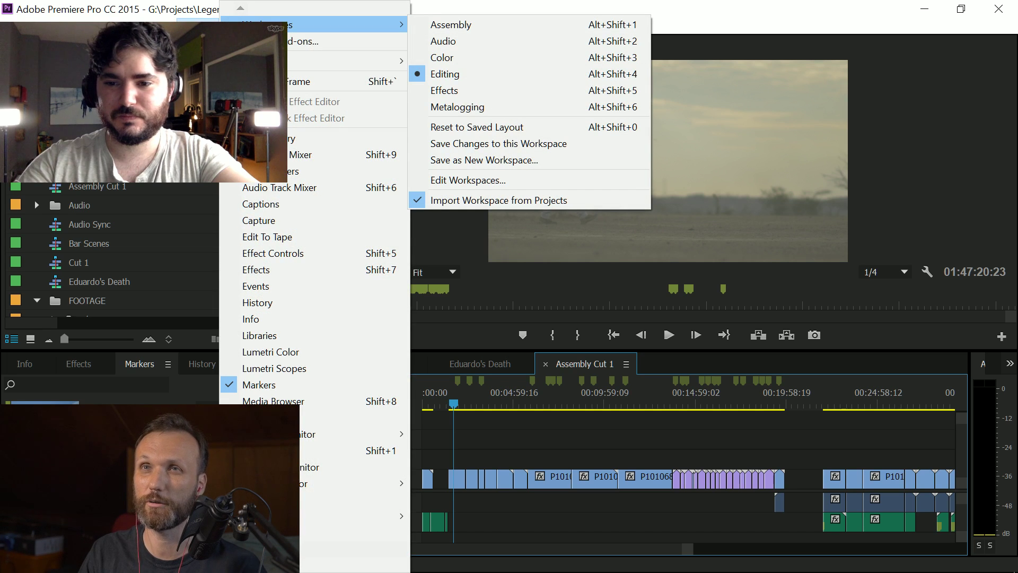
{"action": "left_click", "coordinate": [450, 25]}
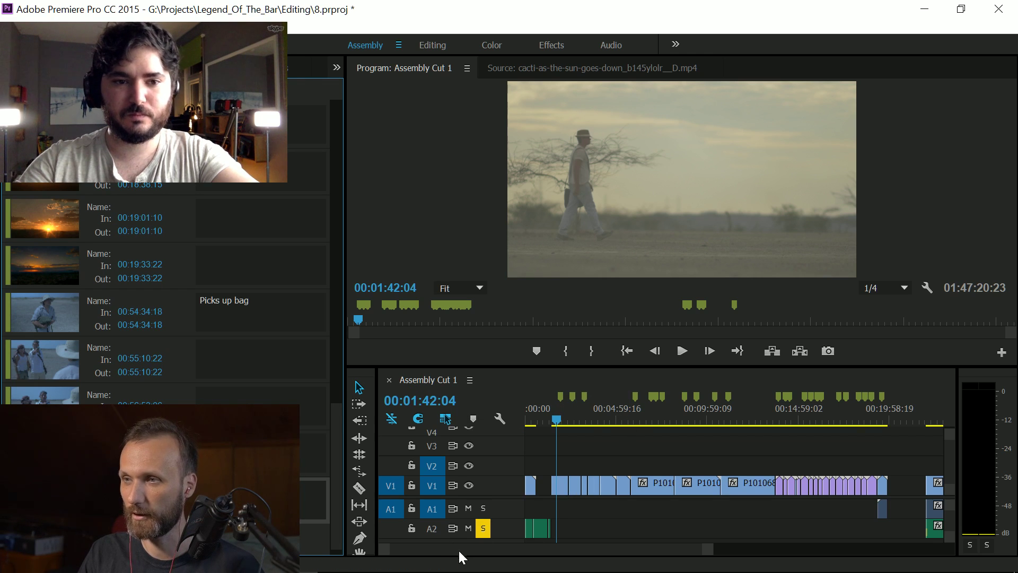
Step: View the P1010603.MP4 shot in Assembly Cut 1 at 00:22:30:20 and survey the clips around it
{"action": "scroll", "coordinate": [461, 551], "scroll_direction": "down", "scroll_amount": 3}
{"action": "scroll", "coordinate": [473, 554], "scroll_direction": "down", "scroll_amount": 6}
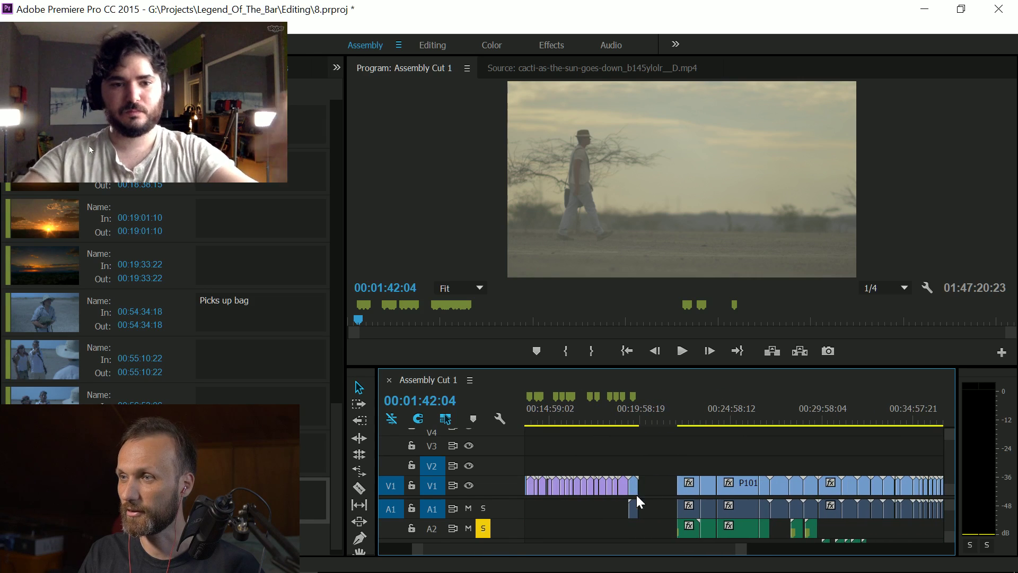
{"action": "left_click", "coordinate": [693, 402]}
{"action": "key", "text": "="}
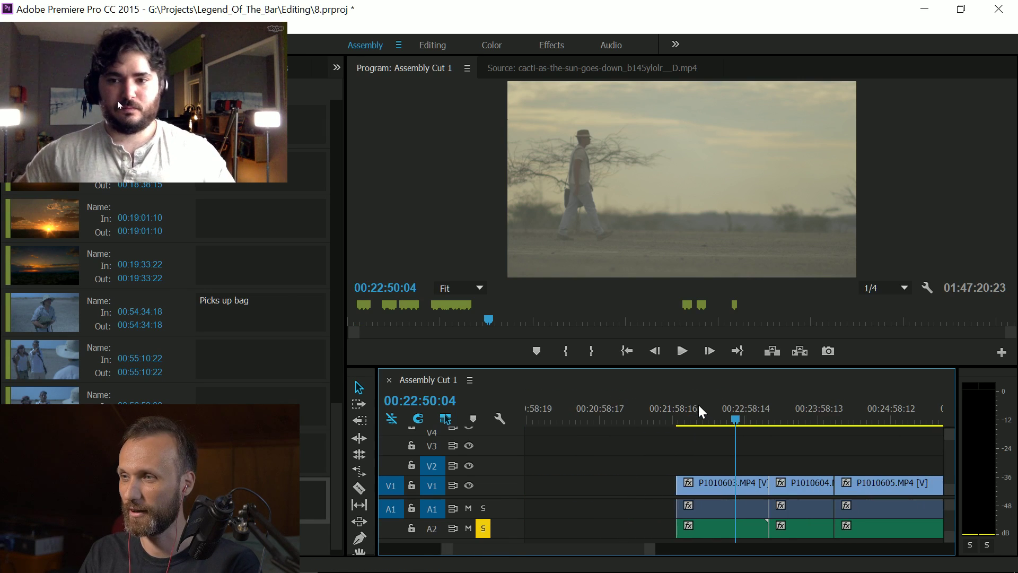
{"action": "key", "text": "="}
{"action": "left_click", "coordinate": [688, 408]}
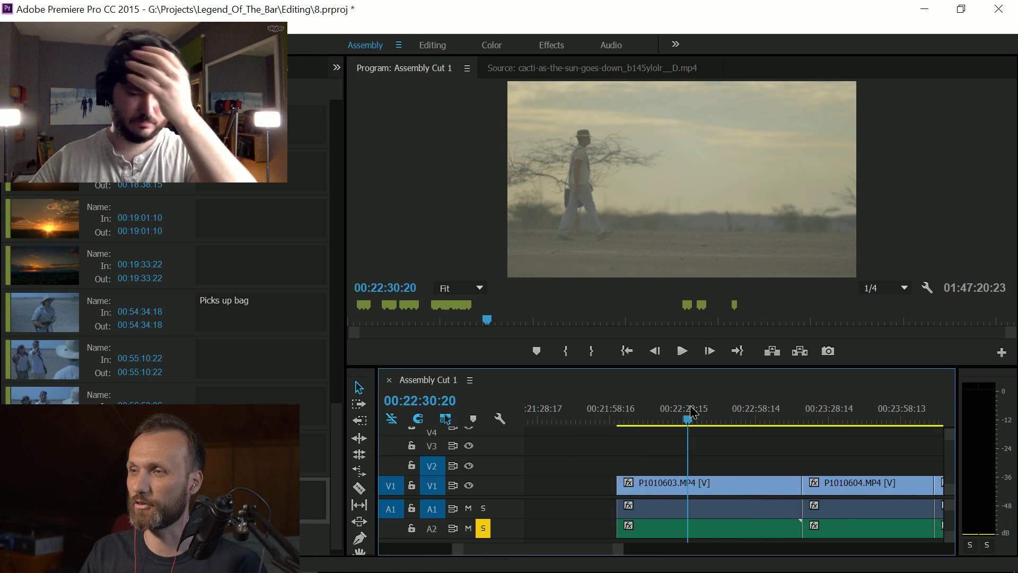
{"action": "key", "text": "minus"}
{"action": "key", "text": "minus"}
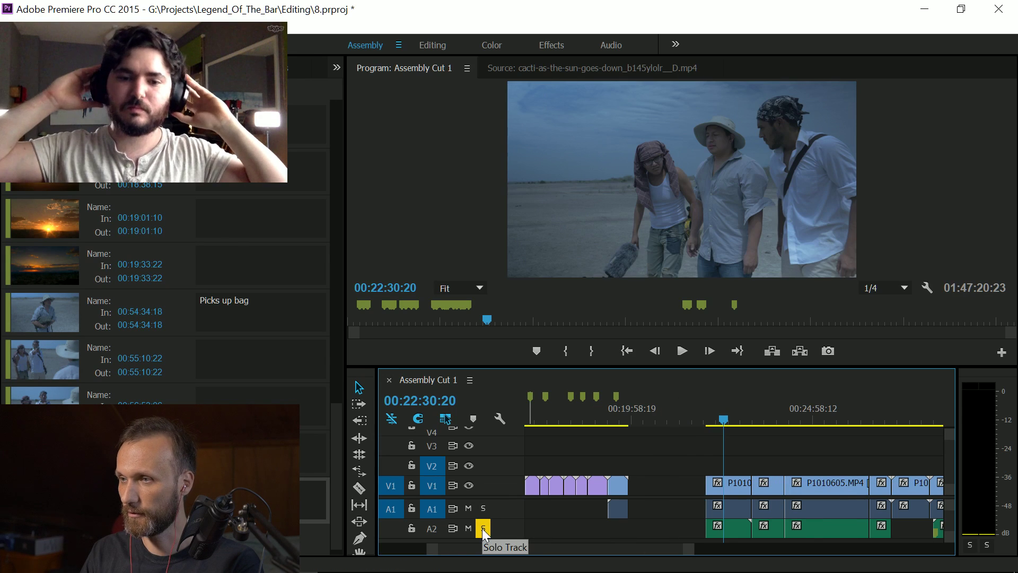
{"action": "key", "text": "minus"}
{"action": "key", "text": "minus"}
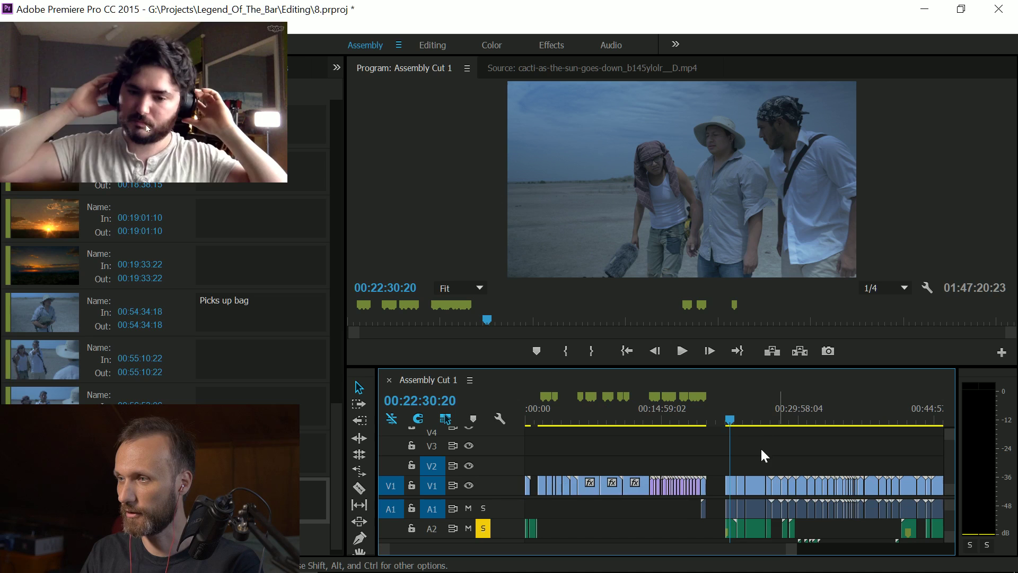
Step: Play the P1010614.MP4 close-up from 00:33:31:13, add a sequence marker at 00:33:35:21, and stop playback
{"action": "left_click", "coordinate": [830, 410]}
{"action": "key", "text": "="}
{"action": "key", "text": "="}
{"action": "key", "text": "equal"}
{"action": "key", "text": "equal"}
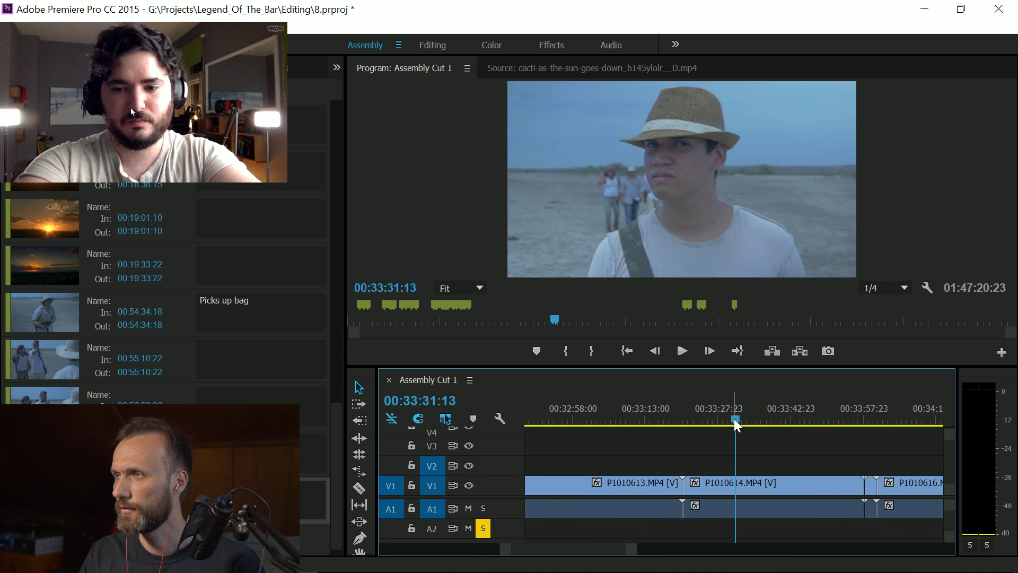
{"action": "key", "text": "space"}
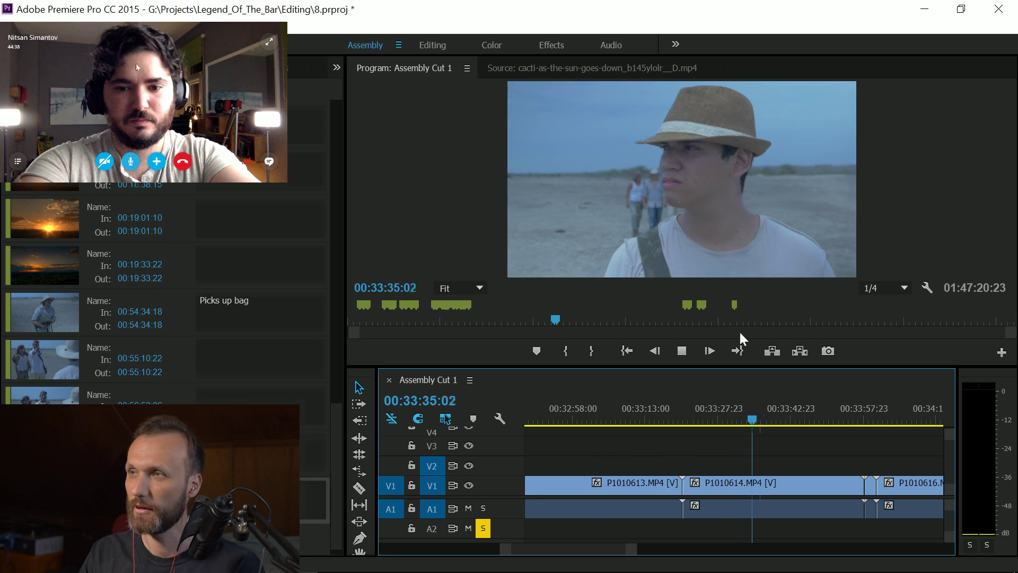
{"action": "key", "text": "m"}
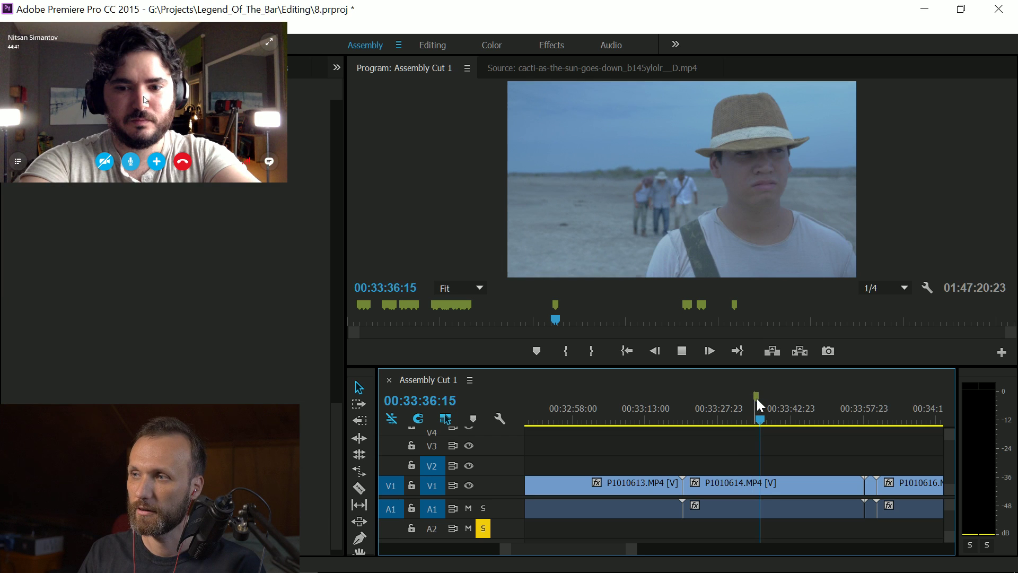
{"action": "key", "text": "space"}
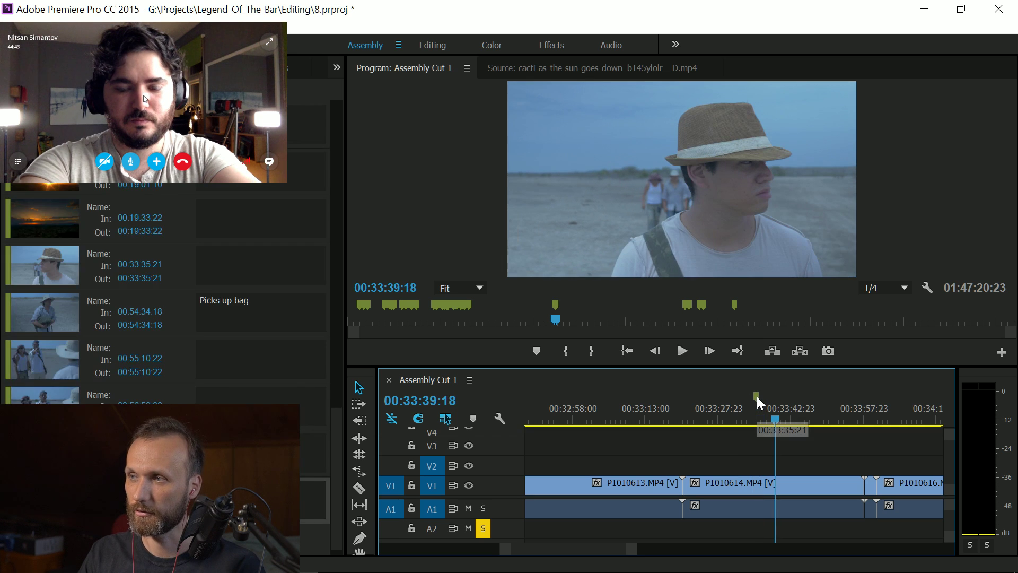
Step: Select the marker at 00:33:35:21 and give it the comment "CU leader walking" while the shot plays
{"action": "left_click", "coordinate": [757, 402]}
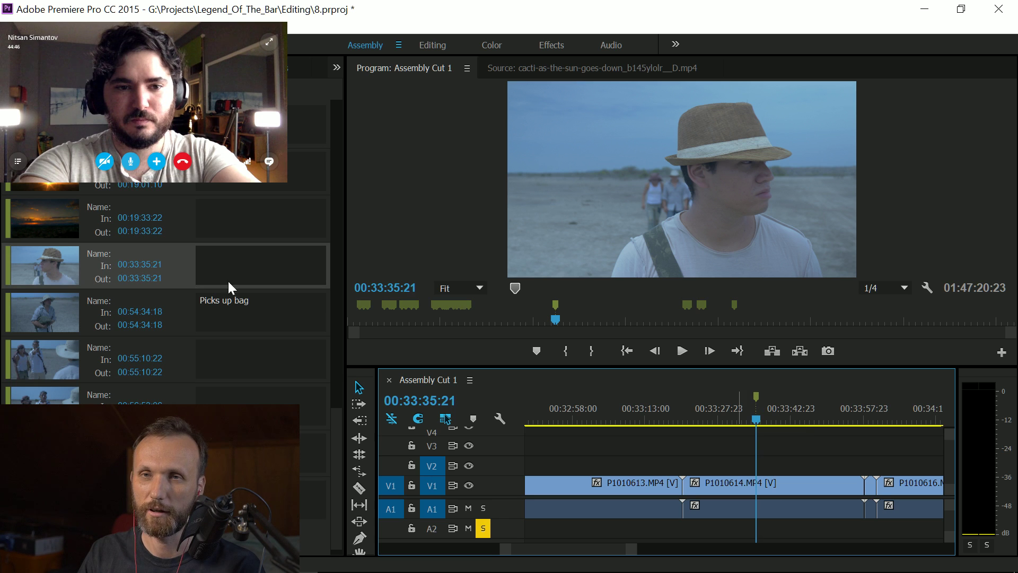
{"action": "left_click", "coordinate": [55, 266]}
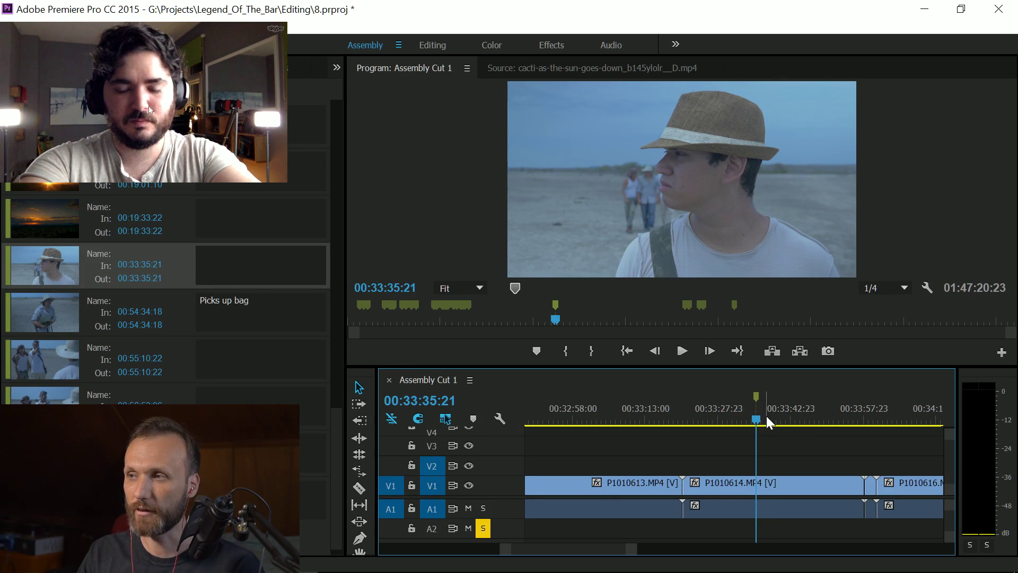
{"action": "key", "text": "space"}
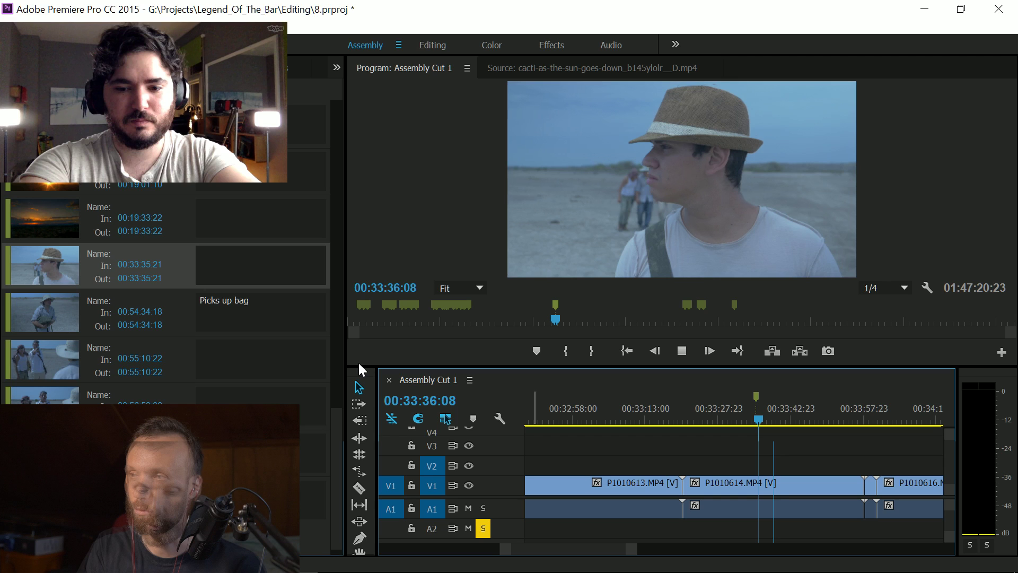
{"action": "left_click", "coordinate": [218, 254]}
{"action": "type", "text": "CU "}
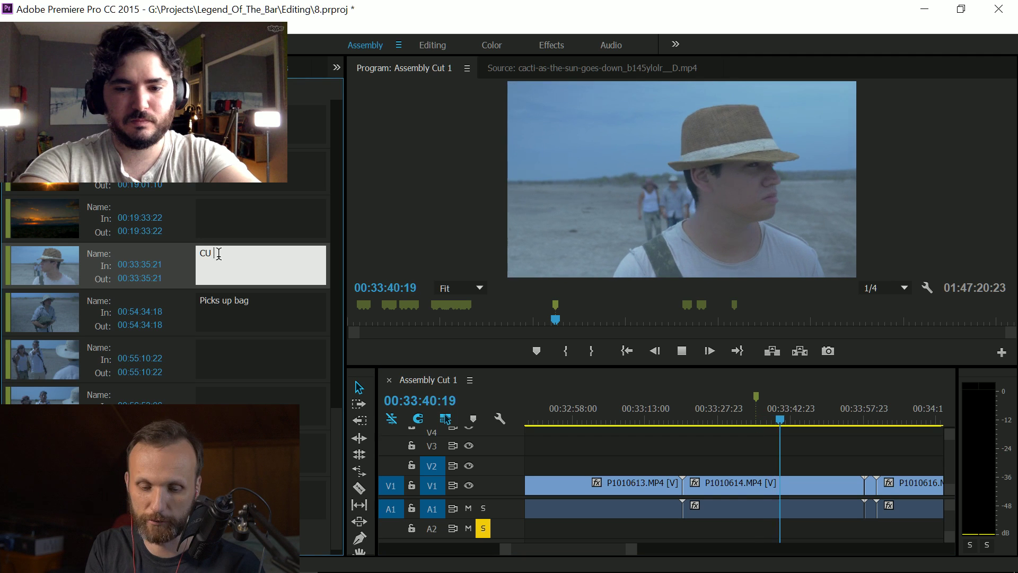
{"action": "type", "text": "leader "}
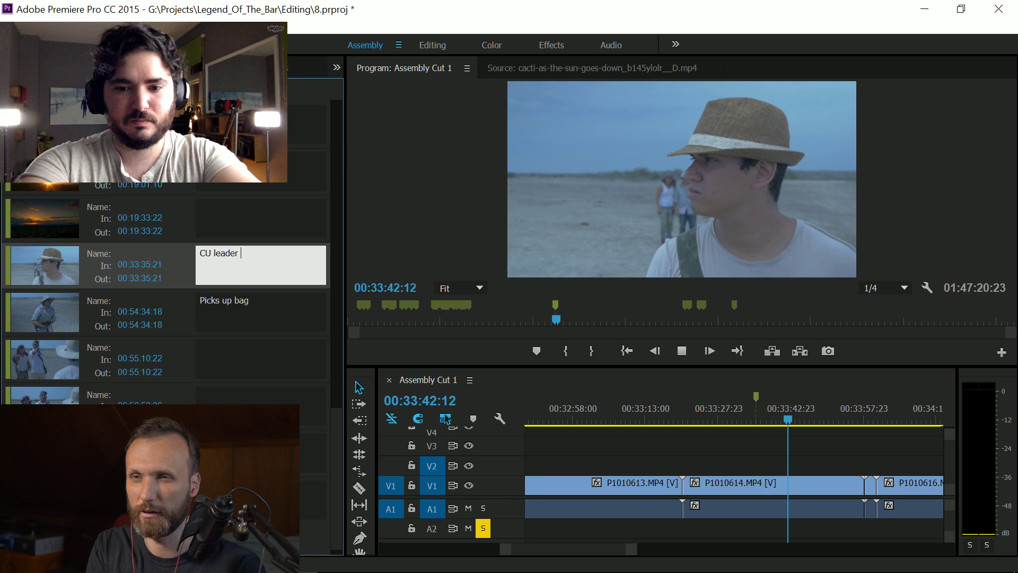
{"action": "type", "text": "walking"}
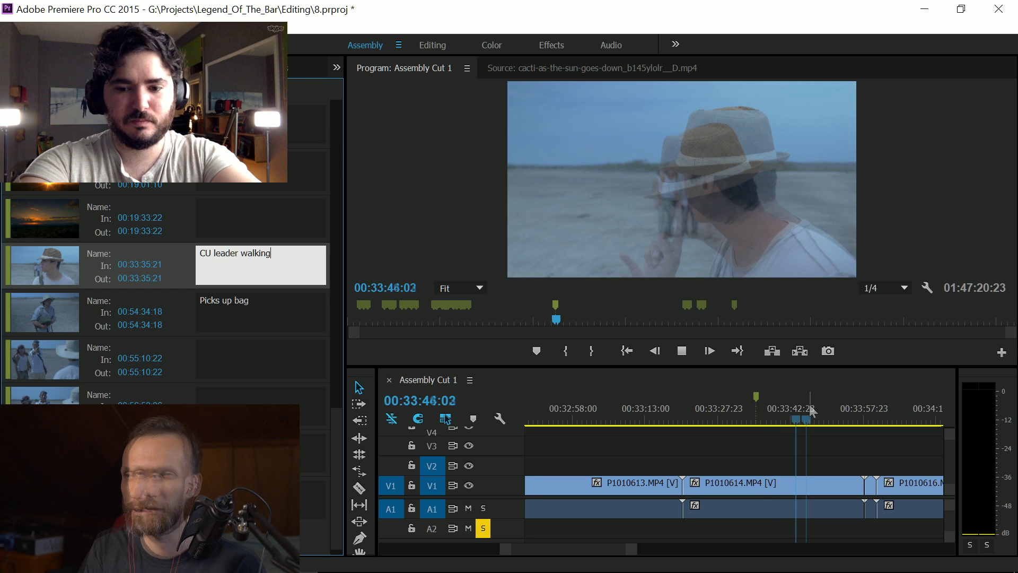
{"action": "key", "text": "Return"}
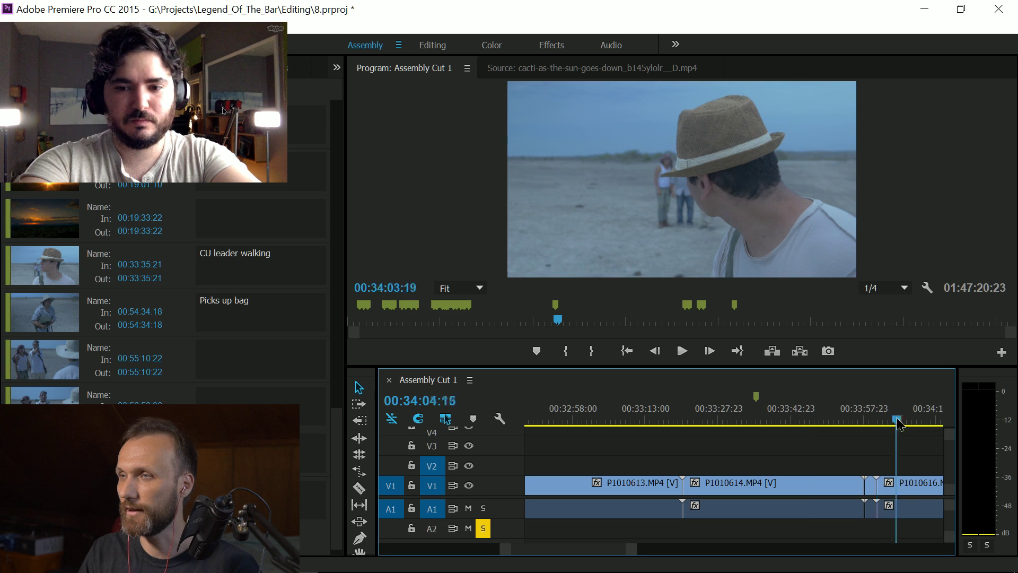
Step: Scrub through the P1010616.MP4 shot and add a sequence marker at 00:34:08:11
{"action": "left_click", "coordinate": [899, 422]}
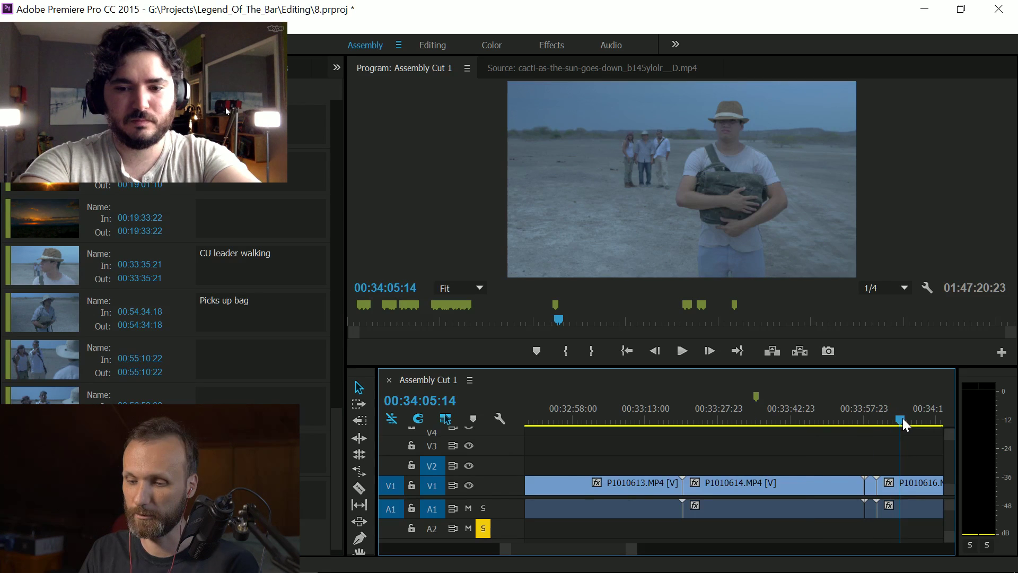
{"action": "key", "text": "minus"}
{"action": "key", "text": "equal"}
{"action": "key", "text": "equal"}
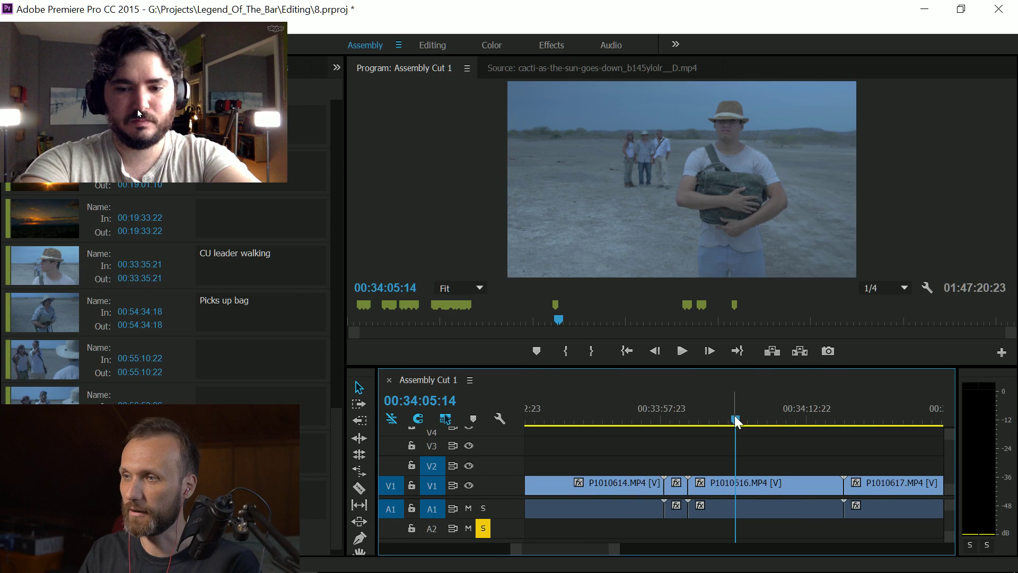
{"action": "left_click", "coordinate": [761, 420]}
{"action": "left_click_drag", "start_coordinate": [761, 420], "coordinate": [765, 420]}
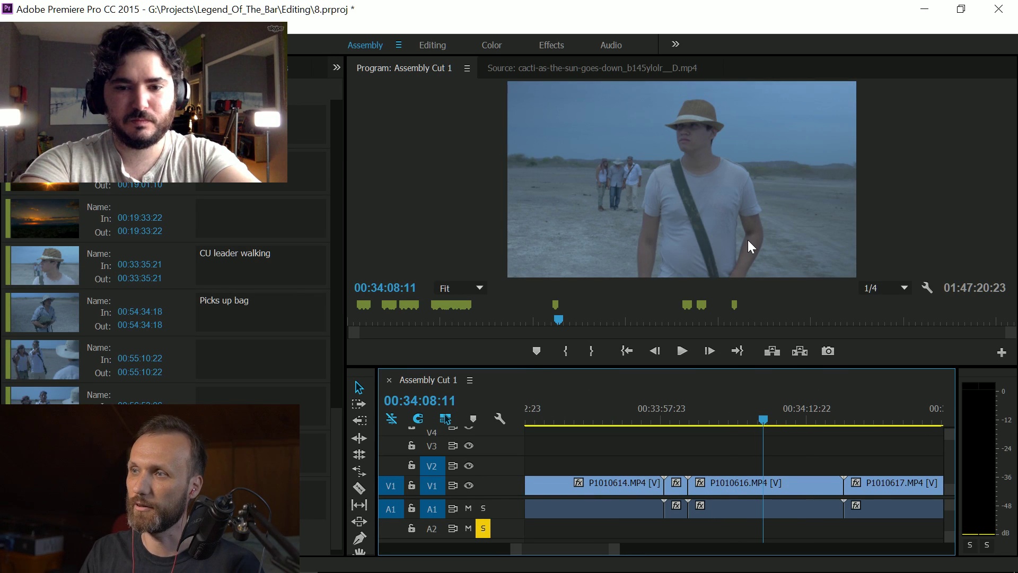
{"action": "key", "text": "m"}
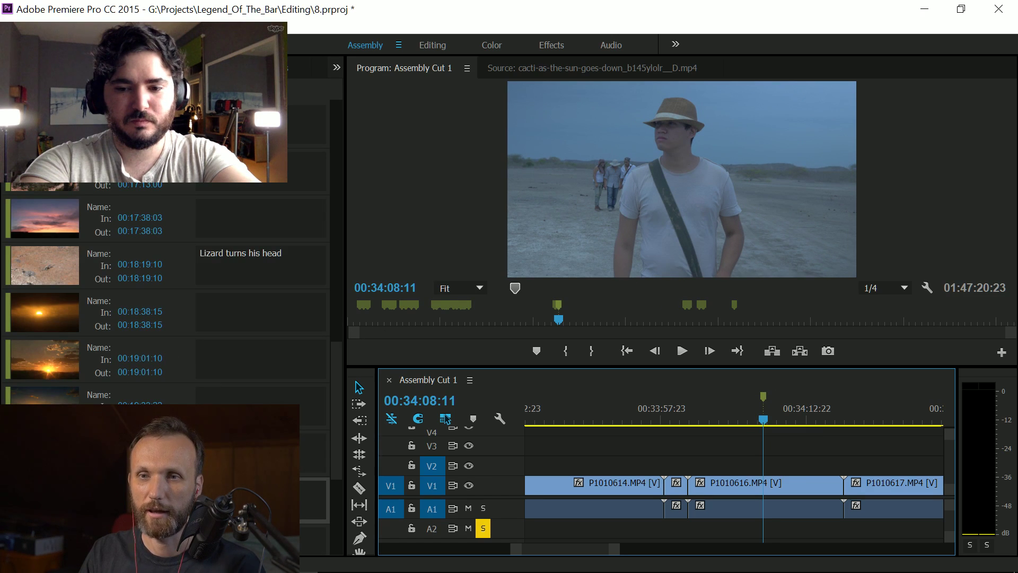
Step: Open the comment of the marker at 00:34:08:11, then the comment of the marker at 00:33:35:21
{"action": "left_click", "coordinate": [313, 500]}
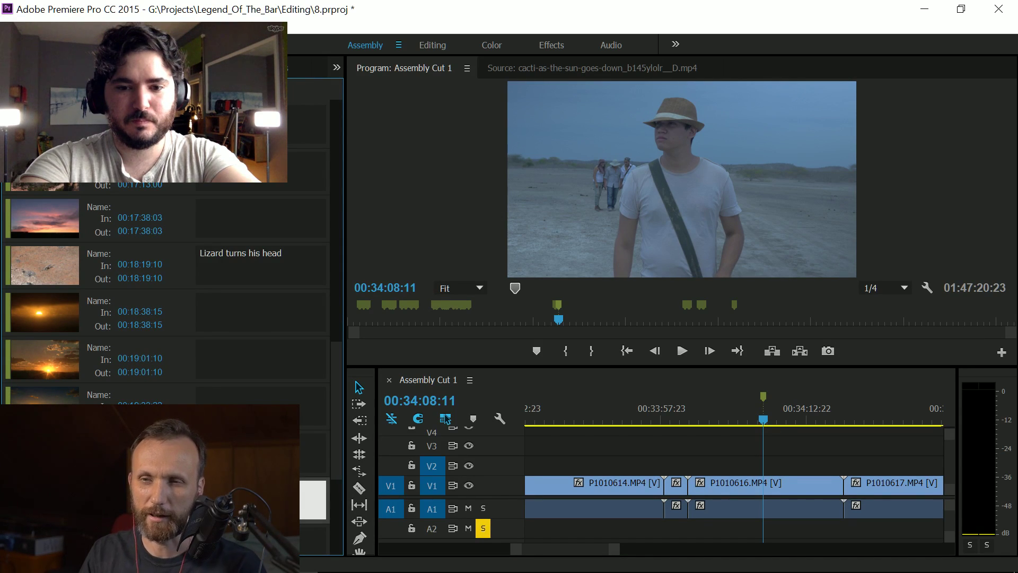
{"action": "left_click", "coordinate": [313, 451]}
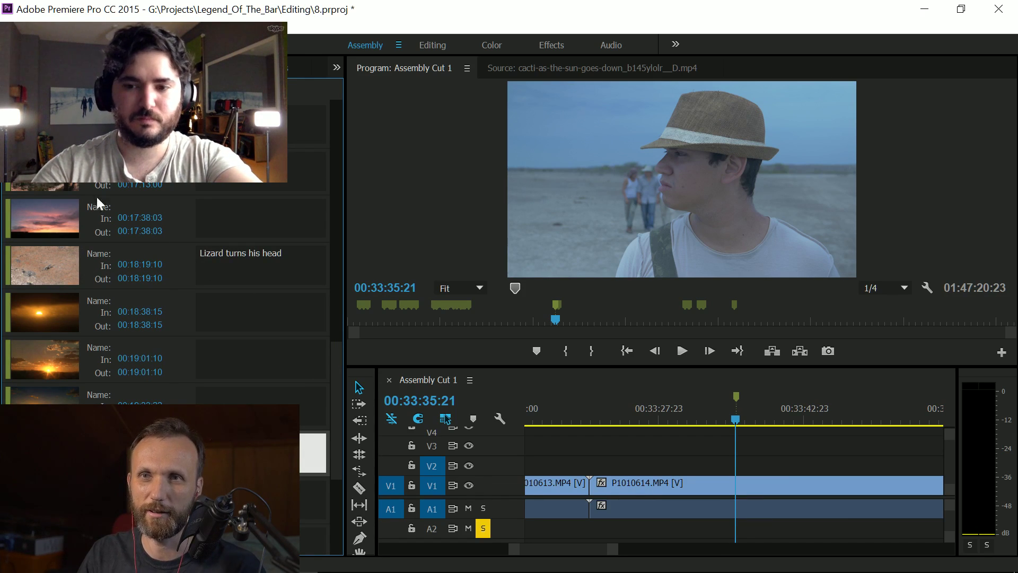
Step: Look through the marker list and jump to the marker commented "Lizard turns his head" at 00:18:19:10
{"action": "scroll", "coordinate": [337, 379], "scroll_direction": "up", "scroll_amount": 2}
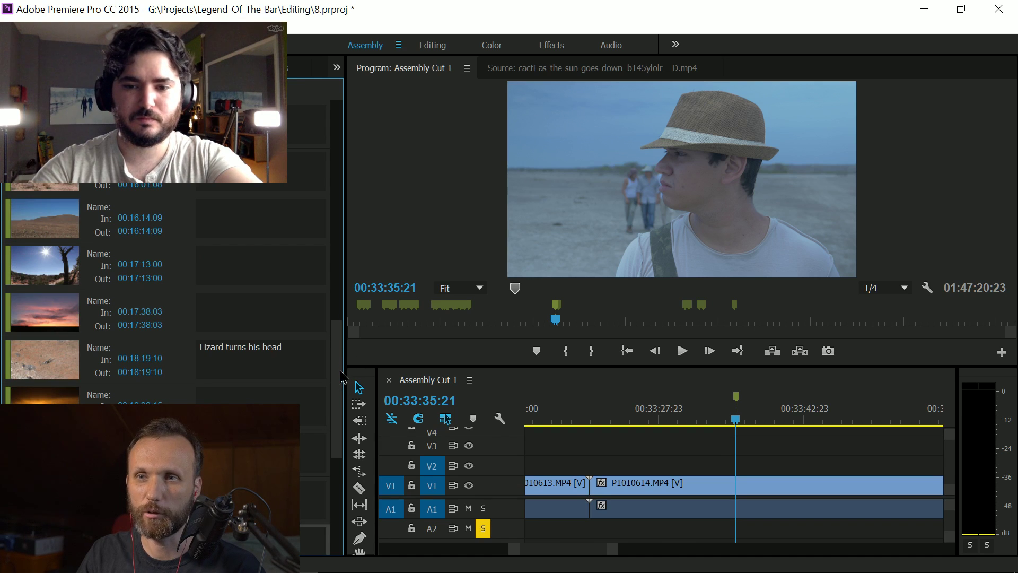
{"action": "scroll", "coordinate": [339, 385], "scroll_direction": "down", "scroll_amount": 3}
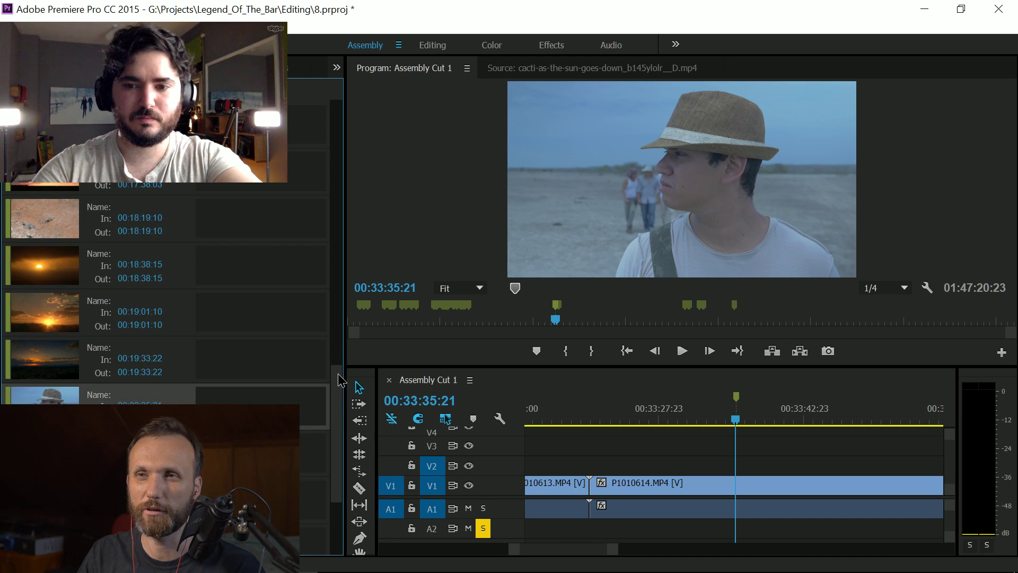
{"action": "scroll", "coordinate": [340, 362], "scroll_direction": "up", "scroll_amount": 3}
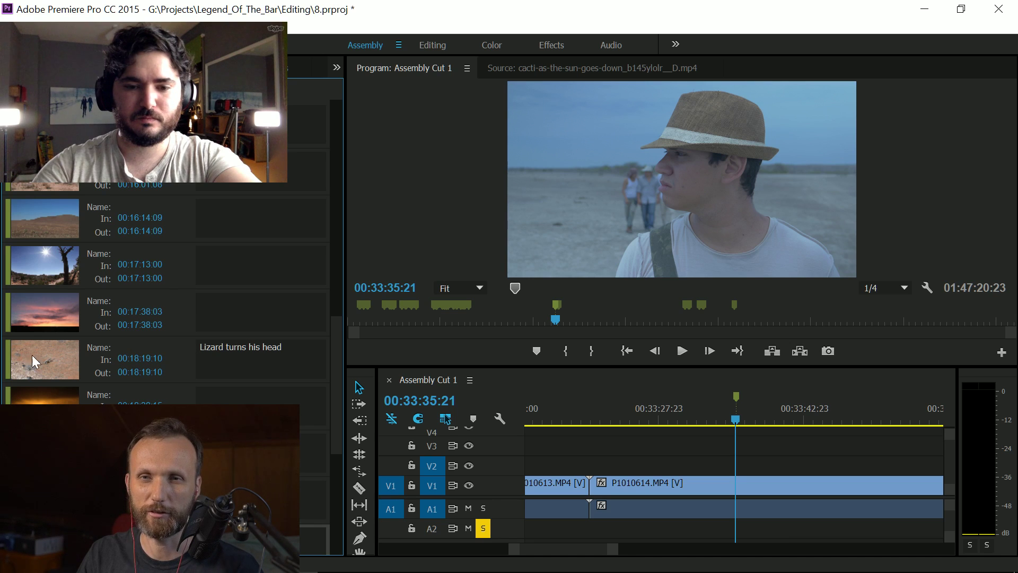
{"action": "left_click", "coordinate": [144, 342]}
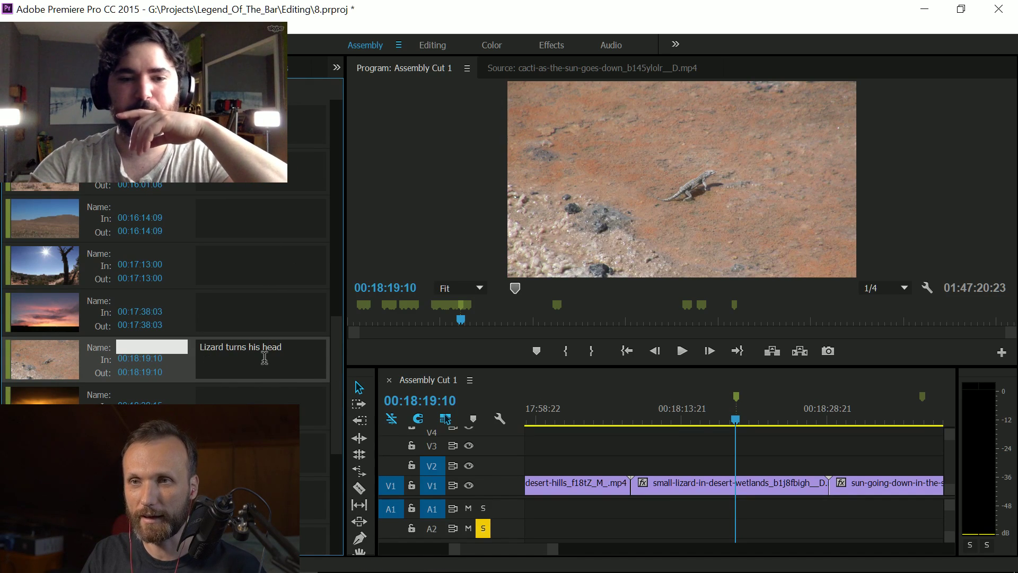
Step: Find the "Close up feet" marker in the marker list, jump to it at 00:03:14:23 and play the shot
{"action": "left_click", "coordinate": [333, 276]}
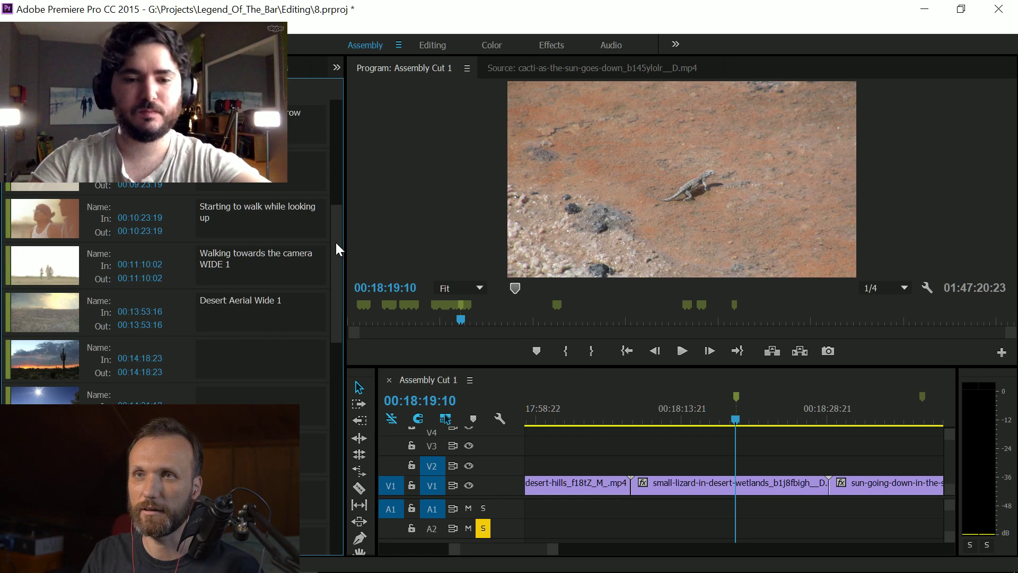
{"action": "left_click_drag", "start_coordinate": [335, 241], "coordinate": [335, 147]}
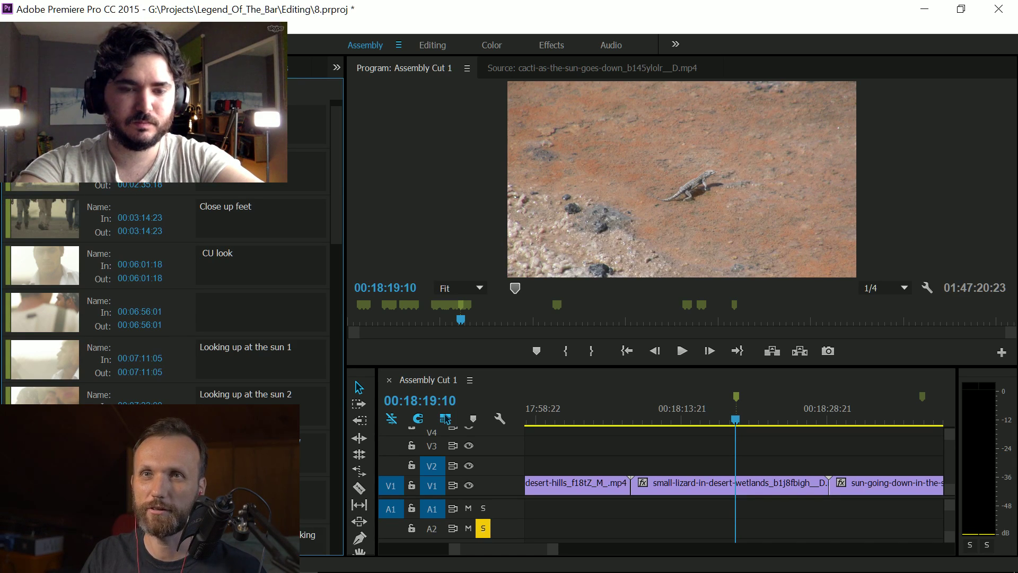
{"action": "left_click", "coordinate": [48, 217]}
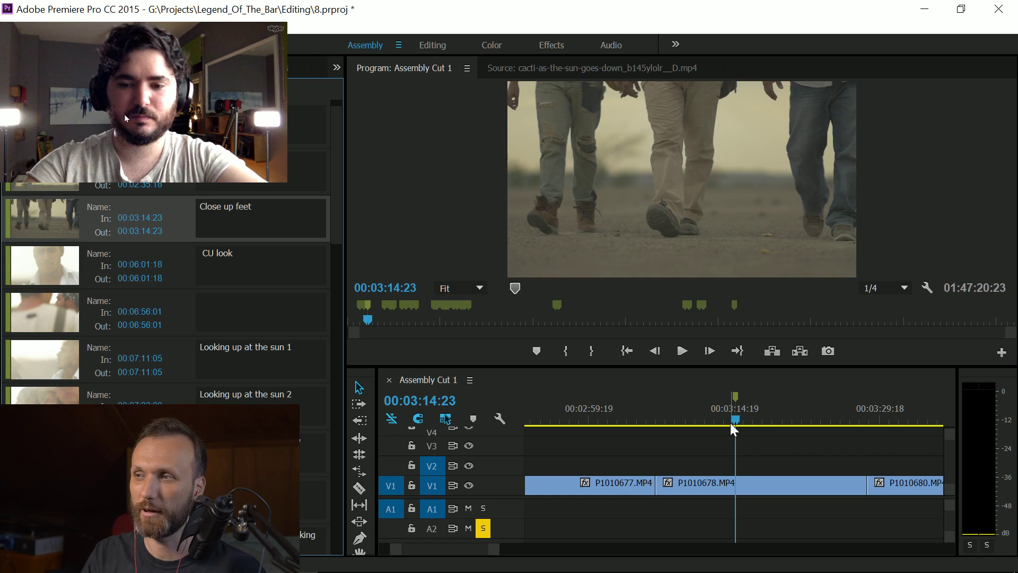
{"action": "key", "text": "space"}
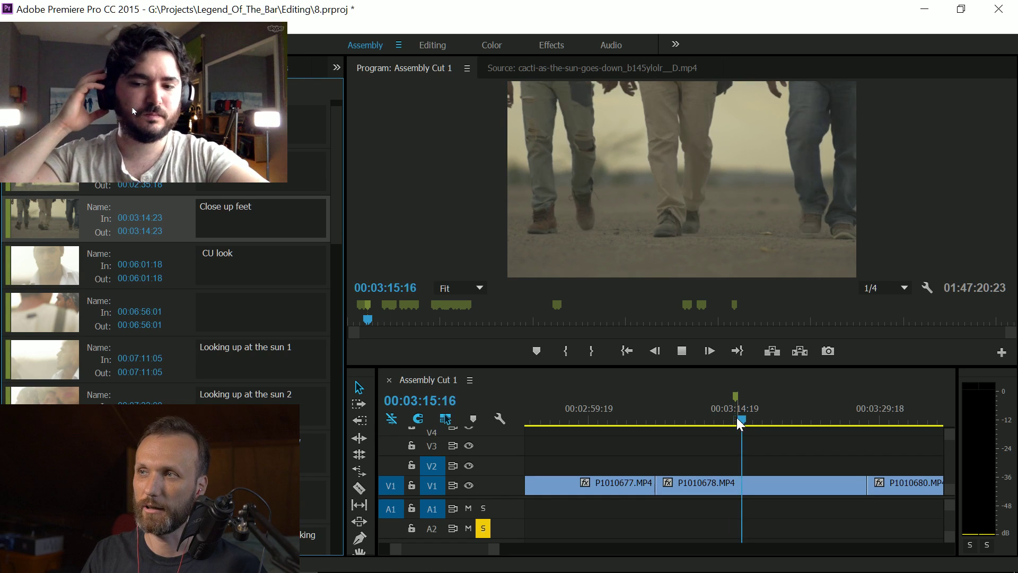
Step: Cut the P1010678.MP4 clip on V1 at 00:03:13:19 and 00:03:17:00 with the Razor tool
{"action": "left_click_drag", "start_coordinate": [745, 423], "coordinate": [727, 422]}
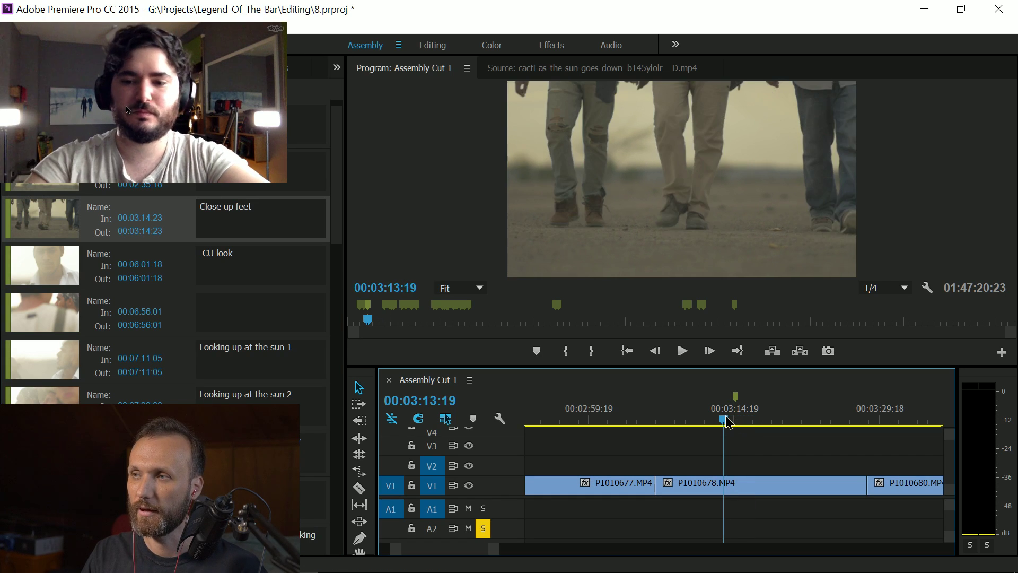
{"action": "key", "text": "c"}
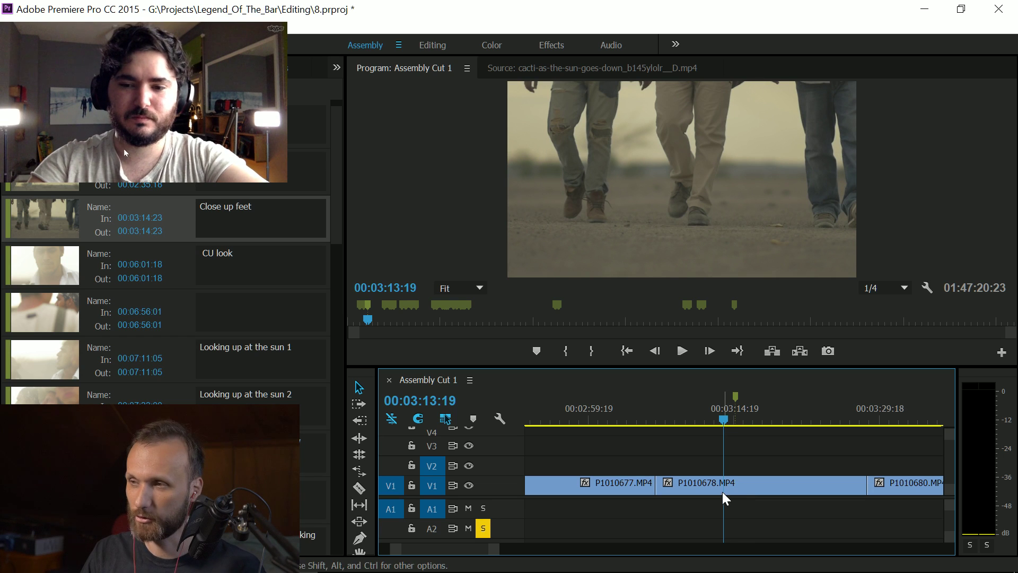
{"action": "left_click", "coordinate": [725, 485]}
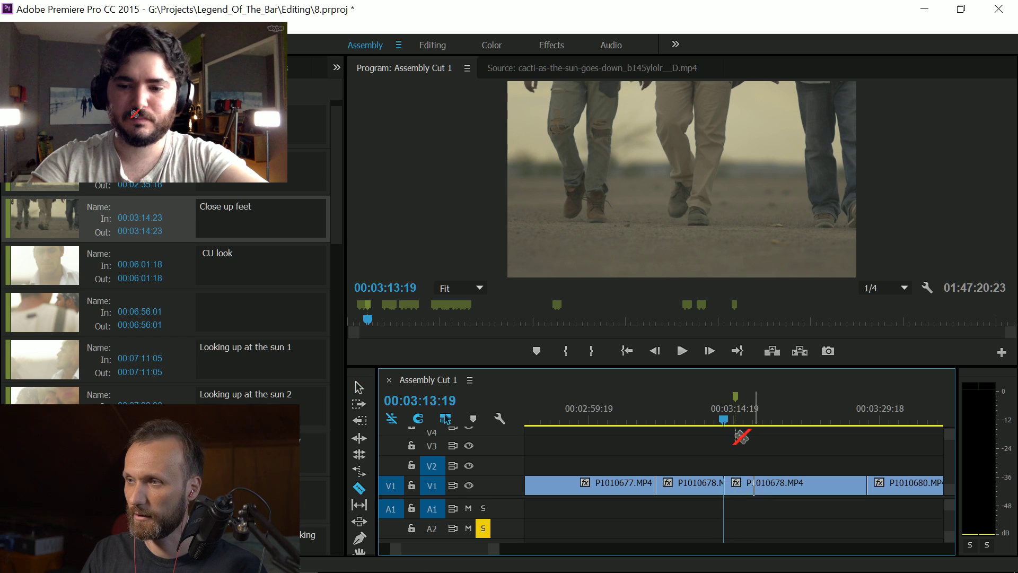
{"action": "left_click_drag", "start_coordinate": [725, 422], "coordinate": [755, 422]}
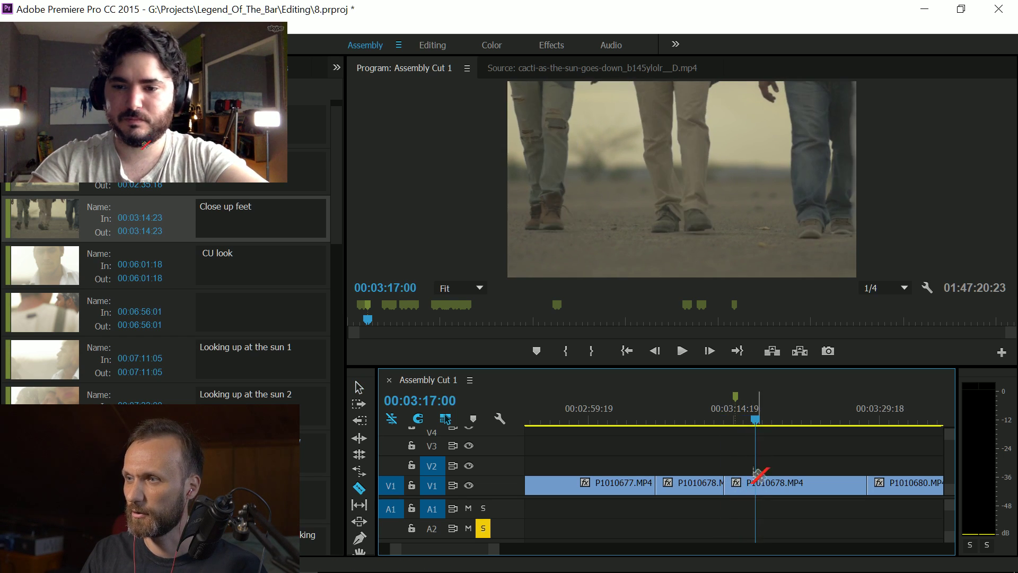
{"action": "left_click", "coordinate": [756, 480]}
Step: Select and copy the P1010678.MP4 segment between the two cuts, and move the playhead to 00:03:15:03
{"action": "key", "text": "v"}
{"action": "left_click", "coordinate": [739, 484]}
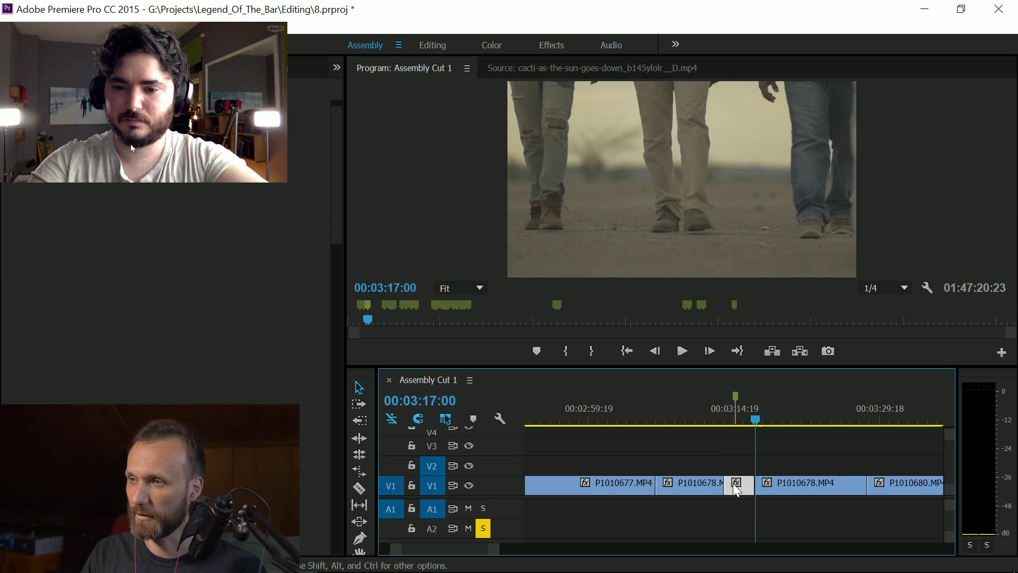
{"action": "left_click", "coordinate": [737, 485]}
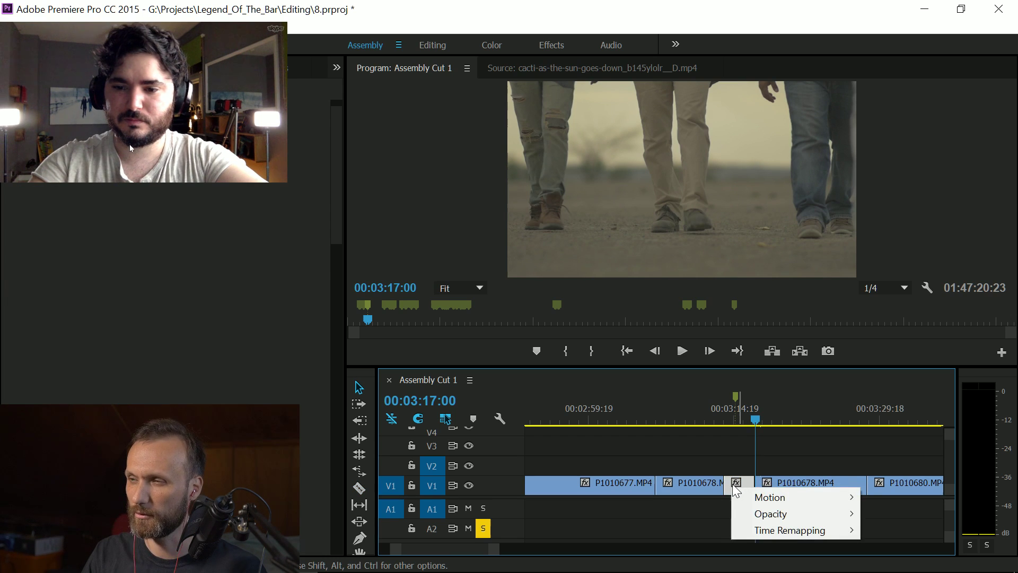
{"action": "right_click", "coordinate": [726, 486]}
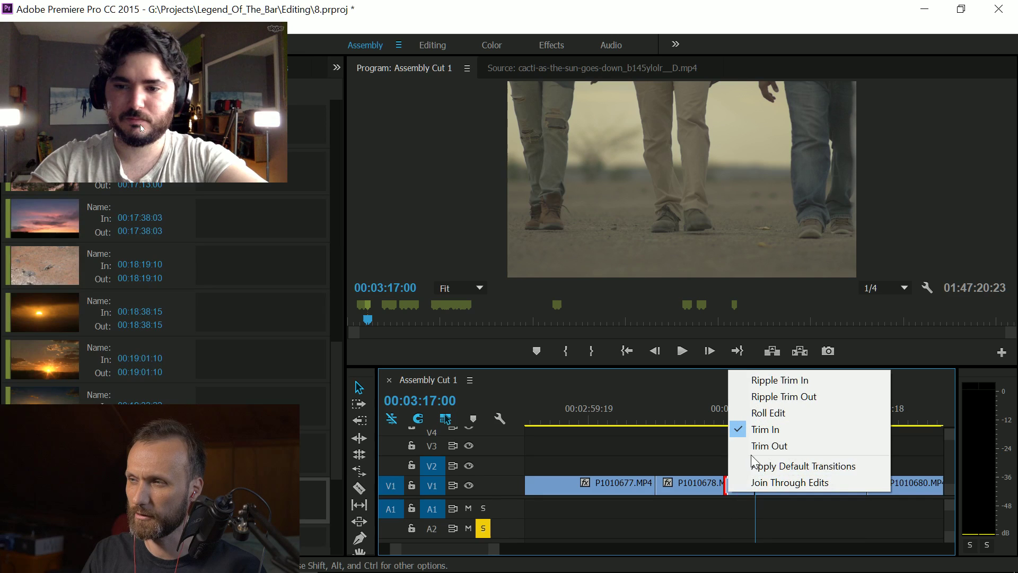
{"action": "left_click", "coordinate": [733, 488]}
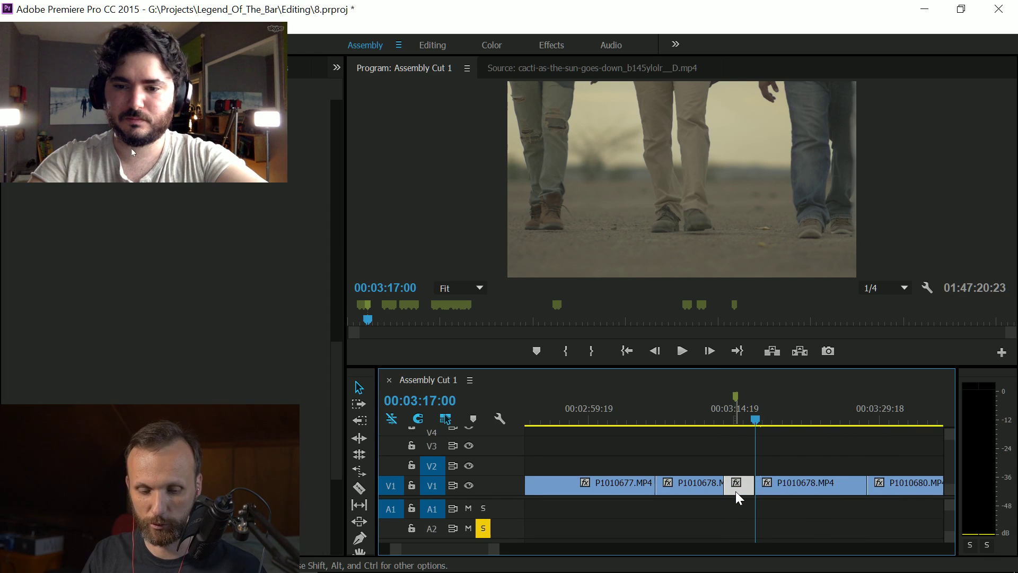
{"action": "mouse_move", "coordinate": [750, 421]}
{"action": "left_mouse_down"}
{"action": "mouse_move", "coordinate": [732, 422]}
{"action": "mouse_move", "coordinate": [740, 427]}
{"action": "left_mouse_up"}
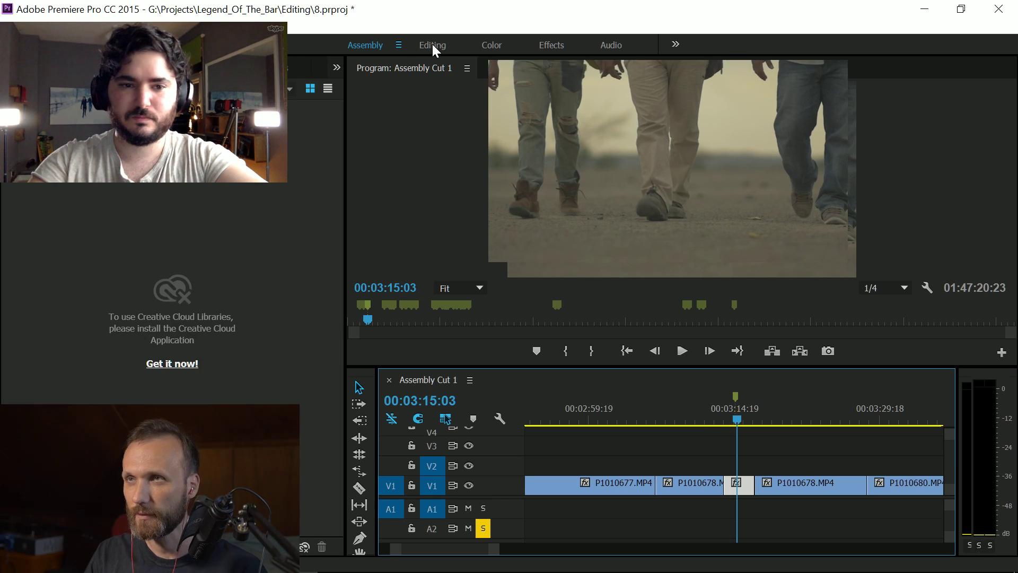
Step: Switch to the Editing workspace and move the playhead to 00:01:36:01 in the Cut 1 sequence
{"action": "left_click", "coordinate": [433, 46]}
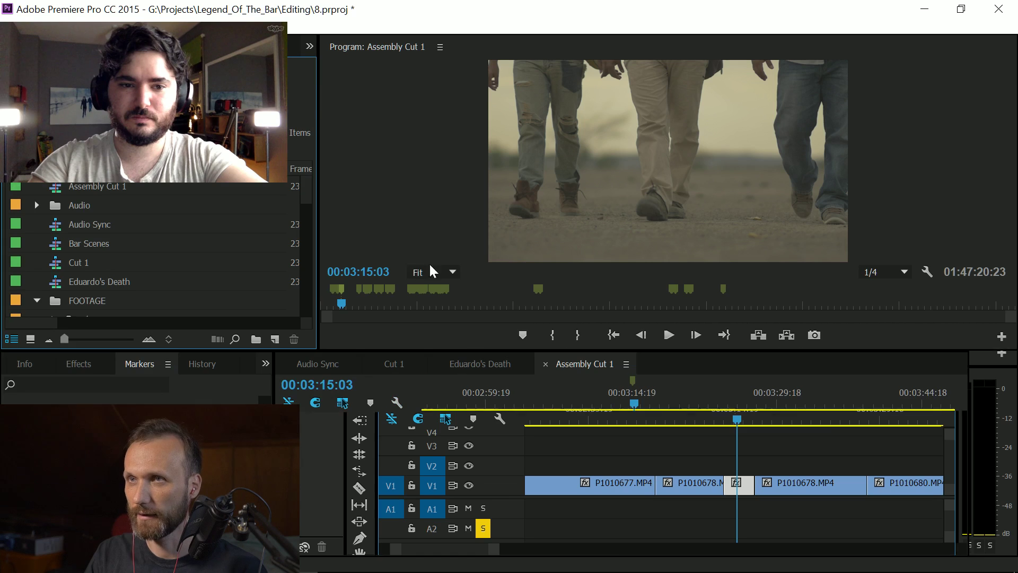
{"action": "left_click", "coordinate": [398, 362]}
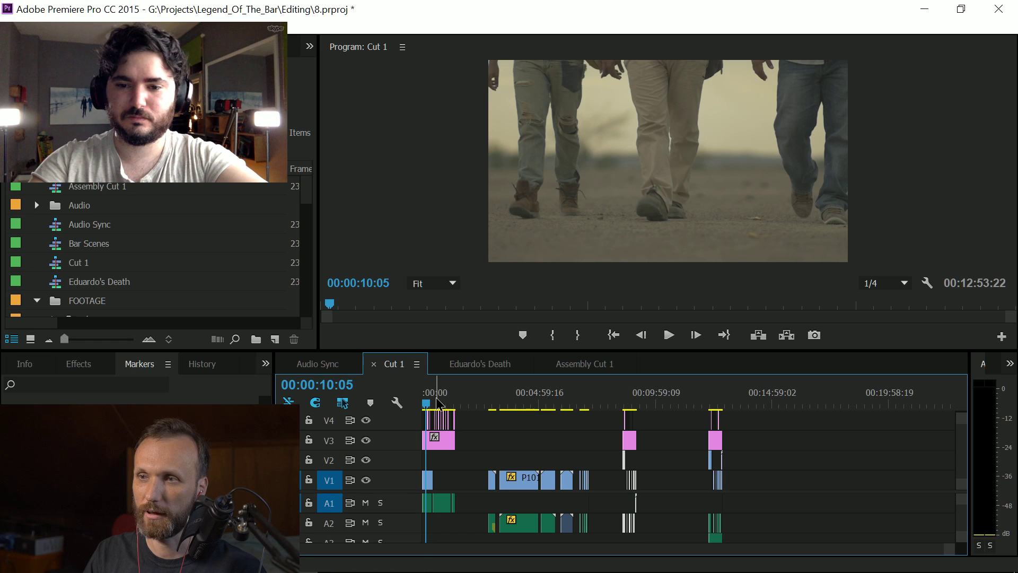
{"action": "left_click_drag", "start_coordinate": [439, 407], "coordinate": [461, 404]}
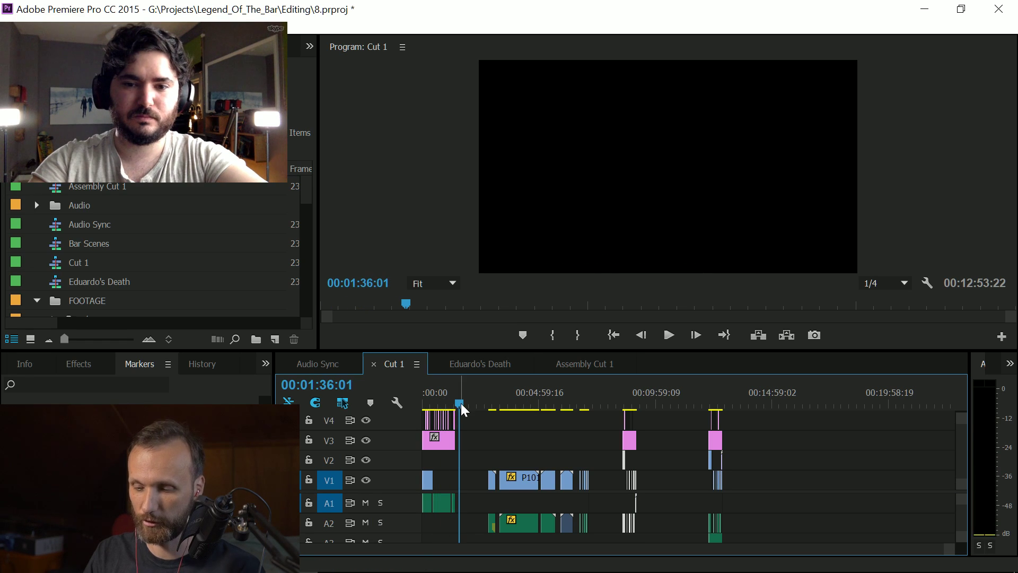
Step: Paste the copied feet segment onto V1 of Cut 1 at 00:01:36:01 and scrub across it to 00:01:37:08
{"action": "key", "text": "="}
{"action": "key", "text": "="}
{"action": "key", "text": "="}
{"action": "key", "text": "="}
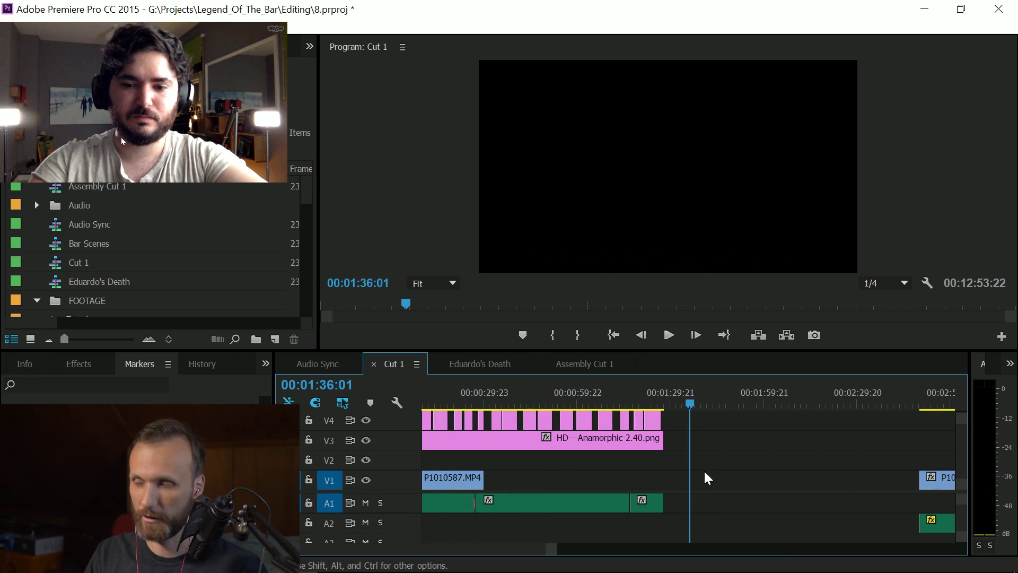
{"action": "key", "text": "ctrl+v"}
{"action": "left_click", "coordinate": [693, 405]}
{"action": "left_click_drag", "start_coordinate": [693, 407], "coordinate": [699, 407]}
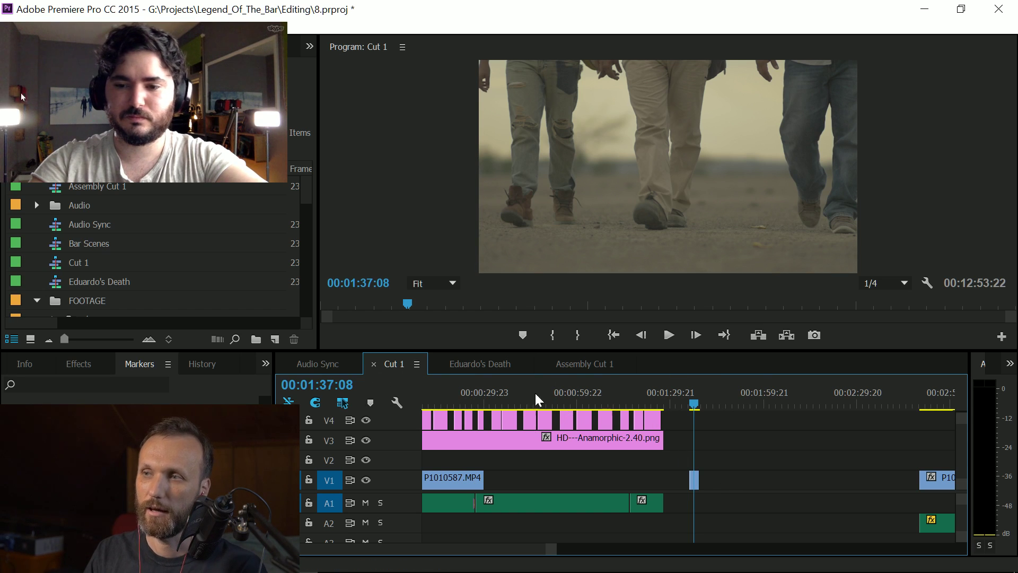
Step: Return to the Assembly Cut 1 sequence, play the feet shot from 00:03:46:13 and stop at 00:03:48:00
{"action": "left_click", "coordinate": [582, 364]}
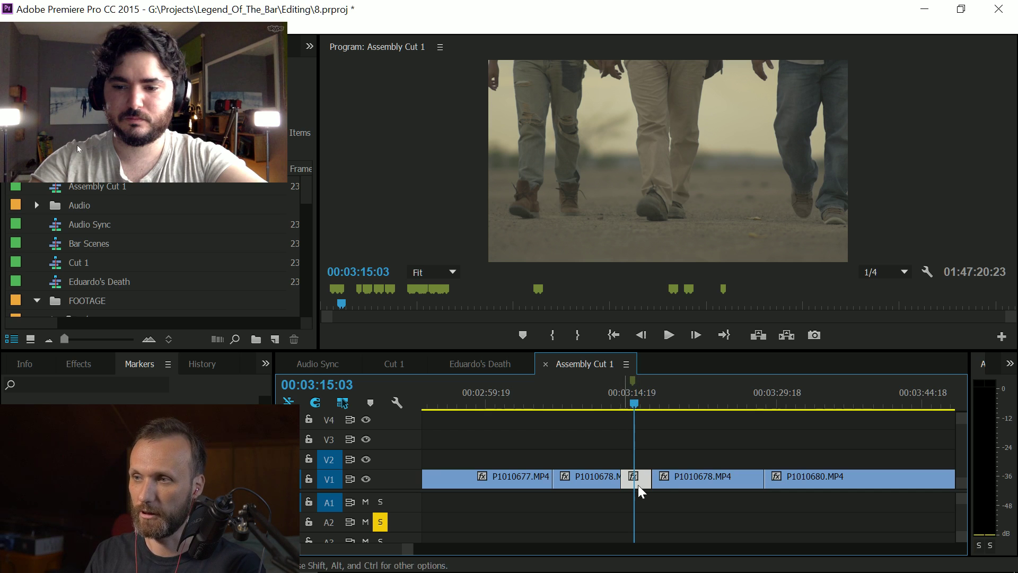
{"action": "key", "text": "minus"}
{"action": "key", "text": "minus"}
{"action": "key", "text": "minus"}
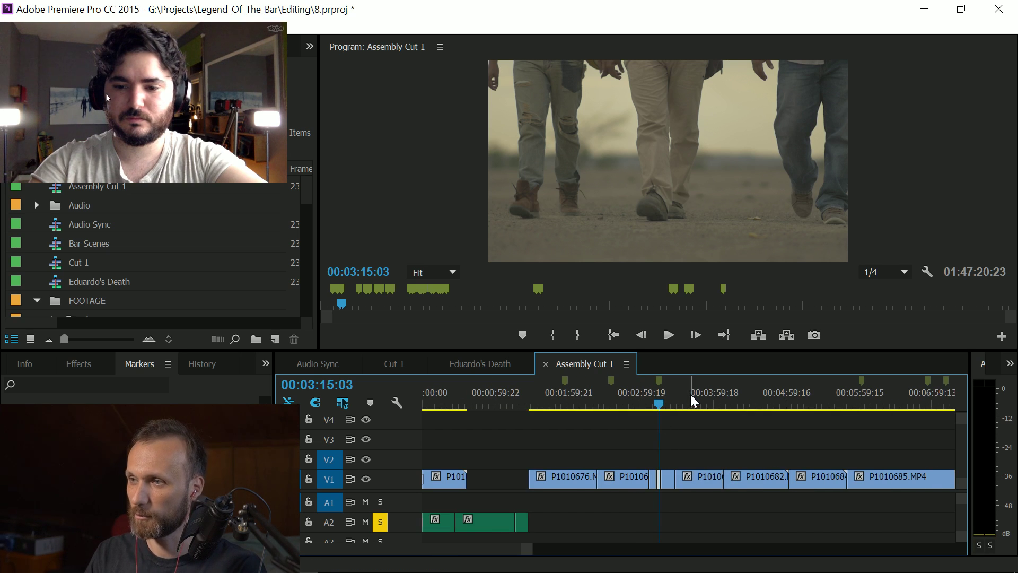
{"action": "left_click_drag", "start_coordinate": [692, 400], "coordinate": [699, 397]}
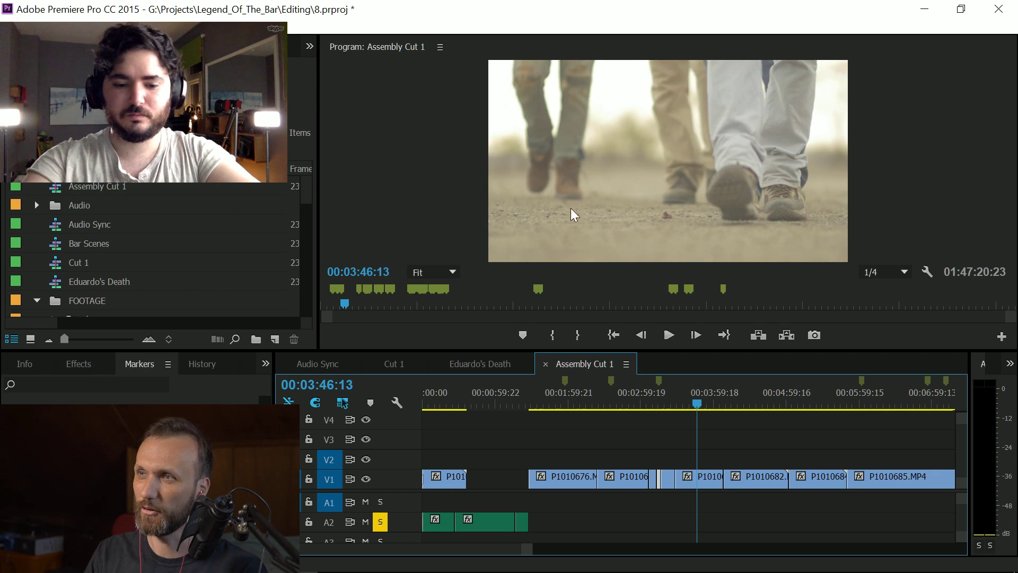
{"action": "key", "text": "space"}
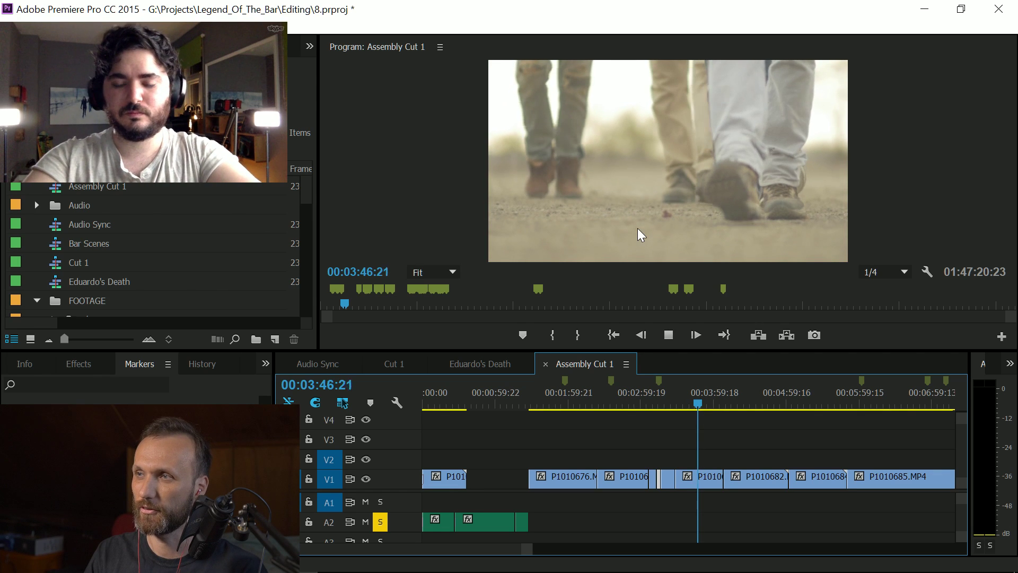
{"action": "key", "text": "space"}
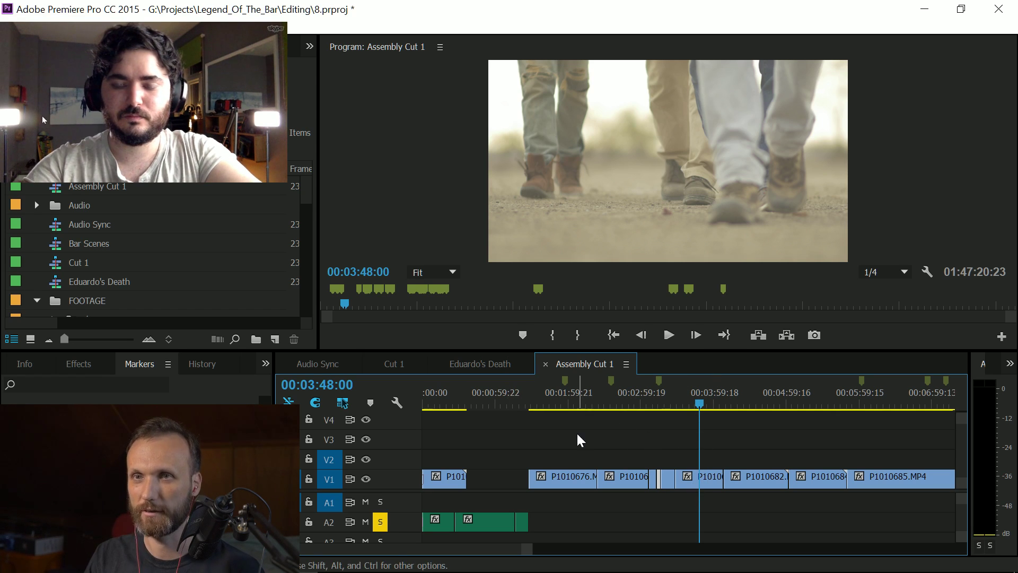
Step: Show a longer stretch of Assembly Cut 1 and switch back to the Assembly workspace
{"action": "key", "text": "minus"}
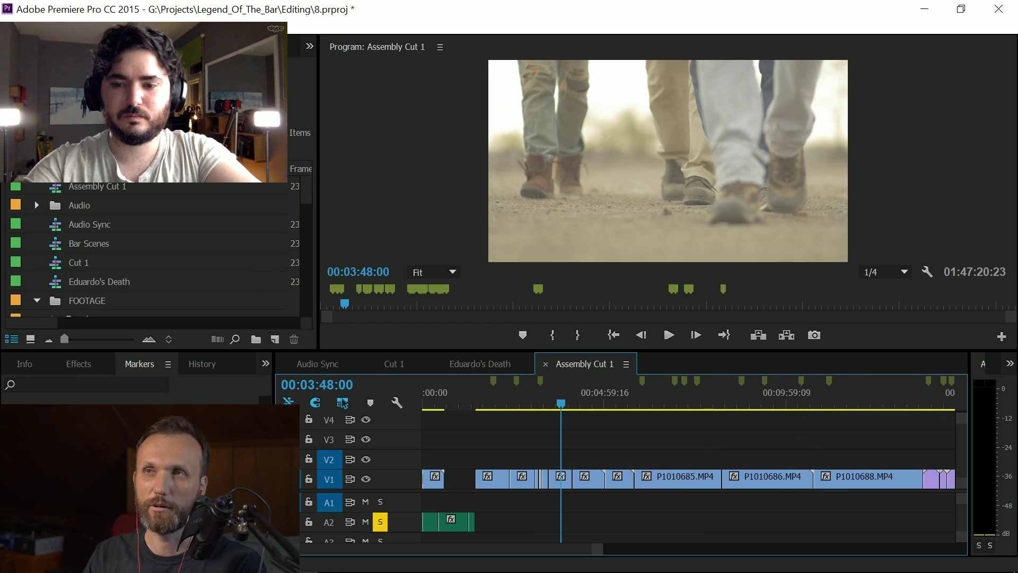
{"action": "left_click", "coordinate": [234, 27]}
{"action": "mouse_move", "coordinate": [319, 25]}
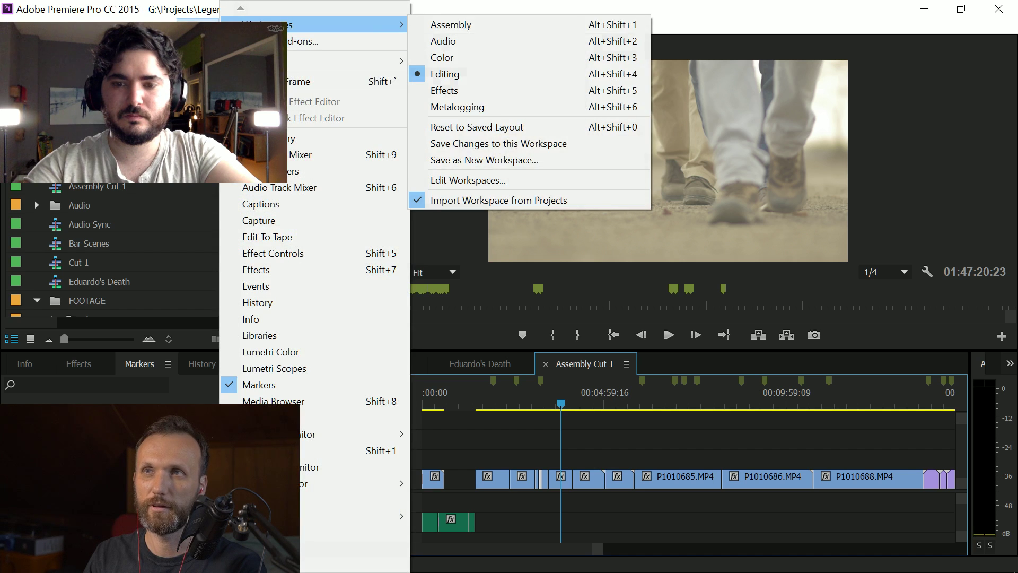
{"action": "left_click", "coordinate": [445, 30]}
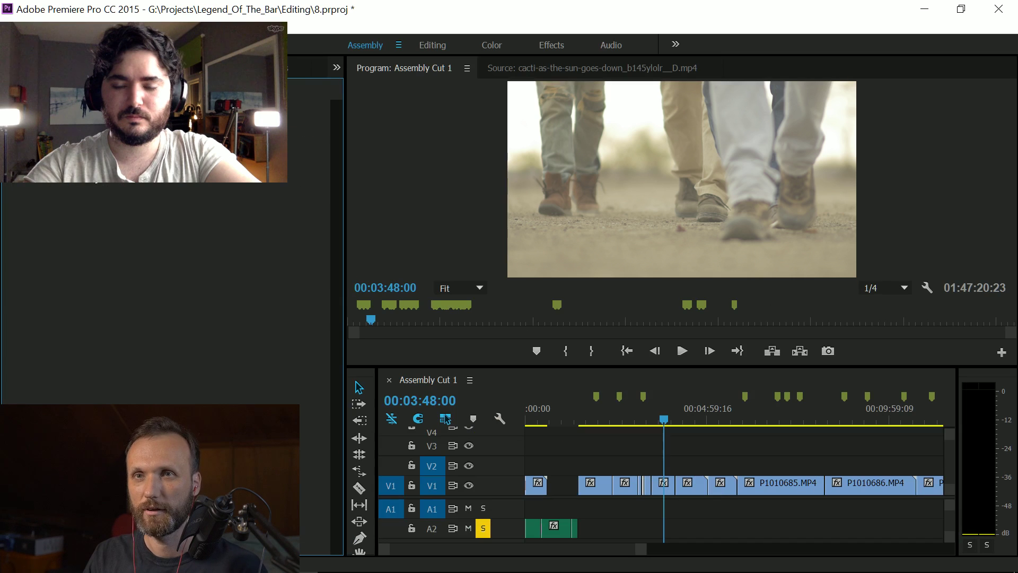
Step: Check the comments of the markers at 00:03:14:23 and 00:02:35:18, closing each marker's settings without changes
{"action": "left_click", "coordinate": [643, 396]}
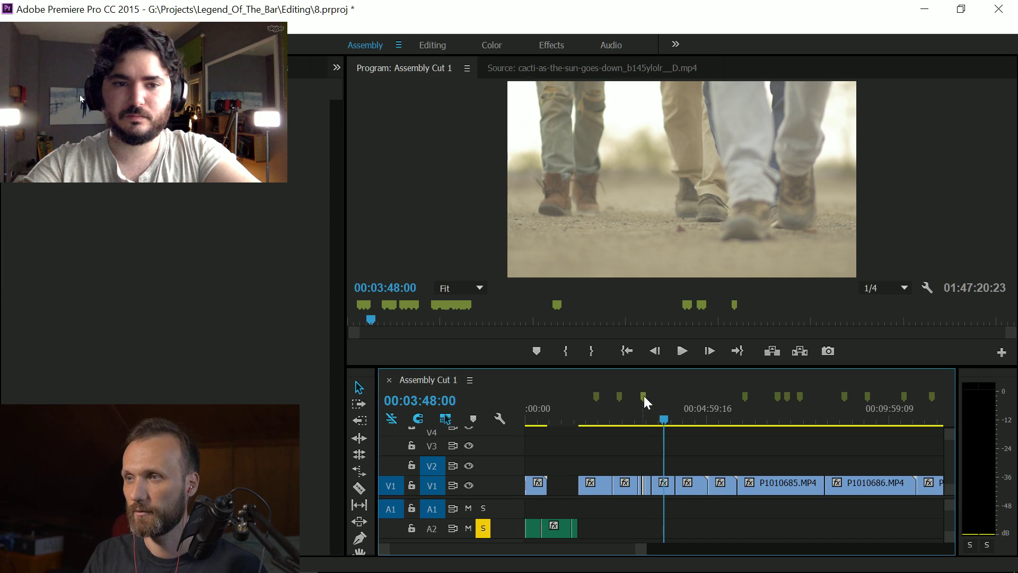
{"action": "key", "text": "m"}
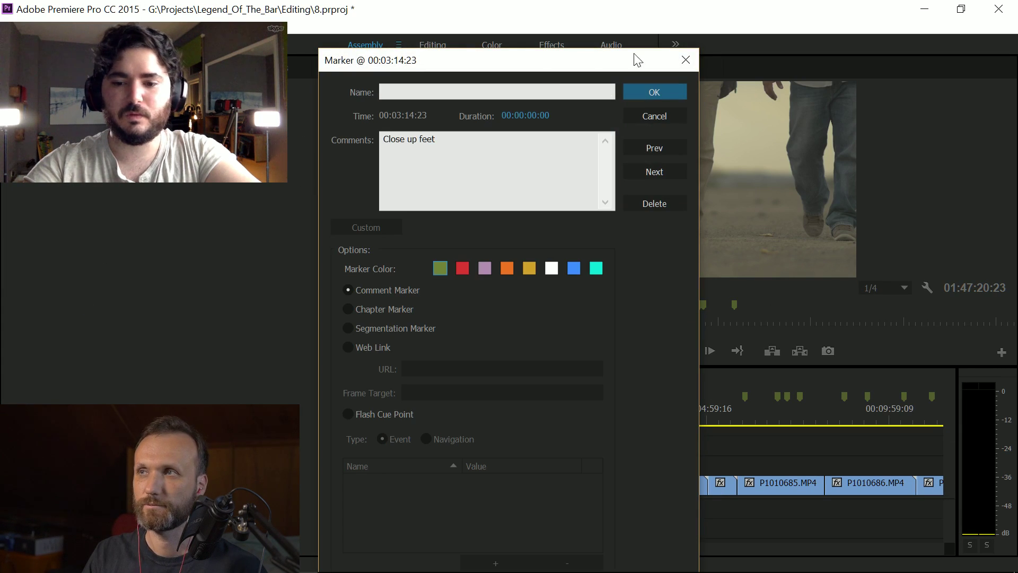
{"action": "left_click", "coordinate": [686, 59]}
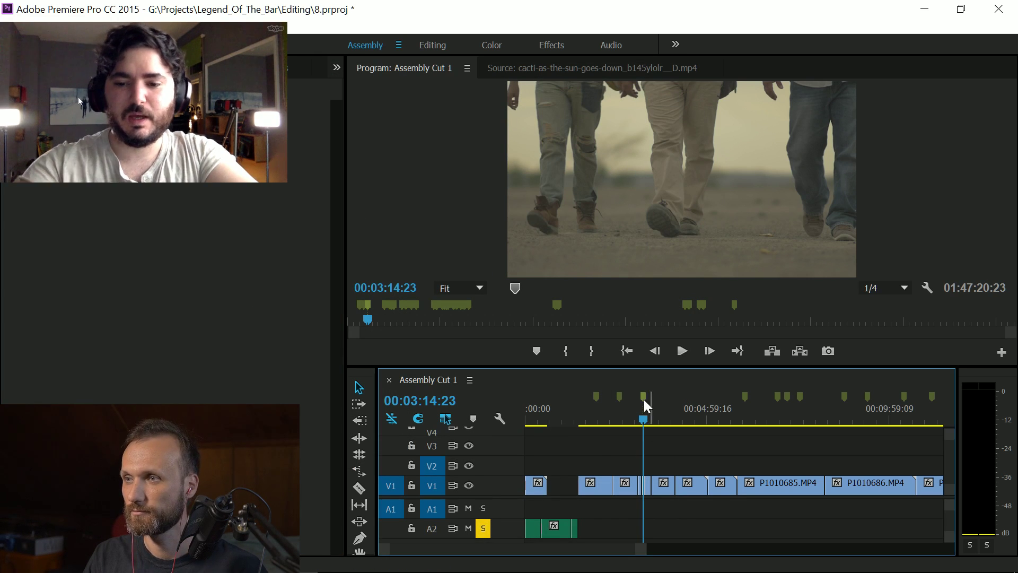
{"action": "double_click", "coordinate": [619, 397]}
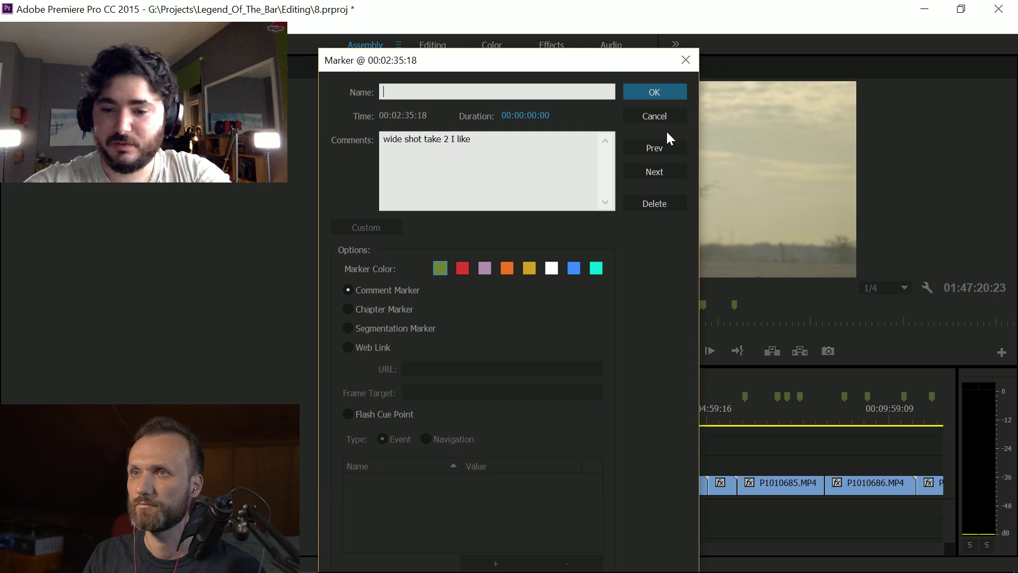
{"action": "left_click", "coordinate": [686, 59]}
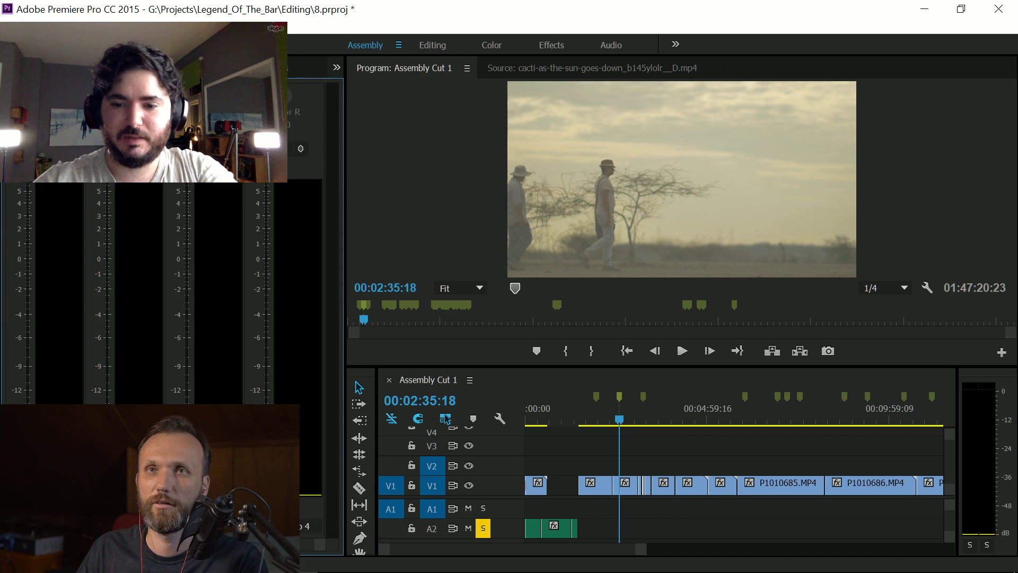
Step: Bring up the project bin and look through the hidden panels grouped with it
{"action": "left_click", "coordinate": [336, 66]}
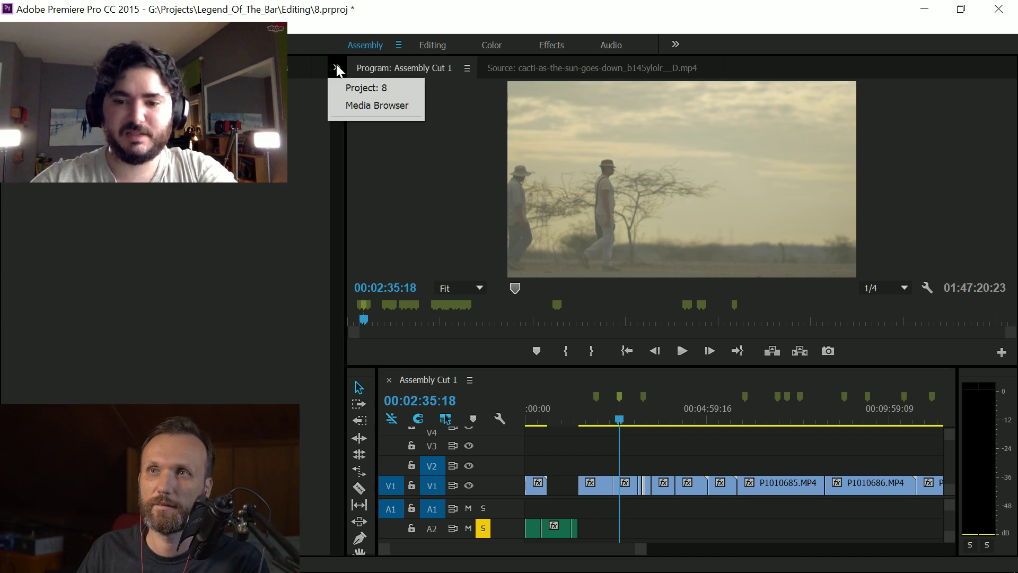
{"action": "left_click", "coordinate": [363, 88]}
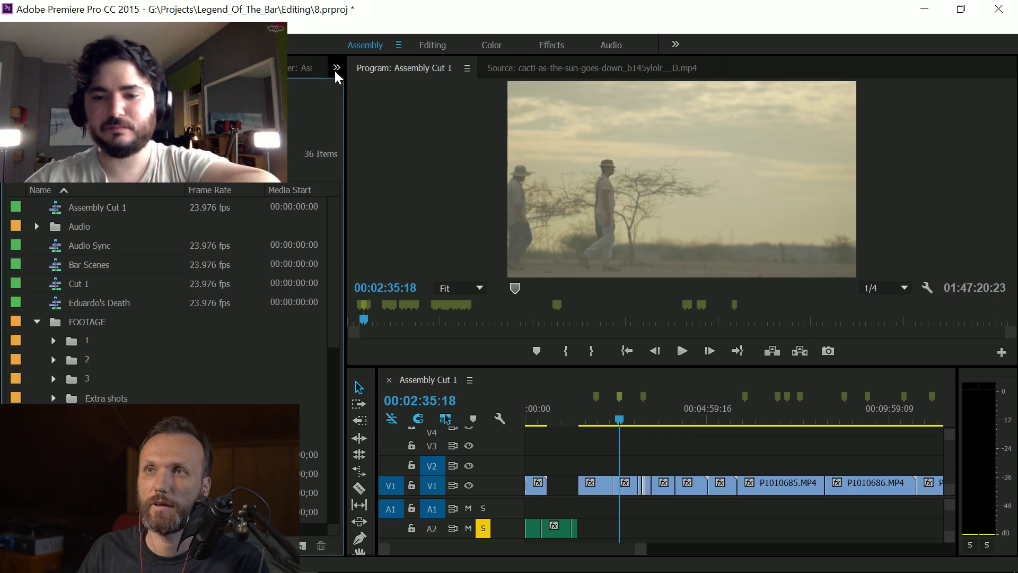
{"action": "left_click", "coordinate": [336, 67]}
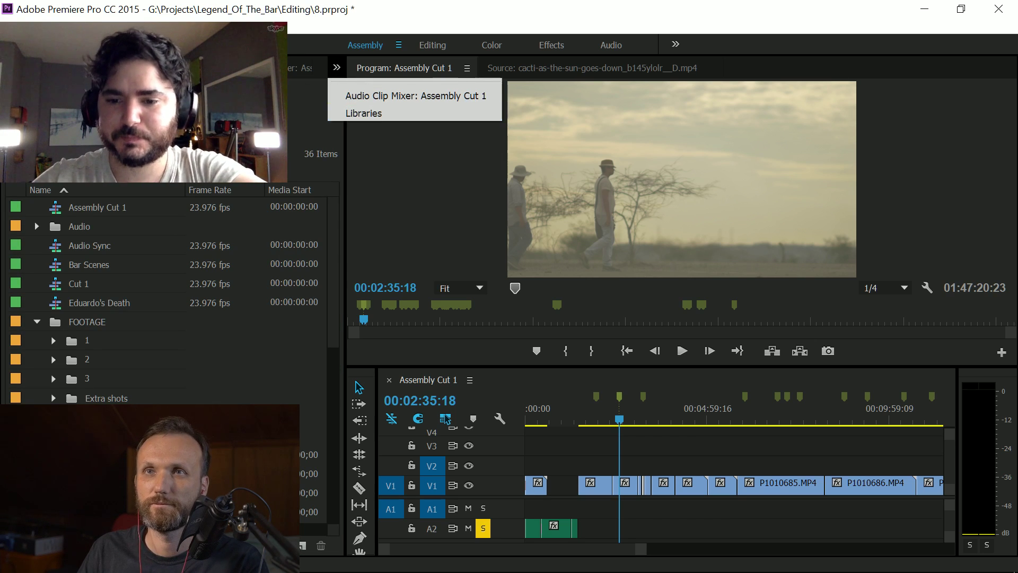
{"action": "left_click", "coordinate": [416, 96]}
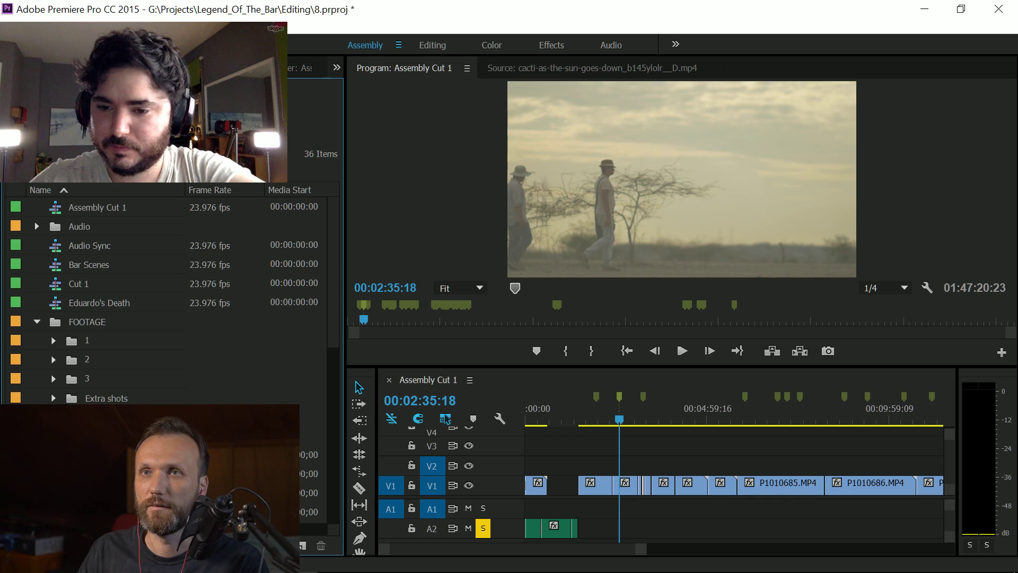
Step: Check the comment of the marker at 00:03:14:23 on Assembly Cut 1 and close its settings without changes
{"action": "left_click_drag", "start_coordinate": [630, 420], "coordinate": [640, 421]}
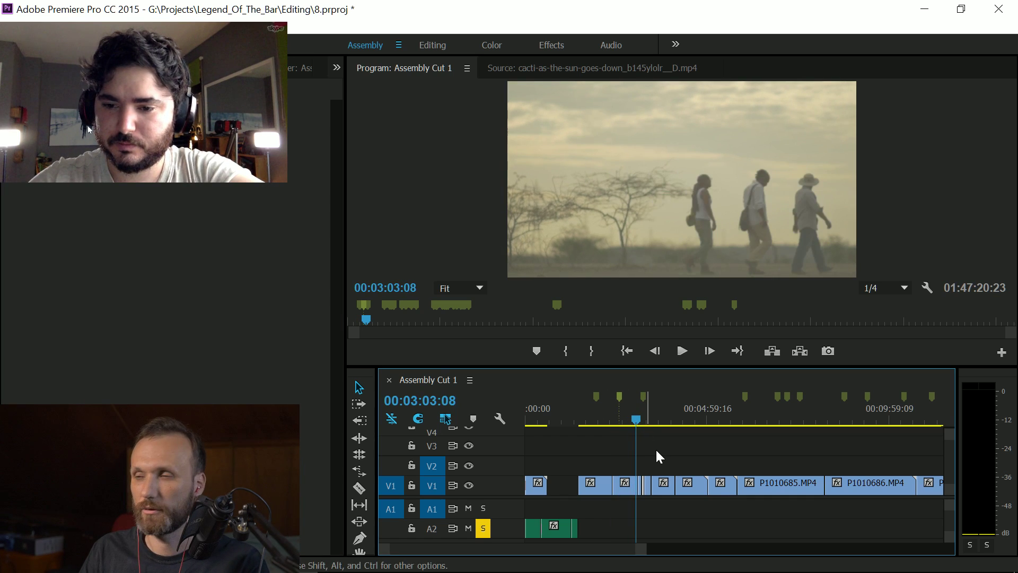
{"action": "left_click", "coordinate": [644, 395]}
{"action": "double_click", "coordinate": [644, 394]}
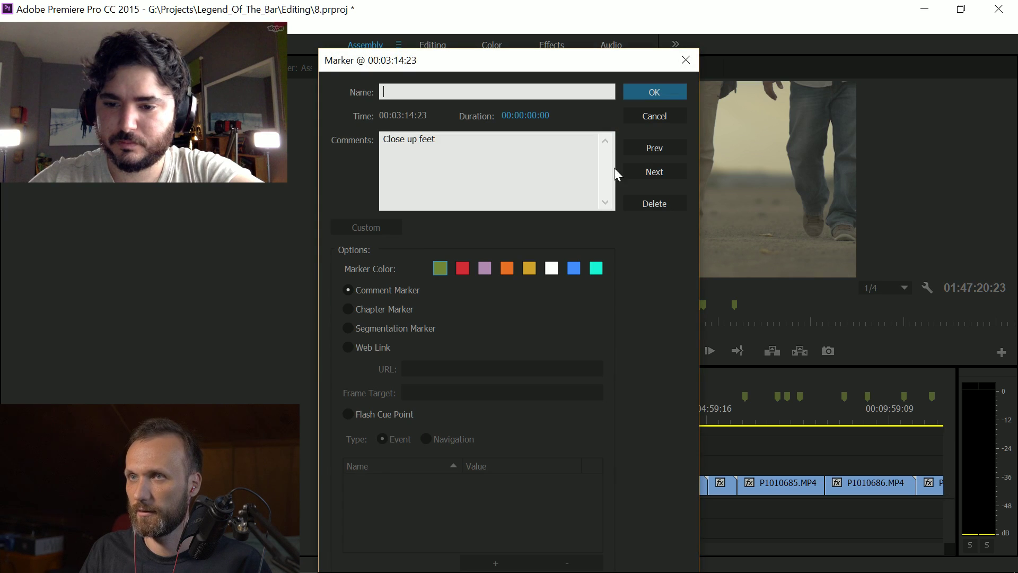
{"action": "left_click", "coordinate": [654, 115]}
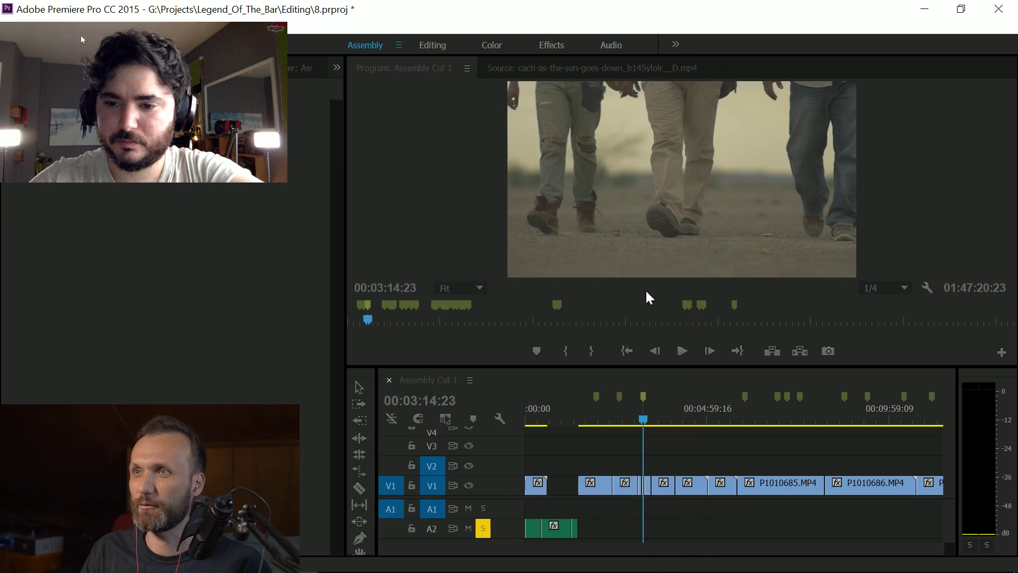
Step: Skim Assembly Cut 1 through 00:03:37:09 and 00:04:38:23, and check the comment of the marker at 00:06:01:18 without changing it
{"action": "left_click", "coordinate": [658, 421]}
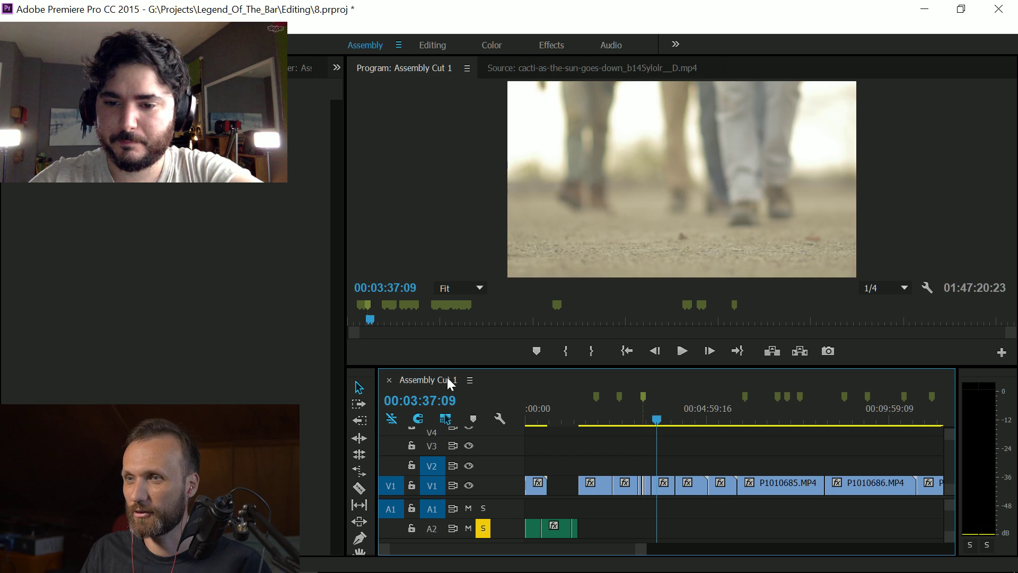
{"action": "left_click", "coordinate": [695, 418]}
{"action": "left_click", "coordinate": [113, 225]}
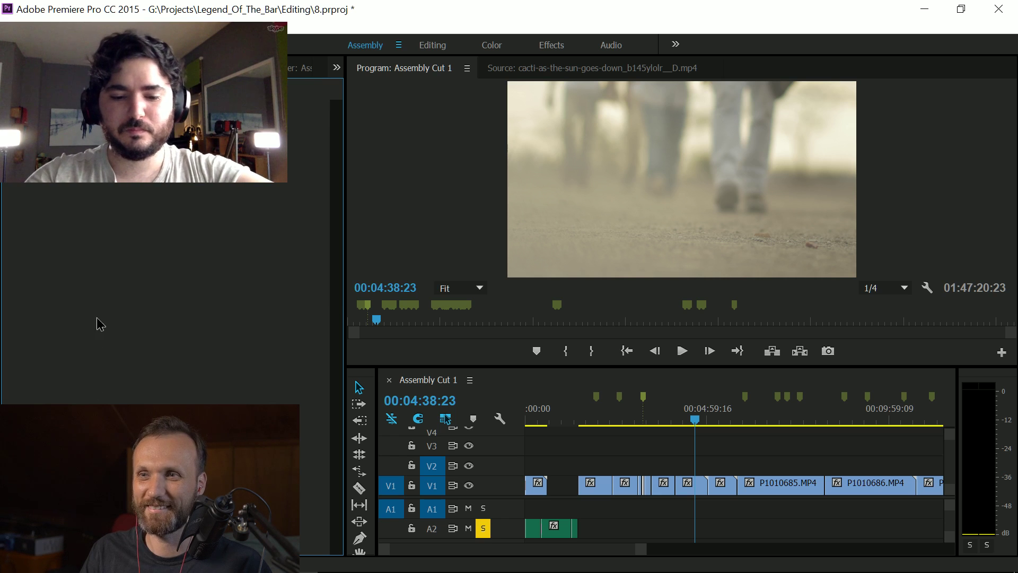
{"action": "left_click", "coordinate": [746, 421]}
{"action": "left_click", "coordinate": [745, 402]}
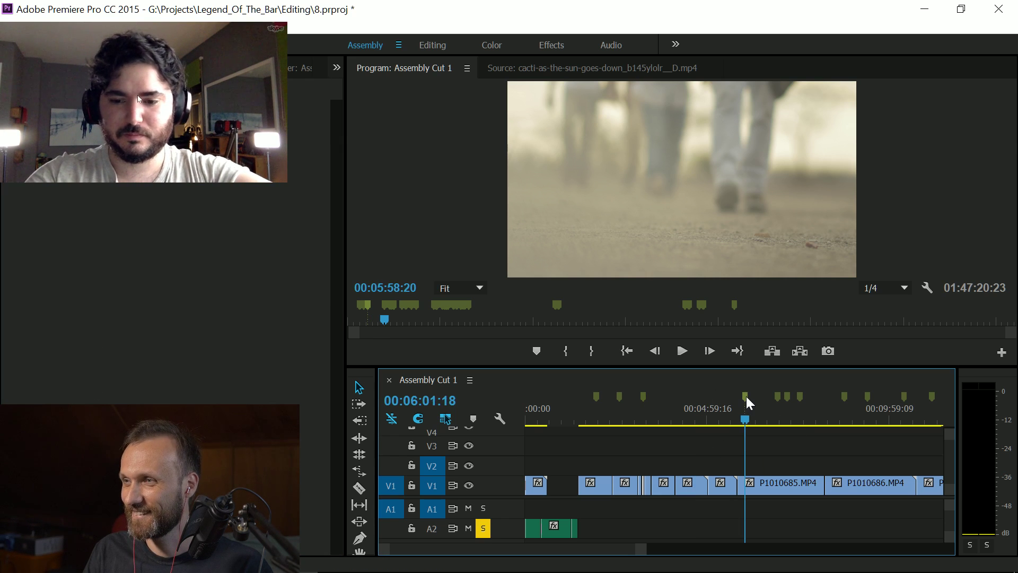
{"action": "double_click", "coordinate": [745, 402]}
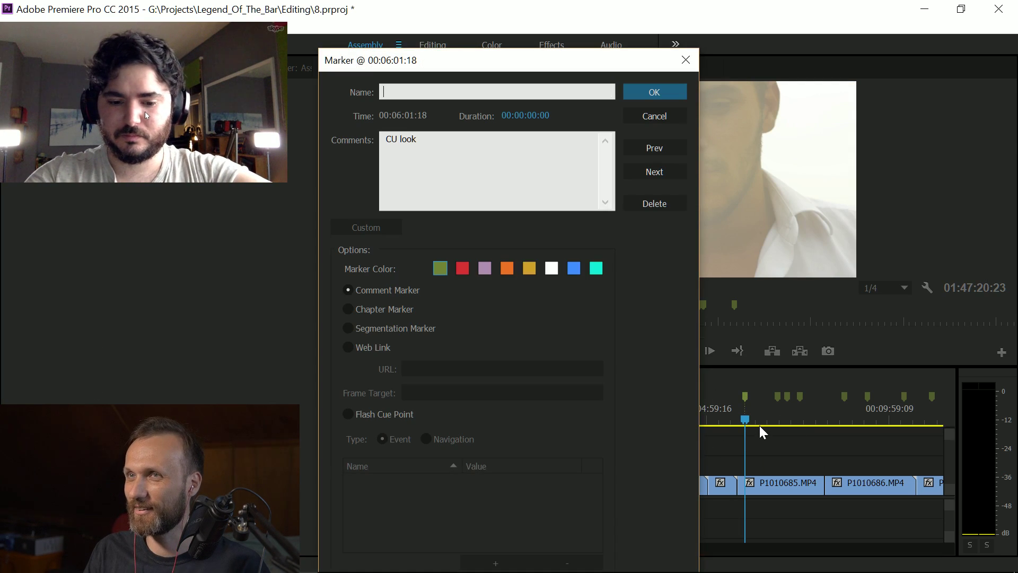
{"action": "left_click", "coordinate": [652, 115]}
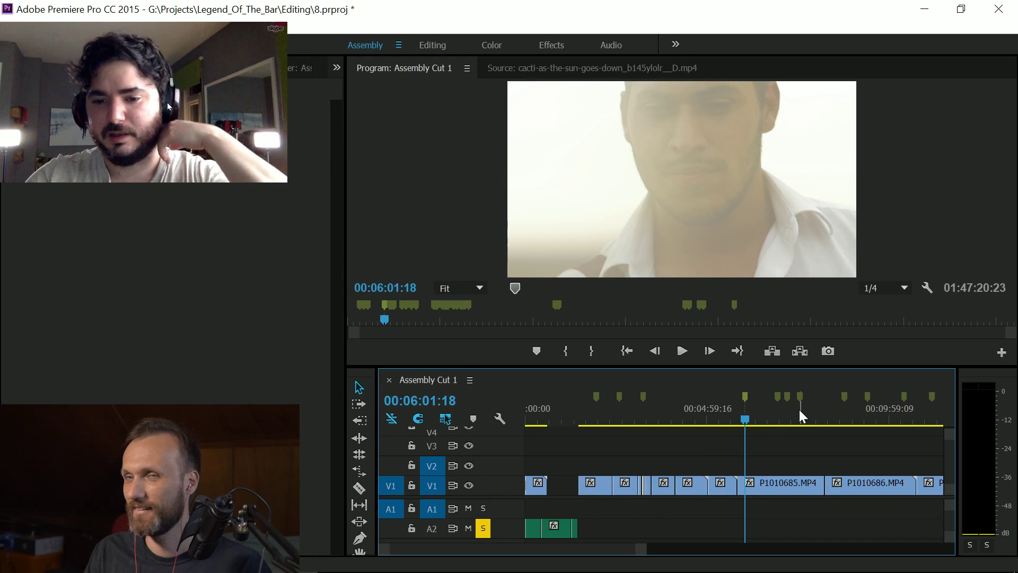
Step: View the frames at 00:07:29:05 and 00:07:31:19 and return the playhead to 00:05:57:12
{"action": "left_click", "coordinate": [799, 410]}
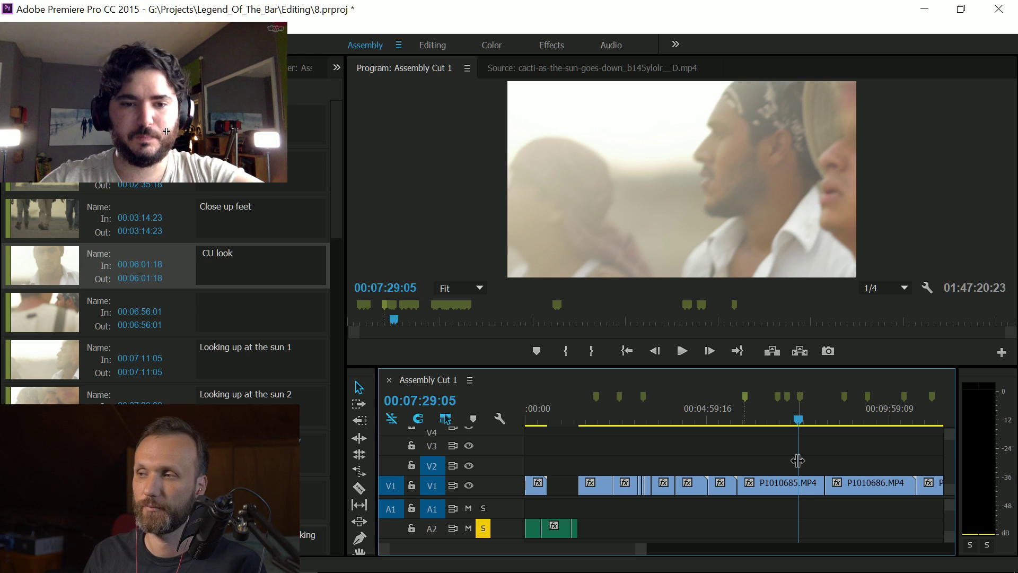
{"action": "left_click", "coordinate": [800, 418]}
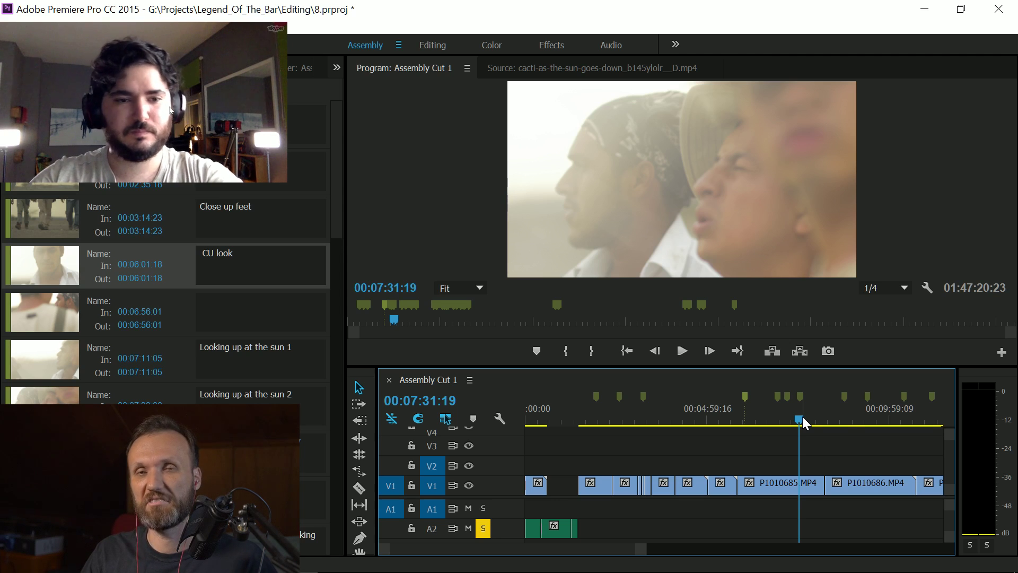
{"action": "left_click", "coordinate": [742, 417]}
{"action": "left_click", "coordinate": [742, 419]}
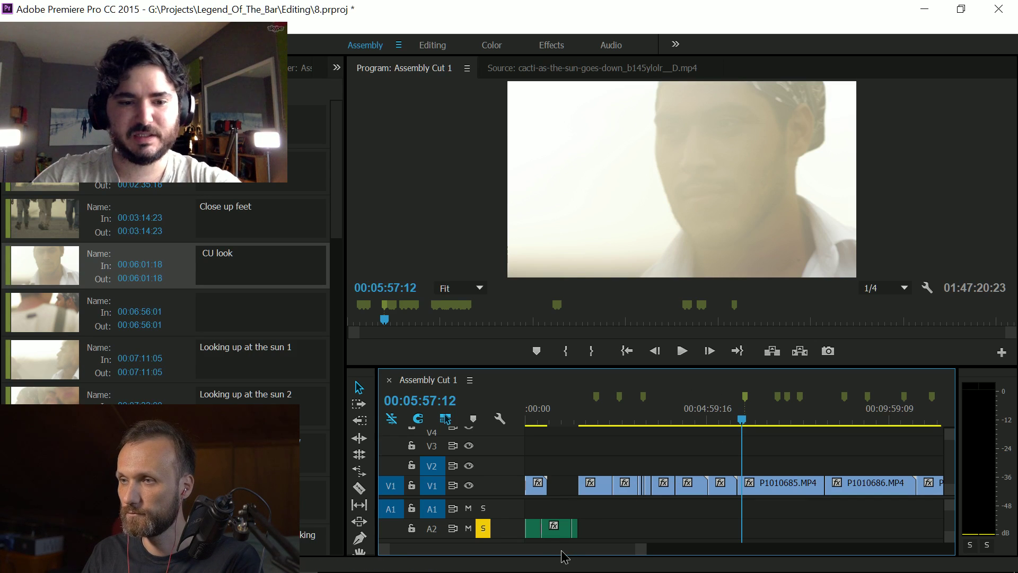
Step: Examine the walking and feet shots of Assembly Cut 1 around the close-up feet marker and the two markers before it
{"action": "scroll", "coordinate": [557, 552], "scroll_direction": "right", "scroll_amount": 5}
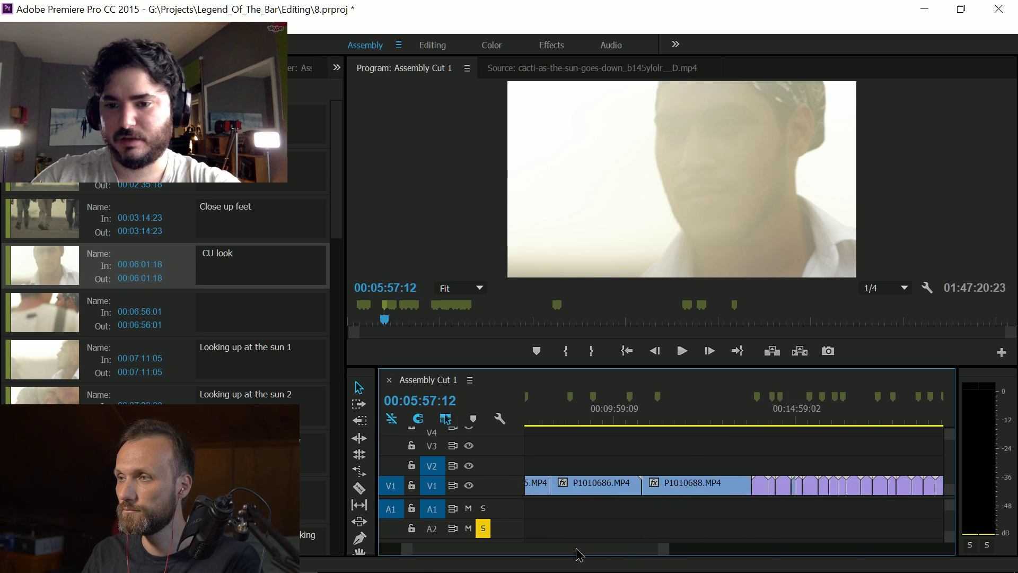
{"action": "scroll", "coordinate": [575, 551], "scroll_direction": "left", "scroll_amount": 5}
{"action": "left_click", "coordinate": [643, 418]}
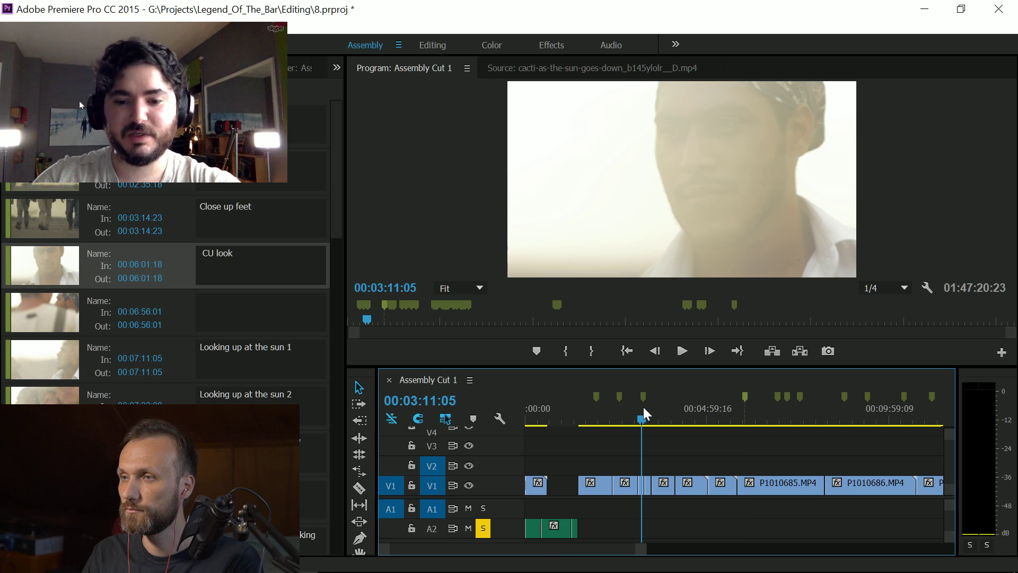
{"action": "key", "text": "equal"}
{"action": "key", "text": "equal"}
{"action": "left_click", "coordinate": [741, 419]}
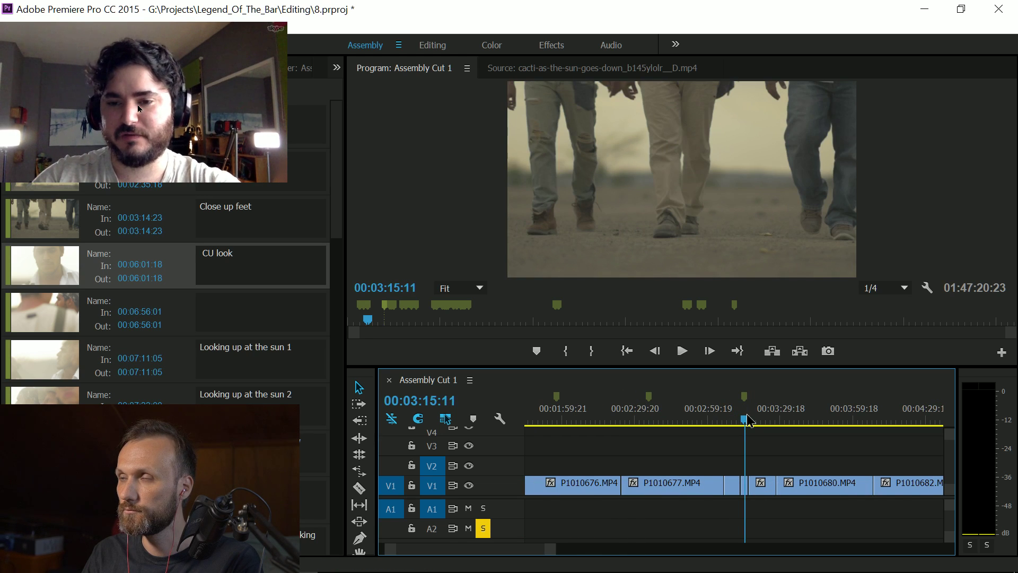
{"action": "left_click", "coordinate": [744, 419]}
{"action": "mouse_move", "coordinate": [653, 419]}
{"action": "left_mouse_down"}
{"action": "mouse_move", "coordinate": [637, 418]}
{"action": "mouse_move", "coordinate": [684, 408]}
{"action": "mouse_move", "coordinate": [668, 412]}
{"action": "left_mouse_up"}
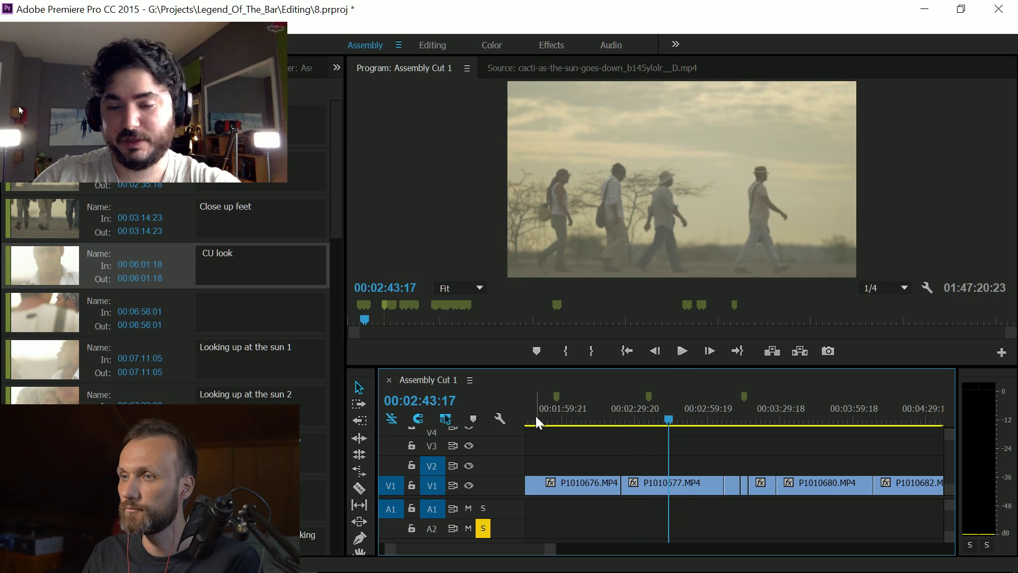
{"action": "left_click", "coordinate": [550, 416]}
{"action": "left_click_drag", "start_coordinate": [551, 416], "coordinate": [560, 419]}
Step: Cut the P1010677.MP4 clip on V1 of Assembly Cut 1 at 00:02:40:10 and 00:02:49:14 with the Razor tool
{"action": "left_click", "coordinate": [660, 420]}
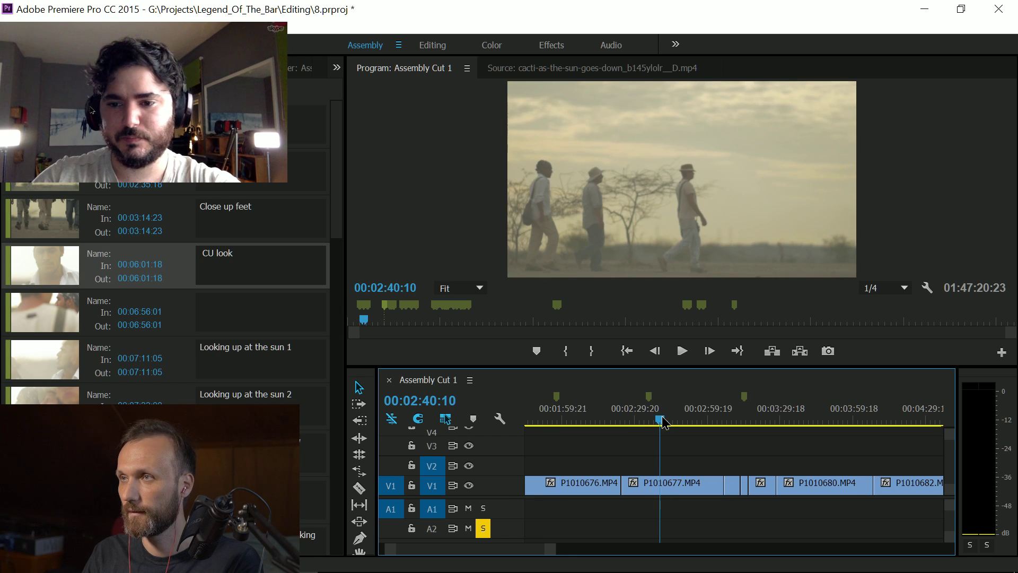
{"action": "key", "text": "c"}
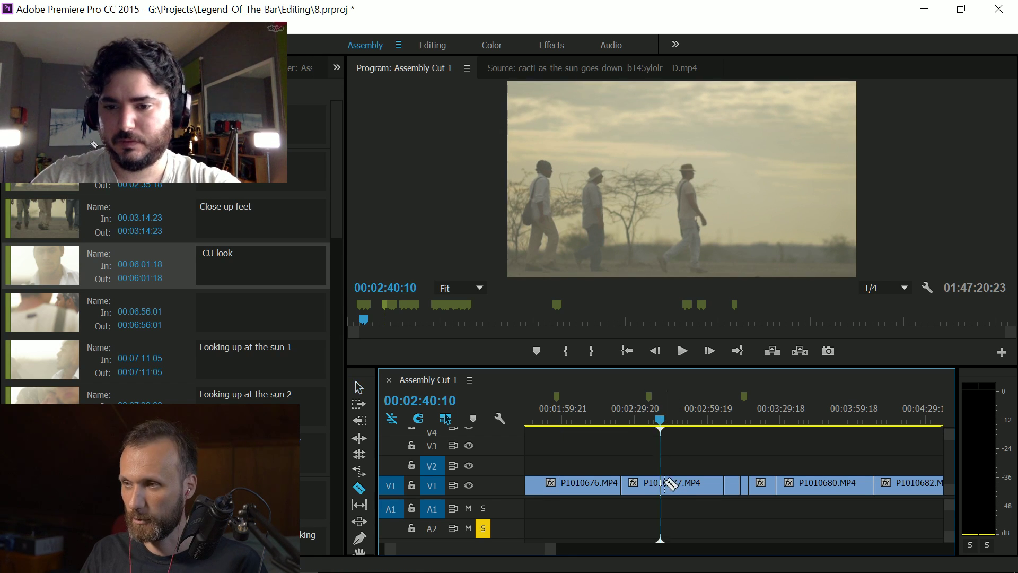
{"action": "left_click", "coordinate": [662, 484]}
{"action": "left_click", "coordinate": [682, 422]}
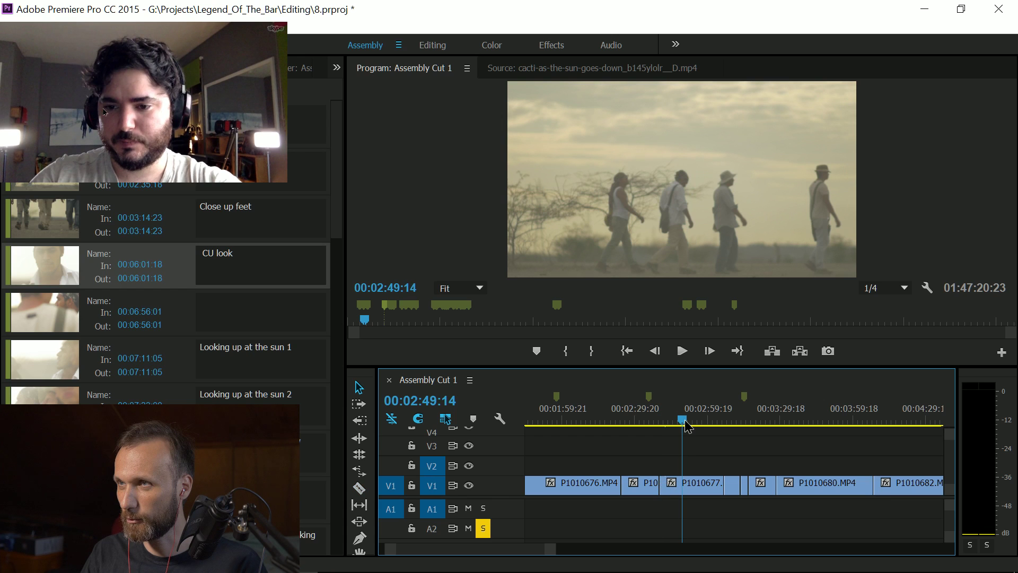
{"action": "left_click", "coordinate": [682, 485]}
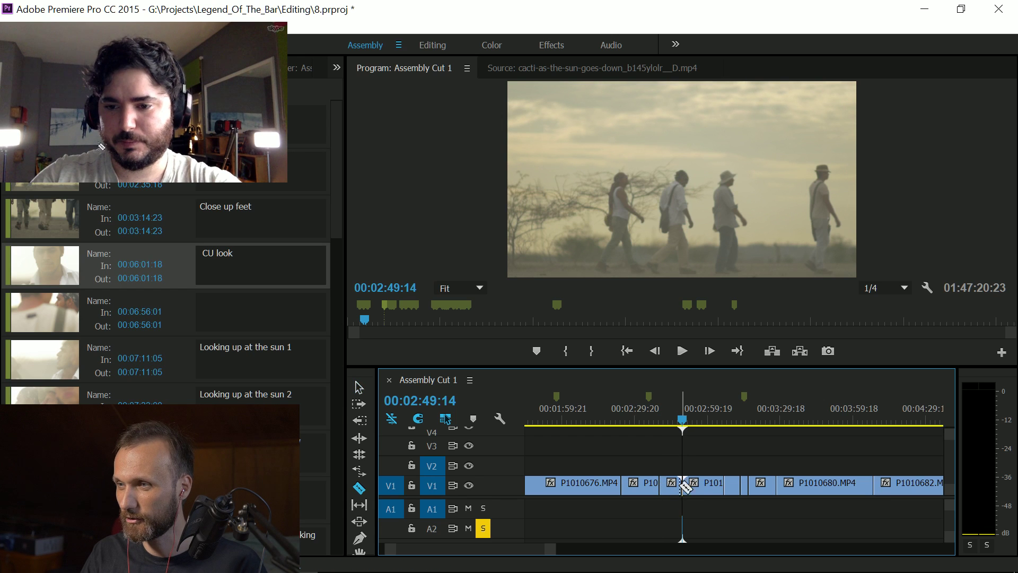
Step: Copy the segment between the two cuts and, in the Editing workspace, paste it onto V1 of Cut 1 shortly after the feet segment
{"action": "left_click", "coordinate": [669, 486]}
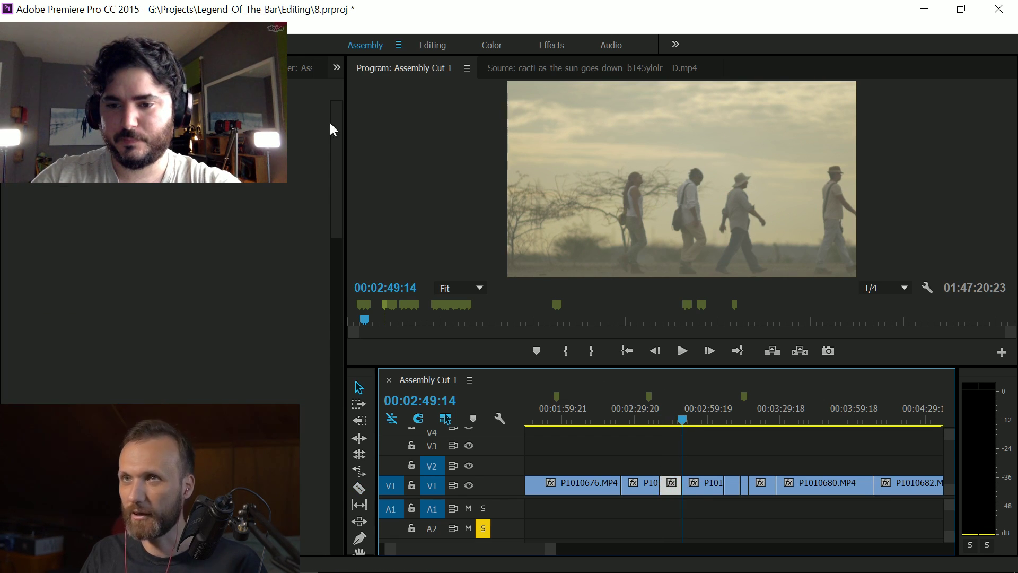
{"action": "left_click", "coordinate": [433, 46]}
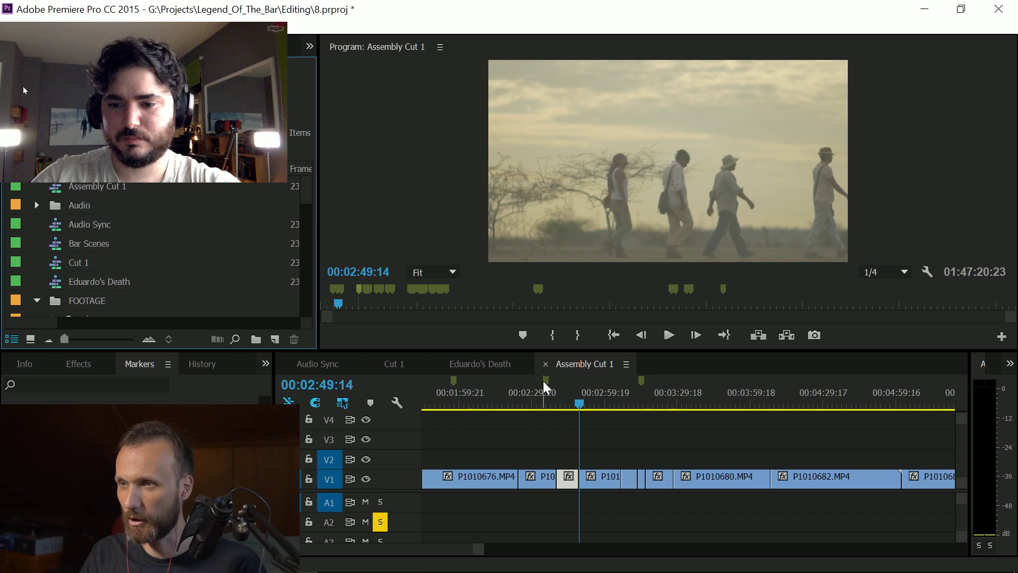
{"action": "mouse_move", "coordinate": [550, 391]}
{"action": "left_click", "coordinate": [573, 405]}
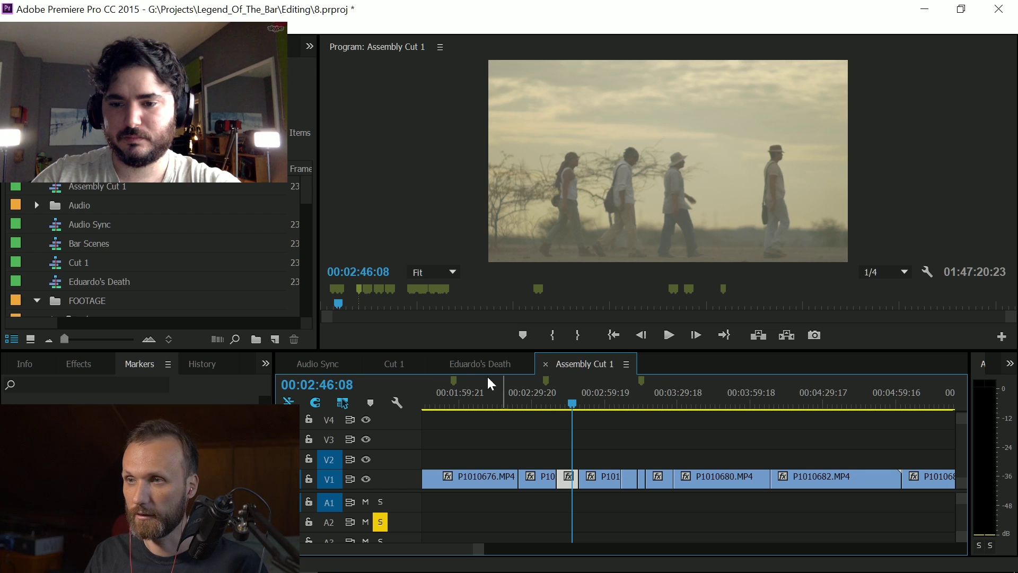
{"action": "left_click", "coordinate": [393, 364]}
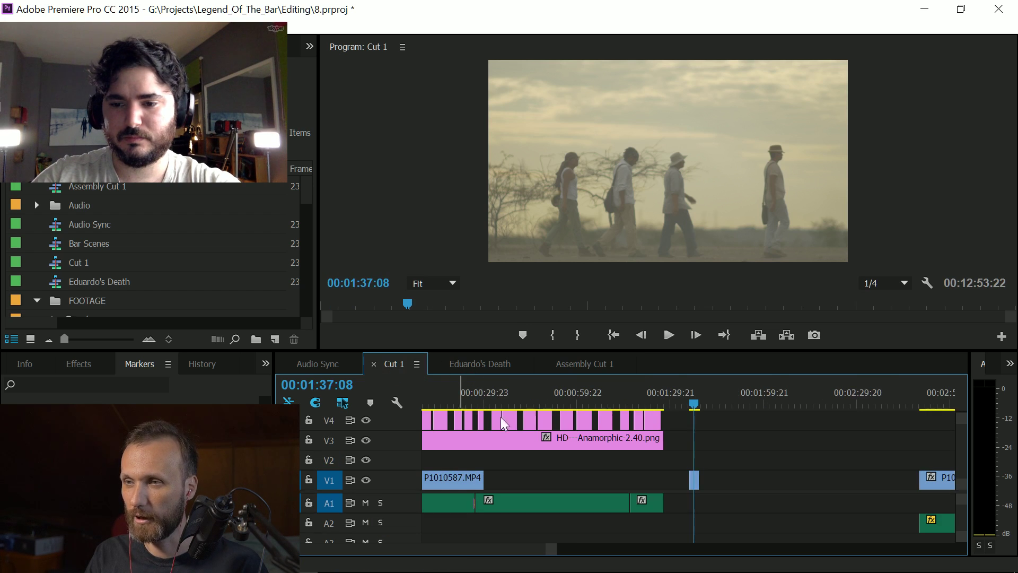
{"action": "left_click", "coordinate": [704, 404]}
{"action": "key", "text": "ctrl+v"}
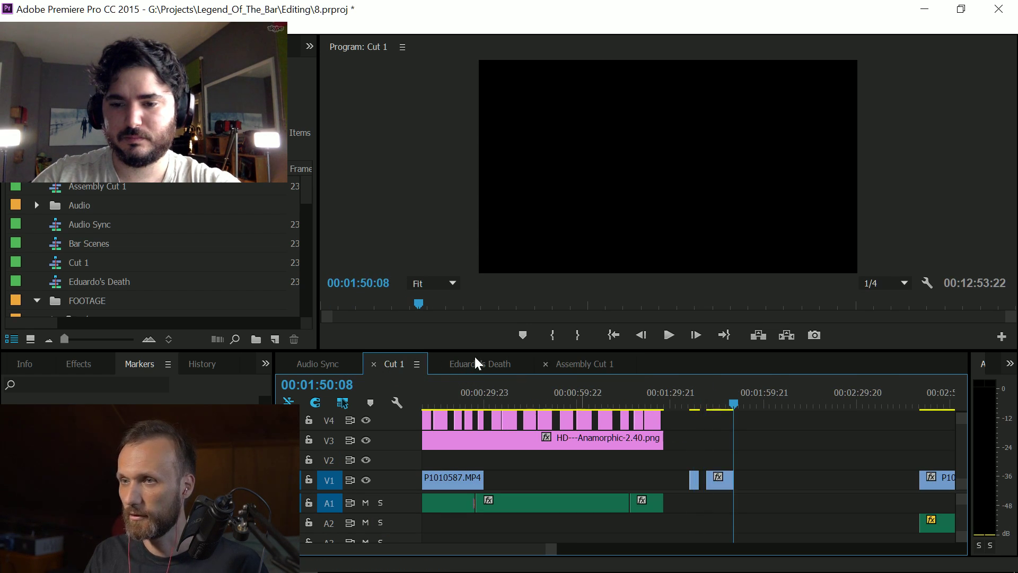
Step: Return to the Assembly Cut 1 sequence, view the feet shot at 00:03:14:04 and move on to the marker at 00:06:01:18
{"action": "left_click", "coordinate": [578, 364]}
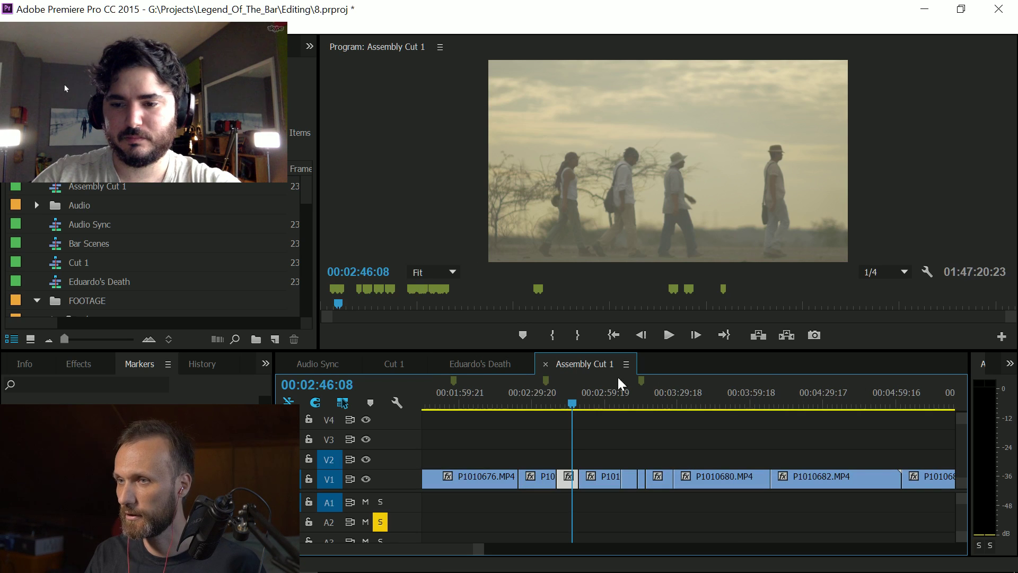
{"action": "left_click", "coordinate": [636, 404]}
{"action": "left_click", "coordinate": [640, 404]}
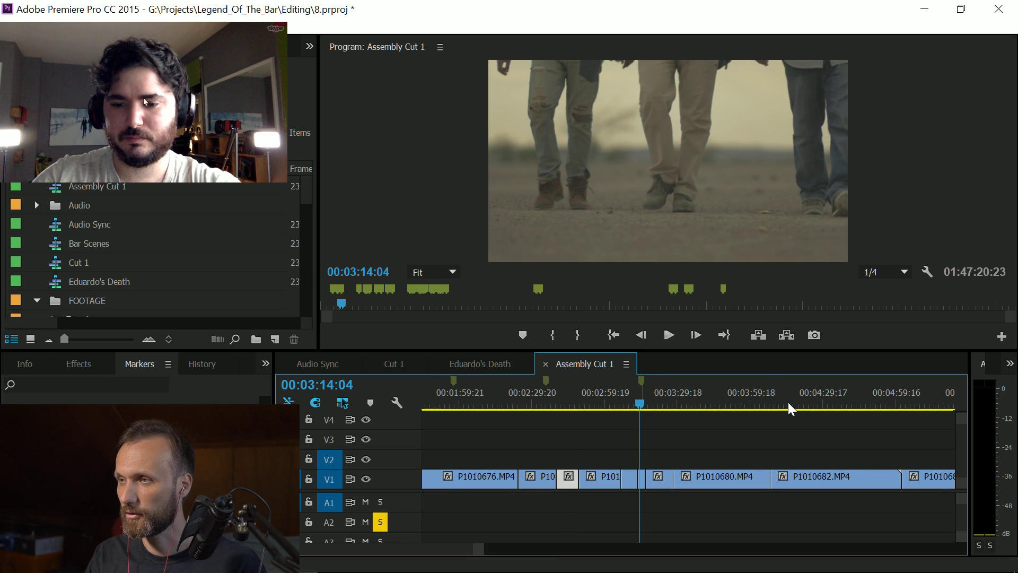
{"action": "left_click", "coordinate": [803, 404]}
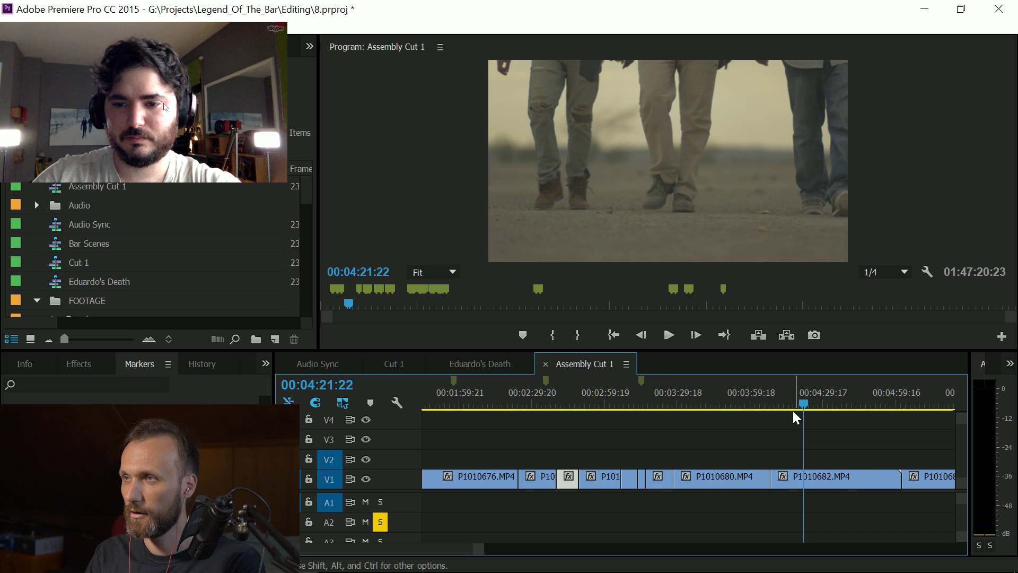
{"action": "key", "text": "shift+m"}
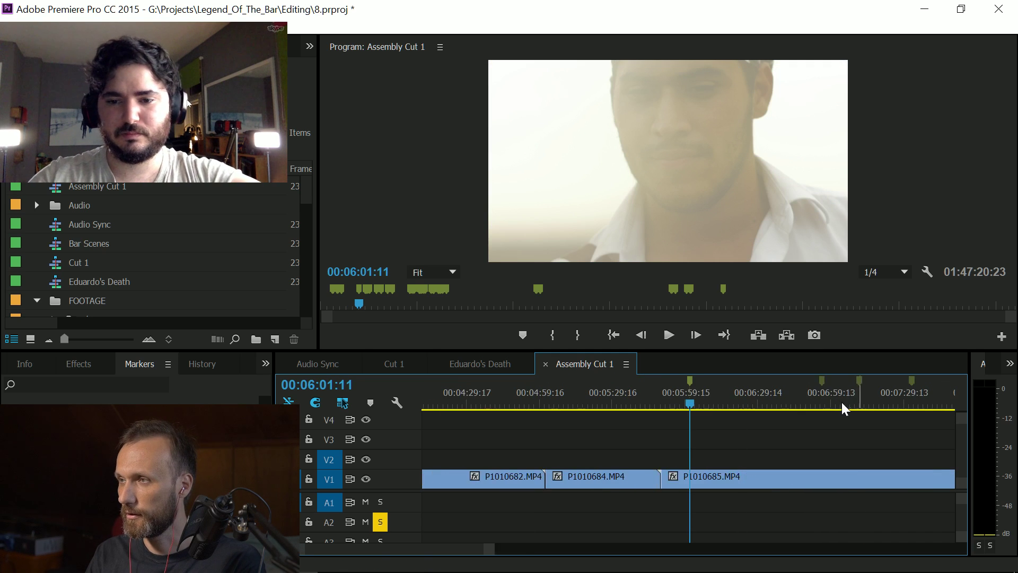
Step: Cut the P1010685.MP4 clip on V1 at 00:05:59:04 and about 00:06:08, and select the segment between the cuts
{"action": "key", "text": "="}
{"action": "mouse_move", "coordinate": [689, 403]}
{"action": "left_mouse_down"}
{"action": "mouse_move", "coordinate": [708, 397]}
{"action": "mouse_move", "coordinate": [683, 398]}
{"action": "left_mouse_up"}
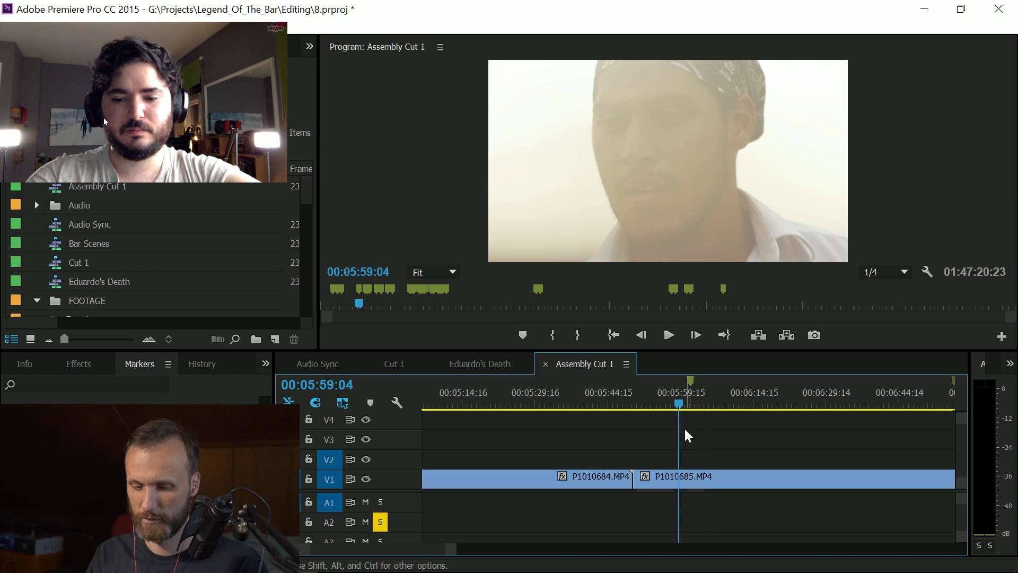
{"action": "left_click", "coordinate": [683, 474]}
{"action": "left_click", "coordinate": [722, 476]}
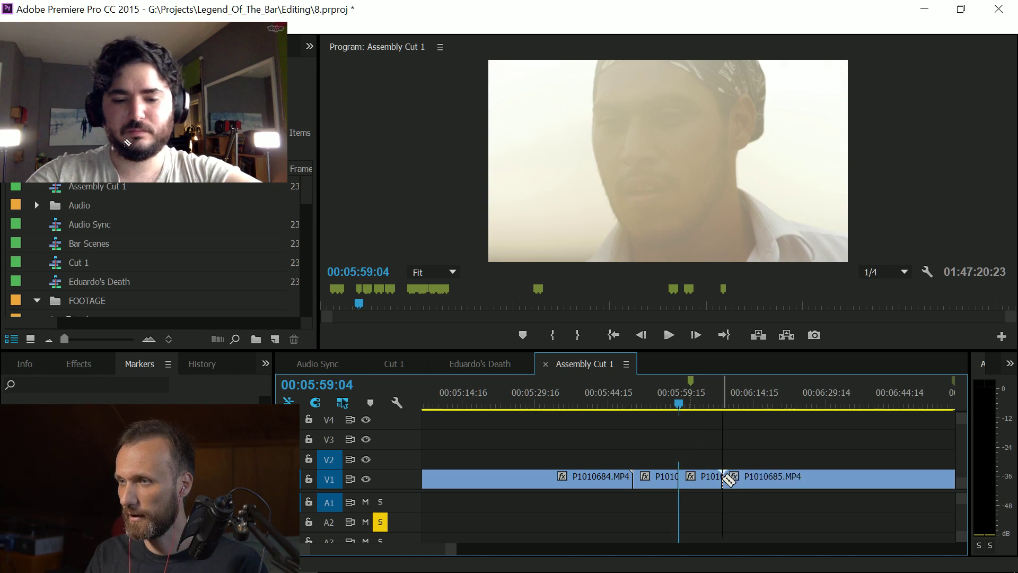
{"action": "key", "text": "v"}
{"action": "left_click_drag", "start_coordinate": [695, 401], "coordinate": [720, 404]}
{"action": "left_click", "coordinate": [695, 480]}
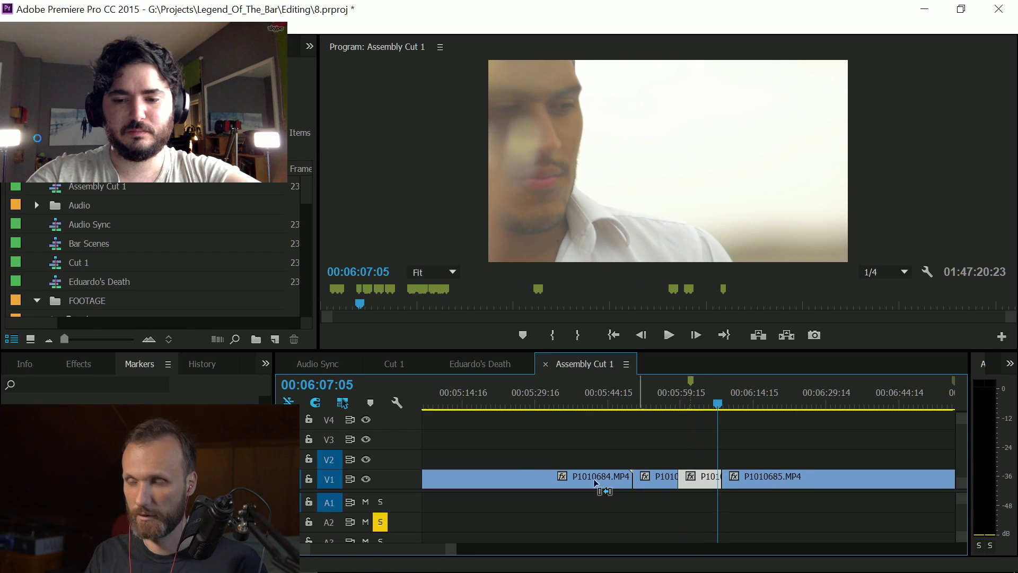
Step: Paste the copied P1010685.MP4 segment onto V1 of Cut 1 at about 00:01:54, just after the previously pasted segment
{"action": "left_click", "coordinate": [394, 364]}
{"action": "left_click", "coordinate": [747, 406]}
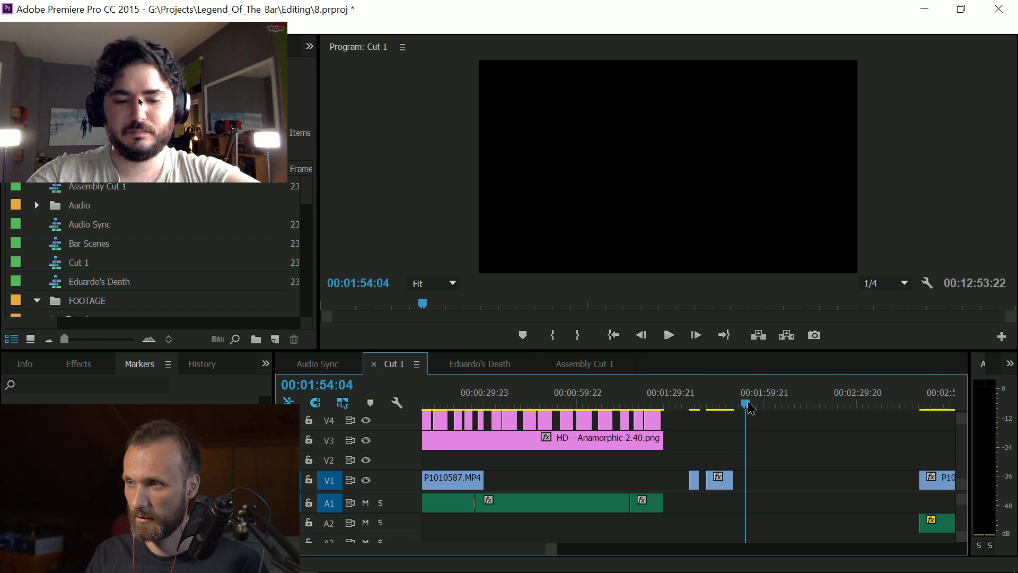
{"action": "key", "text": "period"}
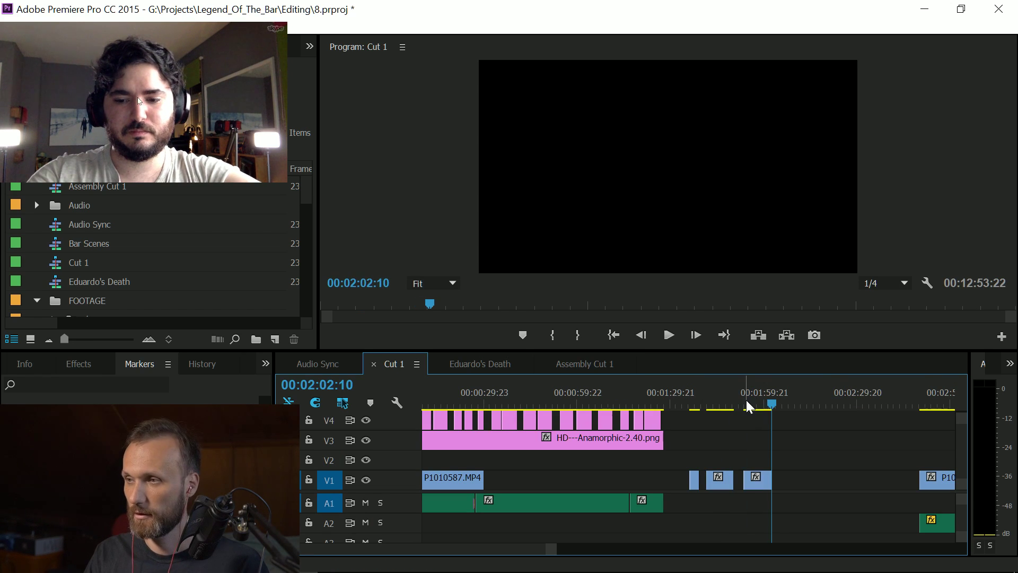
Step: Cut out the P1010685.MP4 segment around the marker near 00:07:11 in Assembly Cut 1 and copy it onto V1 of Cut 1
{"action": "left_click", "coordinate": [579, 365]}
{"action": "scroll", "coordinate": [380, 546], "scroll_direction": "down", "scroll_amount": 5}
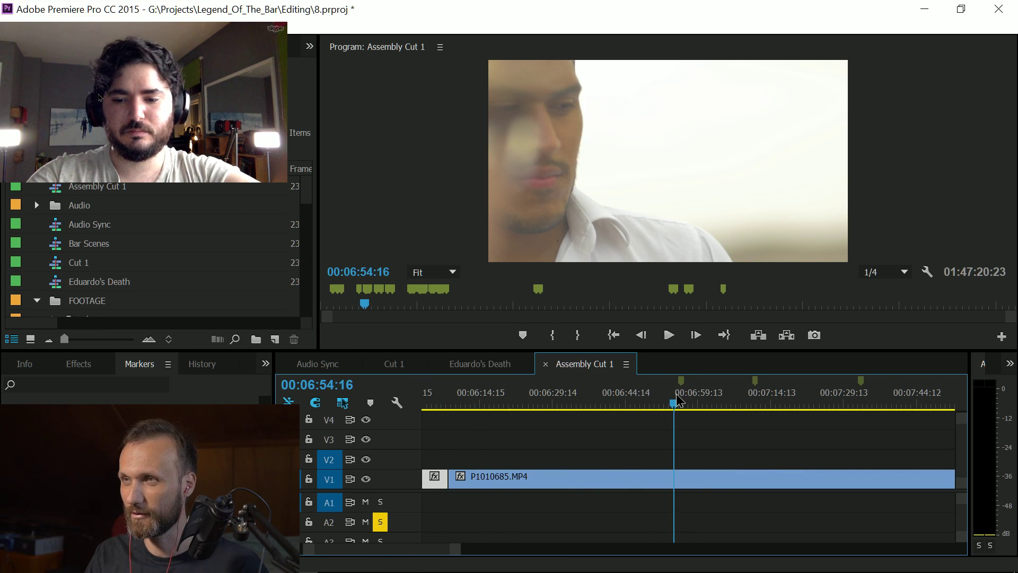
{"action": "left_click_drag", "start_coordinate": [678, 399], "coordinate": [750, 402]}
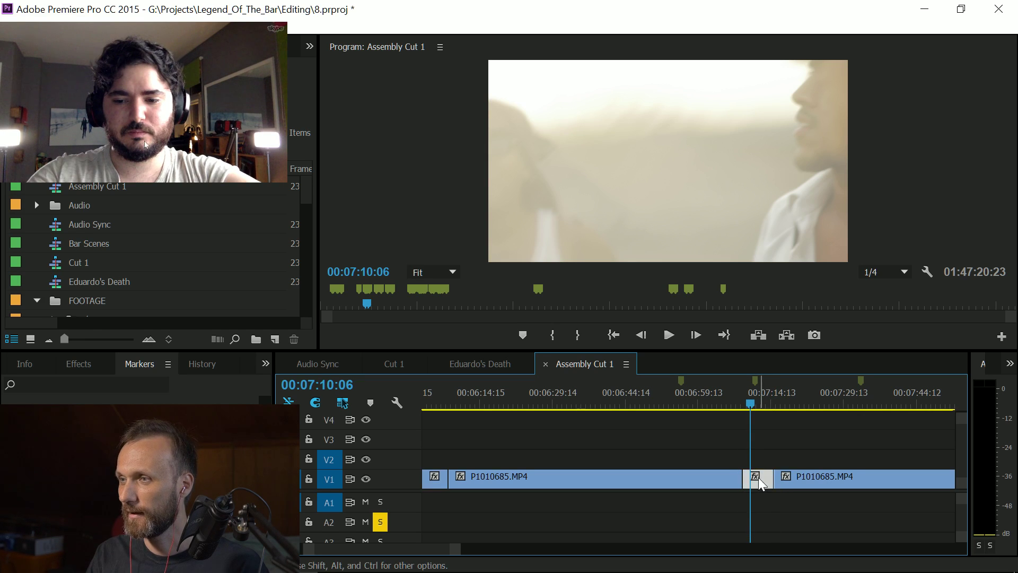
{"action": "left_click_drag", "start_coordinate": [750, 403], "coordinate": [759, 404]}
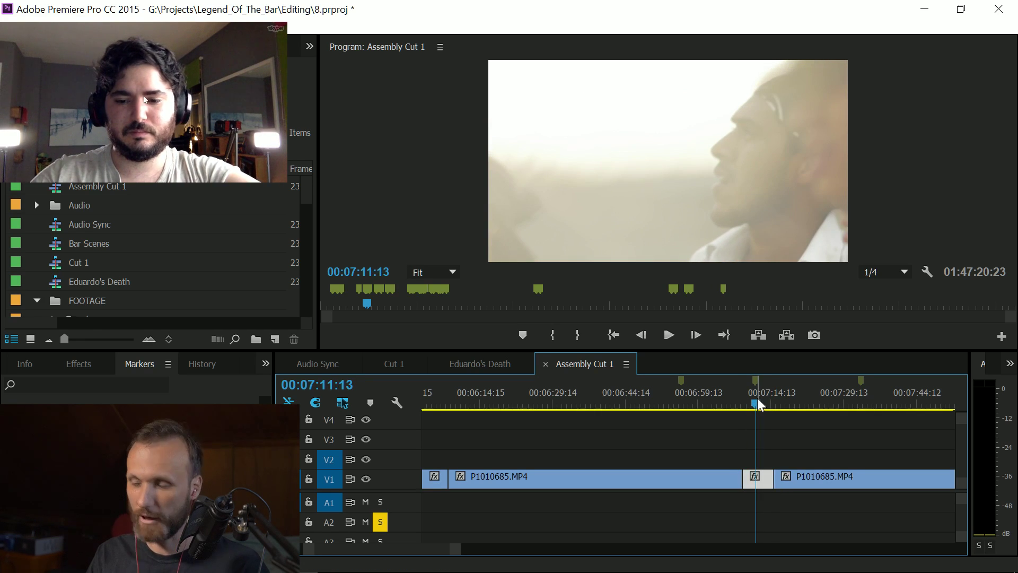
{"action": "left_click", "coordinate": [399, 362]}
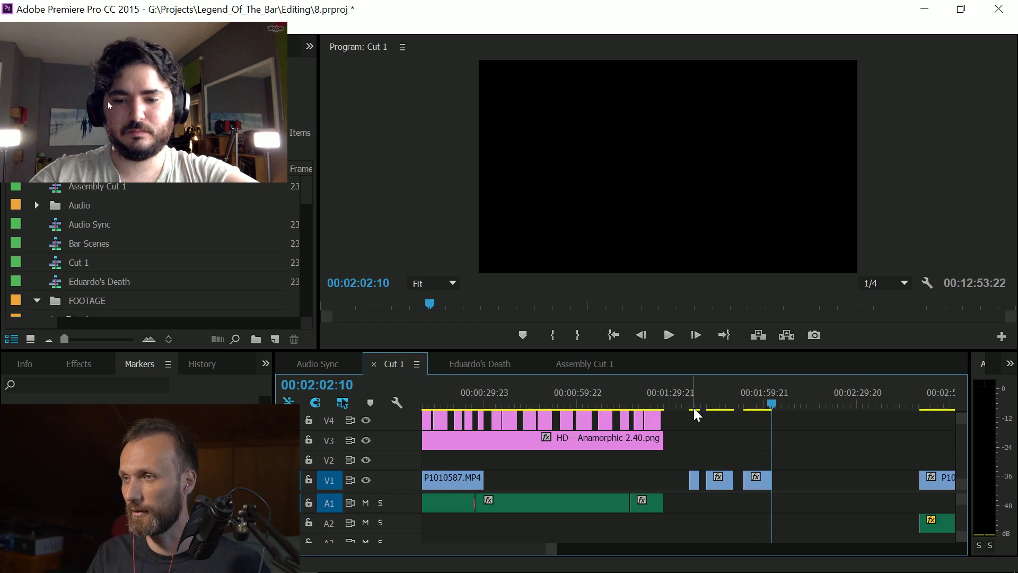
{"action": "left_click_drag", "start_coordinate": [777, 403], "coordinate": [795, 403]}
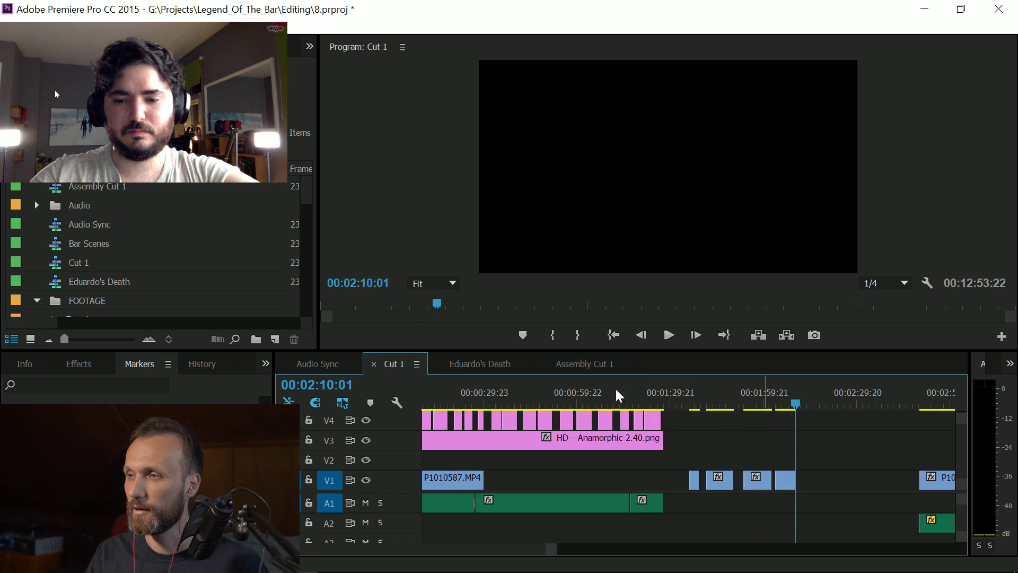
Step: Cut out the P1010685.MP4 segment from about 00:07:32 to 00:07:35:11 in Assembly Cut 1 and copy it to 00:02:14:03 on V1 of Cut 1
{"action": "left_click", "coordinate": [593, 364]}
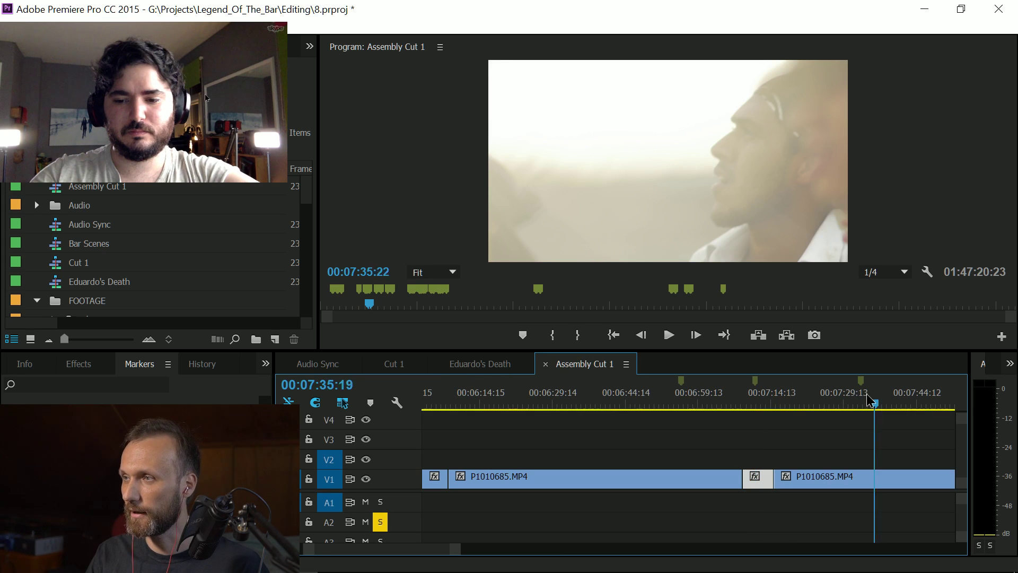
{"action": "left_click_drag", "start_coordinate": [870, 400], "coordinate": [848, 402]}
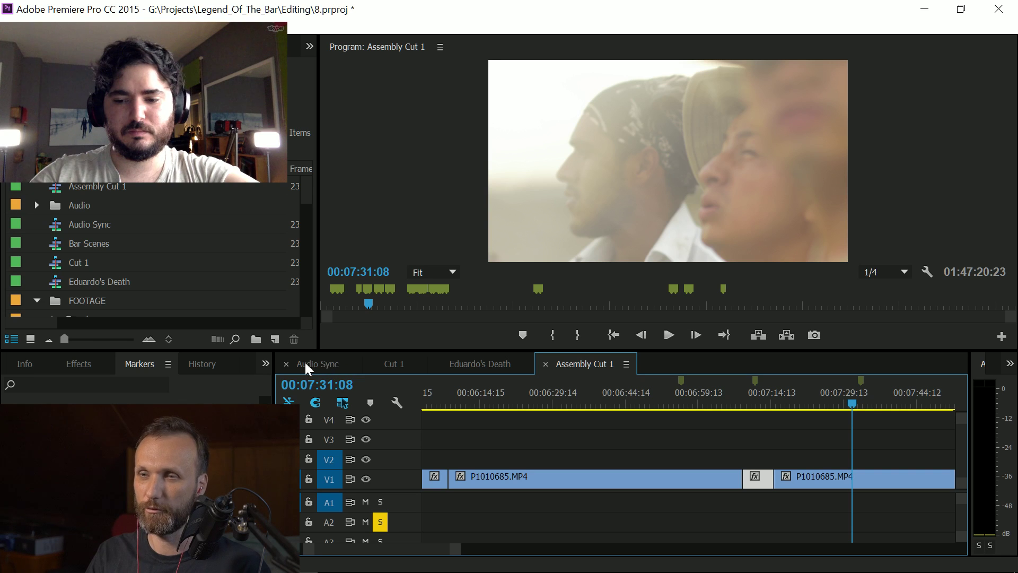
{"action": "left_click", "coordinate": [855, 403]}
{"action": "left_click_drag", "start_coordinate": [859, 404], "coordinate": [872, 403]}
{"action": "key", "text": "c"}
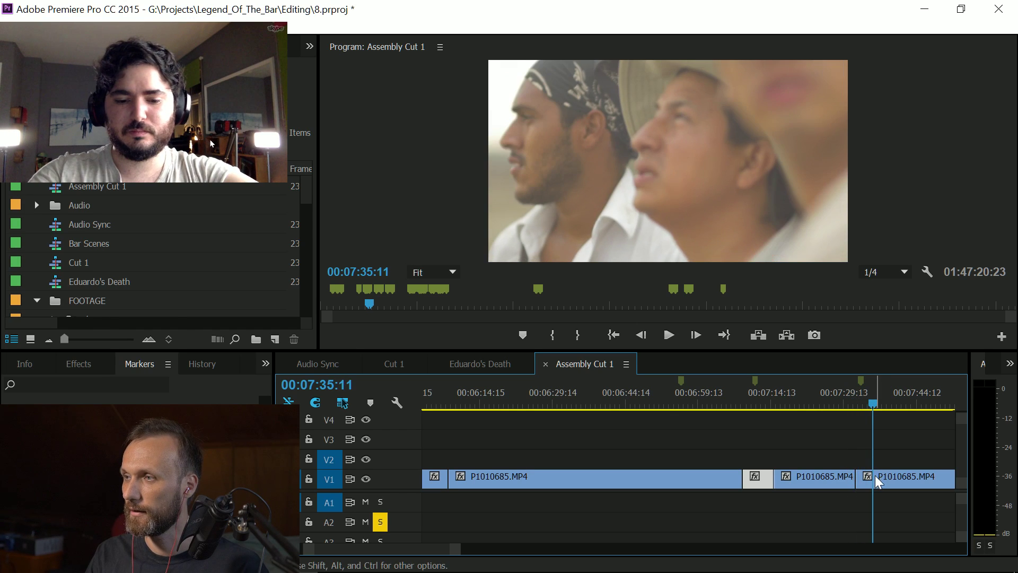
{"action": "left_click", "coordinate": [878, 477]}
{"action": "key", "text": "v"}
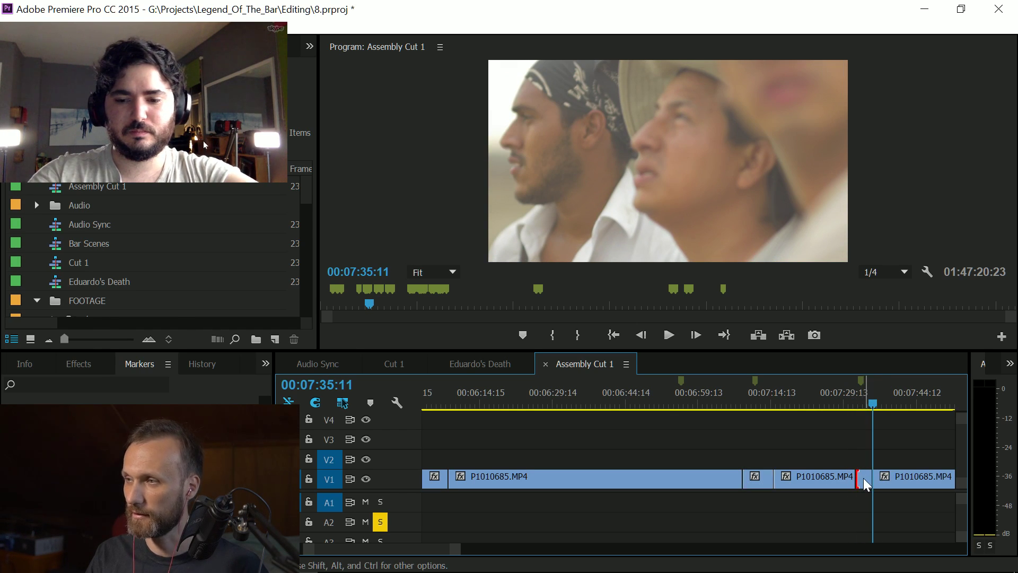
{"action": "left_click", "coordinate": [864, 478]}
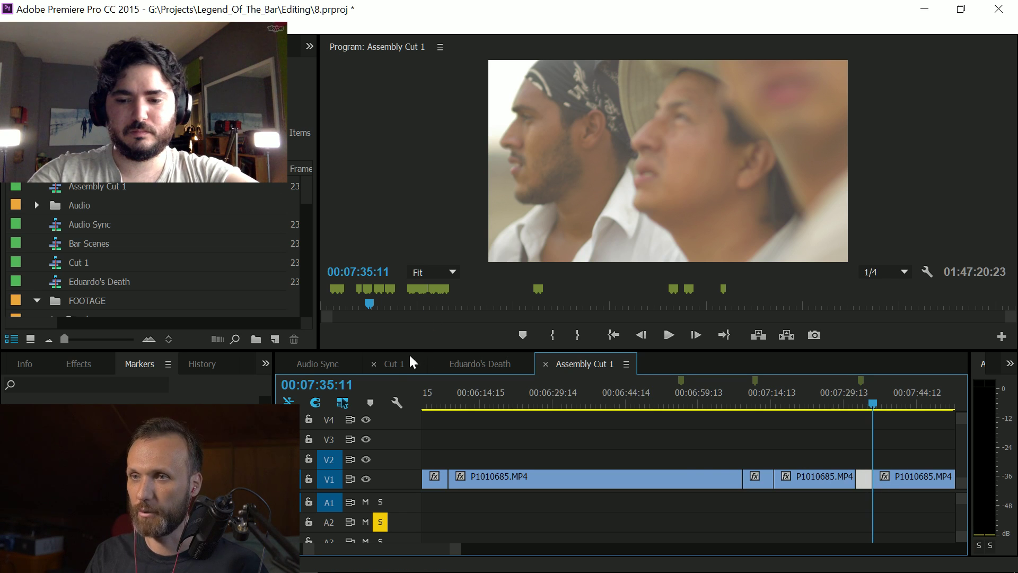
{"action": "left_click", "coordinate": [395, 364]}
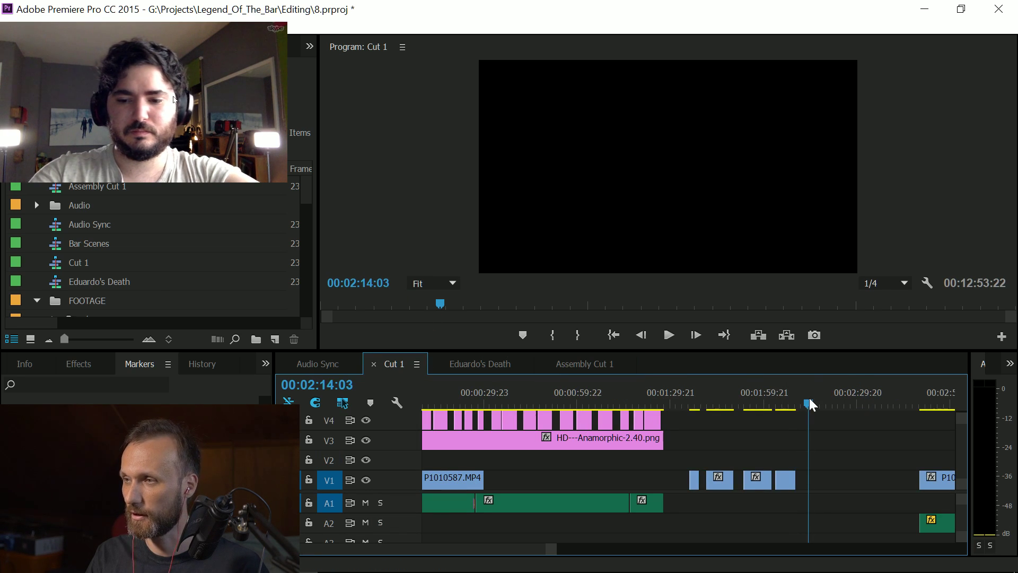
{"action": "left_click_drag", "start_coordinate": [809, 404], "coordinate": [819, 404]}
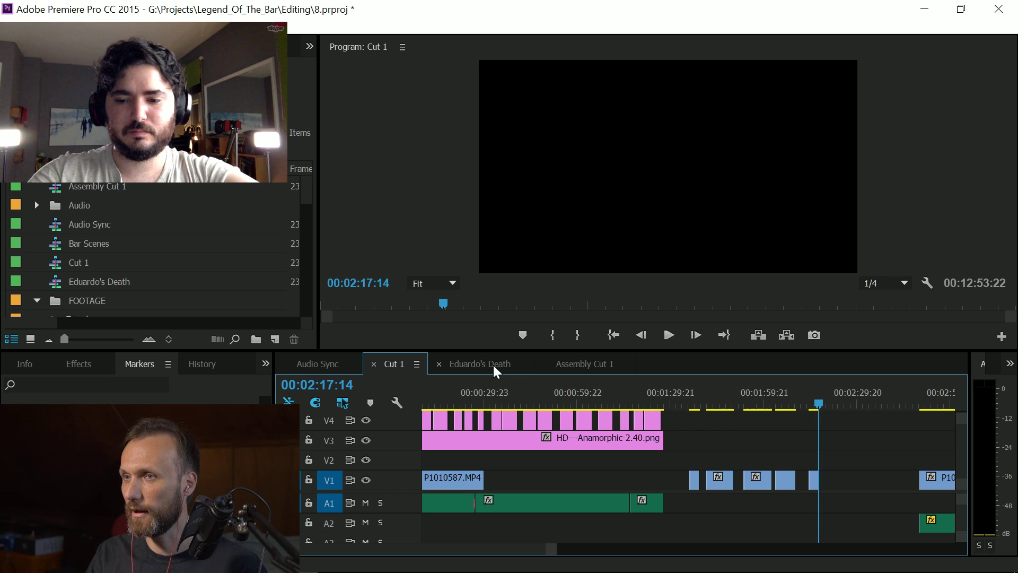
Step: In Assembly Cut 1, cut P1010686.MP4 on V1 at about 00:08:46 and at 00:08:49:18, and select the segment between the cuts
{"action": "left_click", "coordinate": [596, 363]}
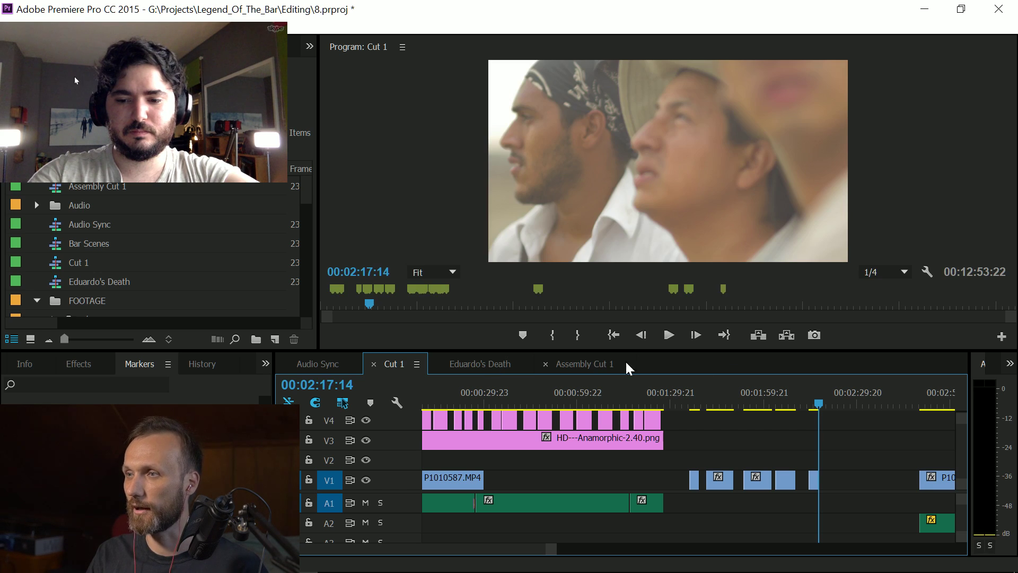
{"action": "left_click", "coordinate": [895, 405]}
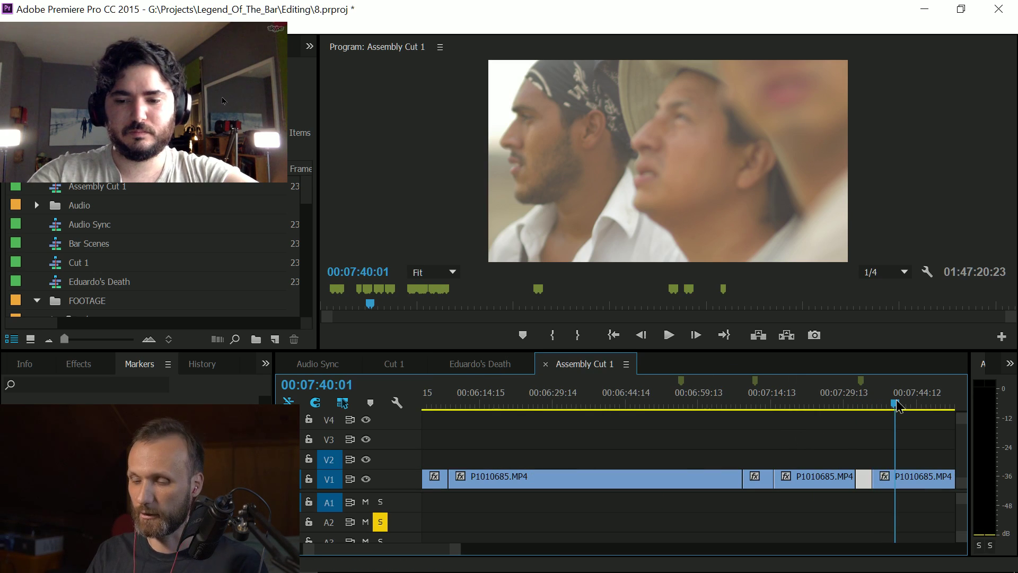
{"action": "key", "text": "minus"}
{"action": "left_click", "coordinate": [819, 398]}
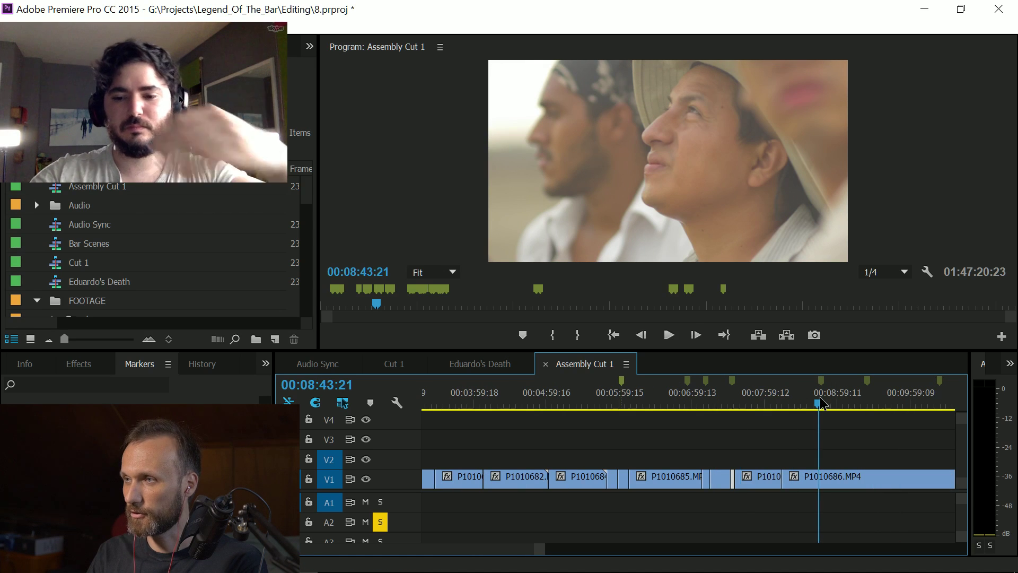
{"action": "key", "text": "equal"}
{"action": "left_click_drag", "start_coordinate": [689, 403], "coordinate": [705, 405]}
{"action": "left_click", "coordinate": [697, 477]}
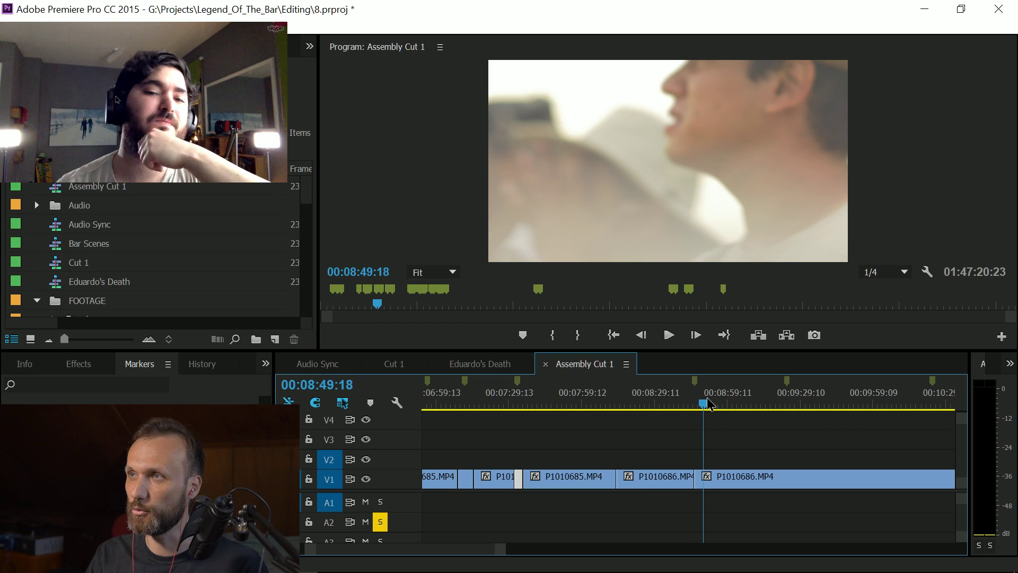
{"action": "left_click", "coordinate": [704, 477]}
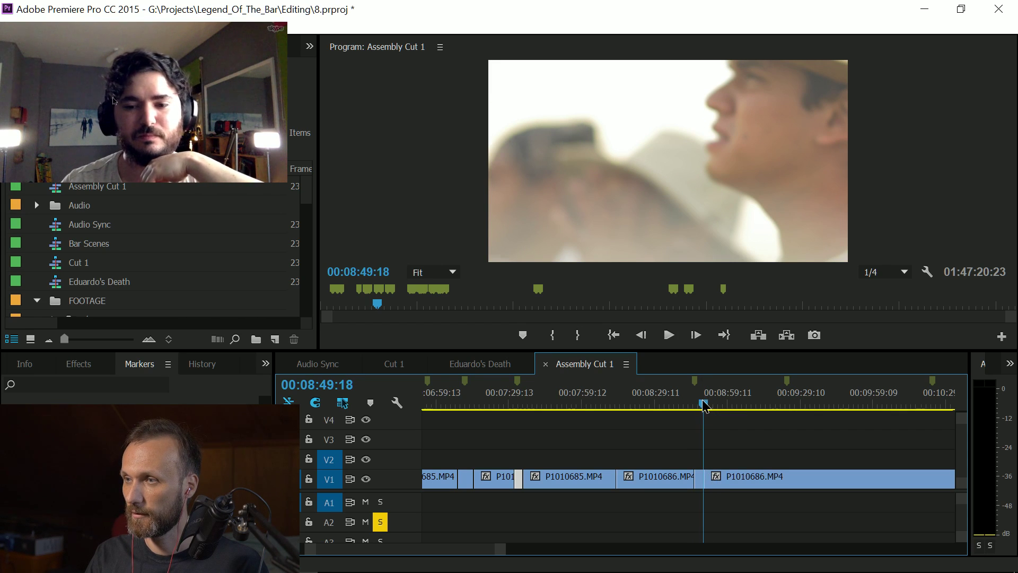
{"action": "key", "text": "Up"}
{"action": "key", "text": "v"}
{"action": "left_click", "coordinate": [700, 480]}
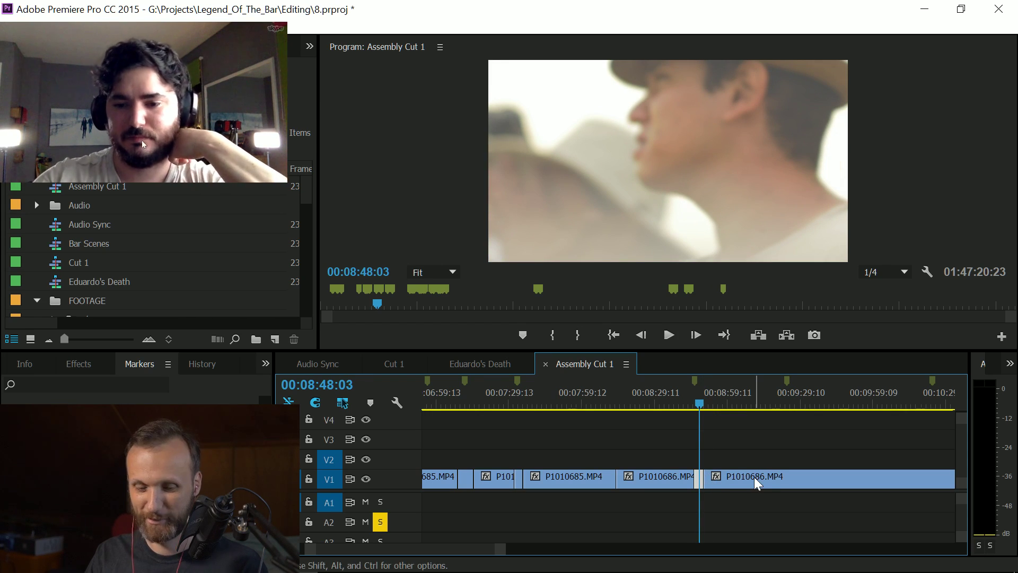
Step: Copy the selected P1010686.MP4 segment onto V1 of Cut 1 at 00:02:18:11
{"action": "left_click", "coordinate": [392, 363]}
{"action": "key", "text": "Down"}
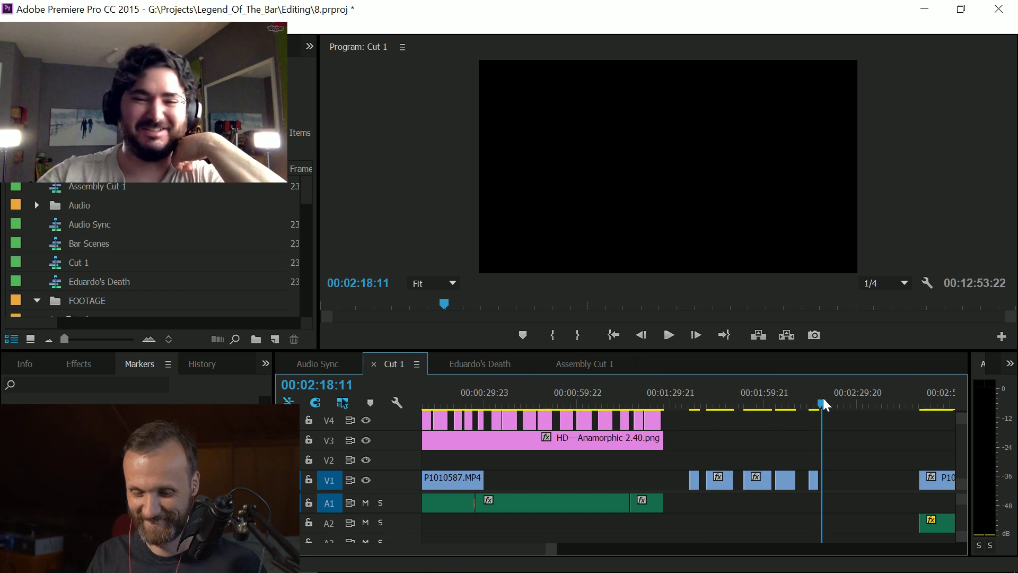
{"action": "key", "text": "Down"}
Step: Cut out the P1010686.MP4 segment from about 00:09:21 to 00:09:27:18 in Assembly Cut 1 and copy it to 00:02:22:03 on V1 of Cut 1
{"action": "left_click", "coordinate": [584, 364]}
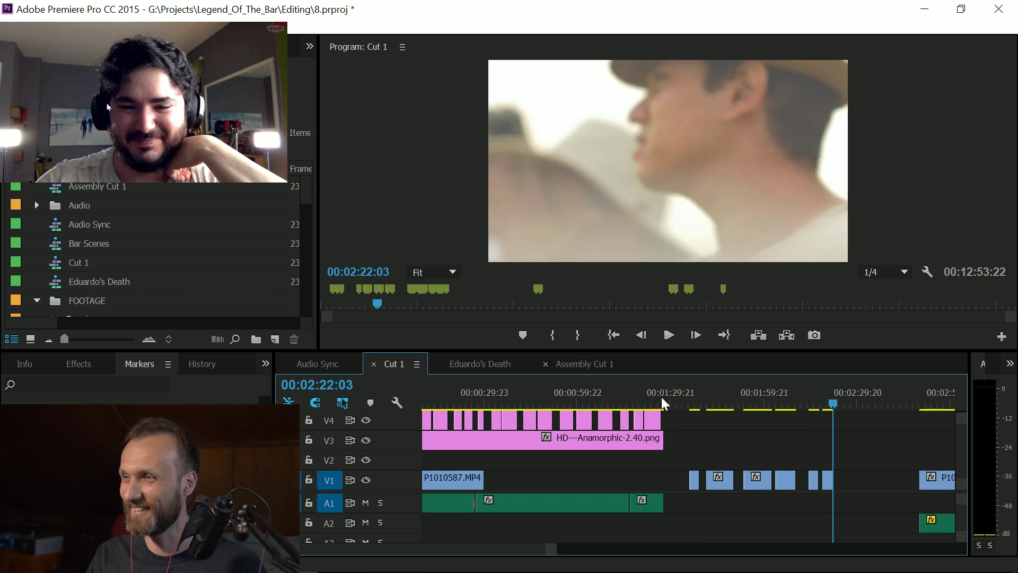
{"action": "left_click_drag", "start_coordinate": [730, 414], "coordinate": [797, 408]}
{"action": "key", "text": "c"}
{"action": "left_click", "coordinate": [781, 478]}
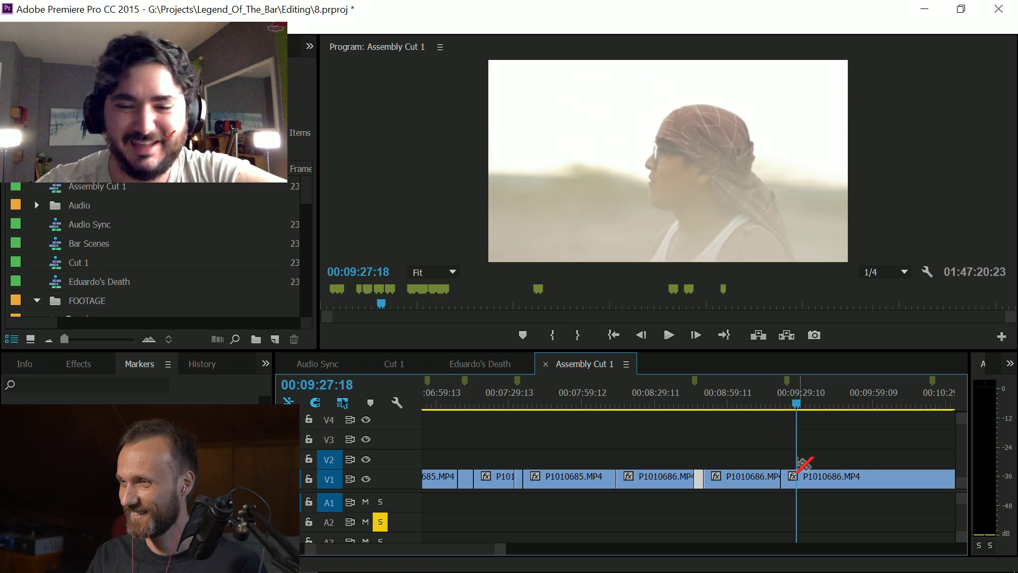
{"action": "left_click", "coordinate": [797, 476]}
{"action": "left_click", "coordinate": [788, 407]}
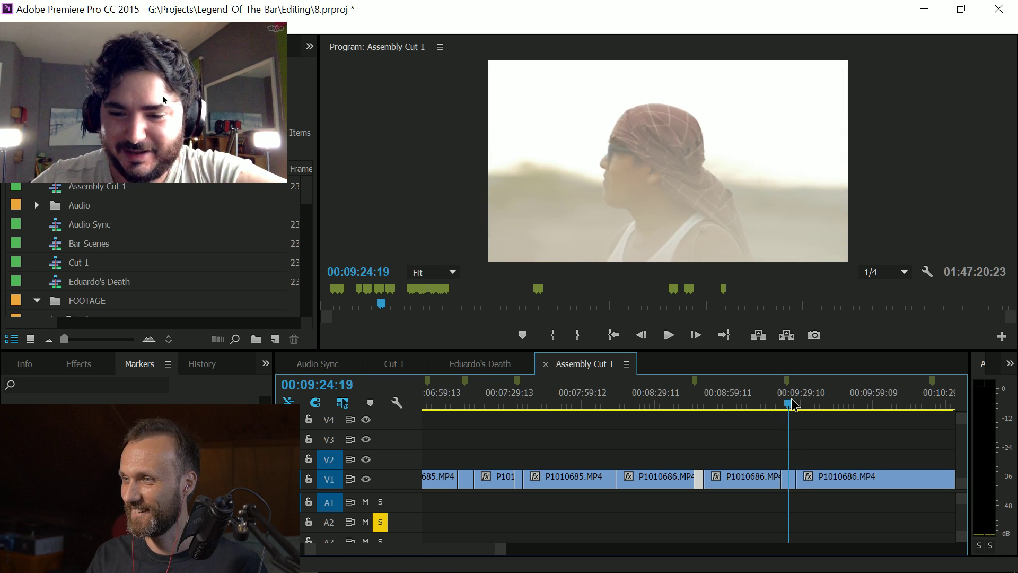
{"action": "key", "text": "v"}
{"action": "left_click", "coordinate": [794, 480]}
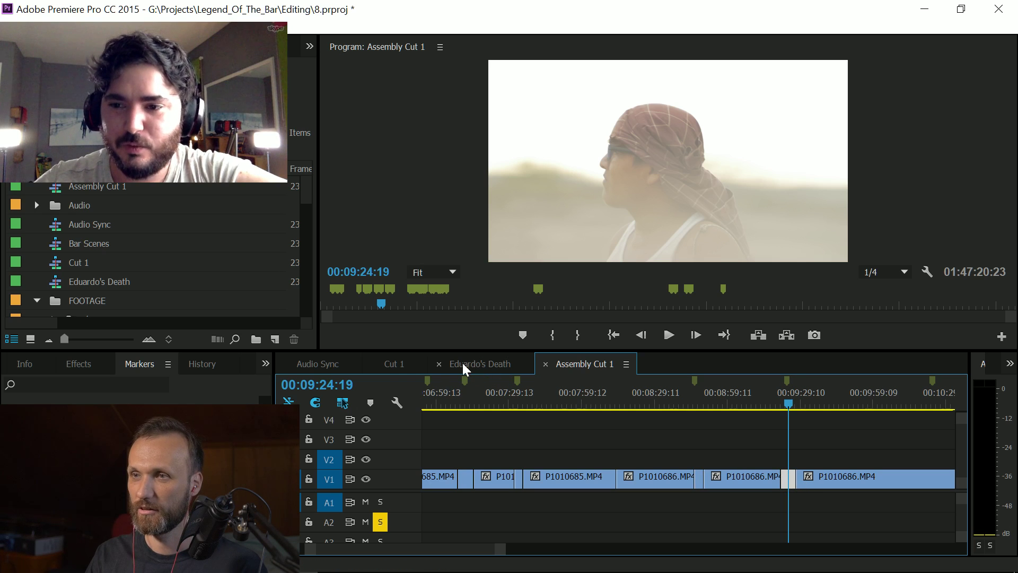
{"action": "left_click", "coordinate": [389, 364]}
{"action": "key", "text": "ctrl+v"}
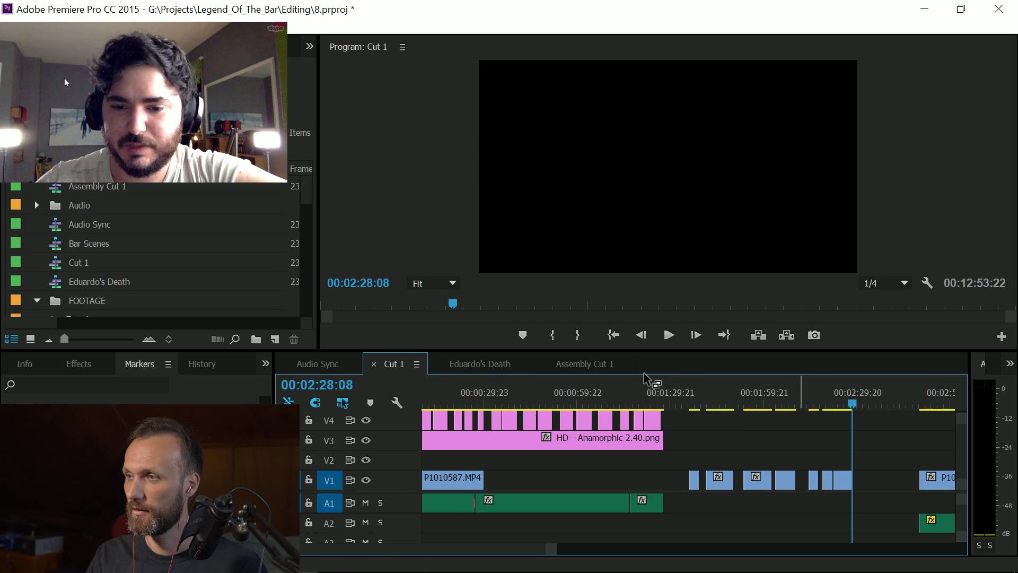
Step: Cut out the segment from about 00:10:24 to 00:10:28:20 on V1 of Assembly Cut 1 and copy it to 00:02:28:08 on V1 of Cut 1
{"action": "left_click", "coordinate": [585, 364]}
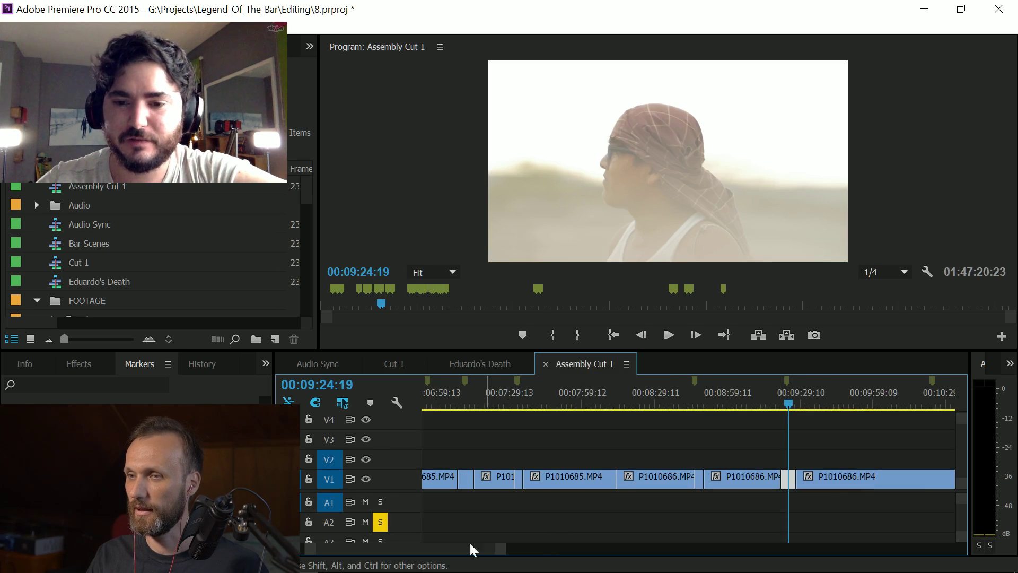
{"action": "left_click", "coordinate": [599, 404]}
{"action": "mouse_move", "coordinate": [602, 403]}
{"action": "left_mouse_down"}
{"action": "mouse_move", "coordinate": [617, 403]}
{"action": "mouse_move", "coordinate": [604, 405]}
{"action": "left_mouse_up"}
{"action": "key", "text": "c"}
{"action": "left_click", "coordinate": [603, 480]}
{"action": "key", "text": "space"}
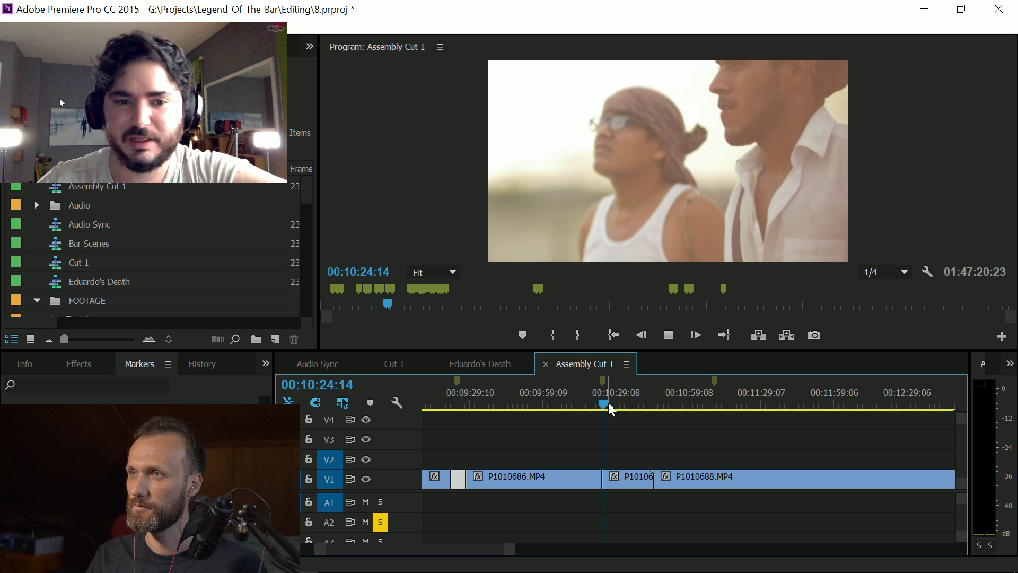
{"action": "key", "text": "space"}
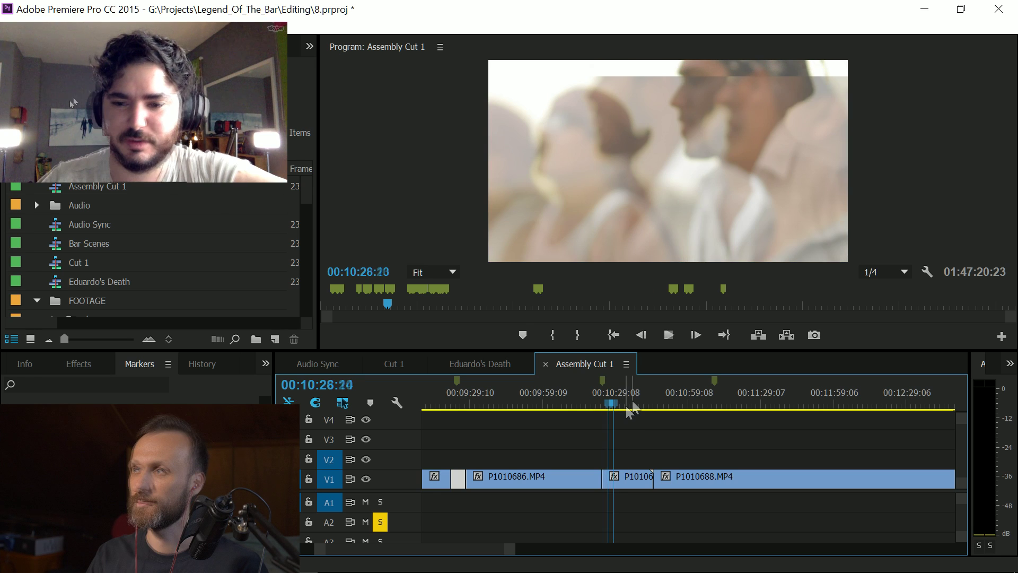
{"action": "key", "text": "Right"}
{"action": "left_click_drag", "start_coordinate": [603, 477], "coordinate": [619, 477]}
{"action": "left_click", "coordinate": [610, 480]}
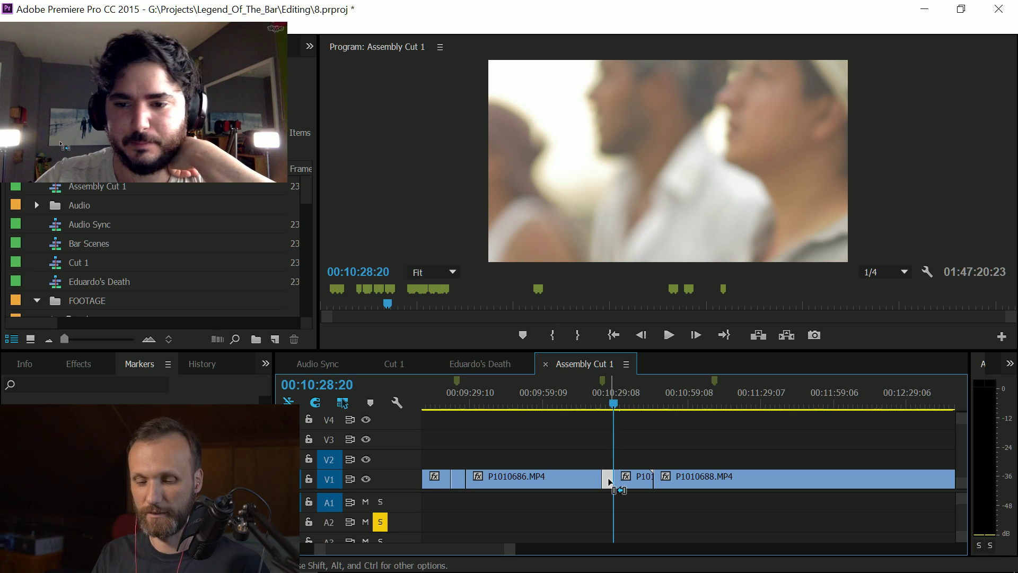
{"action": "left_click", "coordinate": [394, 358]}
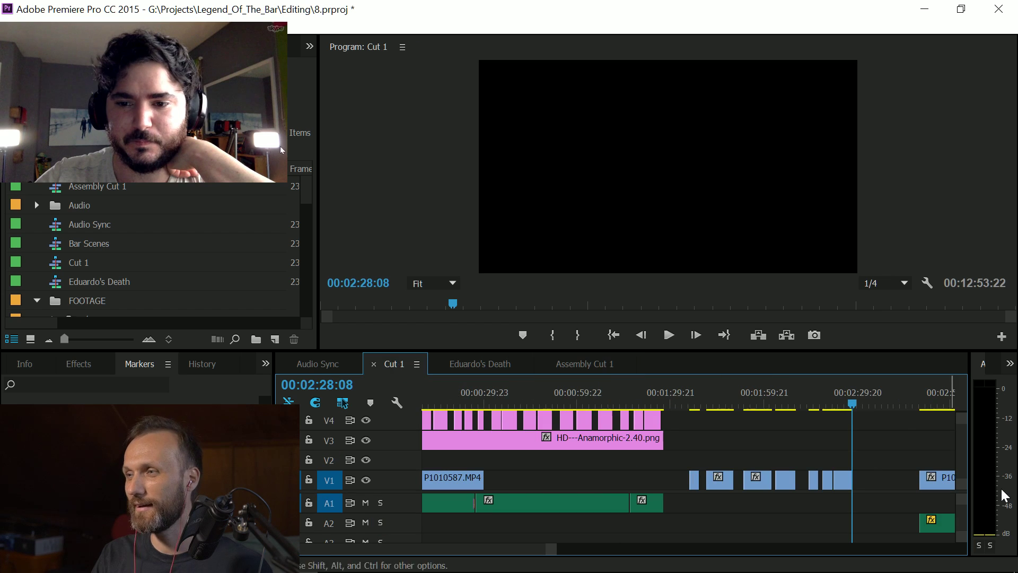
{"action": "left_click", "coordinate": [868, 404]}
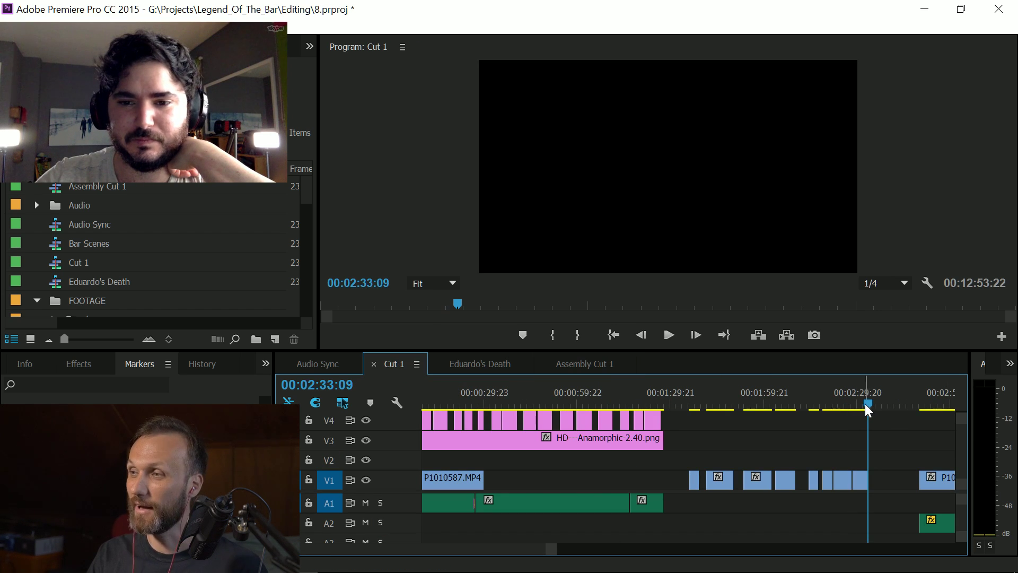
Step: In Assembly Cut 1, cut P1010688.MP4 on V1 at 00:11:07:19 and at about 00:11:19, around the marker, and play the segment between the cuts
{"action": "left_click", "coordinate": [577, 365]}
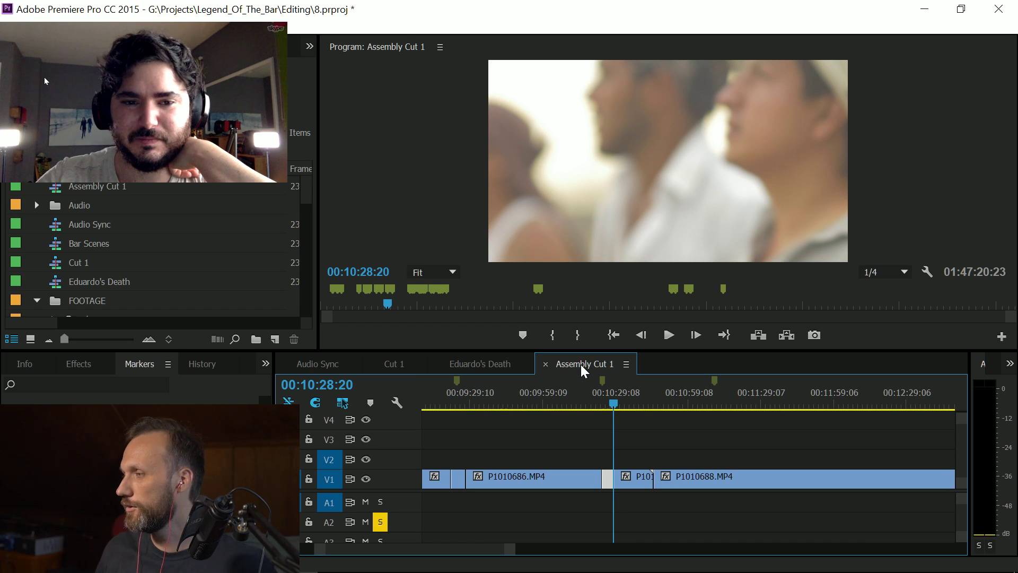
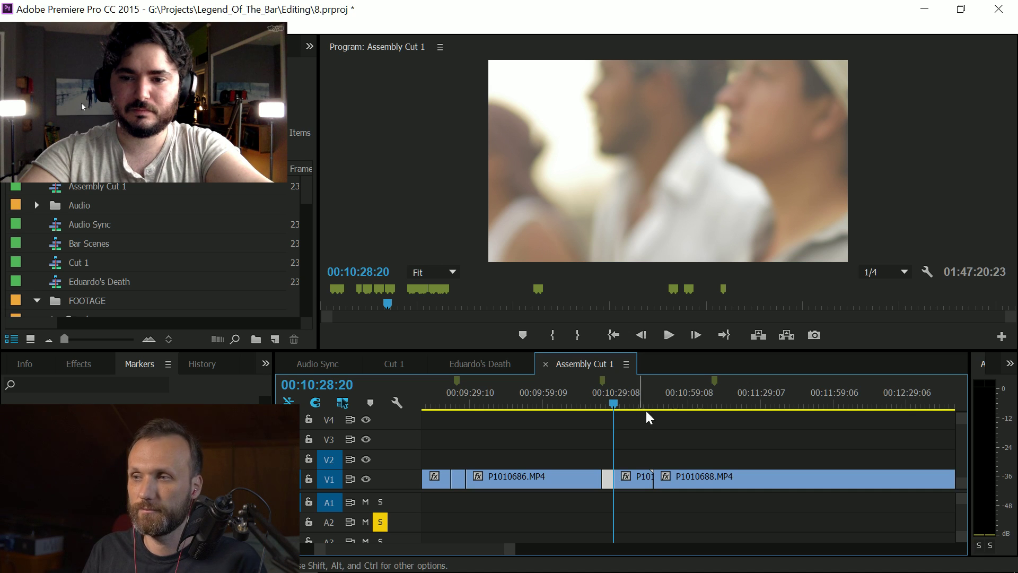
{"action": "left_click", "coordinate": [623, 405]}
{"action": "left_click_drag", "start_coordinate": [626, 406], "coordinate": [590, 406]}
{"action": "left_click_drag", "start_coordinate": [678, 412], "coordinate": [707, 416]}
{"action": "key", "text": "space"}
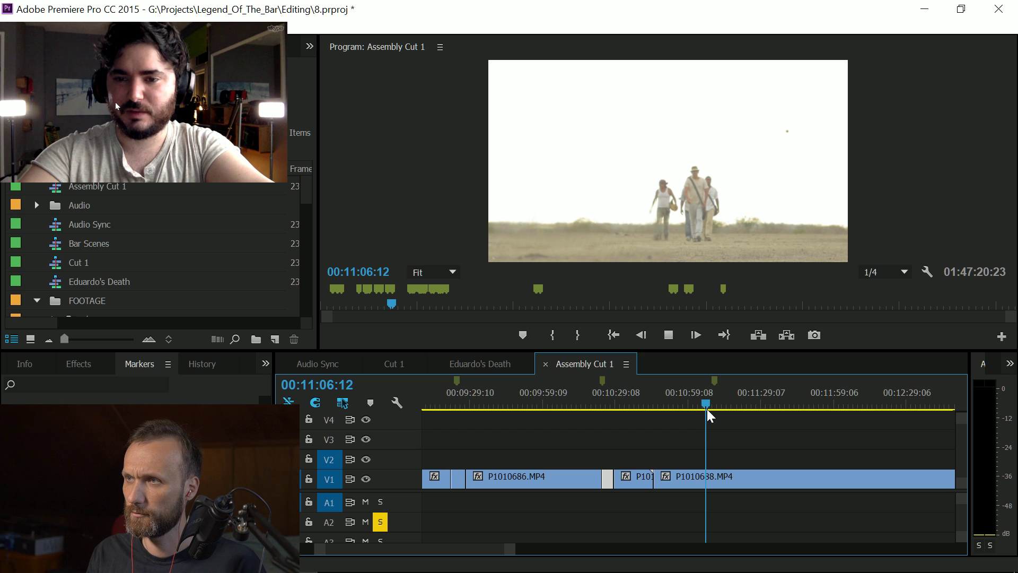
{"action": "key", "text": "space"}
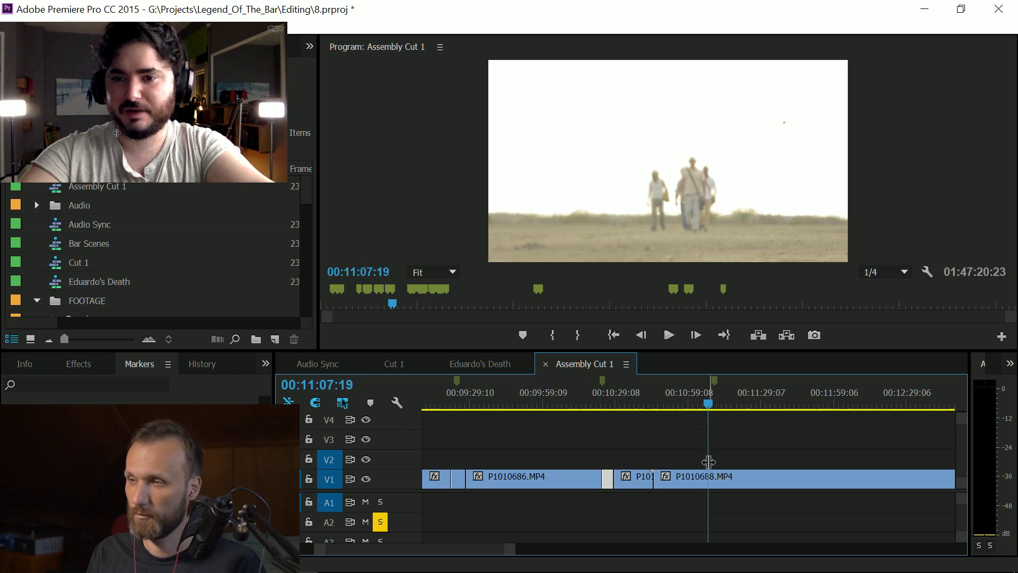
{"action": "left_click", "coordinate": [716, 479]}
{"action": "mouse_move", "coordinate": [720, 403]}
{"action": "left_mouse_down"}
{"action": "mouse_move", "coordinate": [738, 405]}
{"action": "mouse_move", "coordinate": [738, 419]}
{"action": "mouse_move", "coordinate": [713, 406]}
{"action": "left_mouse_up"}
{"action": "left_click", "coordinate": [742, 479]}
{"action": "key", "text": "space"}
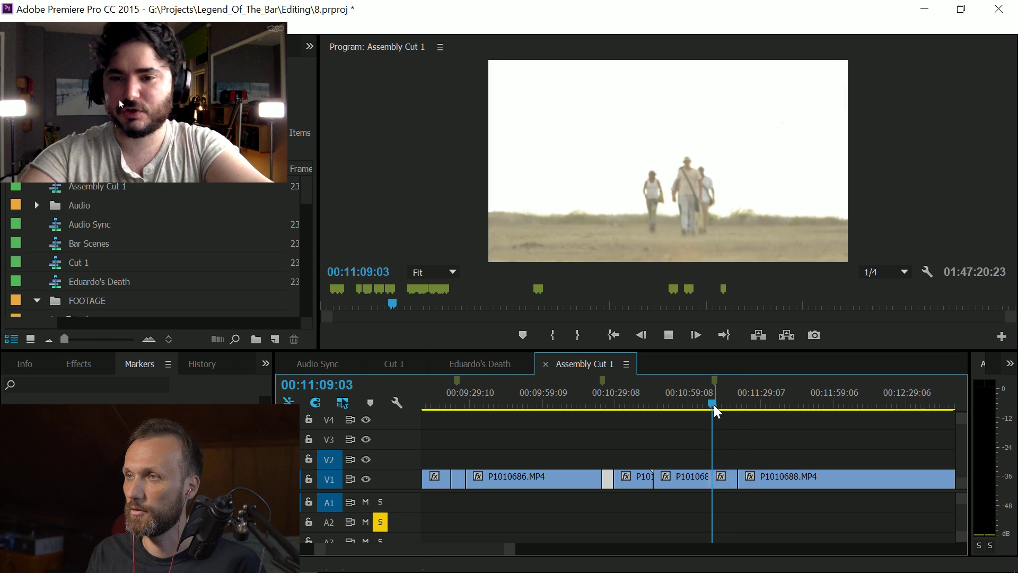
{"action": "key", "text": "space"}
Step: Copy the newly cut P1010688.MP4 segment onto V1 of Cut 1 at 00:02:33:09
{"action": "left_click", "coordinate": [726, 479]}
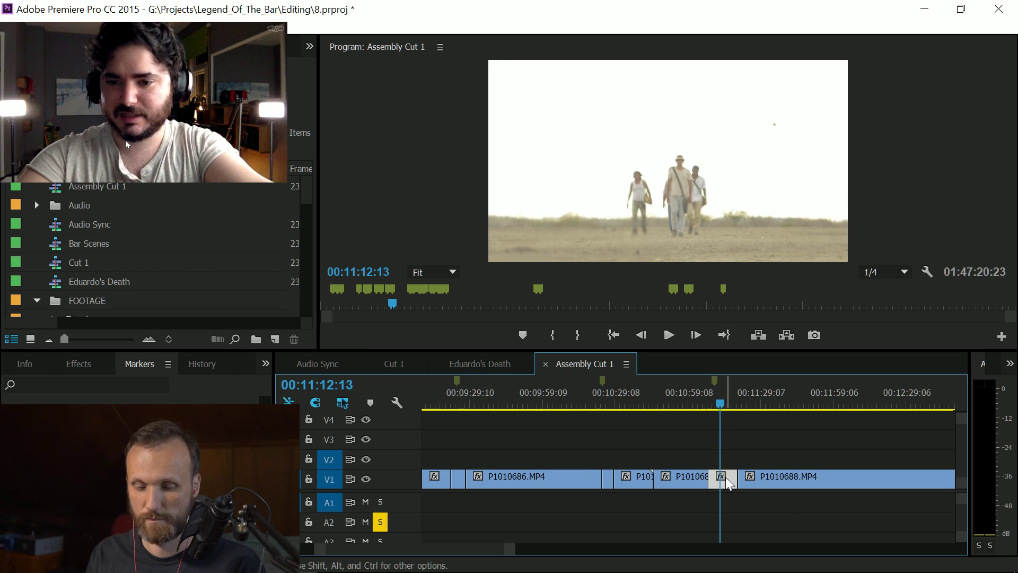
{"action": "left_click", "coordinate": [391, 363]}
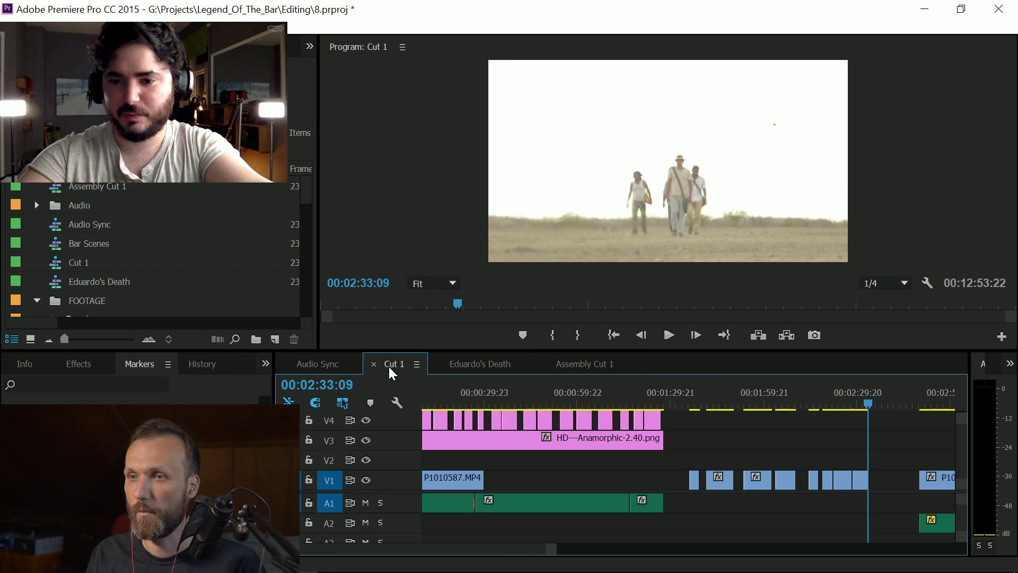
{"action": "key", "text": "ctrl+v"}
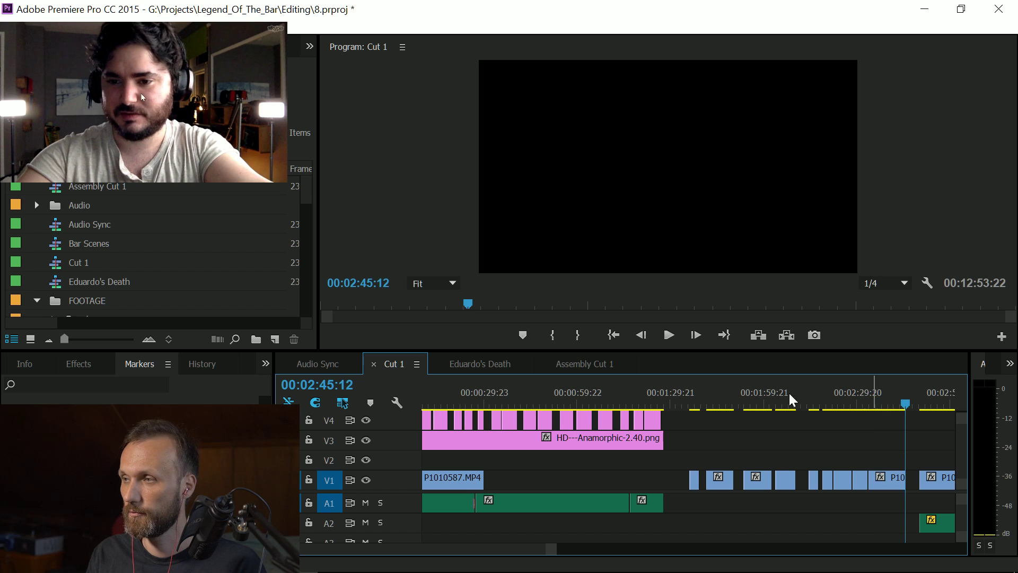
Step: In Assembly Cut 1, cut P1010688.MP4 on V1 at about 00:12:19 and at 00:12:25:20, and select the segment between the cuts
{"action": "left_click", "coordinate": [578, 363]}
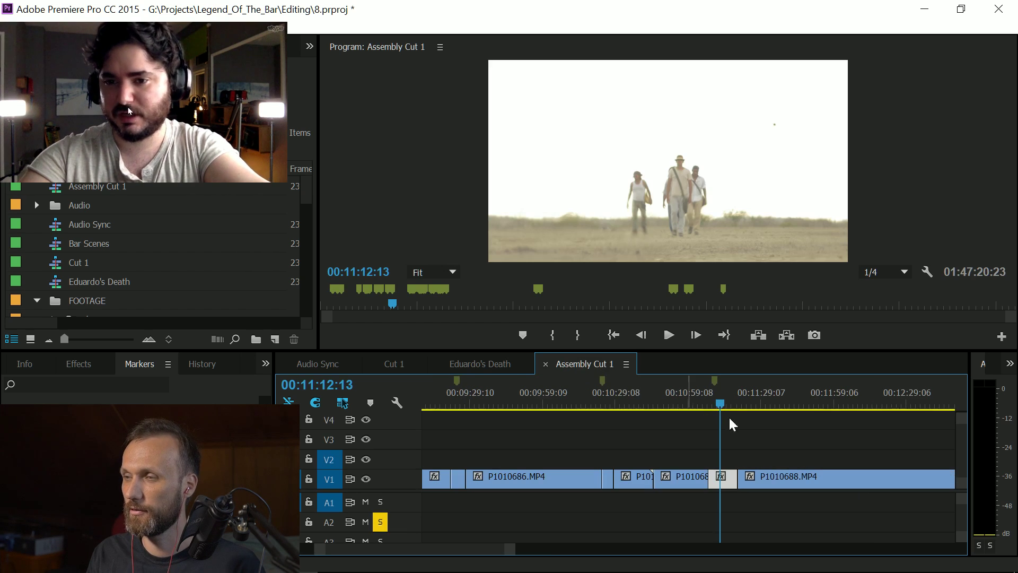
{"action": "left_click", "coordinate": [722, 403]}
{"action": "left_click_drag", "start_coordinate": [729, 406], "coordinate": [748, 412]}
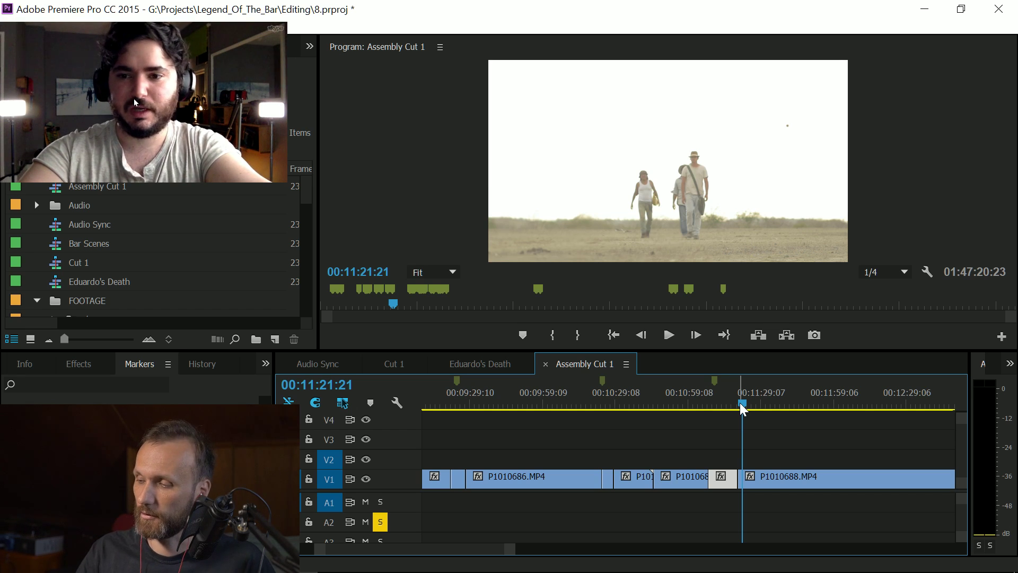
{"action": "left_click_drag", "start_coordinate": [742, 404], "coordinate": [791, 403]}
{"action": "key", "text": "minus"}
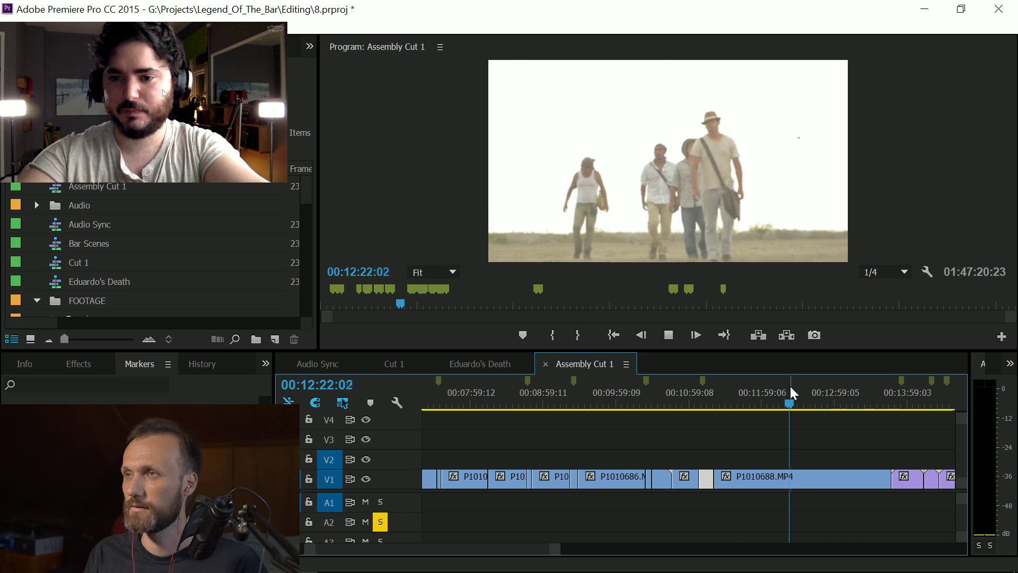
{"action": "left_click_drag", "start_coordinate": [788, 400], "coordinate": [786, 400]}
{"action": "key", "text": "ctrl+k"}
{"action": "key", "text": "space"}
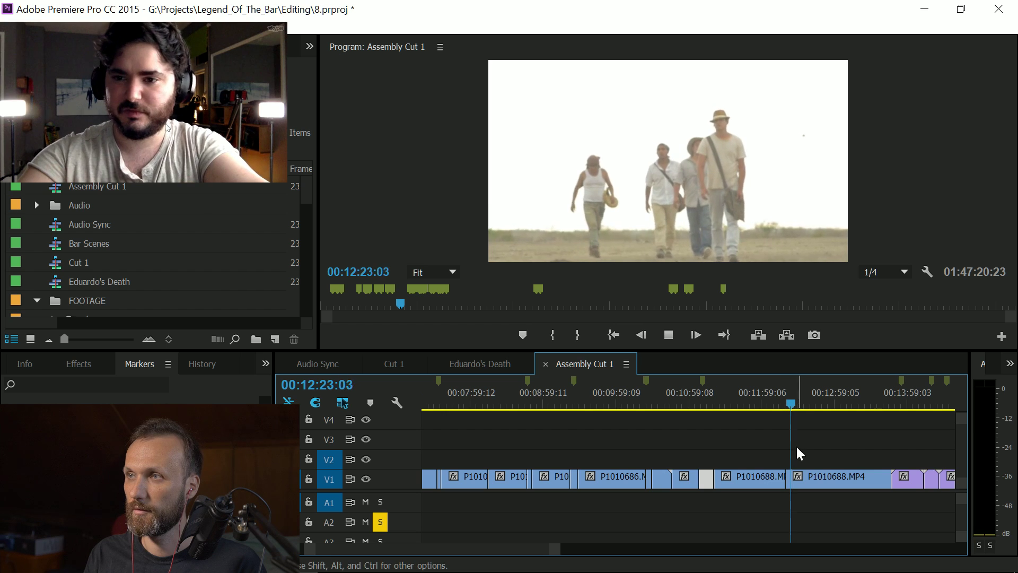
{"action": "key", "text": "space"}
{"action": "left_click", "coordinate": [792, 481]}
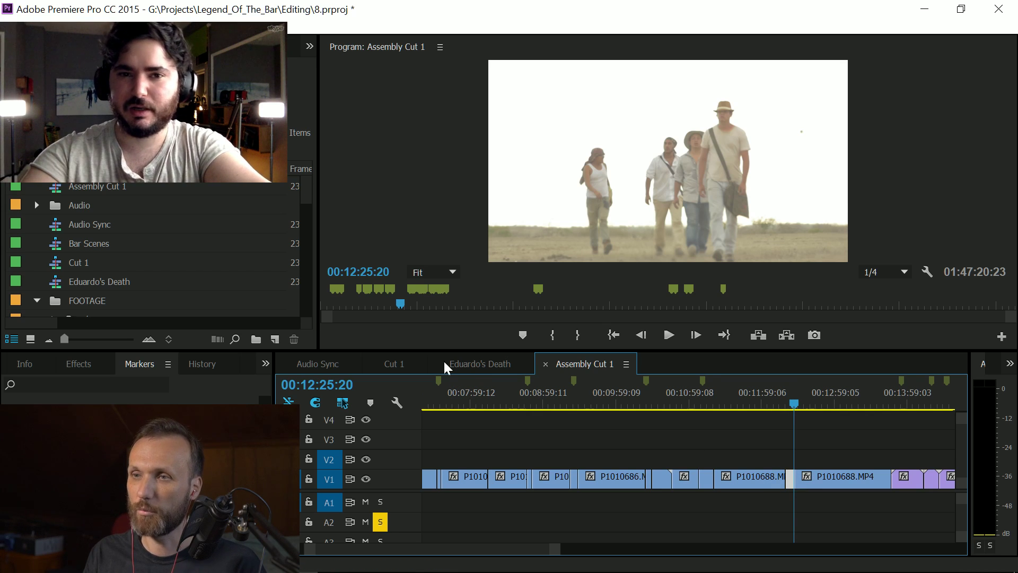
Step: In Cut 1, shift the group of copied V1 clips earlier to start at about 00:01:01 and paste the new segment at about 00:02:13
{"action": "left_click", "coordinate": [395, 363]}
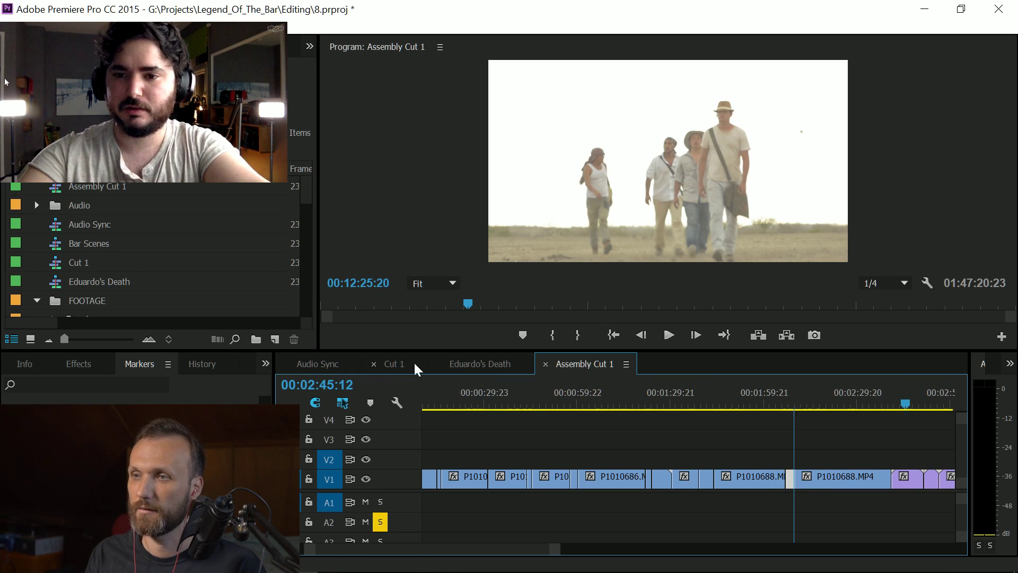
{"action": "left_click_drag", "start_coordinate": [679, 461], "coordinate": [785, 466]}
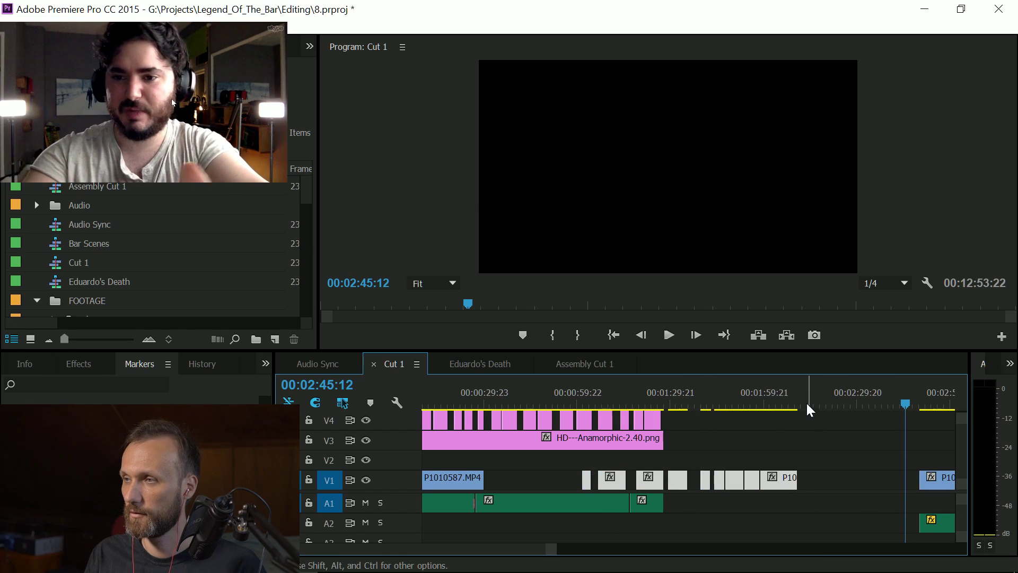
{"action": "left_click", "coordinate": [806, 403]}
{"action": "key", "text": "ctrl+v"}
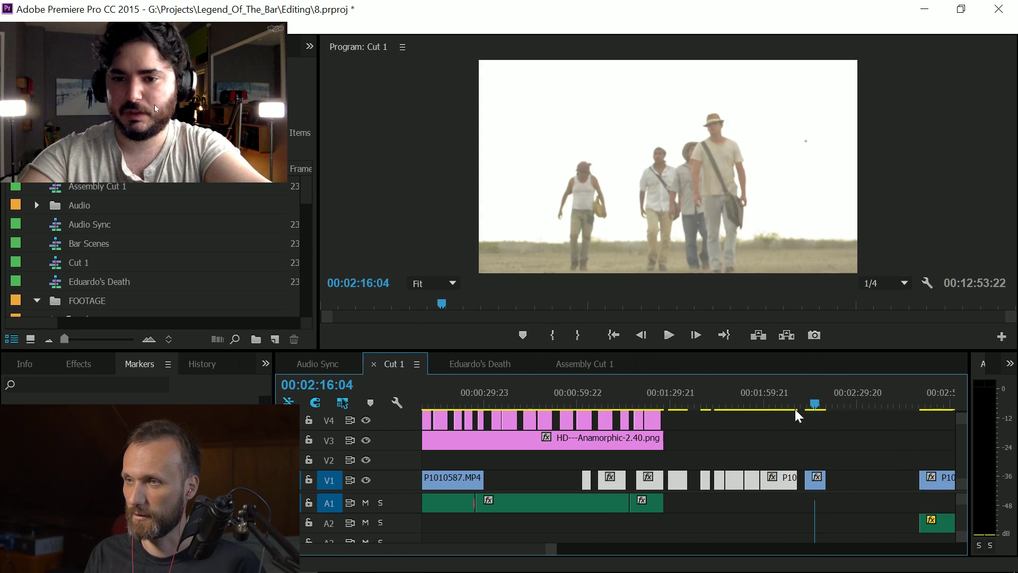
Step: Review the marked landscape shots in Assembly Cut 1 at 00:13:53:14 and about 00:14:18
{"action": "left_click", "coordinate": [590, 364]}
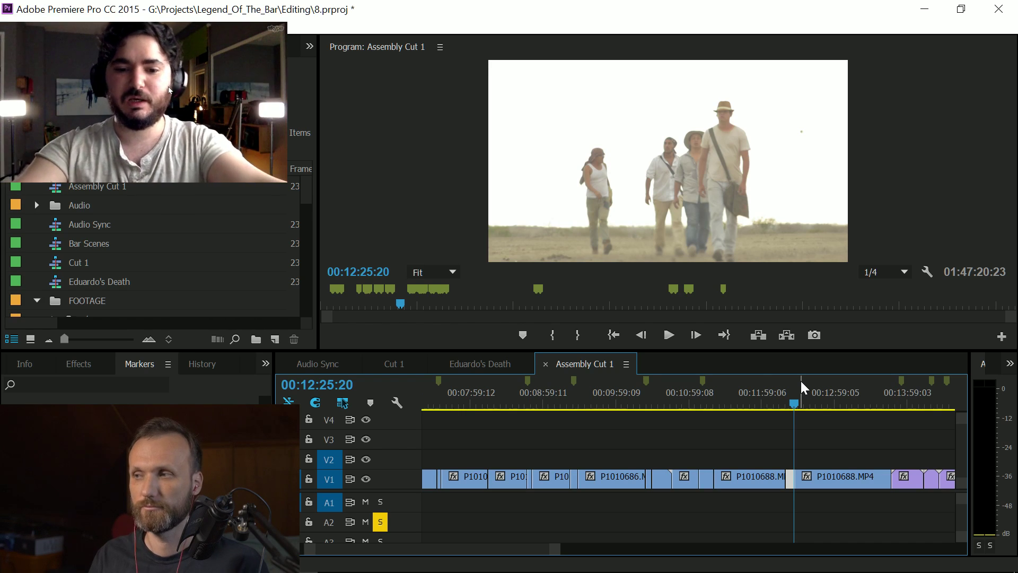
{"action": "scroll", "coordinate": [536, 536], "scroll_direction": "down", "scroll_amount": 5}
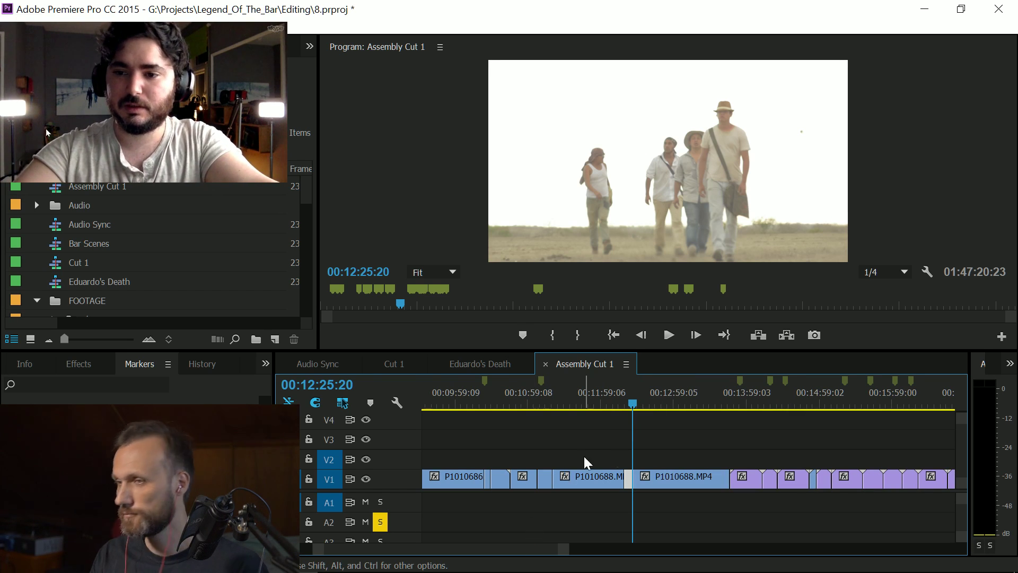
{"action": "left_click", "coordinate": [657, 405]}
{"action": "left_click_drag", "start_coordinate": [659, 406], "coordinate": [744, 425]}
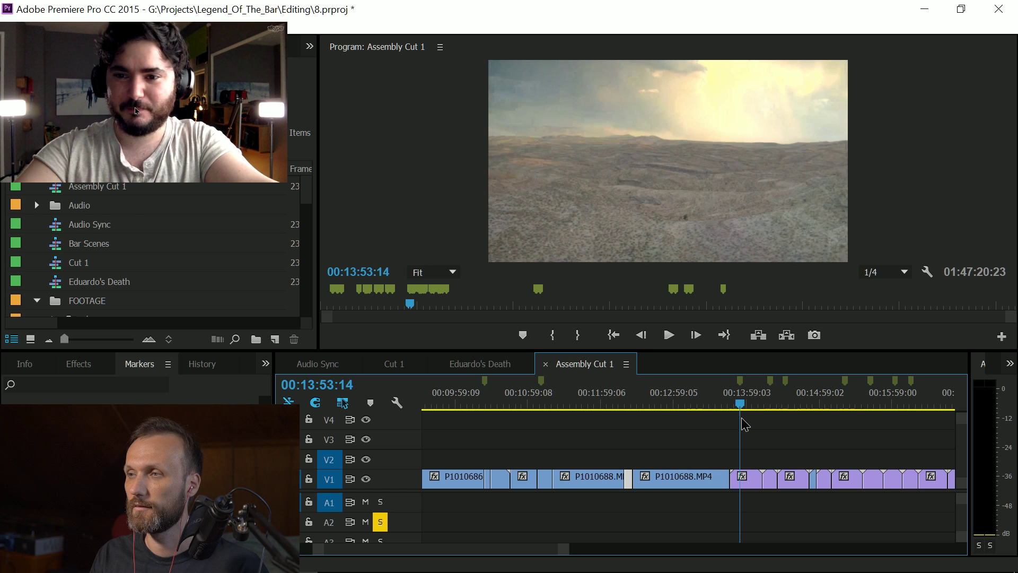
{"action": "left_click_drag", "start_coordinate": [520, 549], "coordinate": [529, 552]}
{"action": "key", "text": "space"}
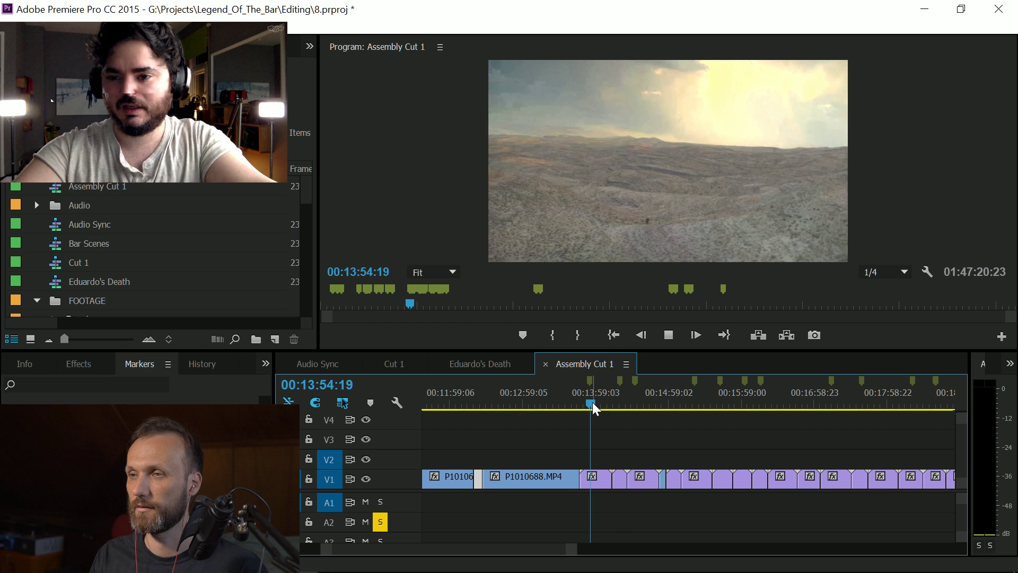
{"action": "left_click_drag", "start_coordinate": [593, 402], "coordinate": [621, 399]}
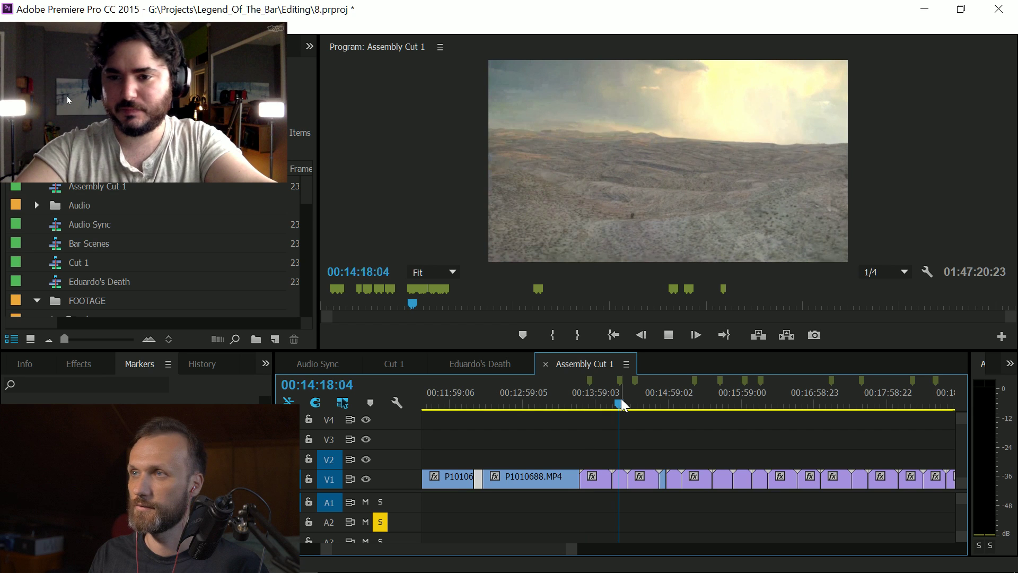
{"action": "key", "text": "space"}
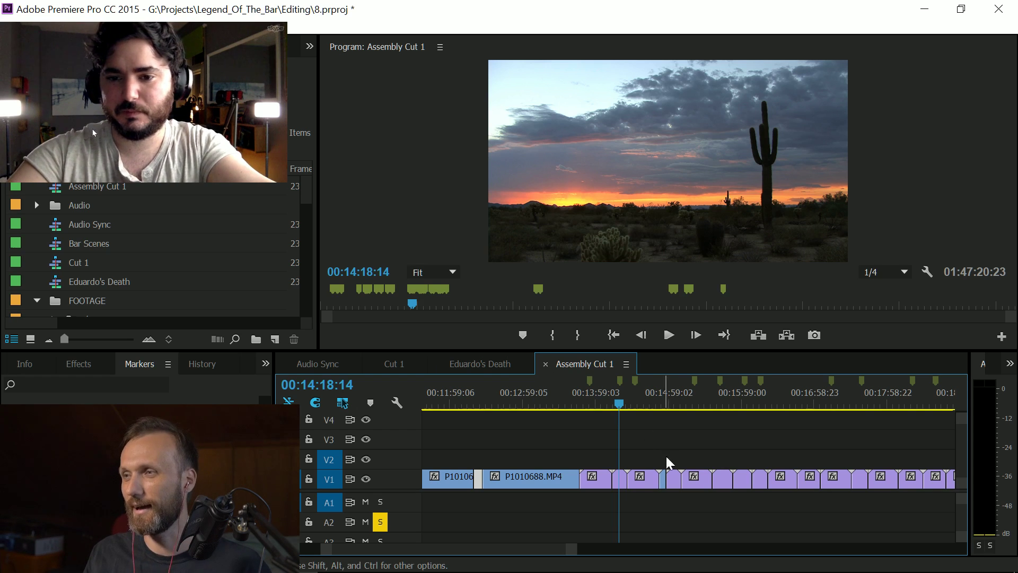
Step: Unlink the time-lapse clip at 00:19:35:15 in Assembly Cut 1 and delete its audio from A1
{"action": "scroll", "coordinate": [541, 552], "scroll_direction": "down", "scroll_amount": 4}
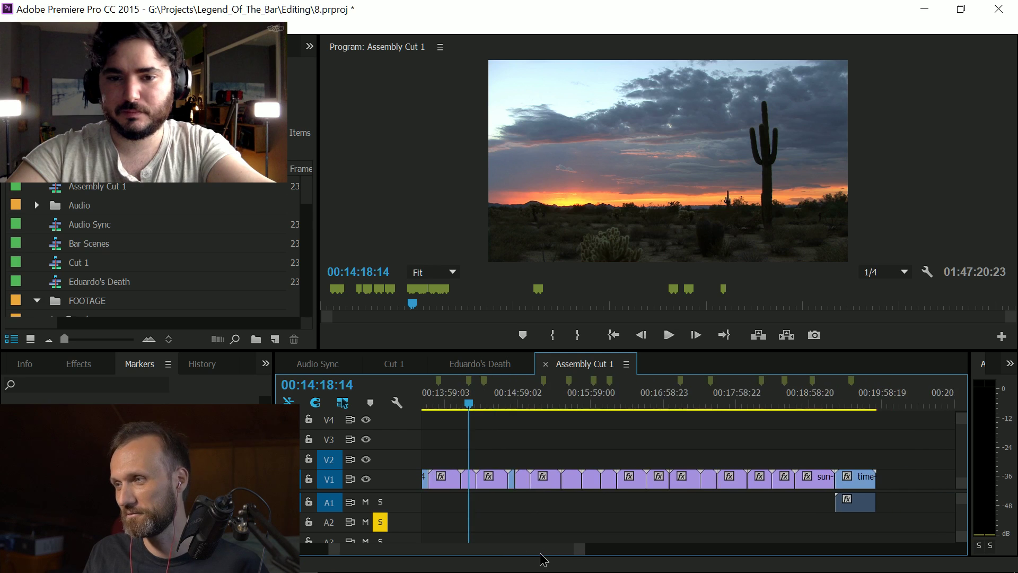
{"action": "scroll", "coordinate": [542, 557], "scroll_direction": "up", "scroll_amount": 6}
{"action": "scroll", "coordinate": [547, 559], "scroll_direction": "down", "scroll_amount": 3}
{"action": "left_click", "coordinate": [721, 404]}
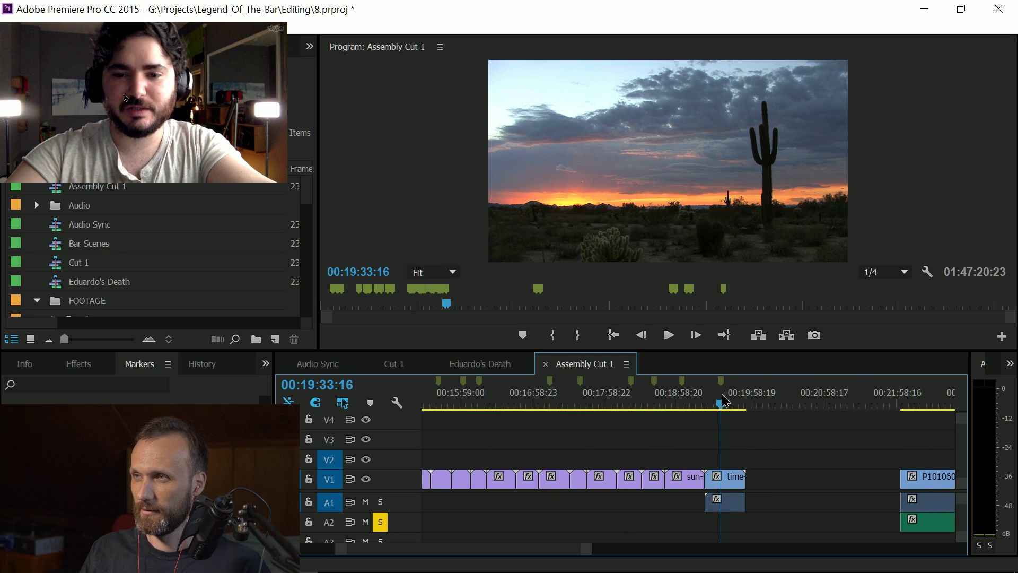
{"action": "left_click", "coordinate": [723, 403]}
{"action": "left_click", "coordinate": [731, 479]}
{"action": "right_click", "coordinate": [731, 479]}
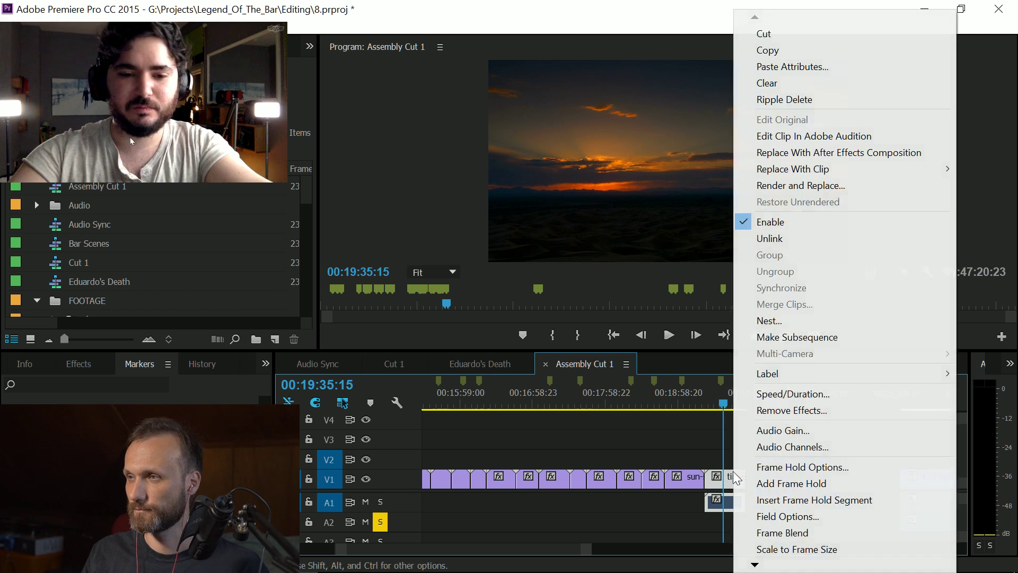
{"action": "left_click", "coordinate": [769, 238]}
{"action": "left_click", "coordinate": [737, 501]}
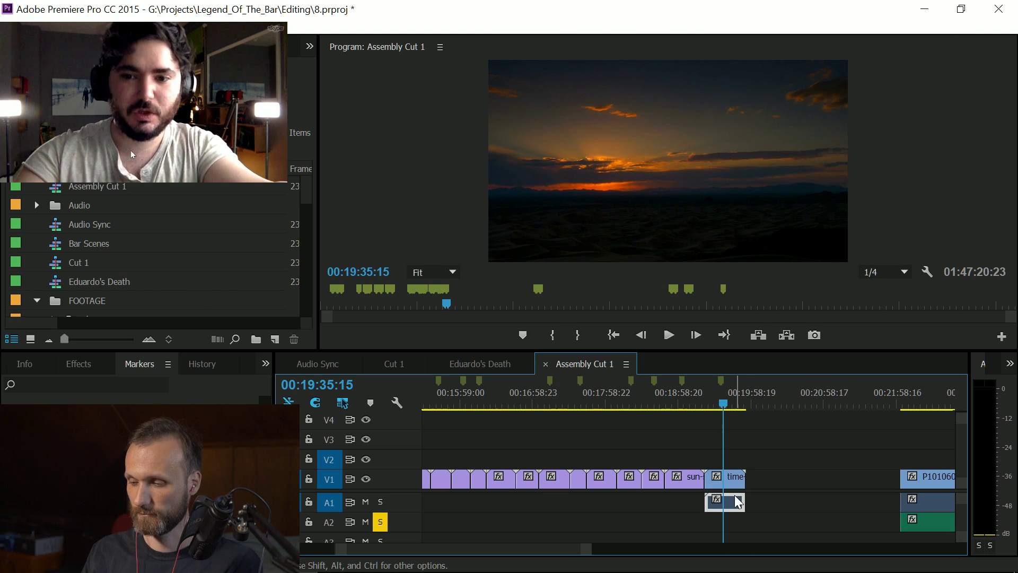
{"action": "key", "text": "Delete"}
Step: Save the project under the new name 9.prproj in the Editing folder
{"action": "left_click", "coordinate": [11, 24]}
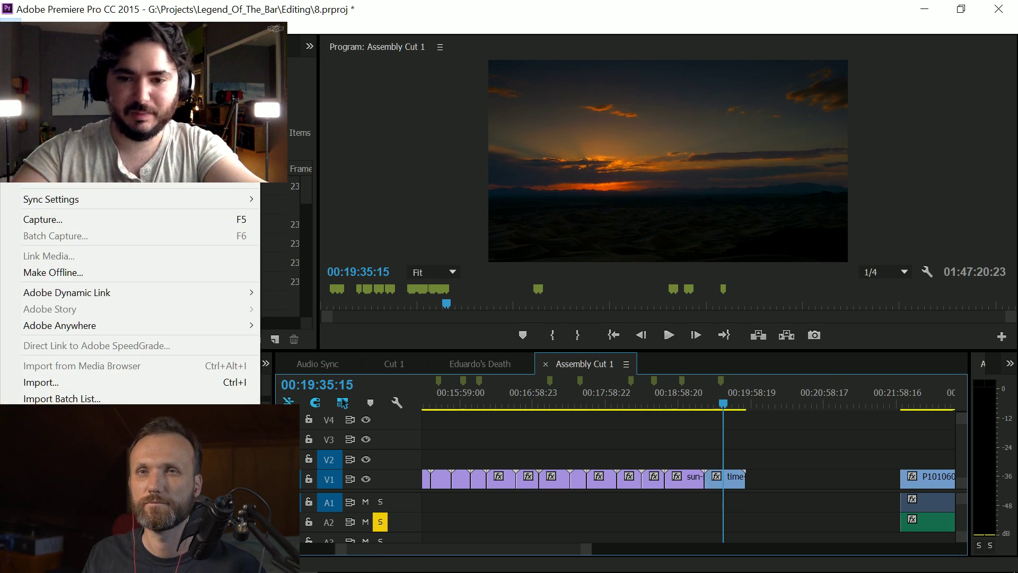
{"action": "left_click", "coordinate": [11, 24]}
{"action": "key", "text": "ctrl+shift+s"}
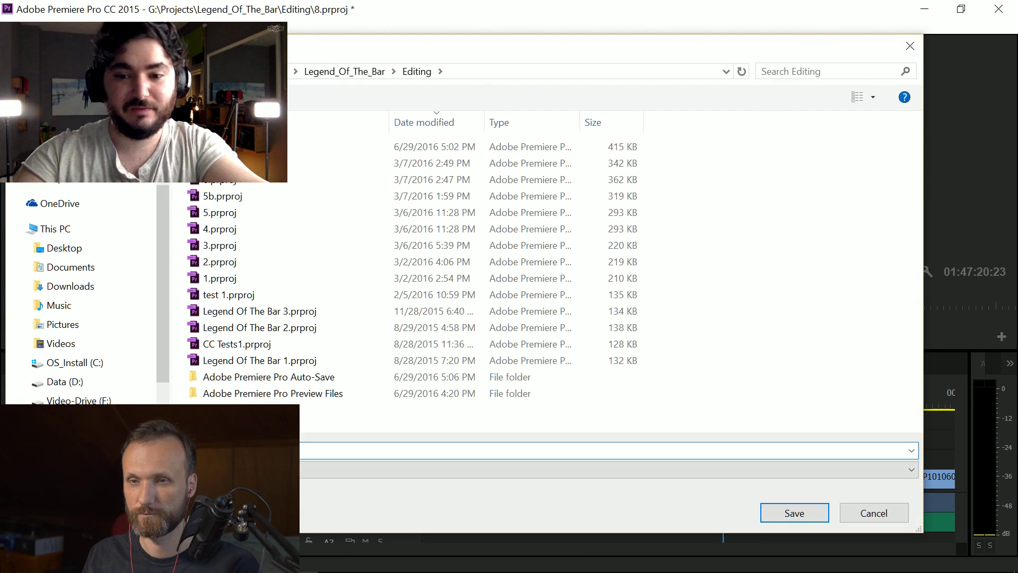
{"action": "left_click", "coordinate": [790, 513]}
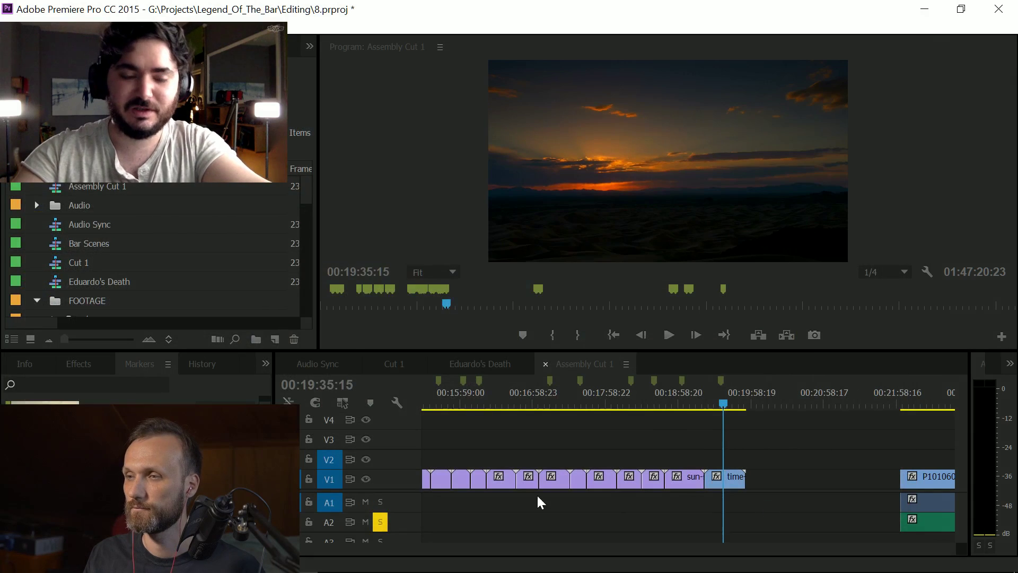
Step: Mute A1 in Cut 1 and play back the copied V1 clips from 00:01:01:19 and from 00:01:31:11
{"action": "left_click", "coordinate": [402, 364]}
{"action": "left_click", "coordinate": [570, 395]}
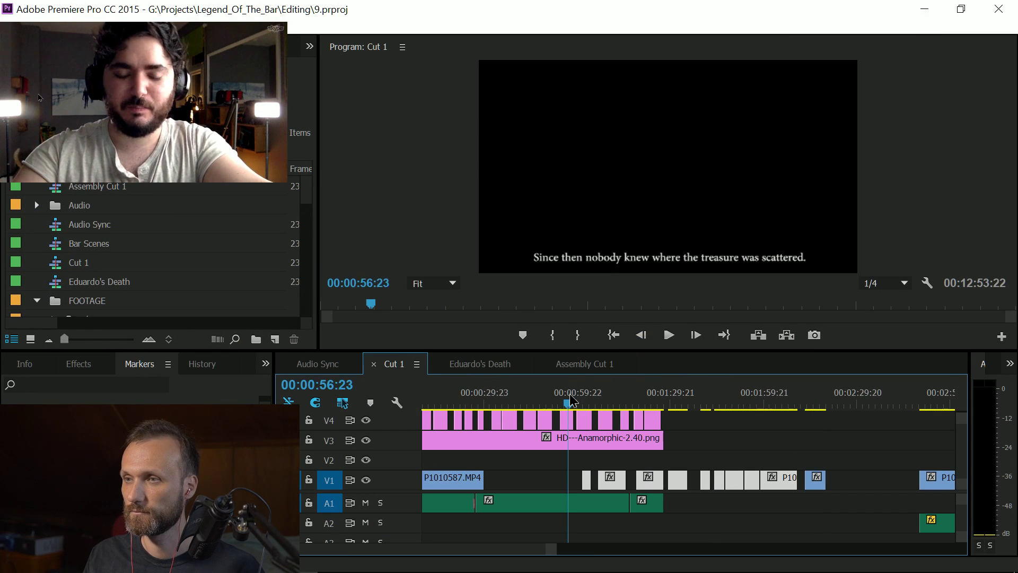
{"action": "left_click", "coordinate": [584, 393]}
{"action": "left_click", "coordinate": [365, 503]}
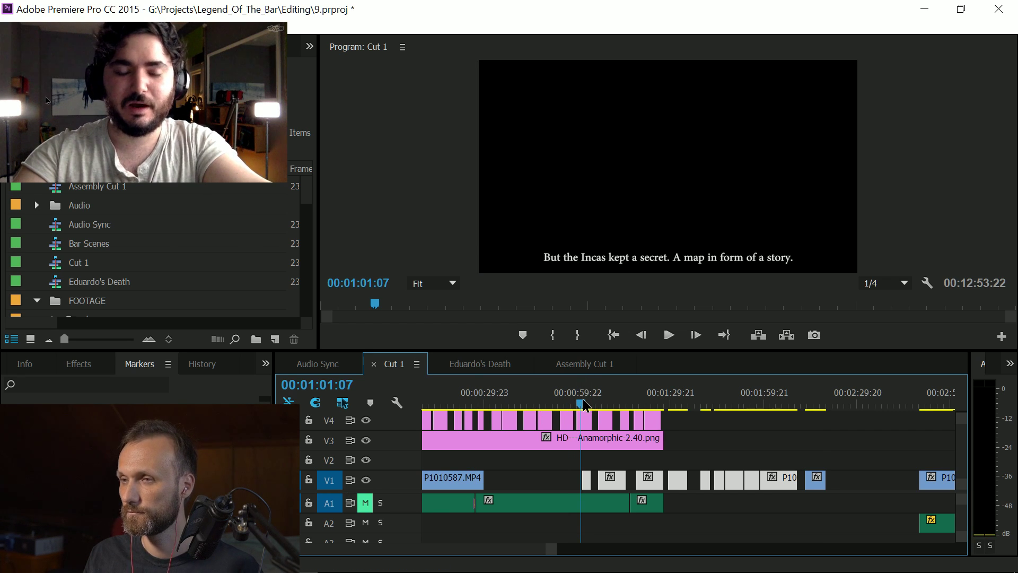
{"action": "left_click", "coordinate": [582, 401]}
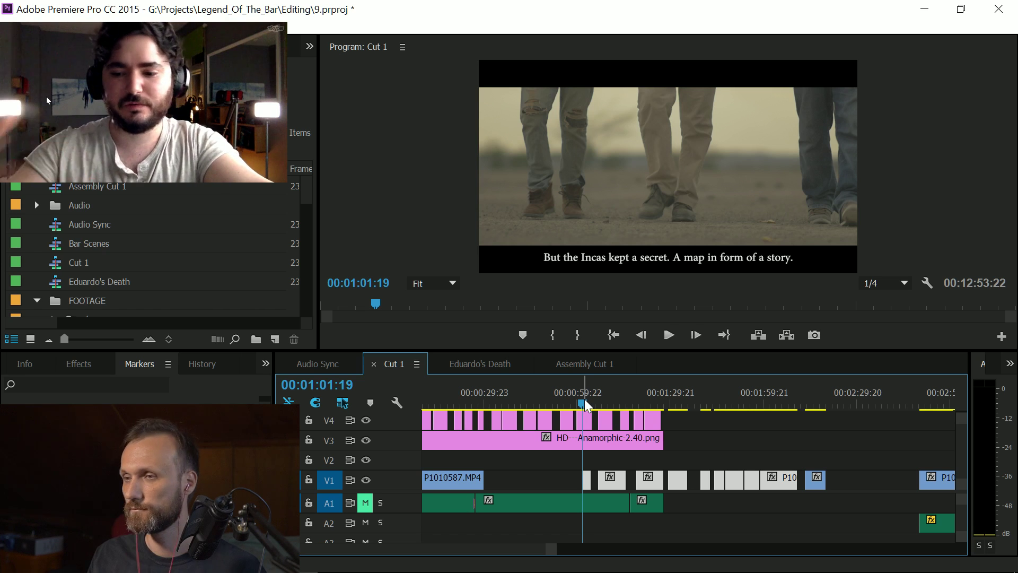
{"action": "key", "text": "space"}
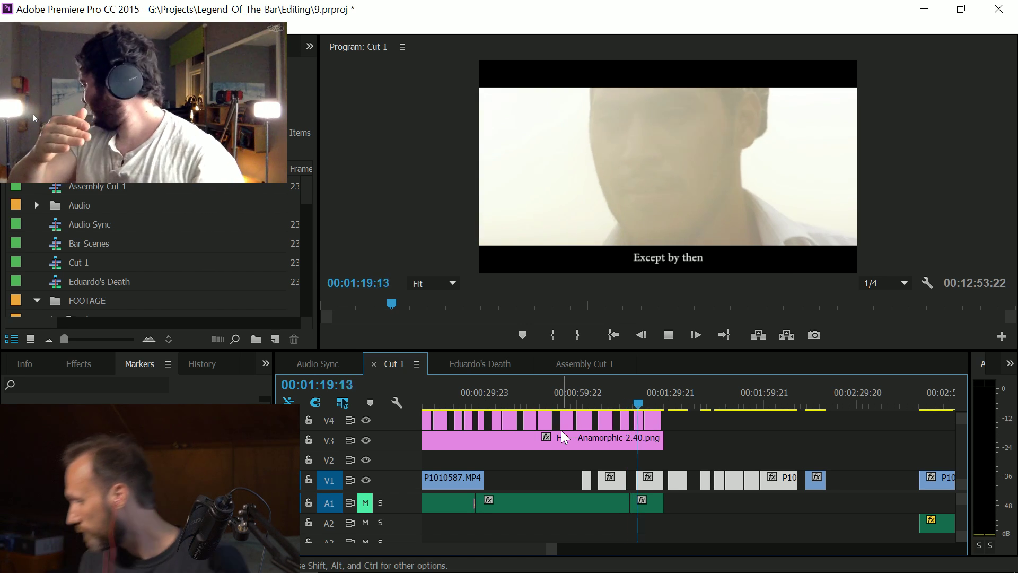
{"action": "left_click", "coordinate": [671, 404]}
{"action": "left_click", "coordinate": [676, 404]}
{"action": "key", "text": "space"}
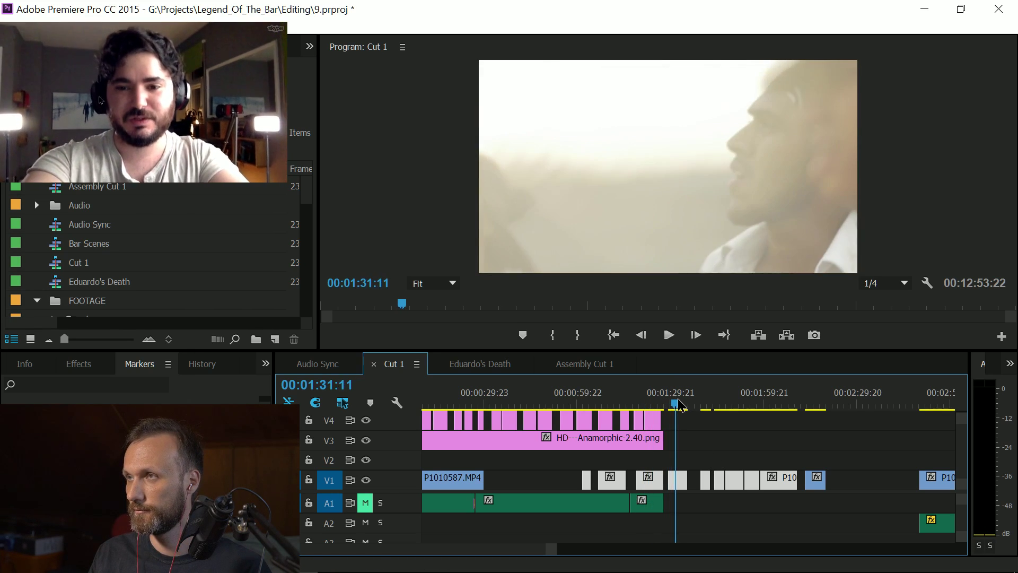
{"action": "key", "text": "space"}
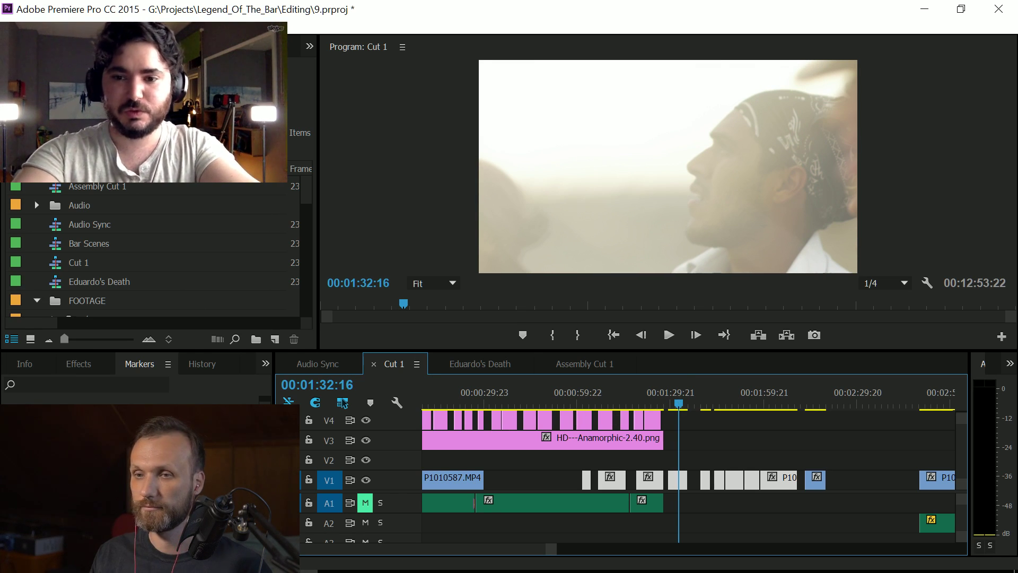
Step: Play back the opening of Cut 1 from 00:00:00:00
{"action": "mouse_move", "coordinate": [343, 560]}
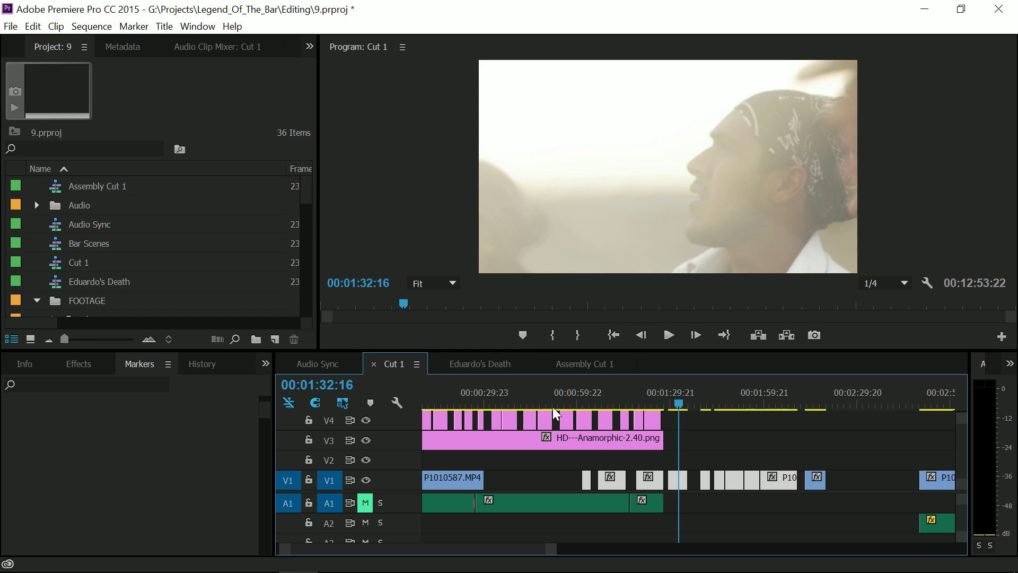
{"action": "left_click_drag", "start_coordinate": [492, 549], "coordinate": [483, 550]}
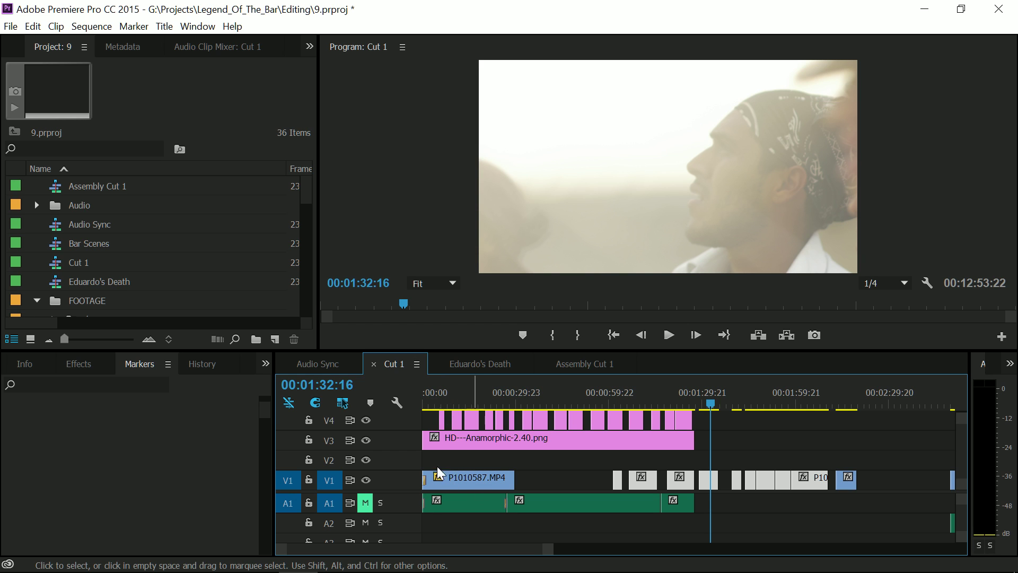
{"action": "left_click", "coordinate": [428, 402]}
{"action": "key", "text": "Home"}
{"action": "key", "text": "space"}
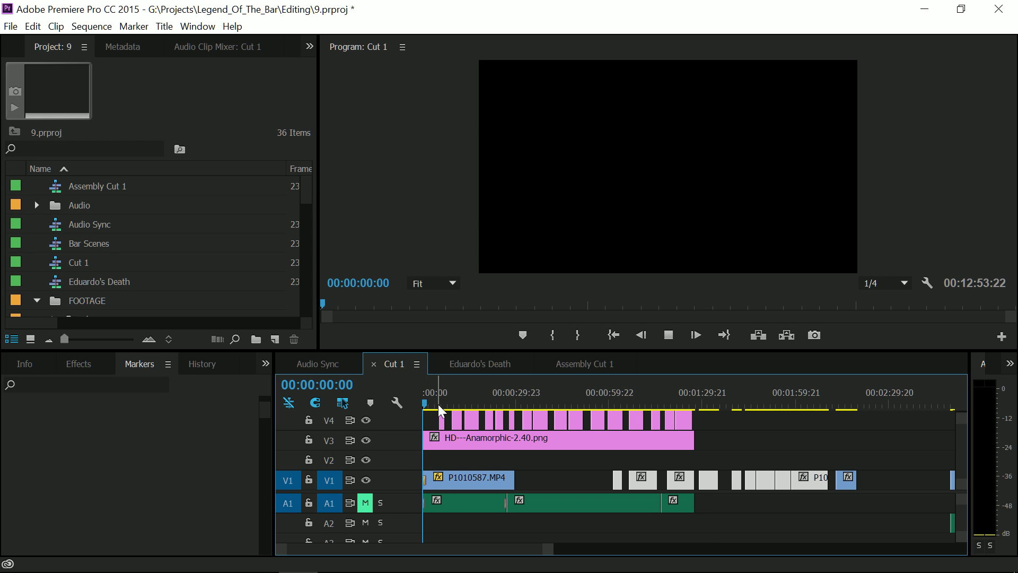
{"action": "key", "text": "space"}
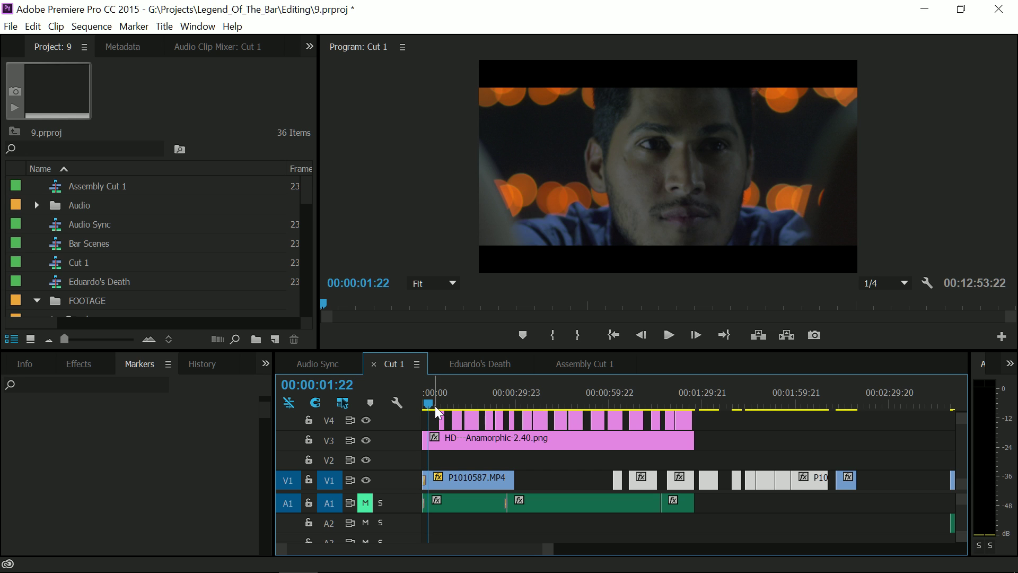
{"action": "key", "text": "space"}
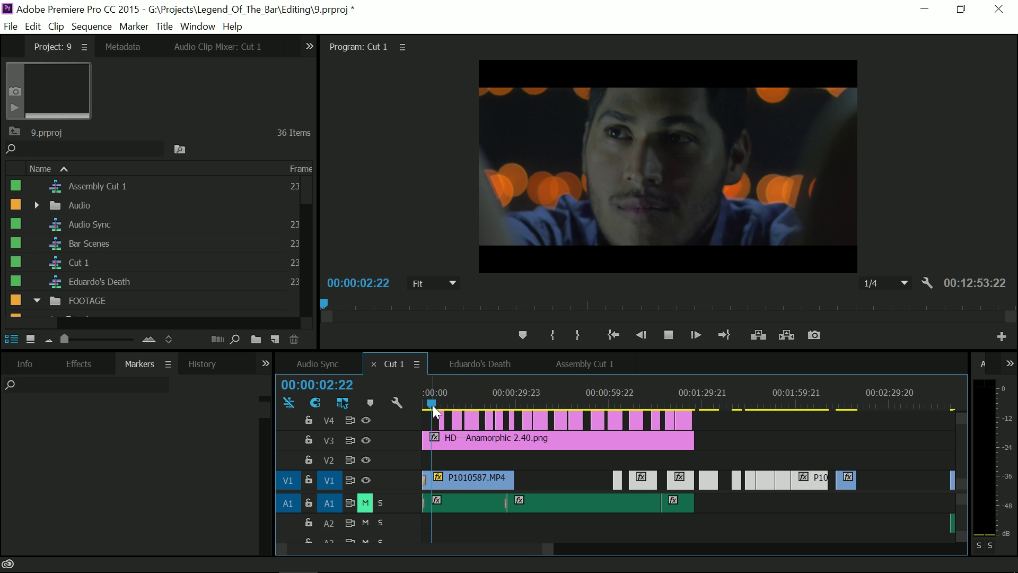
Step: Unmute A1 in Cut 1, review the subtitled opening with sound and examine the end of P1010587.MP4 at 00:00:30:00
{"action": "left_click", "coordinate": [365, 502]}
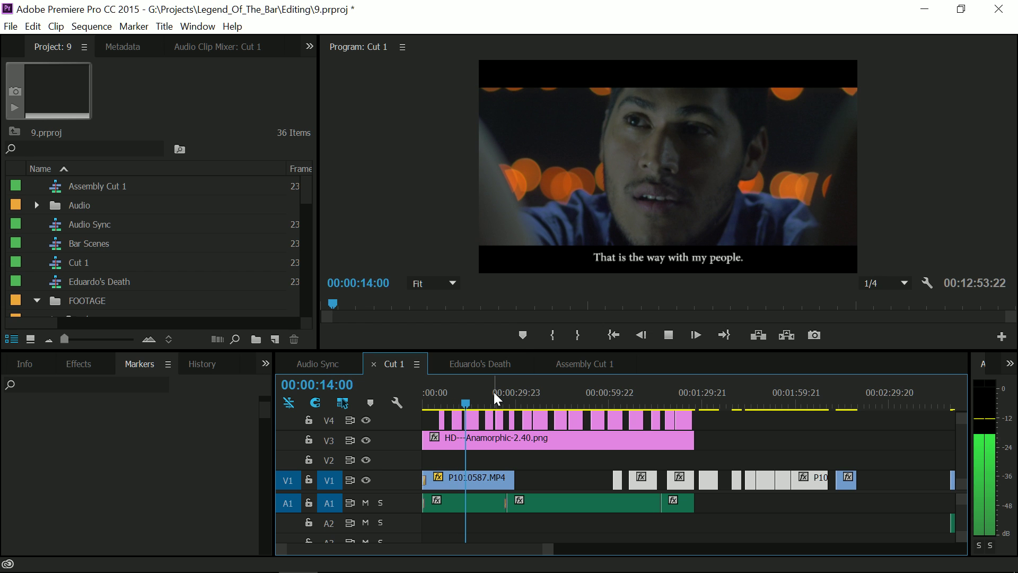
{"action": "key", "text": "space"}
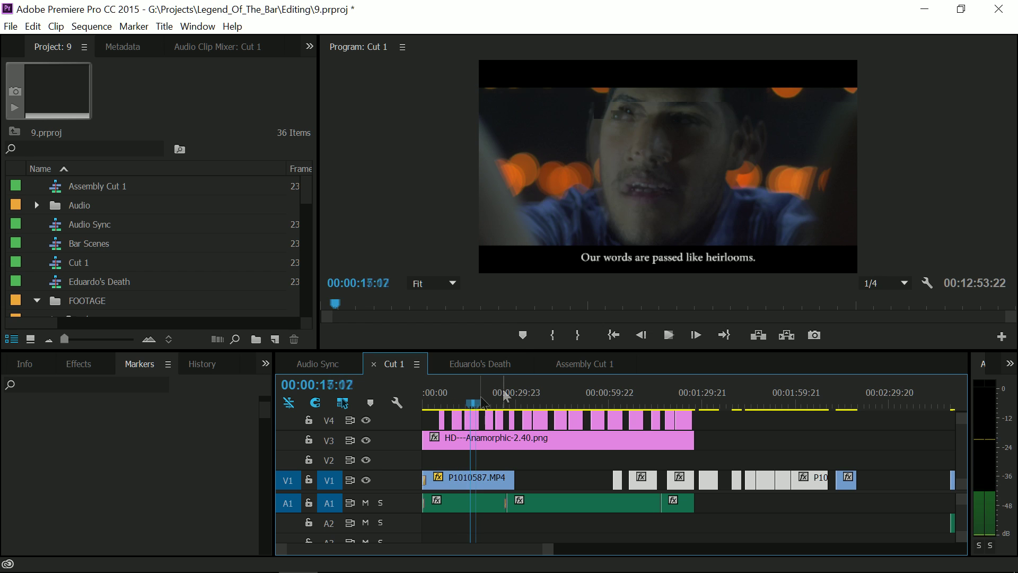
{"action": "left_click_drag", "start_coordinate": [480, 396], "coordinate": [482, 399]}
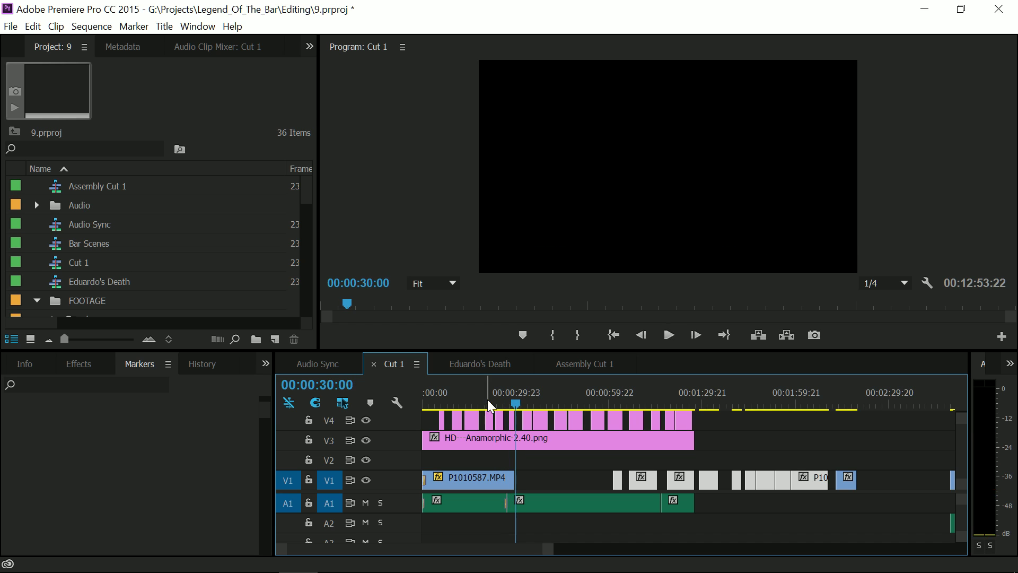
{"action": "key", "text": "equal"}
{"action": "key", "text": "equal"}
{"action": "key", "text": "equal"}
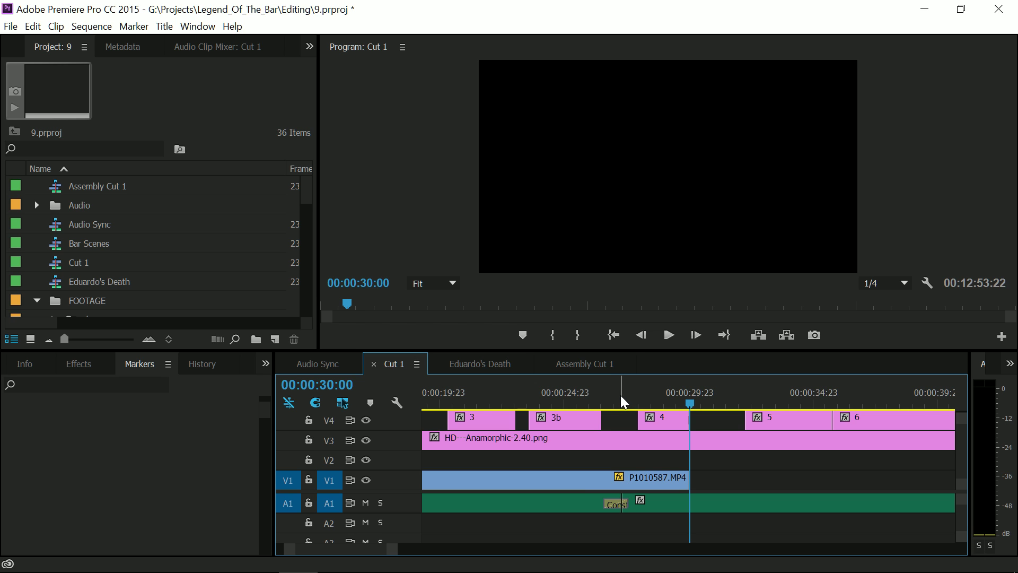
Step: Review the close-up in Cut 1 from 00:00:26:14 through the "So listen carefully." subtitle and the clips that follow
{"action": "left_click", "coordinate": [607, 394]}
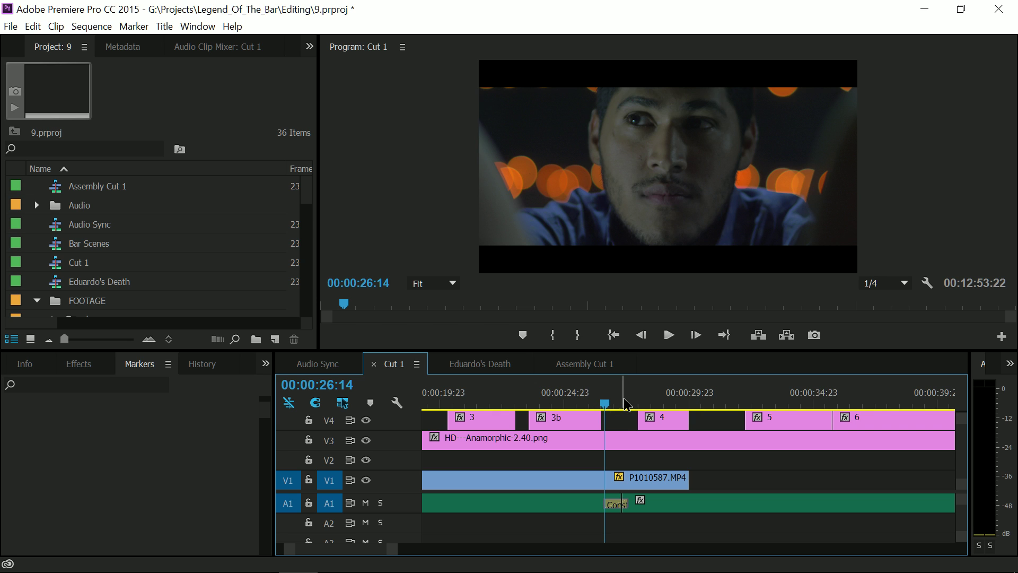
{"action": "left_click_drag", "start_coordinate": [626, 404], "coordinate": [657, 405]}
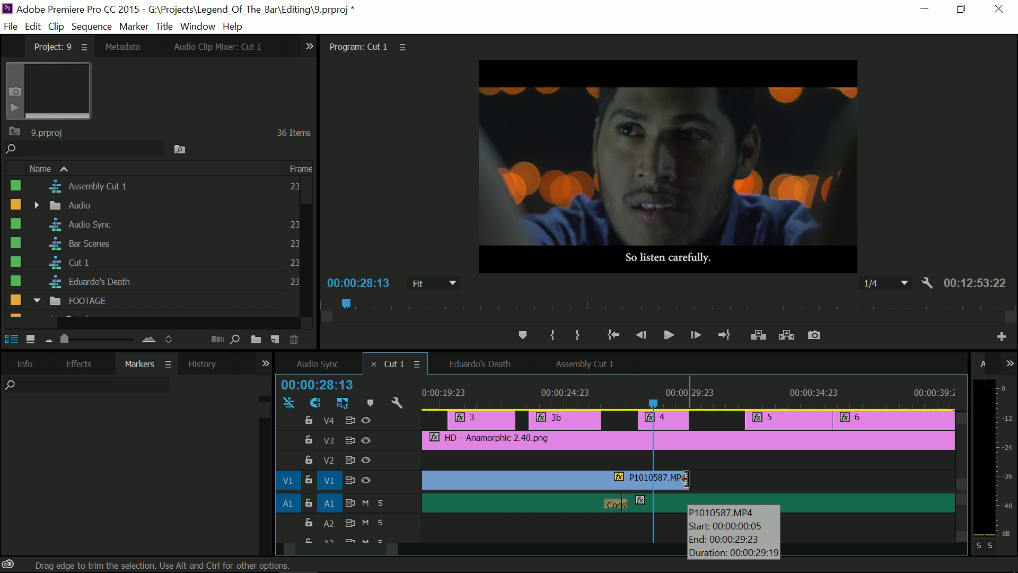
{"action": "key", "text": "minus"}
{"action": "key", "text": "minus"}
{"action": "key", "text": "minus"}
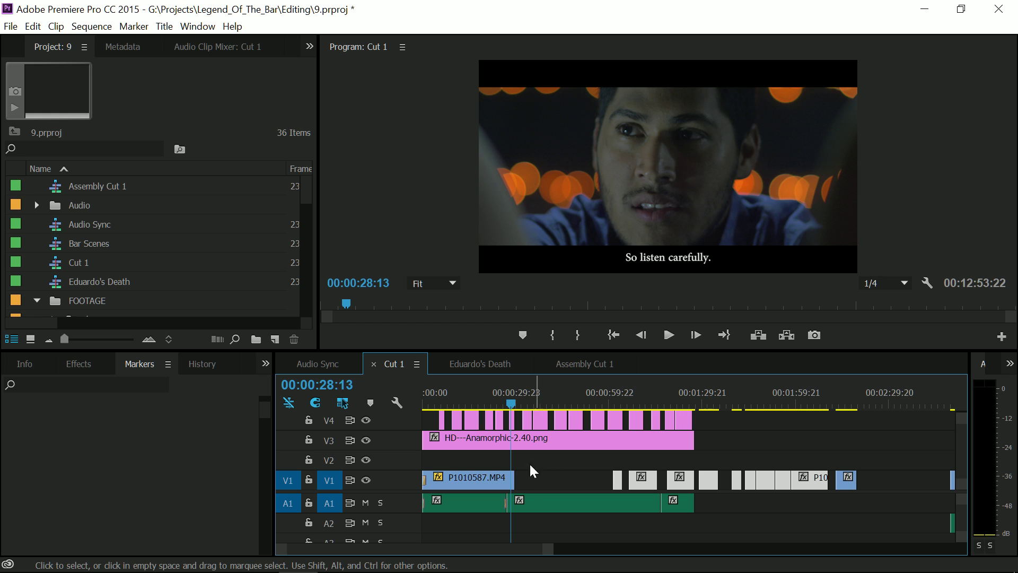
Step: Switch to Chrome and open the tomantosfilms.com/live page
{"action": "left_click", "coordinate": [179, 557]}
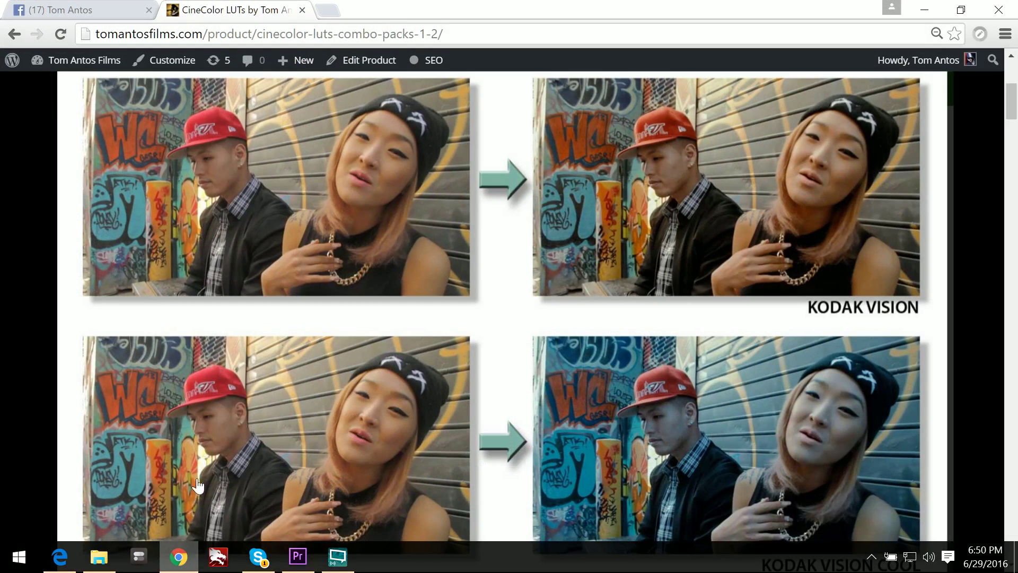
{"action": "left_click", "coordinate": [265, 34]}
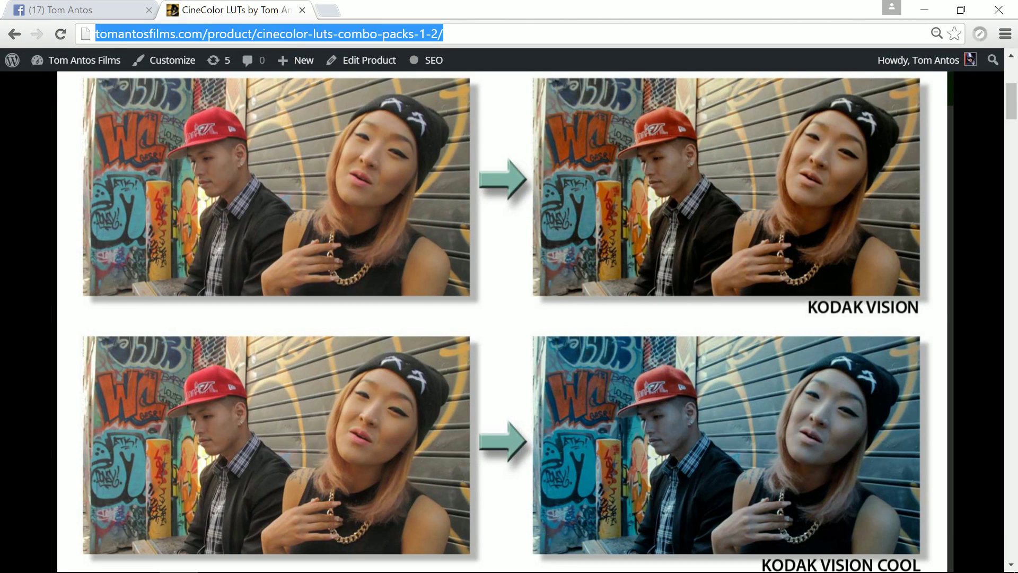
{"action": "left_click", "coordinate": [208, 34]}
{"action": "left_click_drag", "start_coordinate": [208, 34], "coordinate": [444, 34]}
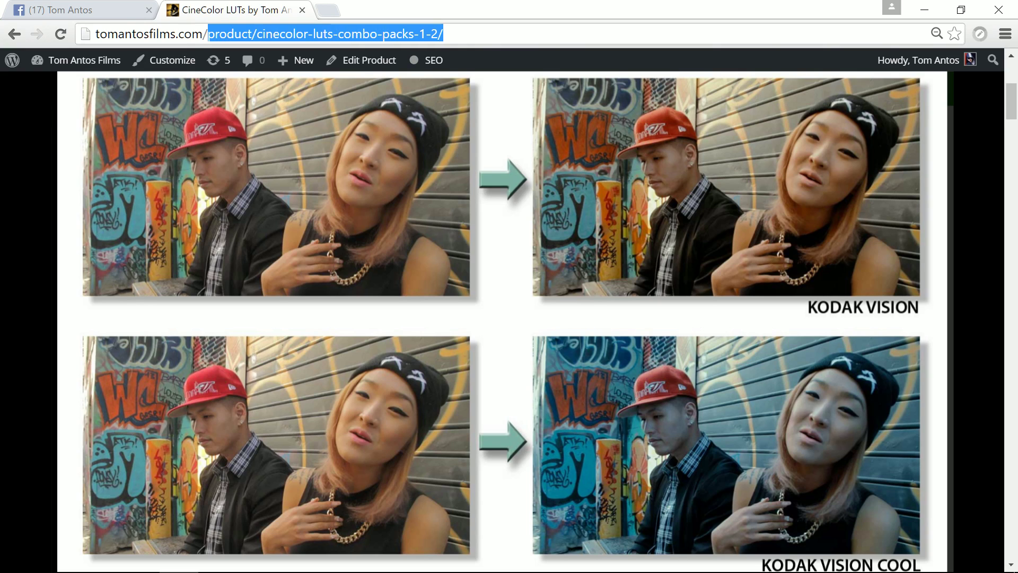
{"action": "type", "text": "liv"}
{"action": "key", "text": "Return"}
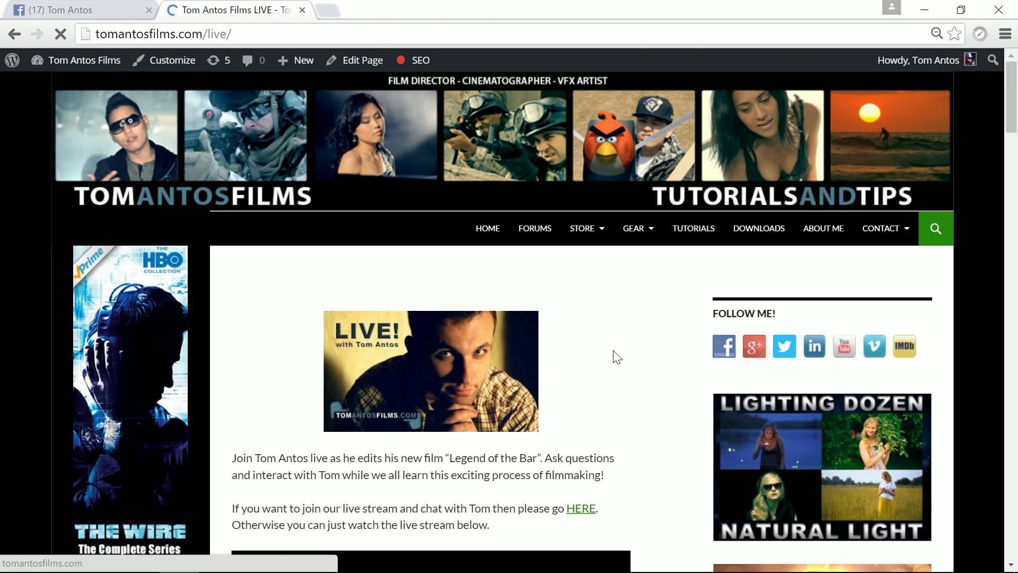
Step: Look over the live-stream page's description and embedded video, and return to the Premiere Pro project
{"action": "scroll", "coordinate": [617, 356], "scroll_direction": "down", "scroll_amount": 6}
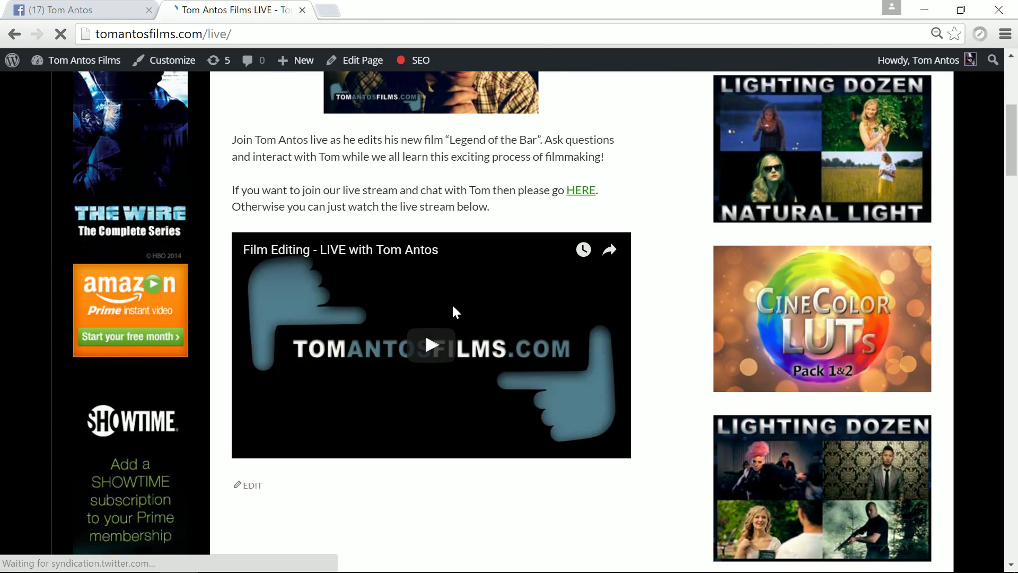
{"action": "scroll", "coordinate": [369, 295], "scroll_direction": "up", "scroll_amount": 2}
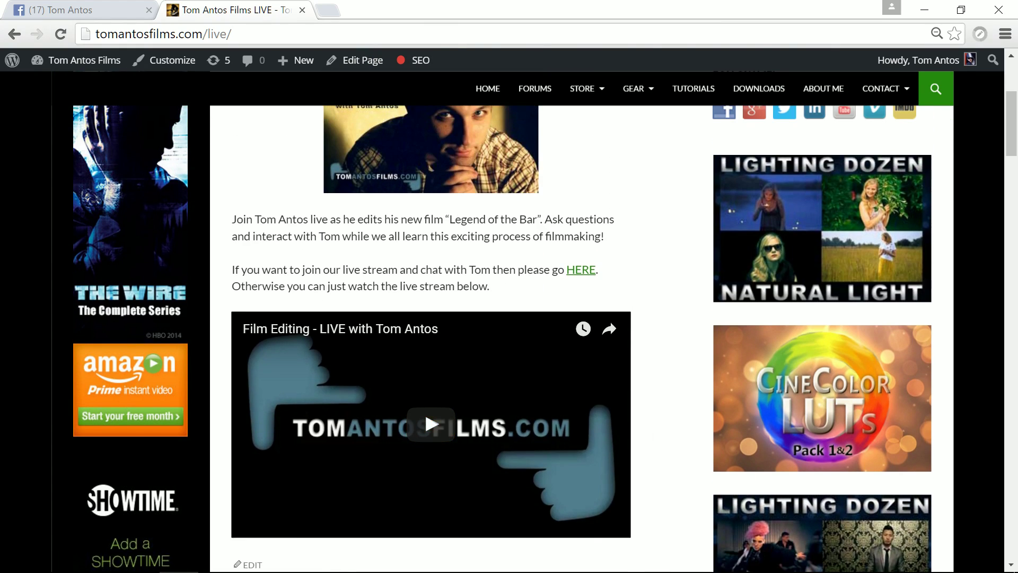
{"action": "scroll", "coordinate": [374, 269], "scroll_direction": "up", "scroll_amount": 2}
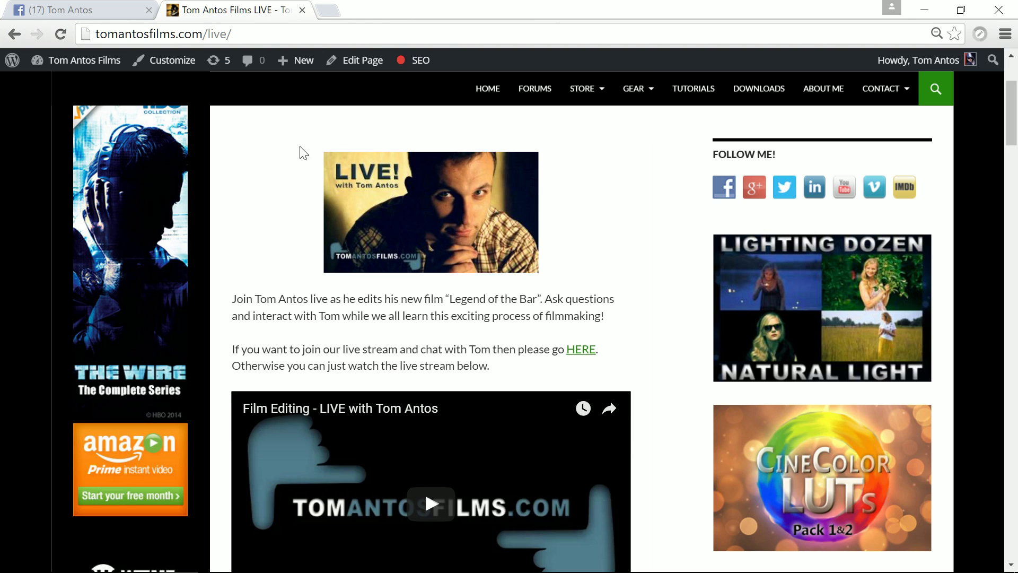
{"action": "scroll", "coordinate": [303, 152], "scroll_direction": "up", "scroll_amount": 3}
{"action": "left_click", "coordinate": [924, 10]}
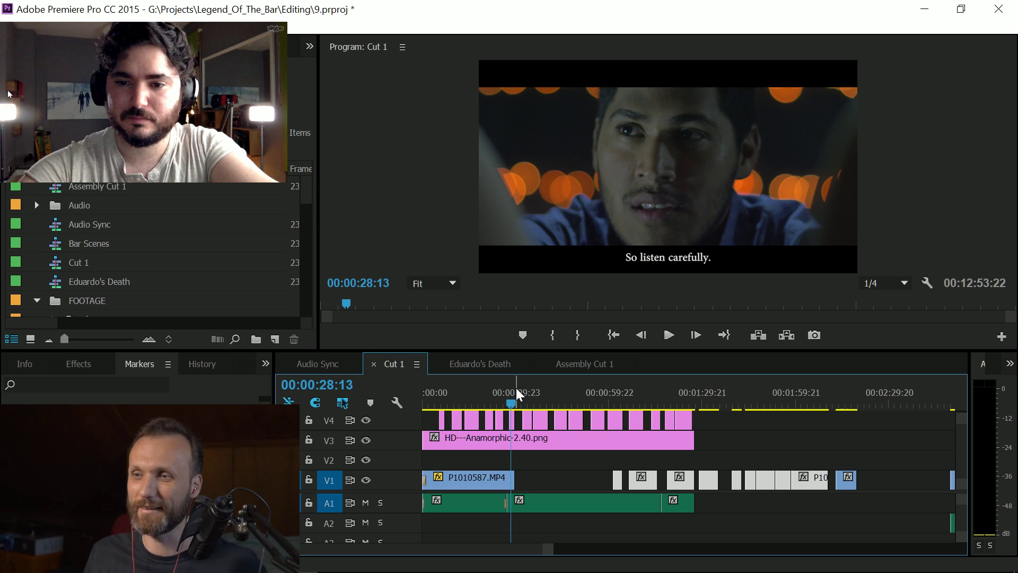
Step: Play back the end of clip P1010587.MP4 from 00:00:27:06 through the "So listen carefully." subtitle
{"action": "key", "text": "equal"}
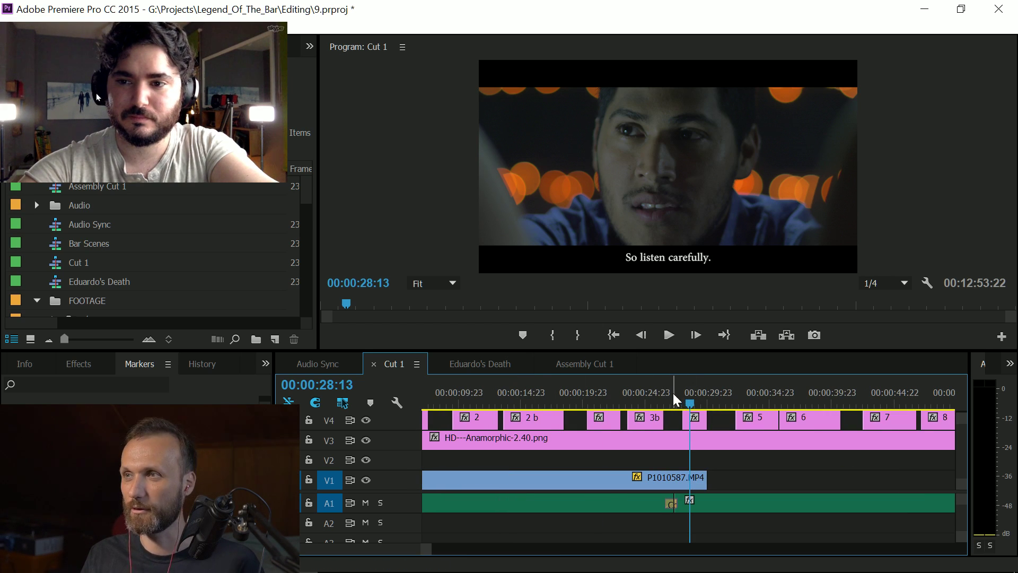
{"action": "left_click", "coordinate": [670, 393]}
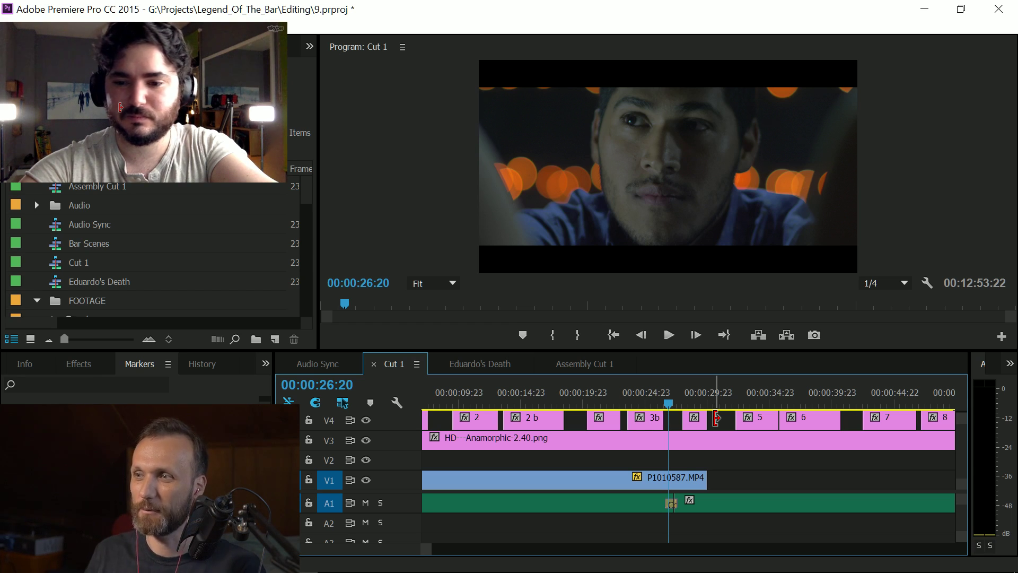
{"action": "left_click", "coordinate": [674, 403]}
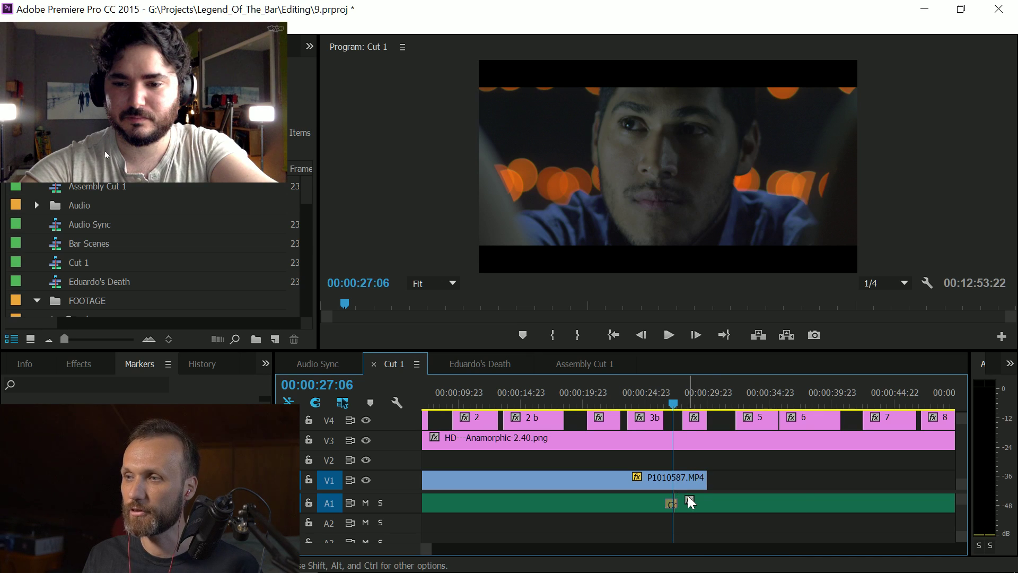
{"action": "key", "text": "space"}
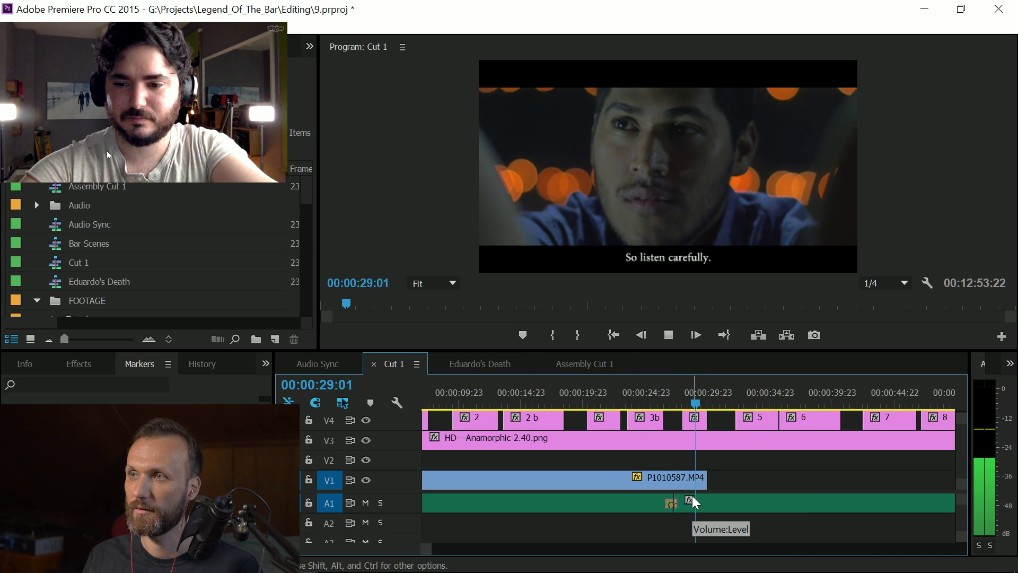
{"action": "key", "text": "space"}
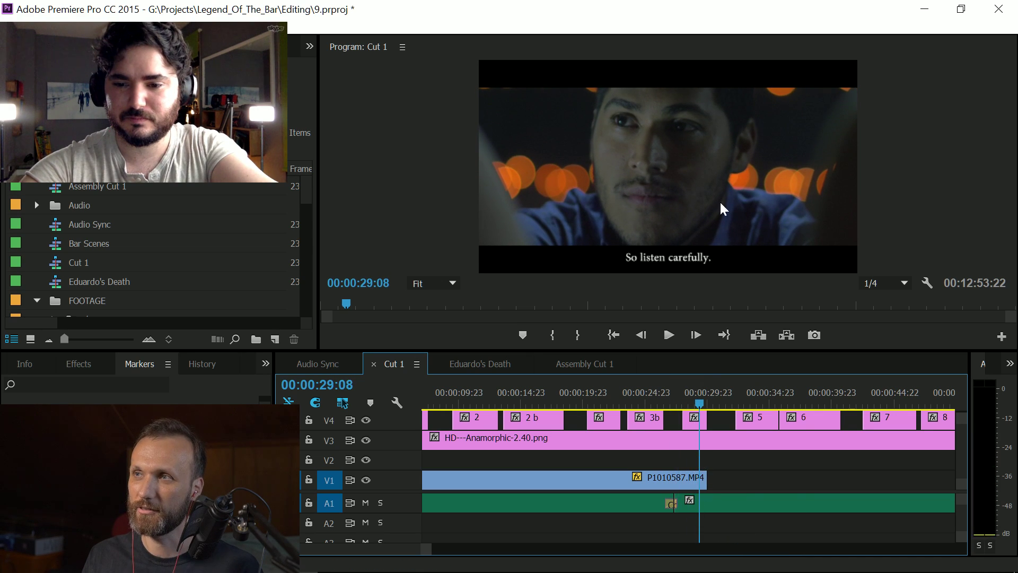
Step: Play back the narration on A1 over the empty stretch of V1 that follows clip P1010587.MP4, up to the sand storm subtitle
{"action": "left_click", "coordinate": [710, 503]}
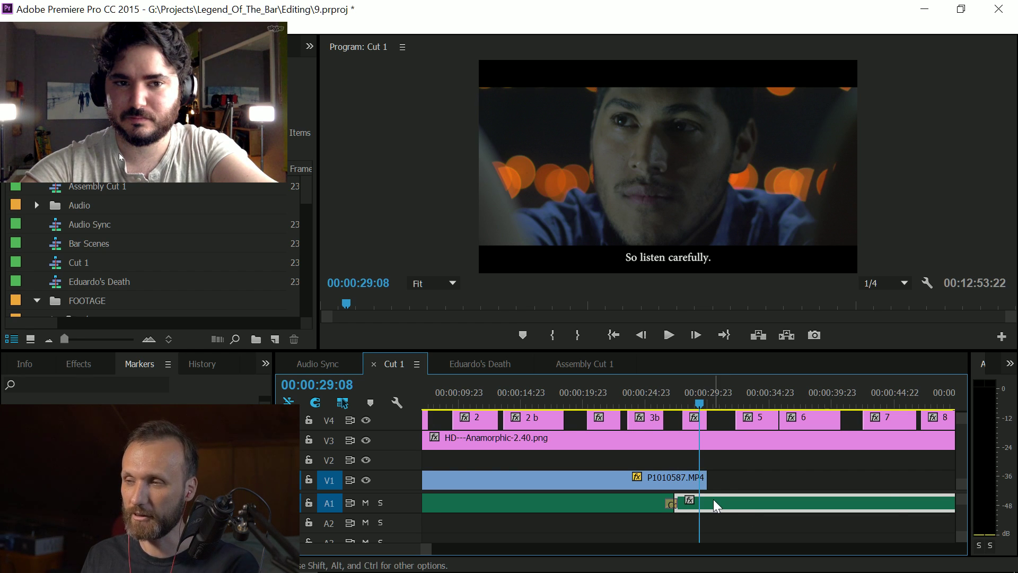
{"action": "key", "text": "minus"}
{"action": "key", "text": "minus"}
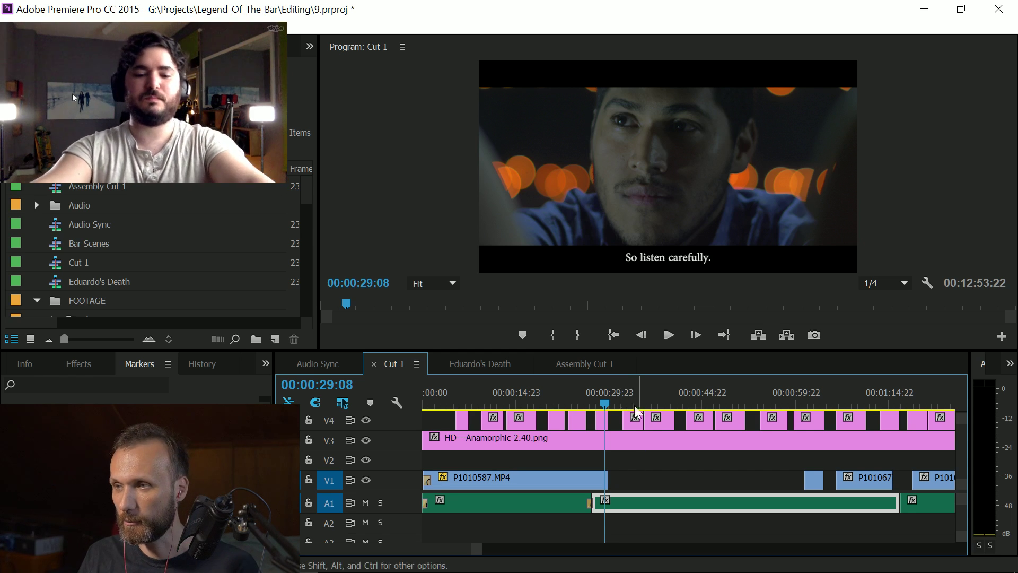
{"action": "key", "text": "space"}
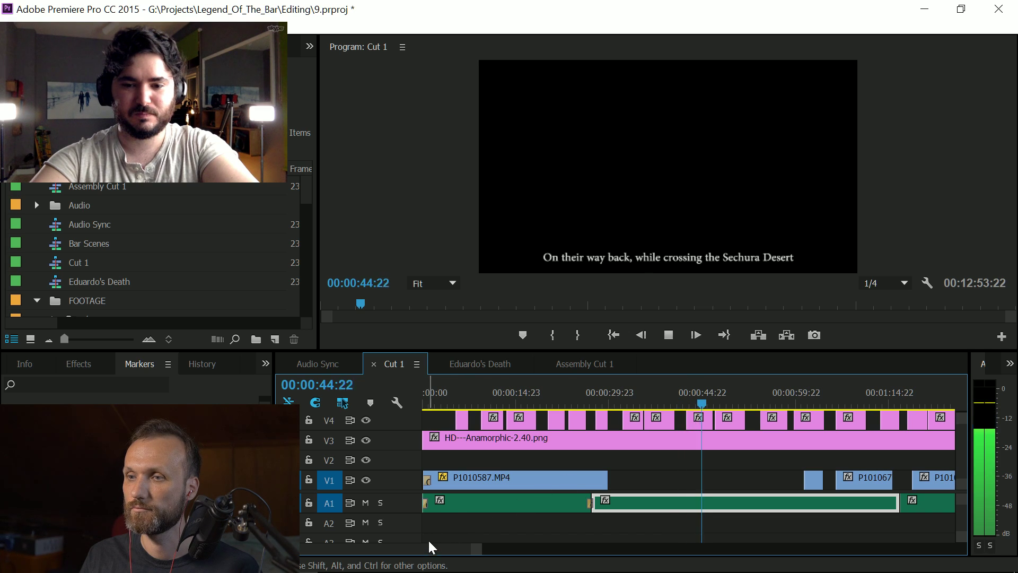
{"action": "scroll", "coordinate": [428, 539], "scroll_direction": "down", "scroll_amount": 3}
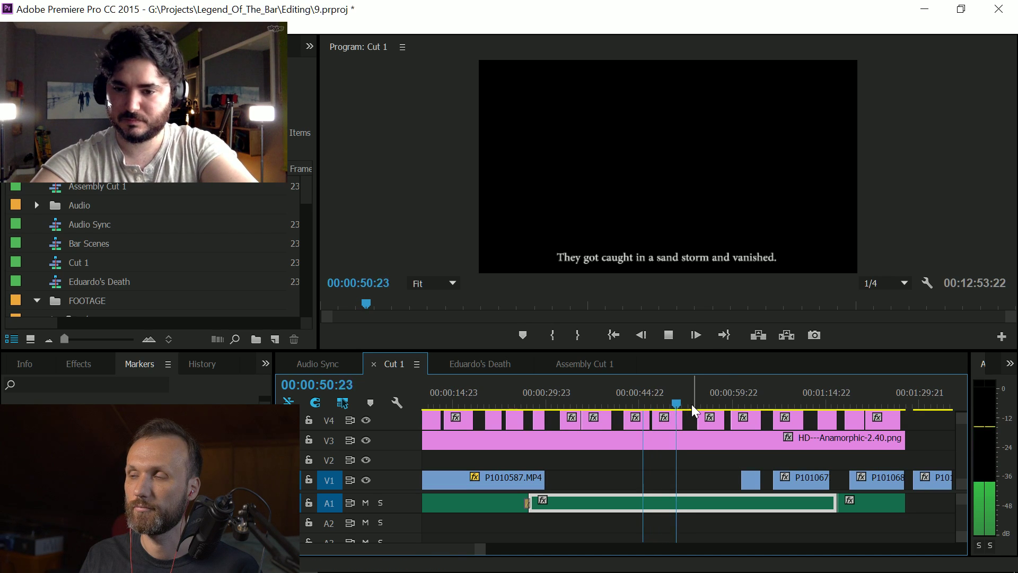
{"action": "key", "text": "space"}
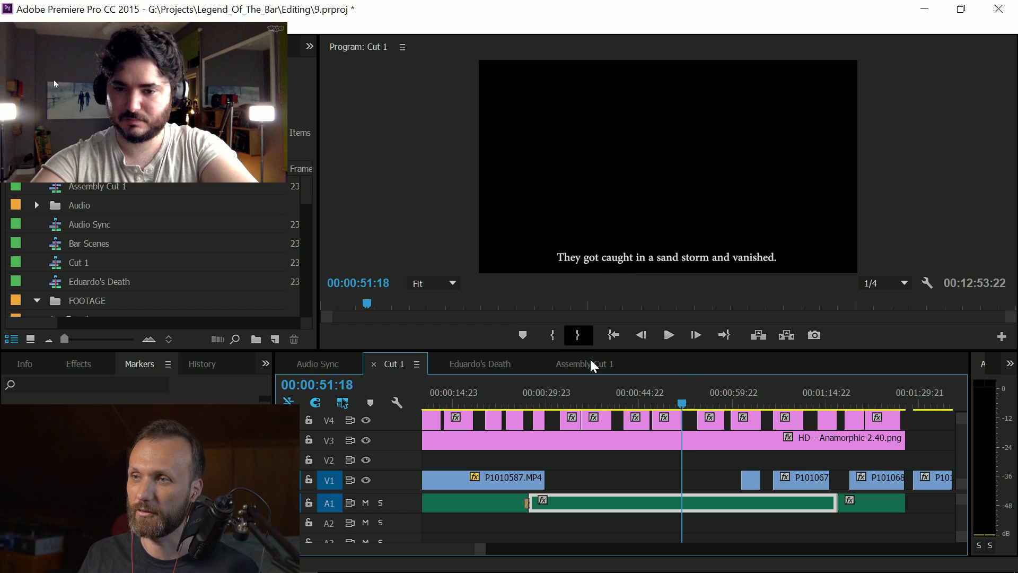
Step: Move the short clip of walking legs on V1 to about 00:00:44, under the "crossing the Sechura Desert" subtitle
{"action": "left_click", "coordinate": [572, 403]}
{"action": "left_click", "coordinate": [589, 402]}
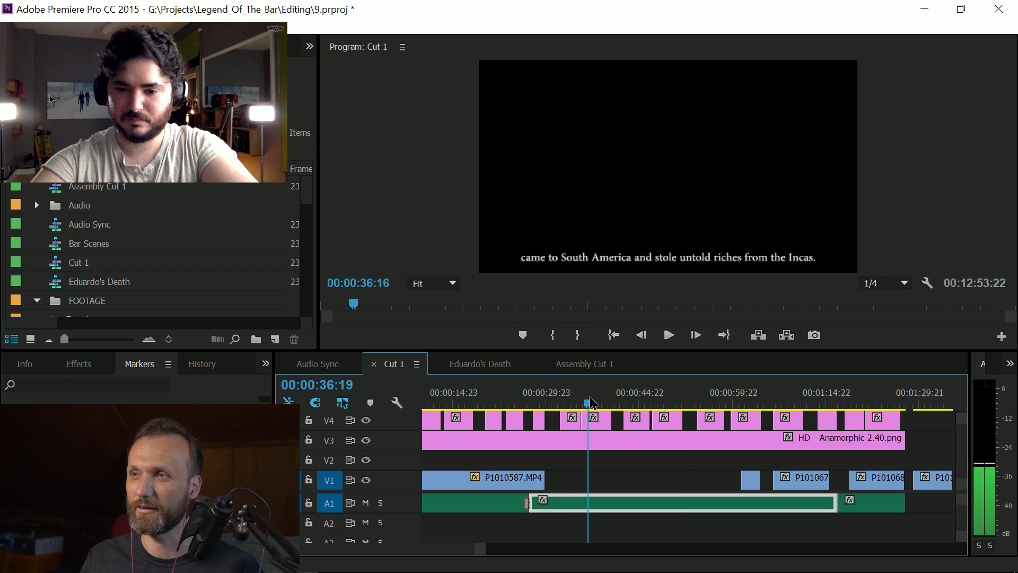
{"action": "left_click", "coordinate": [634, 399]}
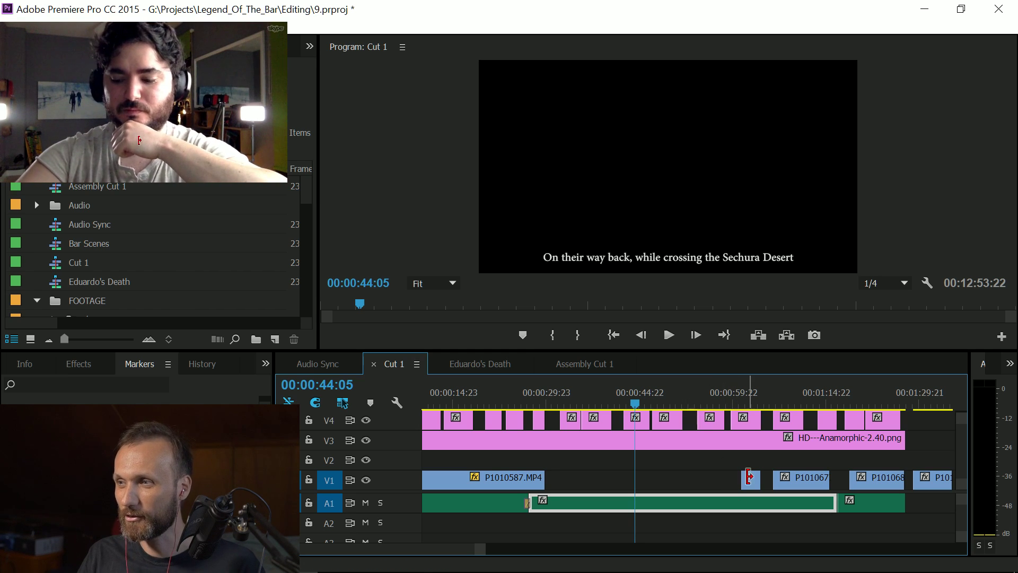
{"action": "left_click_drag", "start_coordinate": [731, 480], "coordinate": [639, 480]}
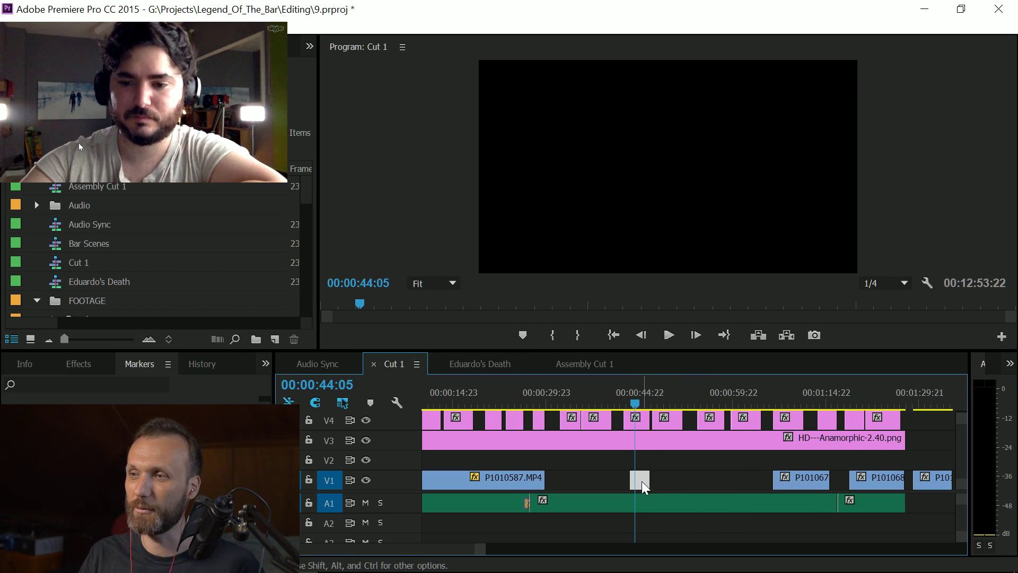
Step: Mute audio track A1 and preview the moved legs clip and the walking-silhouettes clip at 00:01:08:08
{"action": "left_click", "coordinate": [365, 502]}
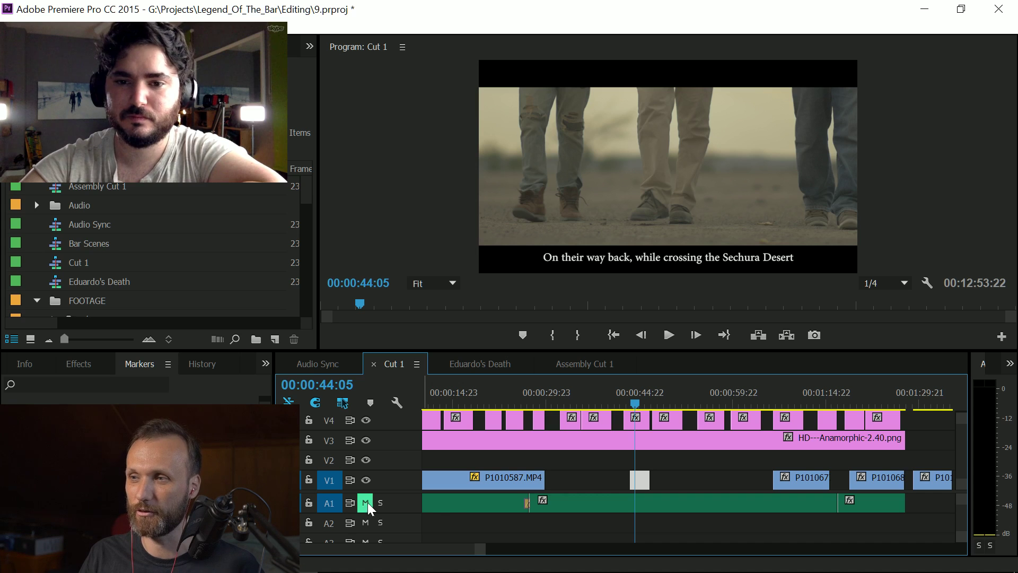
{"action": "key", "text": "space"}
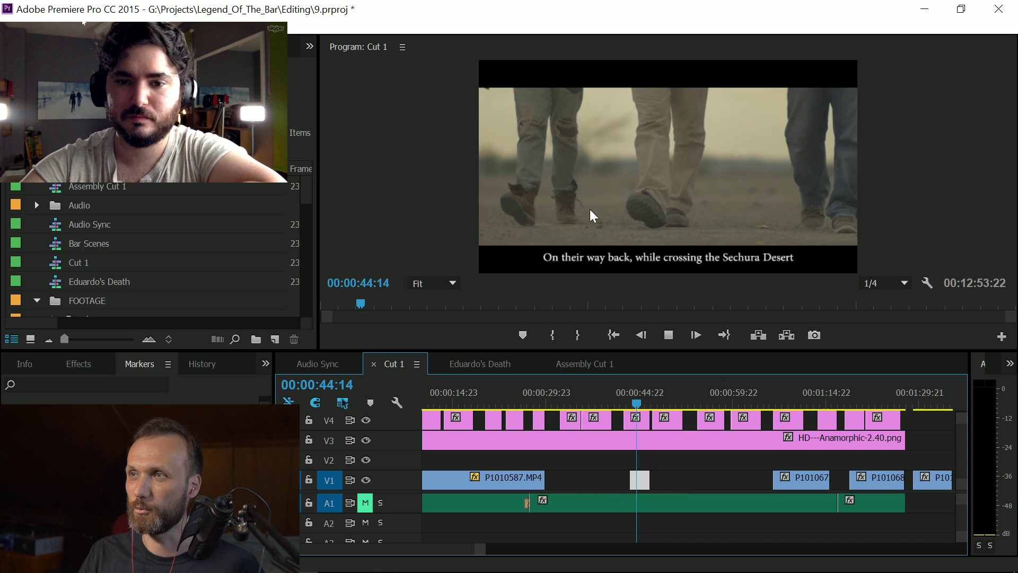
{"action": "key", "text": "space"}
{"action": "left_click", "coordinate": [784, 403]}
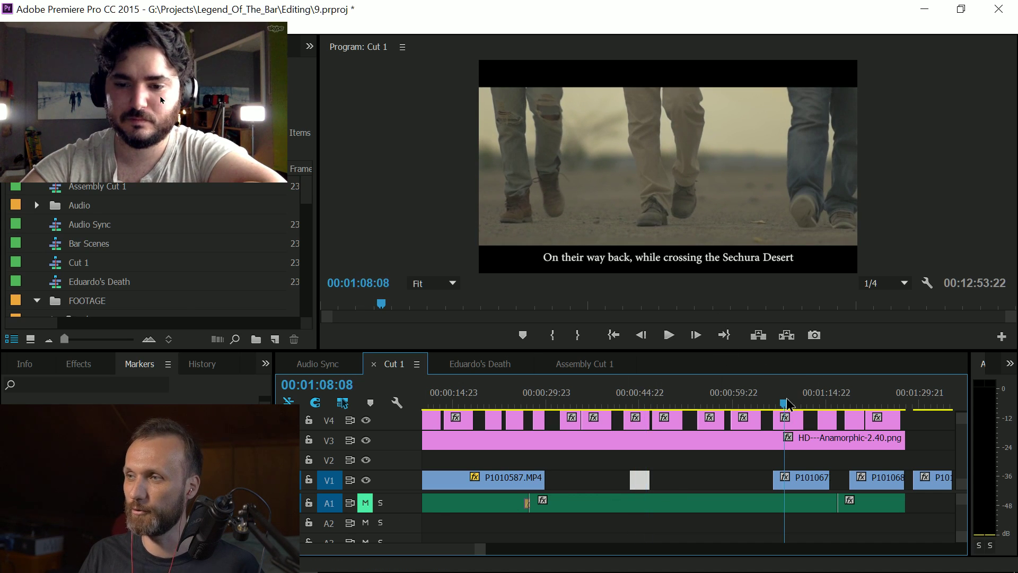
{"action": "key", "text": "space"}
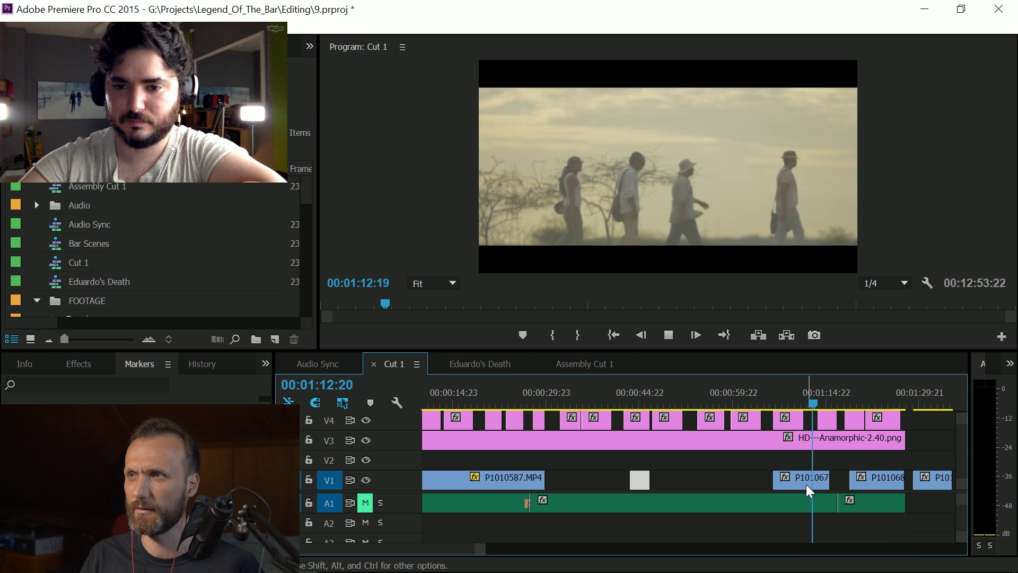
{"action": "key", "text": "space"}
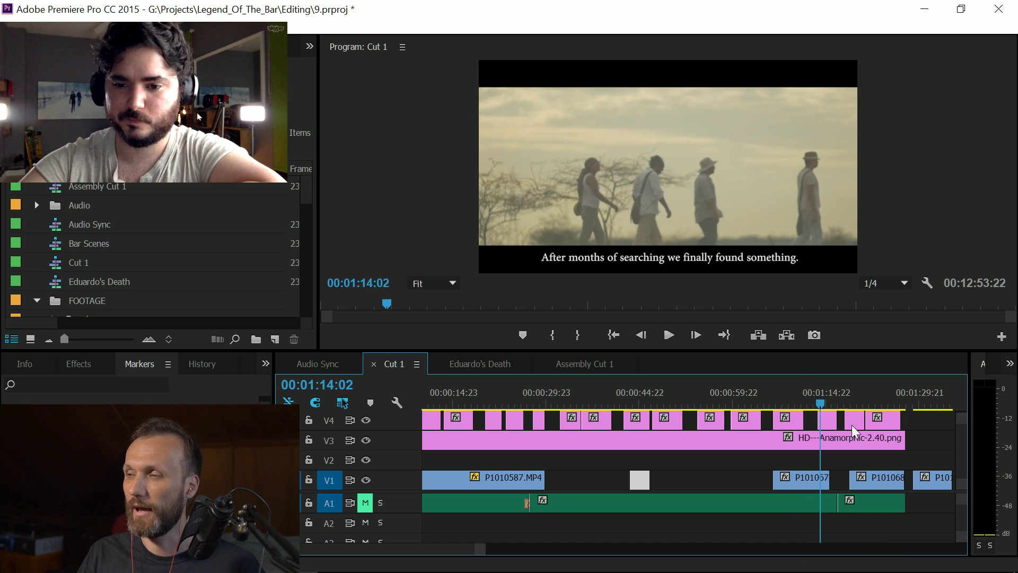
Step: Move the remaining desert clips from V1 earlier in the sequence, spreading them over V1 and V2 around the legs clip beneath the narration subtitles
{"action": "left_click_drag", "start_coordinate": [423, 551], "coordinate": [427, 553]}
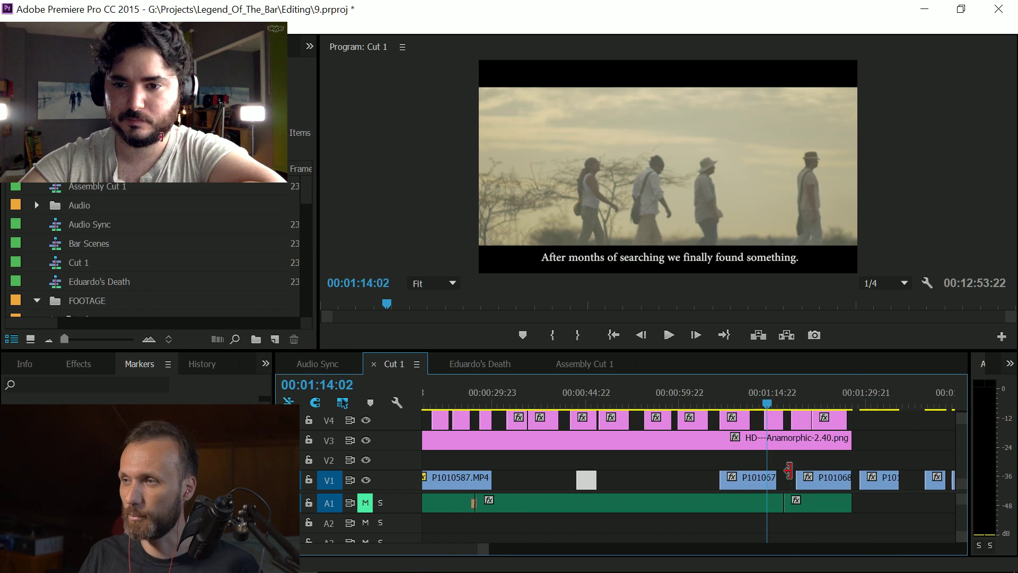
{"action": "left_click_drag", "start_coordinate": [759, 481], "coordinate": [558, 468]}
{"action": "left_click_drag", "start_coordinate": [829, 476], "coordinate": [679, 480]}
{"action": "left_click_drag", "start_coordinate": [882, 477], "coordinate": [692, 460]}
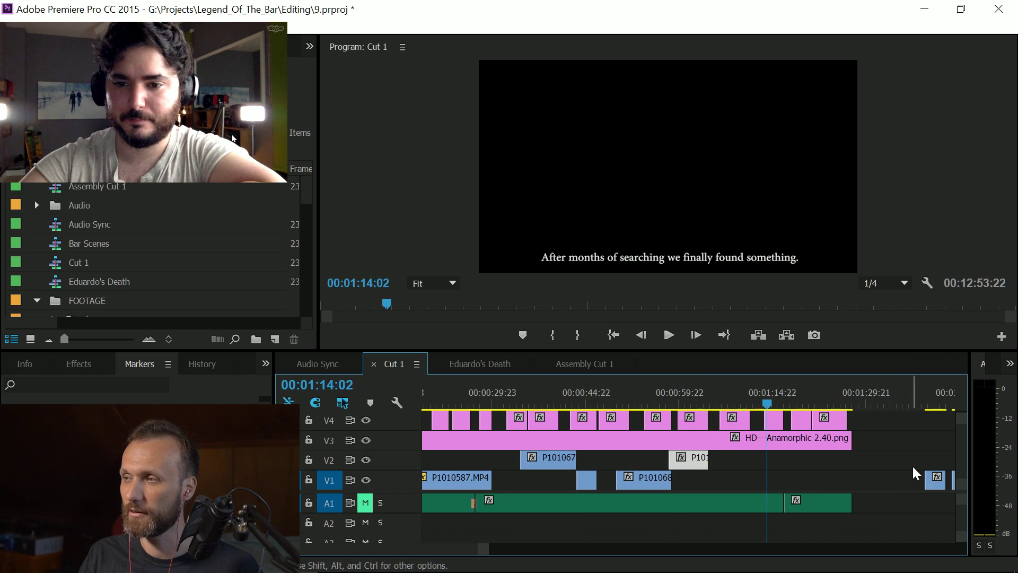
{"action": "left_click_drag", "start_coordinate": [933, 477], "coordinate": [676, 459]}
{"action": "key", "text": "backslash"}
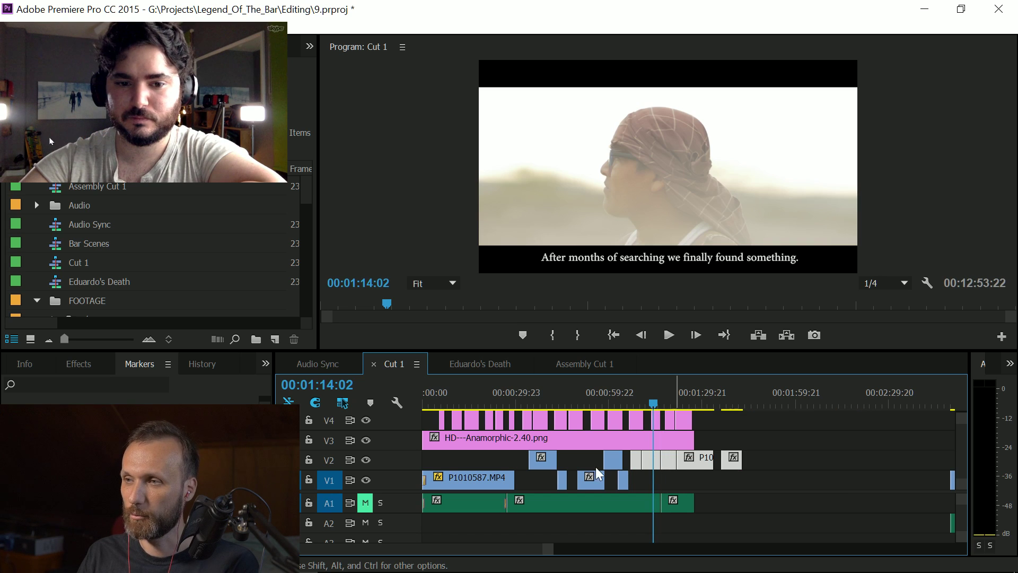
{"action": "key", "text": "backslash"}
{"action": "key", "text": "backslash"}
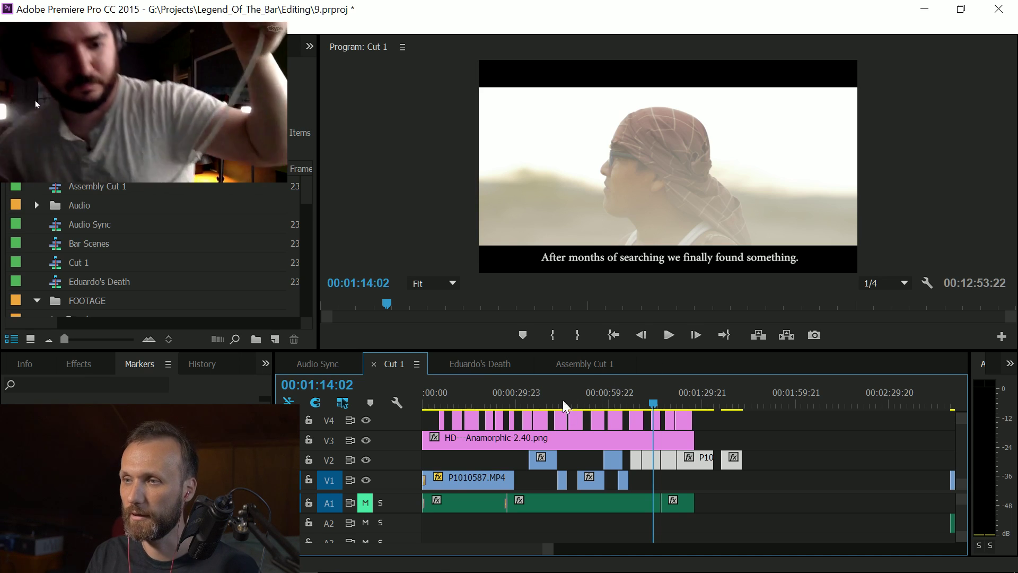
Step: Move the V2 clip at about 00:01:18 to V1, just after clip P1010587.MP4, and go to 00:00:29:03
{"action": "left_click", "coordinate": [689, 480]}
{"action": "left_click_drag", "start_coordinate": [656, 402], "coordinate": [527, 481]}
{"action": "left_click", "coordinate": [671, 462]}
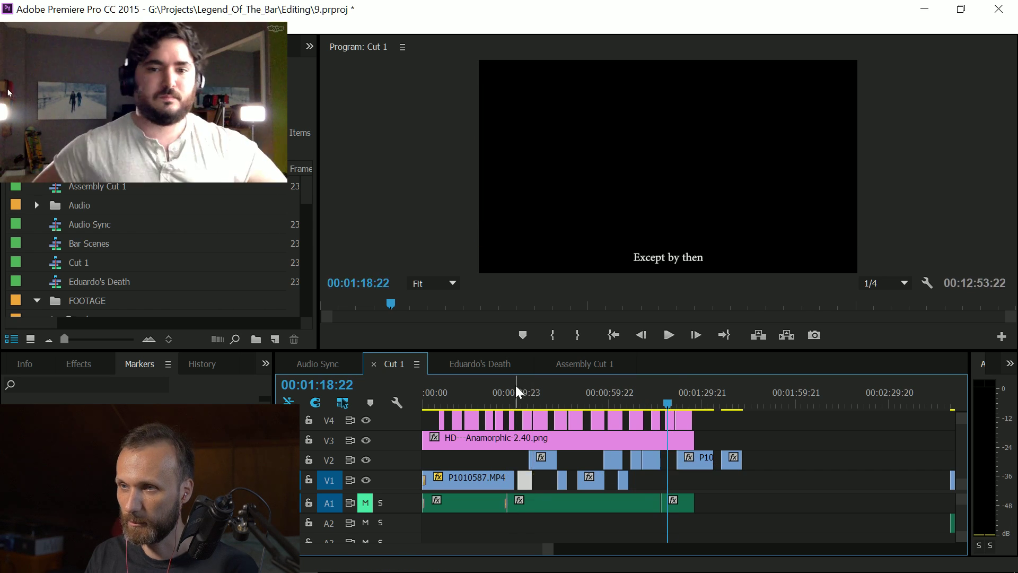
{"action": "left_click", "coordinate": [515, 397]}
{"action": "key", "text": "="}
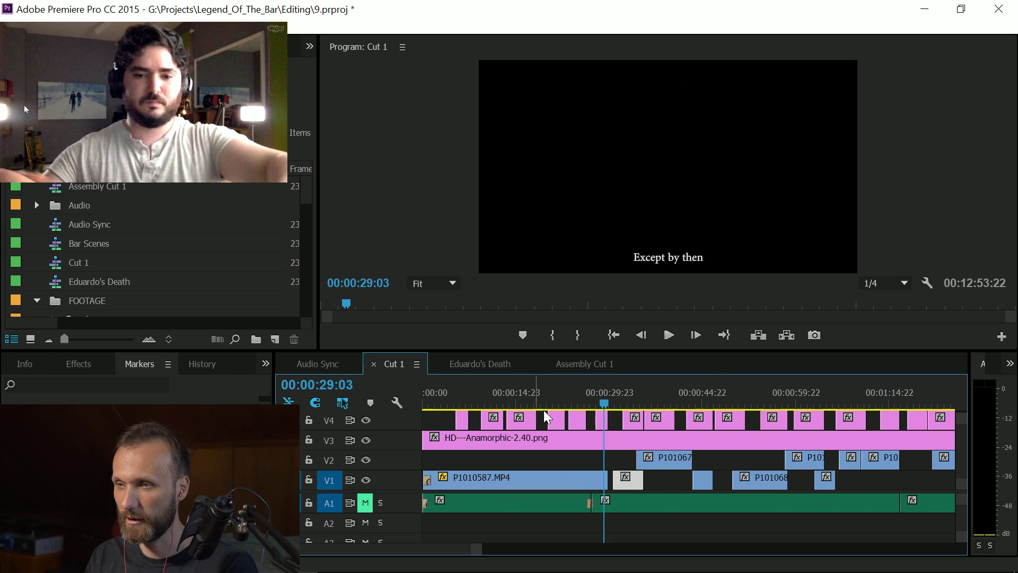
Step: Move clip P1010686.MP4 on V1 back against the end of P1010587.MP4 and review the close-up just before the cut
{"action": "left_click_drag", "start_coordinate": [416, 552], "coordinate": [374, 548]}
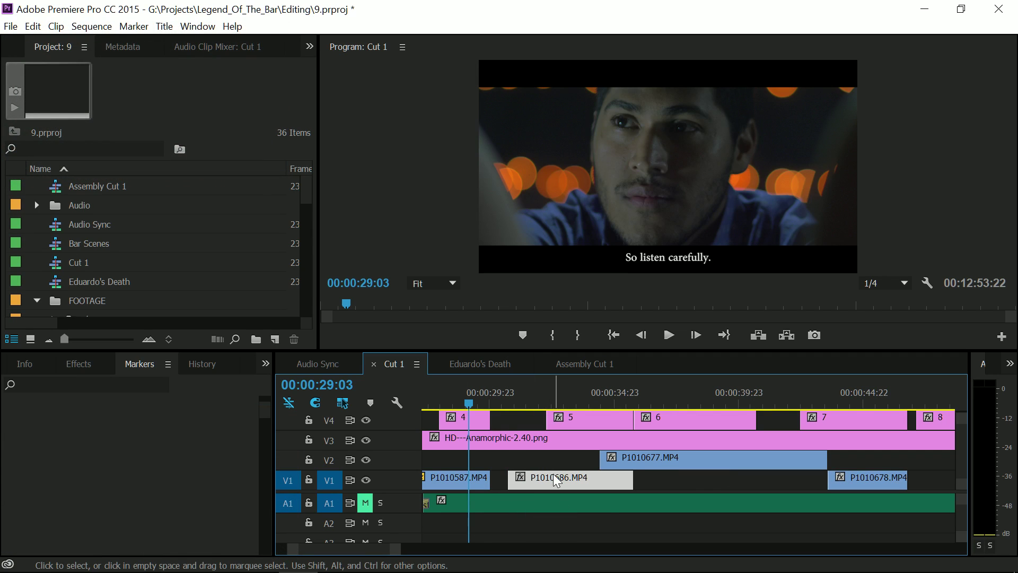
{"action": "left_click_drag", "start_coordinate": [555, 479], "coordinate": [538, 479]}
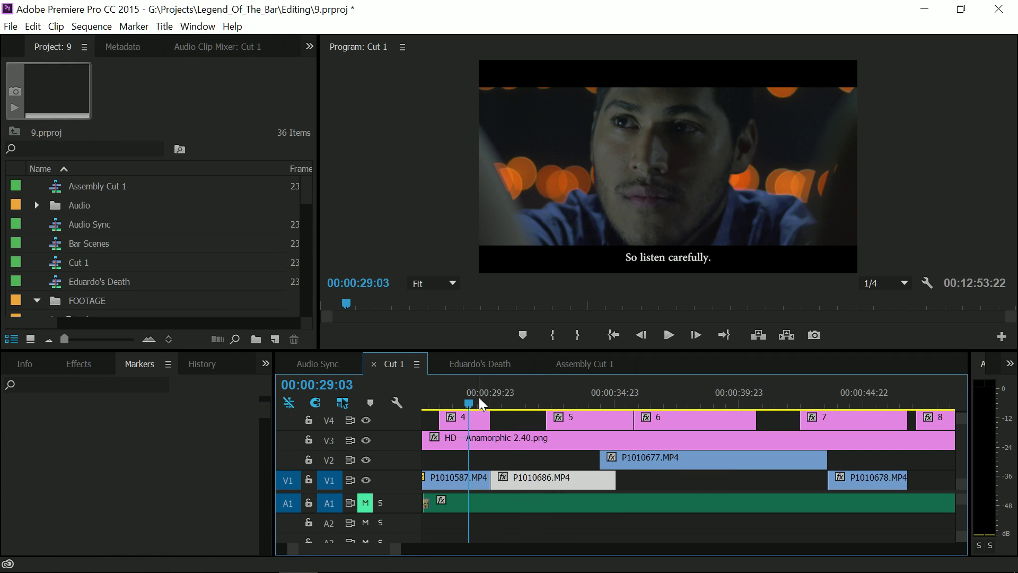
{"action": "left_click_drag", "start_coordinate": [483, 406], "coordinate": [457, 406]}
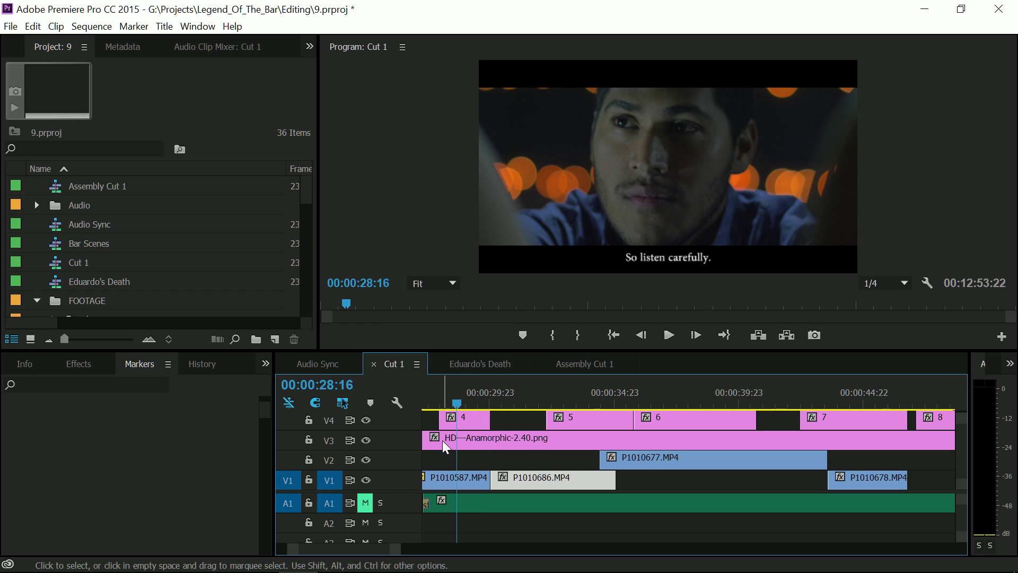
{"action": "key", "text": "minus"}
{"action": "left_click", "coordinate": [555, 403]}
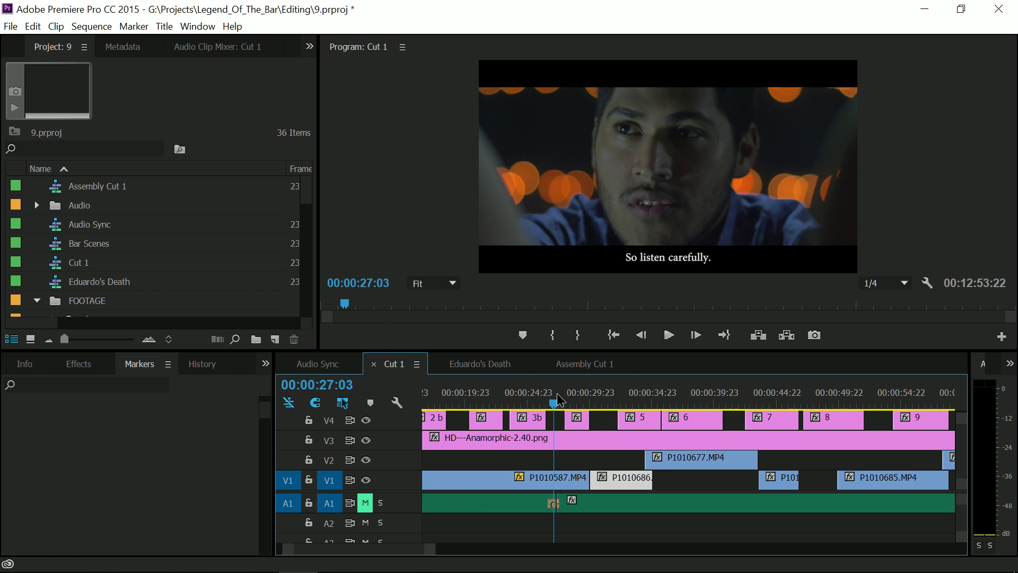
{"action": "left_click_drag", "start_coordinate": [563, 401], "coordinate": [567, 391]}
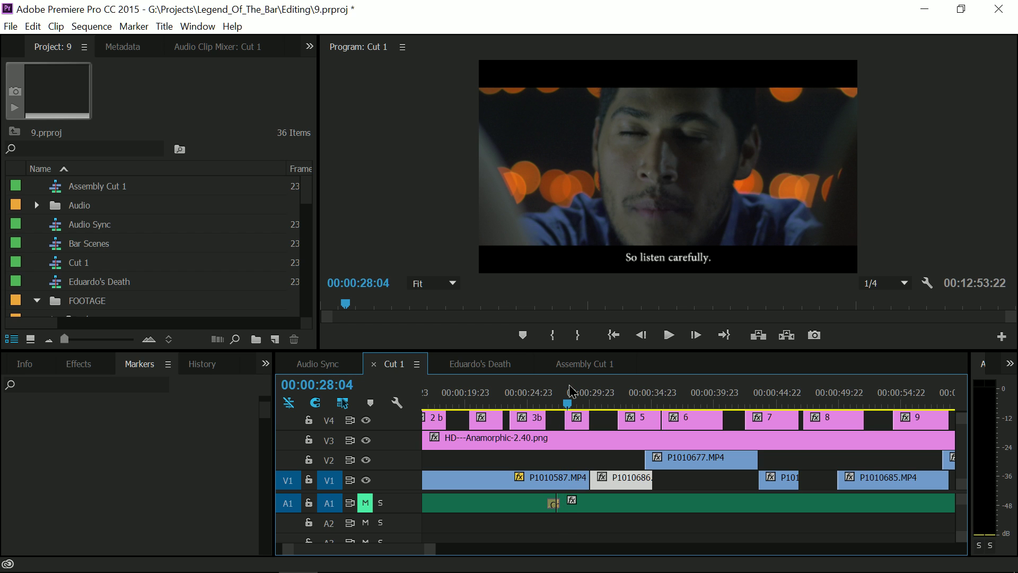
Step: Apply the default Cross Dissolve at the cut between P1010587.MP4 and P1010686.MP4 on V1
{"action": "mouse_move", "coordinate": [582, 478]}
{"action": "left_mouse_down"}
{"action": "mouse_move", "coordinate": [569, 474]}
{"action": "mouse_move", "coordinate": [610, 483]}
{"action": "mouse_move", "coordinate": [592, 484]}
{"action": "left_mouse_up"}
{"action": "key", "text": "="}
{"action": "key", "text": "="}
{"action": "right_click", "coordinate": [718, 477]}
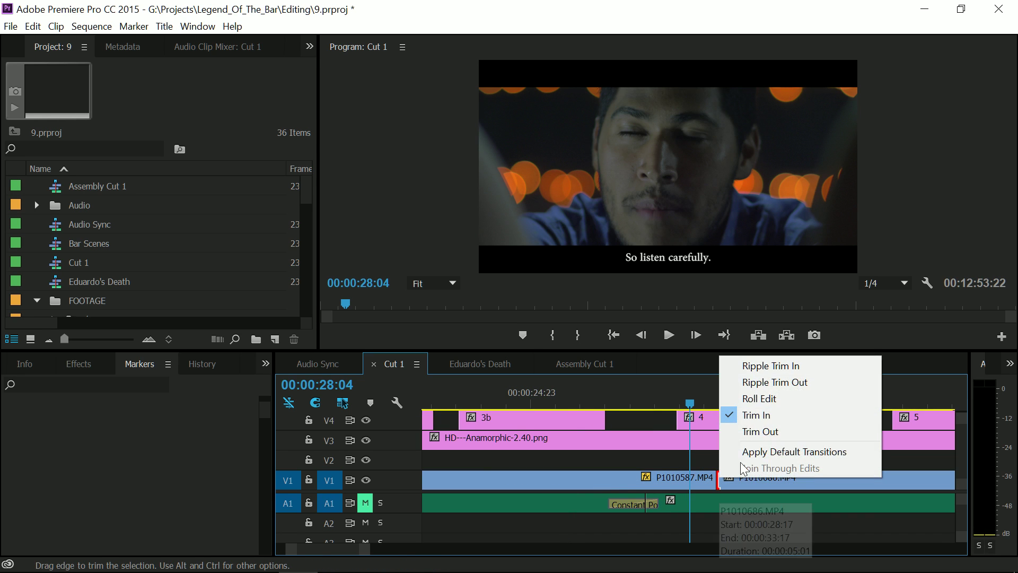
{"action": "left_click", "coordinate": [743, 456]}
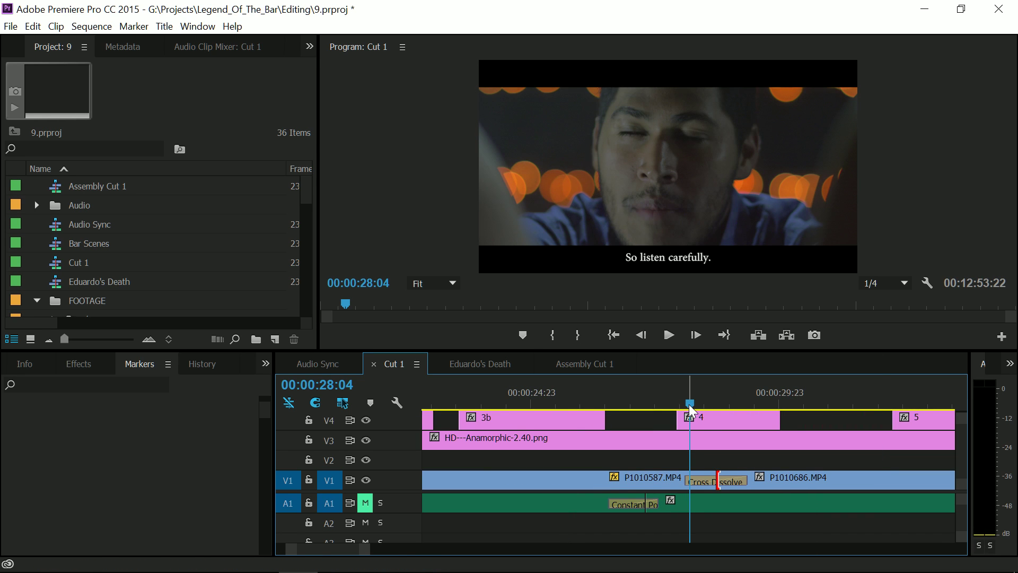
Step: Preview the dissolve out of the close-up and the desert clips that follow it, up to 00:00:35:18
{"action": "left_click_drag", "start_coordinate": [690, 406], "coordinate": [820, 404]}
{"action": "key", "text": "minus"}
{"action": "key", "text": "minus"}
{"action": "key", "text": "minus"}
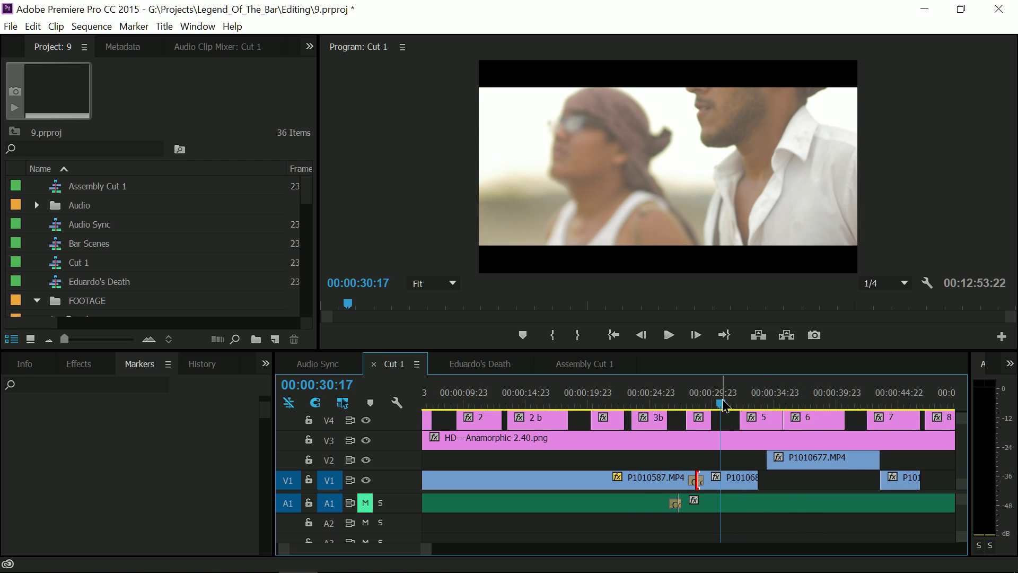
{"action": "left_click_drag", "start_coordinate": [722, 403], "coordinate": [786, 400]}
{"action": "key", "text": "minus"}
{"action": "key", "text": "minus"}
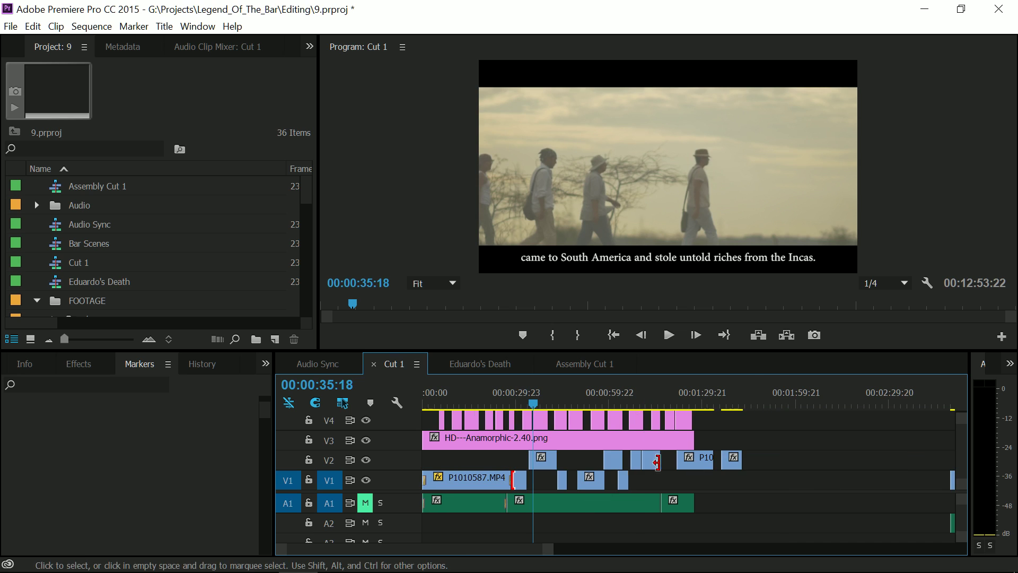
Step: Move clip P1010677.MP4 on V2 to about 00:00:43 and return to 00:00:29:17
{"action": "left_click_drag", "start_coordinate": [545, 462], "coordinate": [574, 472]}
{"action": "left_click", "coordinate": [592, 398]}
{"action": "left_click_drag", "start_coordinate": [594, 398], "coordinate": [536, 391]}
{"action": "key", "text": "="}
{"action": "left_click", "coordinate": [516, 392]}
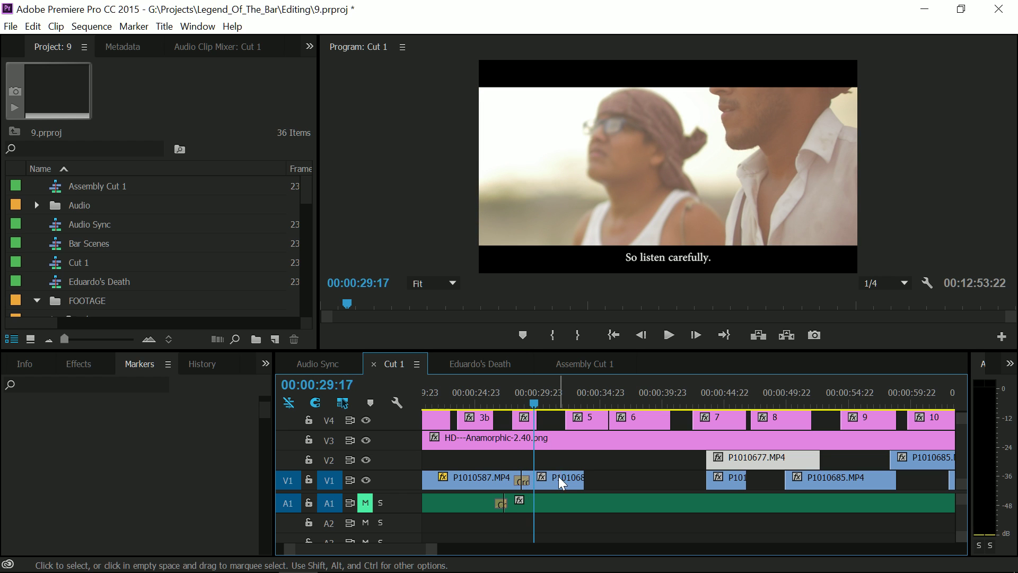
Step: Place the walking-legs clip P1010678.MP4, lengthened, on V1 directly after P1010587.MP4, with P1010686.MP4 shifted behind it to about 00:00:38
{"action": "left_click_drag", "start_coordinate": [561, 476], "coordinate": [634, 478]}
{"action": "left_click_drag", "start_coordinate": [733, 479], "coordinate": [534, 479]}
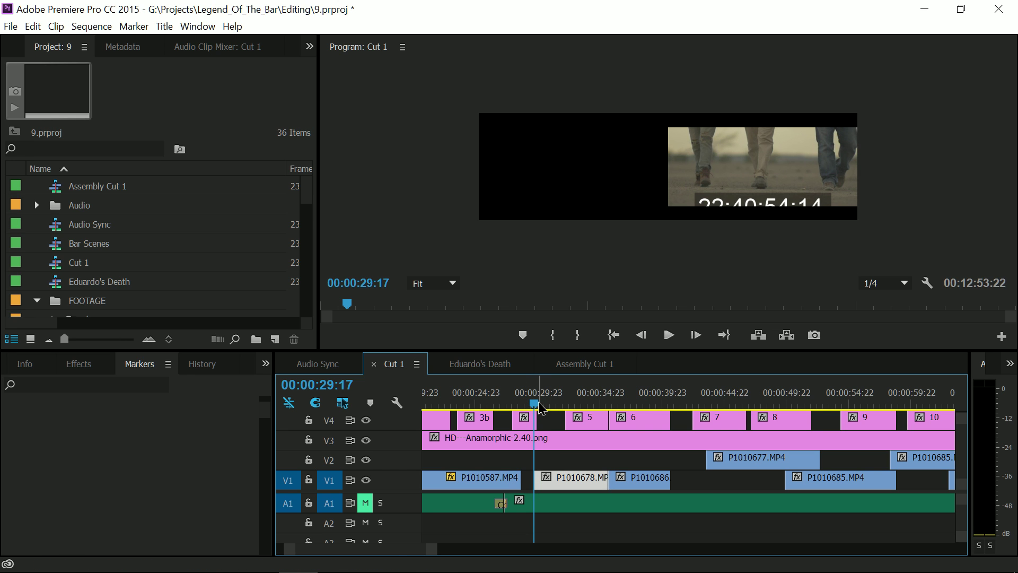
{"action": "left_click_drag", "start_coordinate": [539, 405], "coordinate": [547, 406]}
{"action": "left_click_drag", "start_coordinate": [568, 480], "coordinate": [512, 457]}
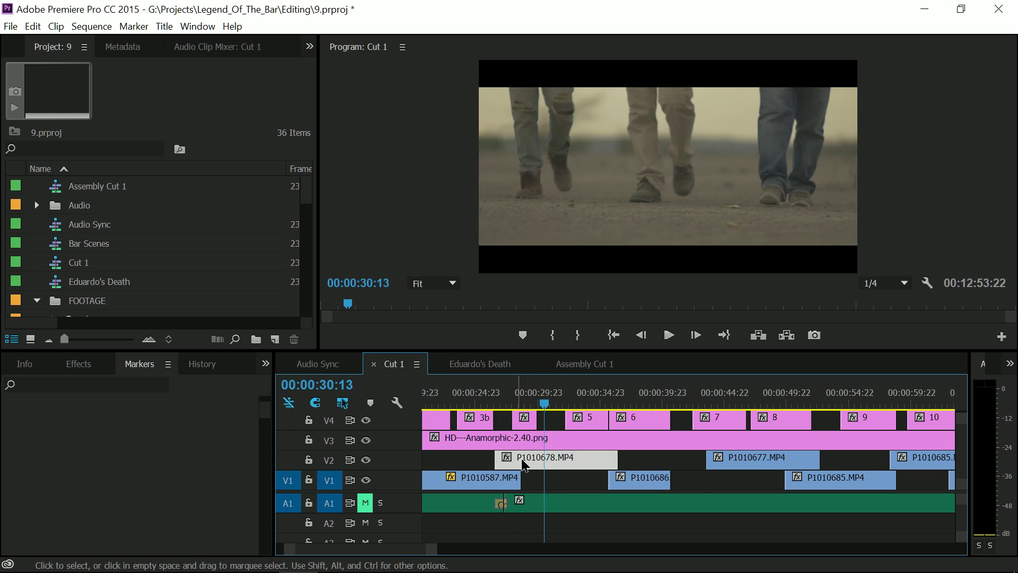
{"action": "left_click_drag", "start_coordinate": [599, 460], "coordinate": [685, 477]}
{"action": "left_click_drag", "start_coordinate": [566, 471], "coordinate": [542, 479]}
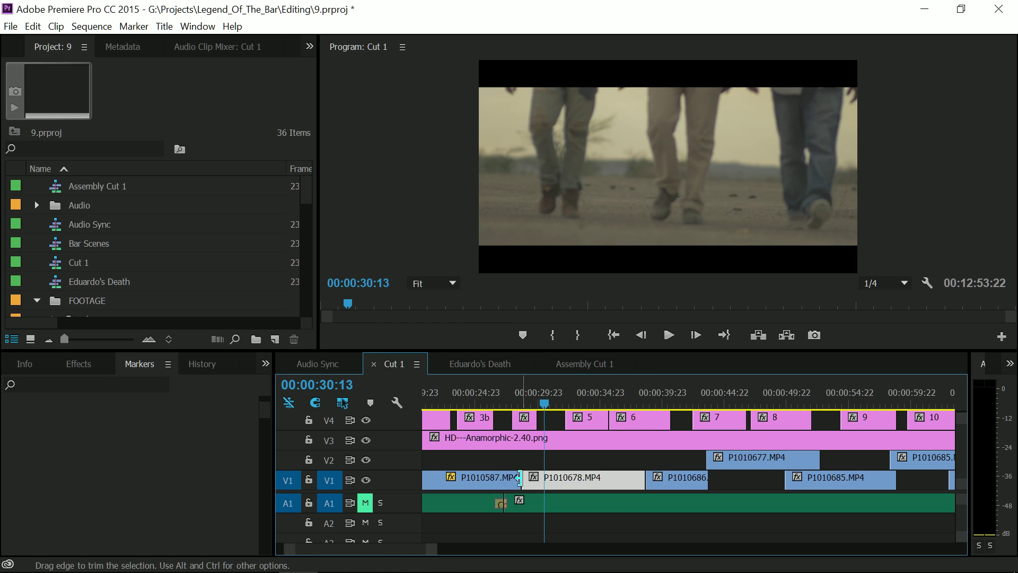
Step: Apply the default Cross Dissolve between P1010587.MP4 and P1010678.MP4 and preview it up to 00:00:30:07
{"action": "right_click", "coordinate": [521, 478]}
{"action": "left_click", "coordinate": [540, 454]}
{"action": "left_click_drag", "start_coordinate": [512, 404], "coordinate": [515, 399]}
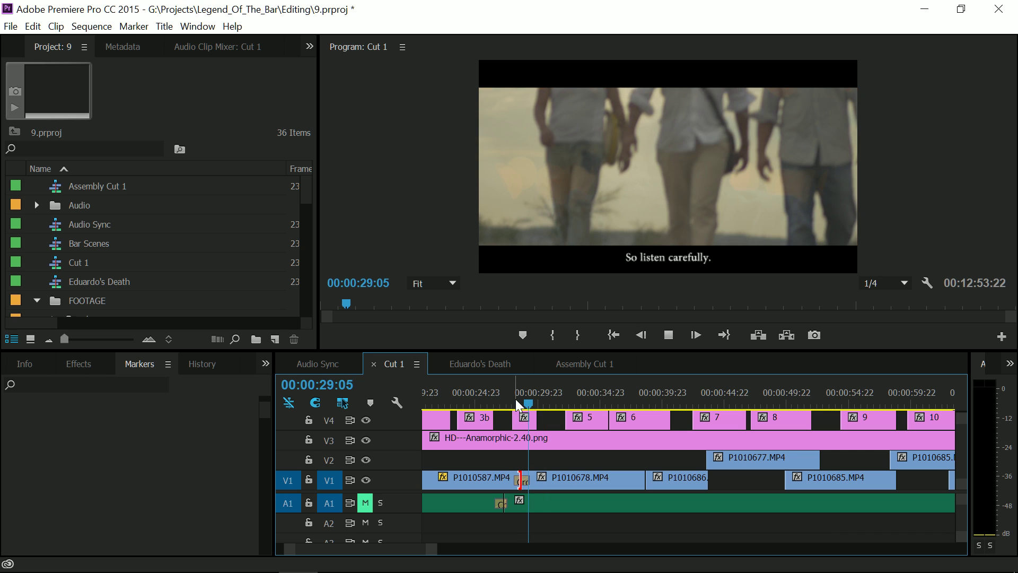
{"action": "key", "text": "space"}
{"action": "left_click", "coordinate": [542, 479]}
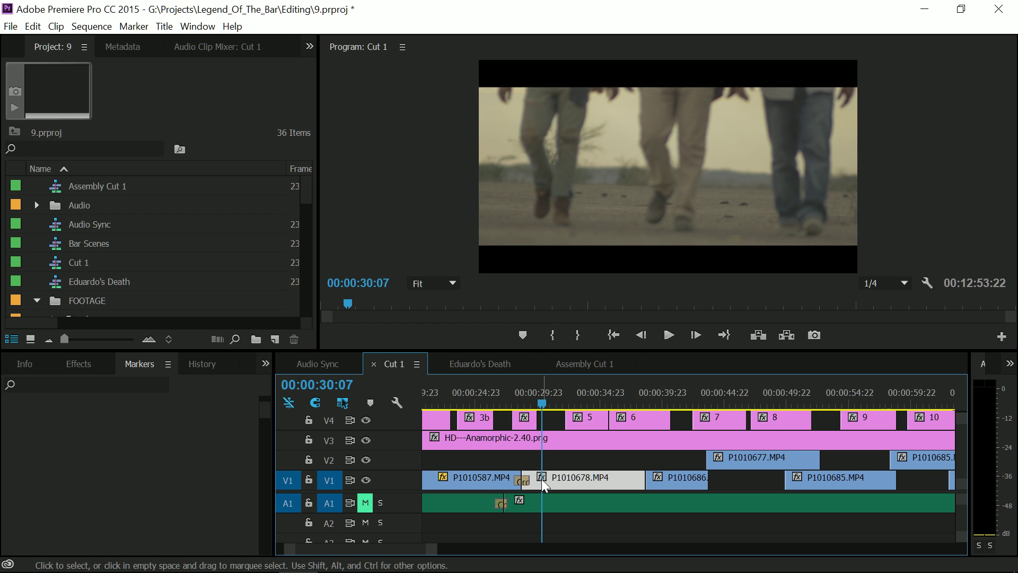
Step: Trim the opening off P1010678.MP4, keep it against P1010587.MP4 with a new default Cross Dissolve, and review the transition
{"action": "mouse_move", "coordinate": [528, 483]}
{"action": "left_mouse_down"}
{"action": "mouse_move", "coordinate": [555, 484]}
{"action": "mouse_move", "coordinate": [520, 475]}
{"action": "left_mouse_up"}
{"action": "right_click", "coordinate": [520, 475]}
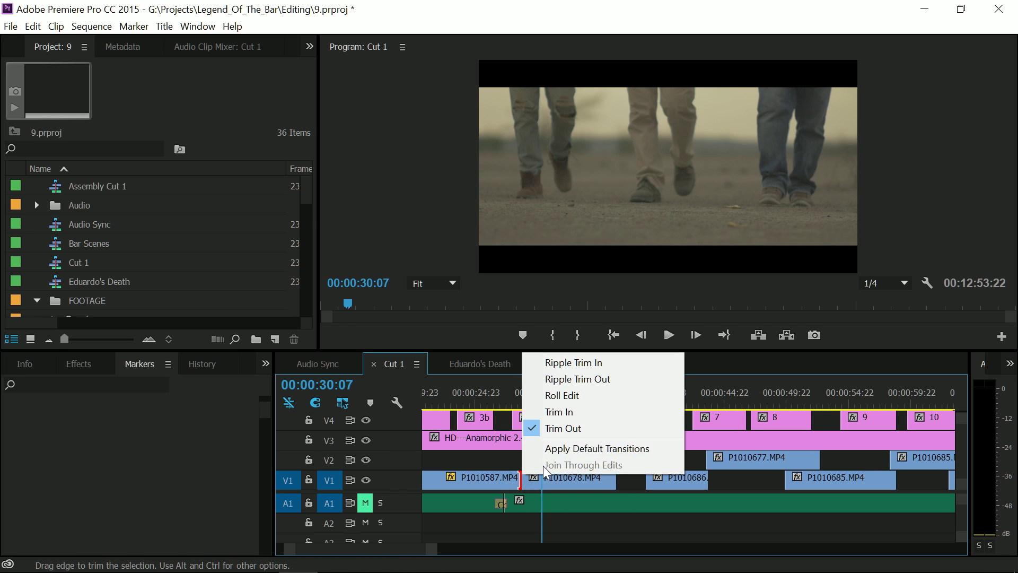
{"action": "left_click", "coordinate": [546, 448]}
{"action": "left_click", "coordinate": [517, 393]}
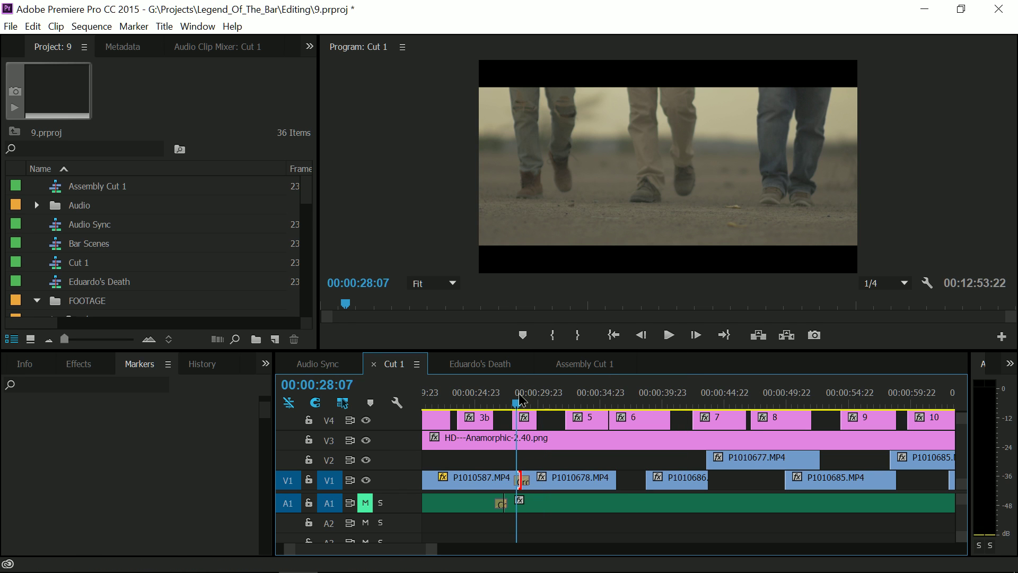
{"action": "left_click_drag", "start_coordinate": [521, 398], "coordinate": [543, 405]}
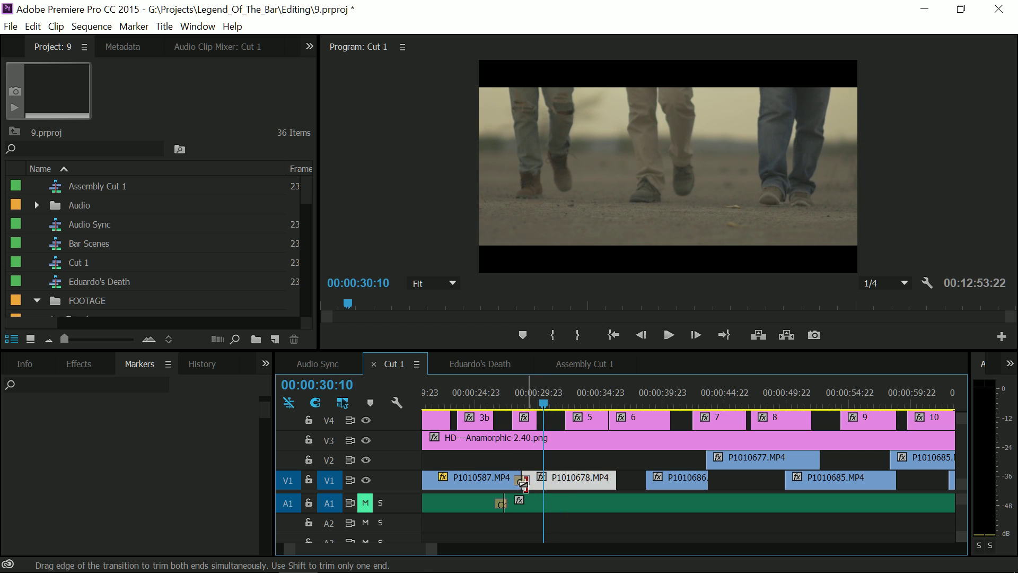
Step: Lengthen the Cross Dissolve between P1010587.MP4 and P1010678.MP4 and select that cut for trimming
{"action": "left_click_drag", "start_coordinate": [521, 479], "coordinate": [536, 480]}
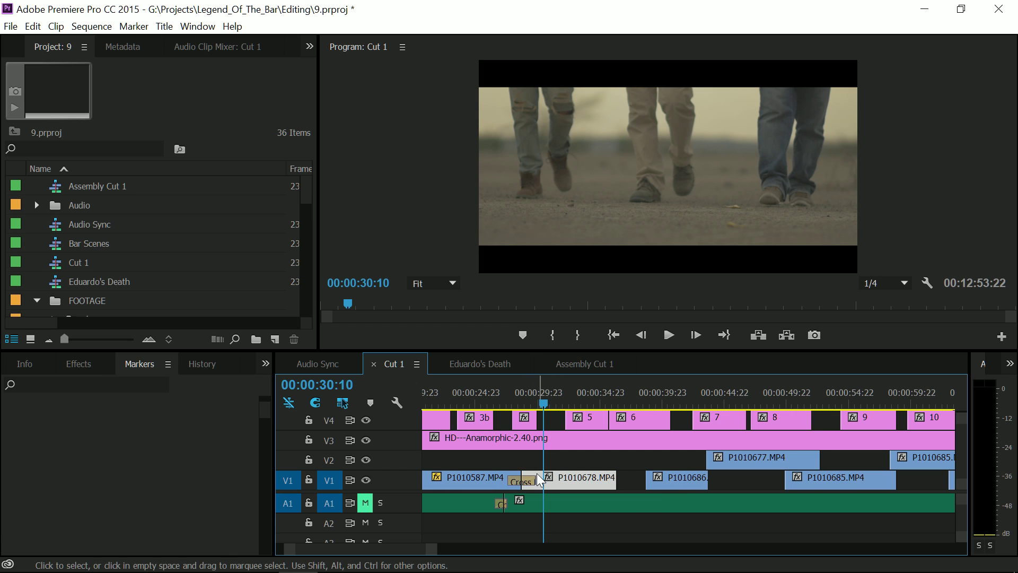
{"action": "double_click", "coordinate": [520, 472]}
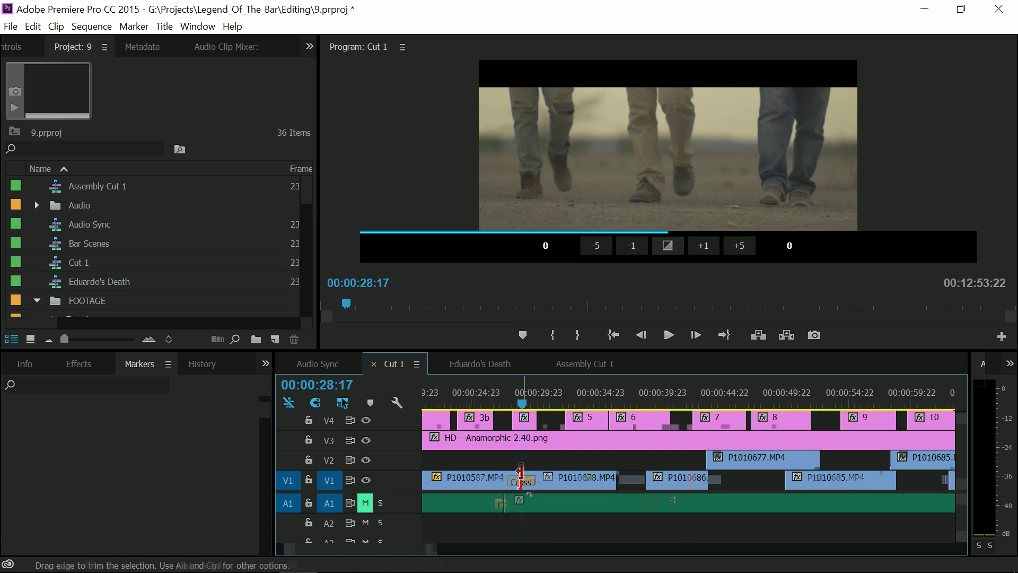
{"action": "key", "text": "="}
{"action": "key", "text": "="}
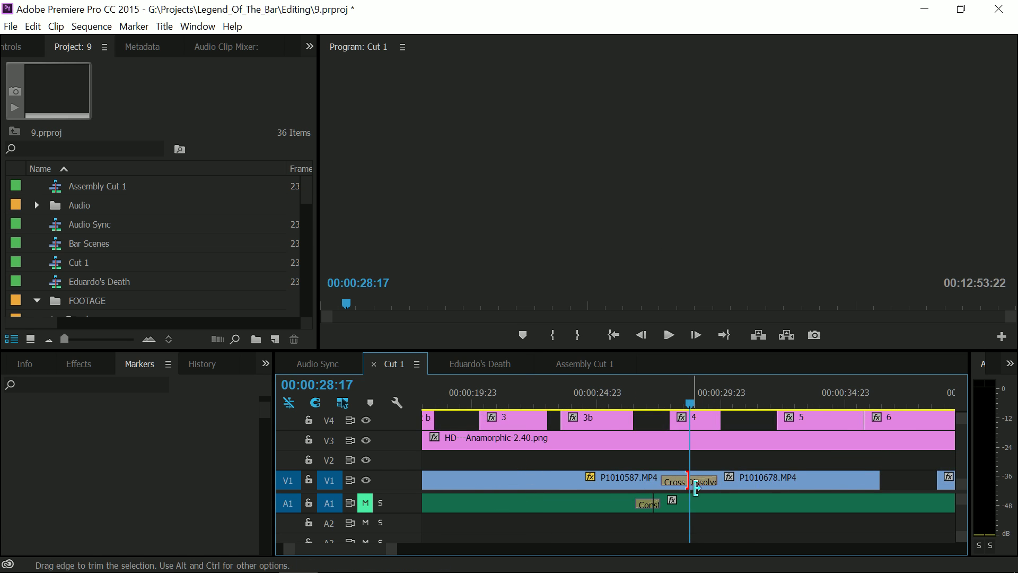
Step: Trim more off the start of P1010678.MP4 and reapply the default dissolve to P1010587.MP4, previewing it up to 00:00:33:20
{"action": "left_click_drag", "start_coordinate": [752, 481], "coordinate": [691, 477]}
{"action": "right_click", "coordinate": [690, 480]}
{"action": "left_click", "coordinate": [738, 448]}
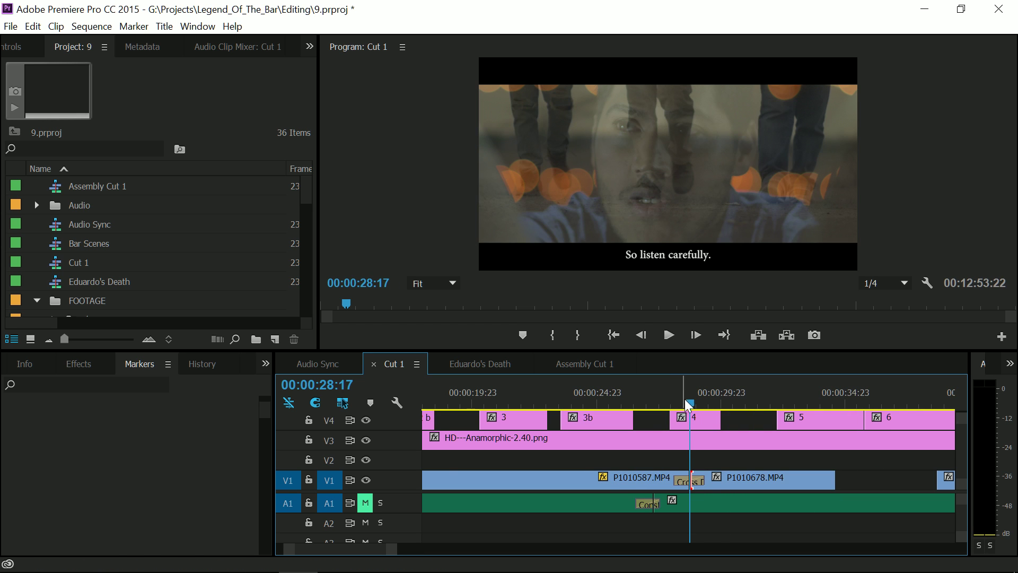
{"action": "left_click_drag", "start_coordinate": [686, 400], "coordinate": [816, 423]}
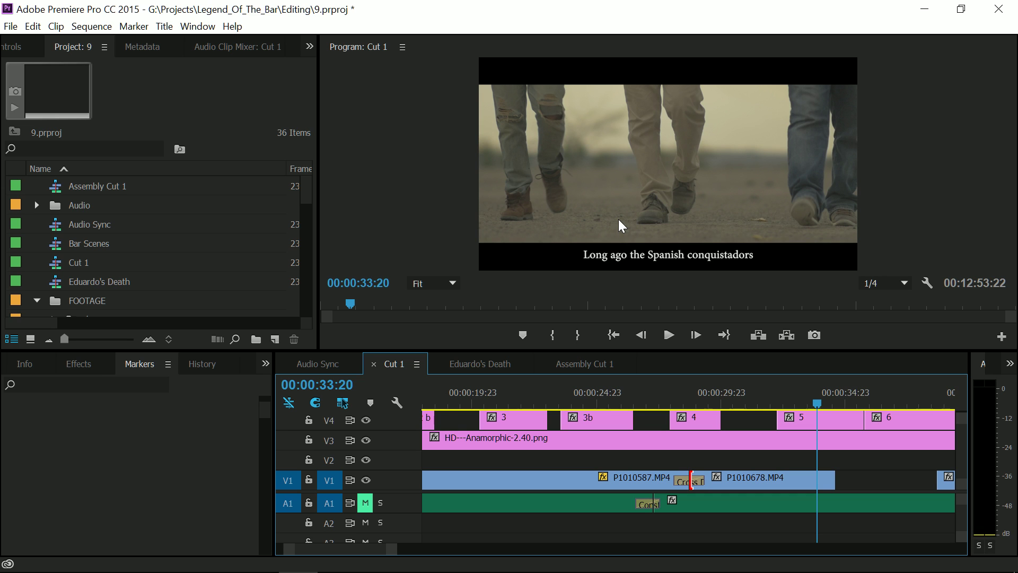
Step: Extend the end of the walking-legs clip P1010678.MP4 on V1 to about 00:00:35
{"action": "key", "text": "minus"}
{"action": "left_click_drag", "start_coordinate": [764, 478], "coordinate": [836, 476]}
{"action": "key", "text": "minus"}
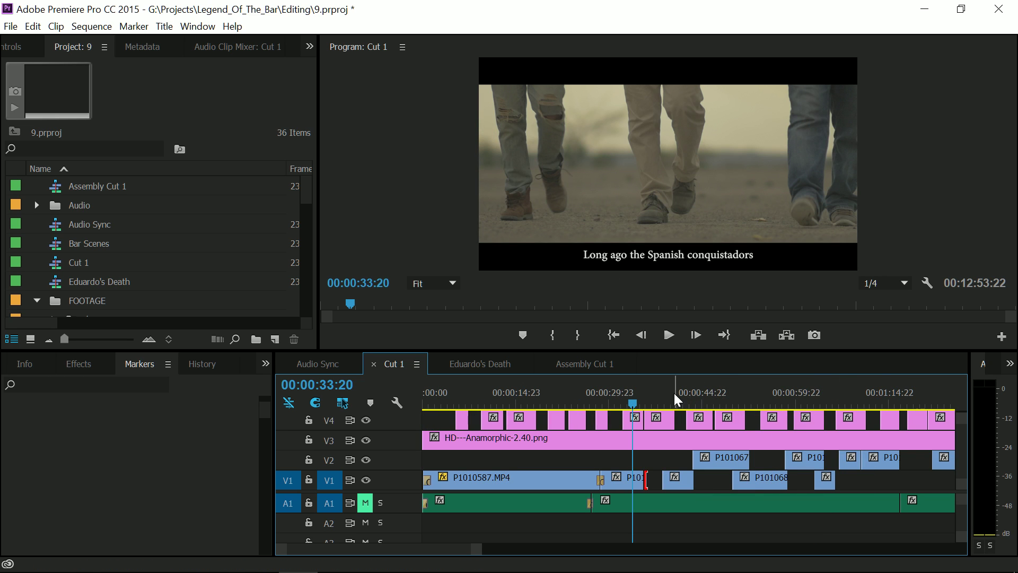
Step: Review the footage at 00:00:39:23 and move all V1 and V2 desert clips after P1010678.MP4 about 30 seconds later
{"action": "left_click_drag", "start_coordinate": [675, 399], "coordinate": [673, 481]}
{"action": "key", "text": "minus"}
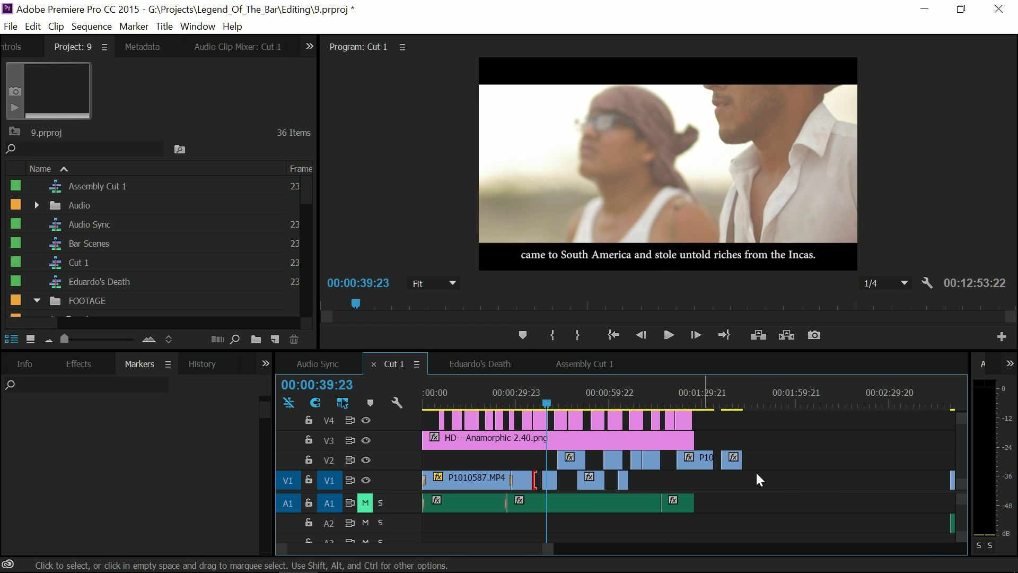
{"action": "left_click_drag", "start_coordinate": [760, 490], "coordinate": [546, 451]}
{"action": "left_click_drag", "start_coordinate": [597, 484], "coordinate": [689, 485]}
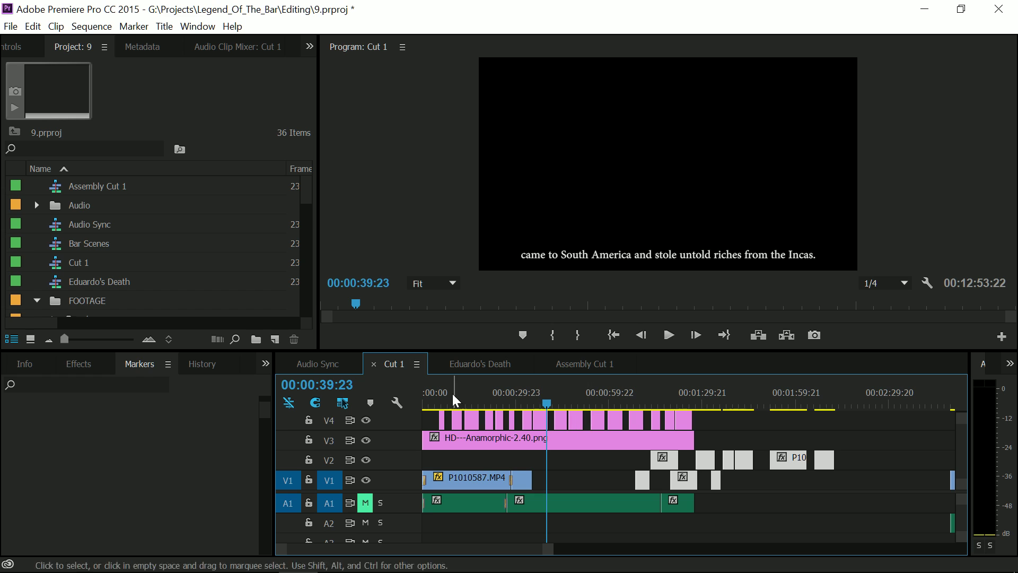
Step: Open the Assembly Cut 1 sequence and examine the desert landscape and aerial shots on V1 between about 00:13:53 and 00:18:17
{"action": "left_click", "coordinate": [581, 363]}
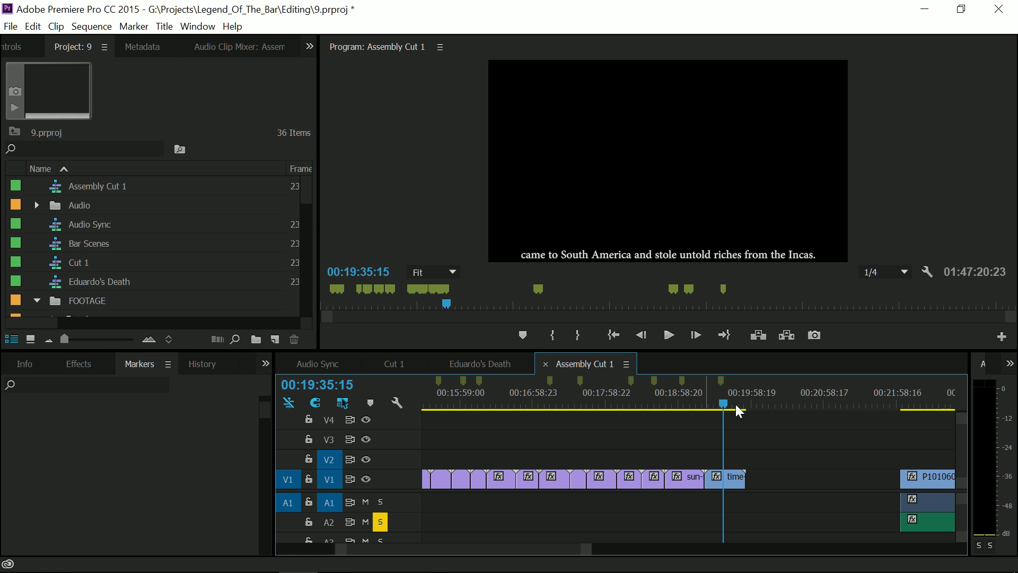
{"action": "left_click", "coordinate": [693, 401]}
{"action": "left_click_drag", "start_coordinate": [675, 406], "coordinate": [679, 407]}
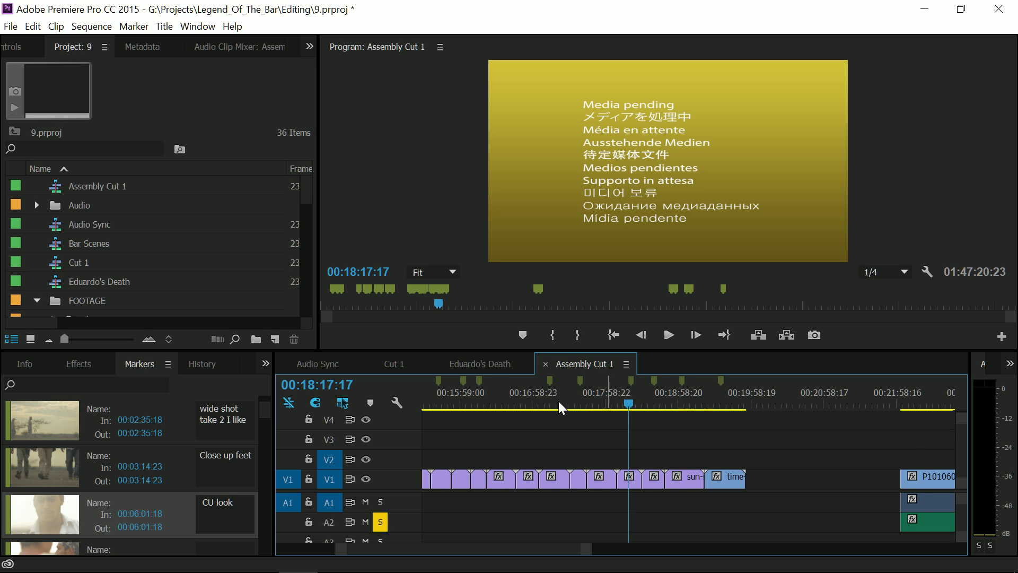
{"action": "key", "text": "minus"}
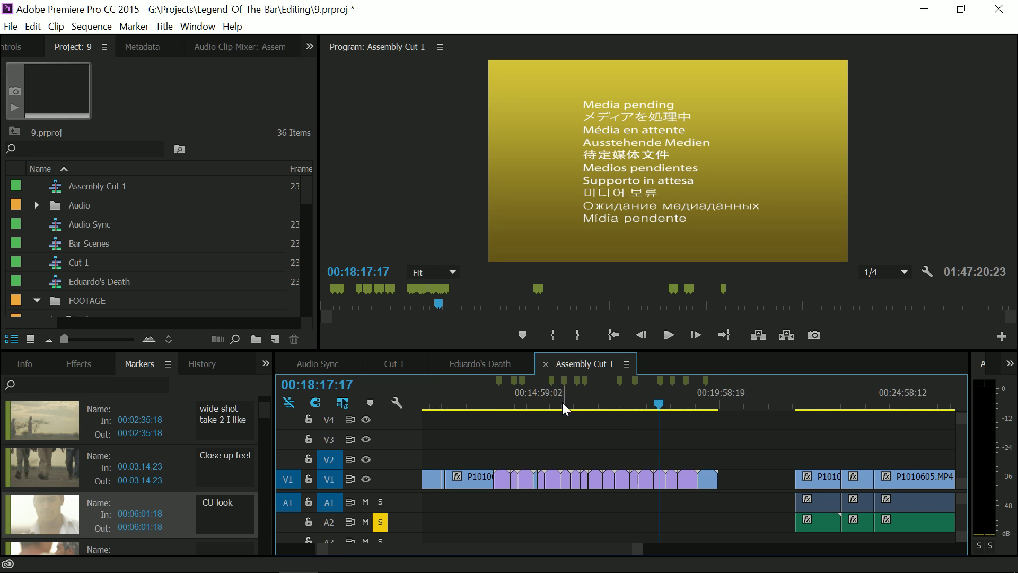
{"action": "left_click", "coordinate": [559, 407]}
{"action": "key", "text": "equal"}
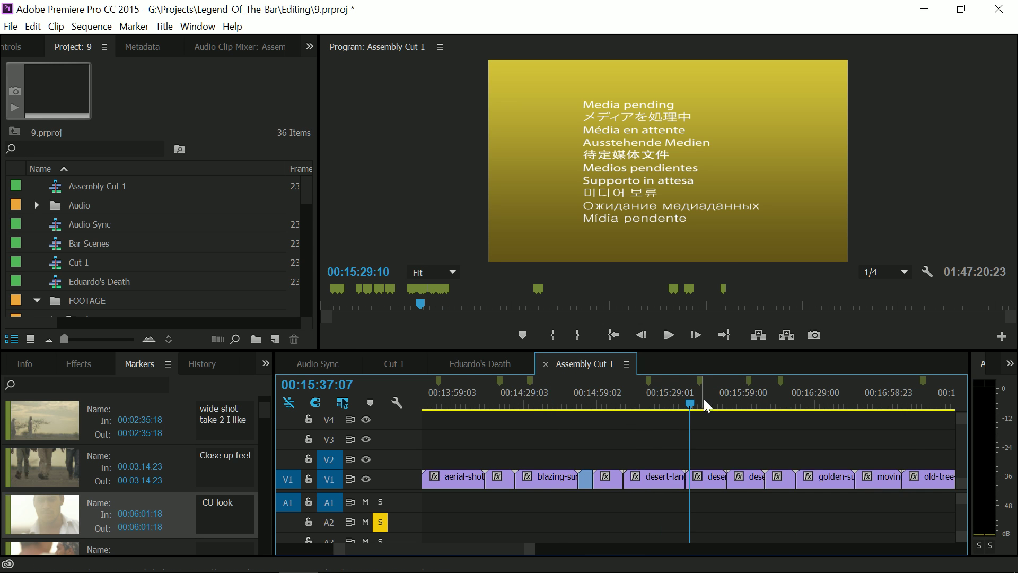
{"action": "left_click_drag", "start_coordinate": [705, 404], "coordinate": [699, 404]}
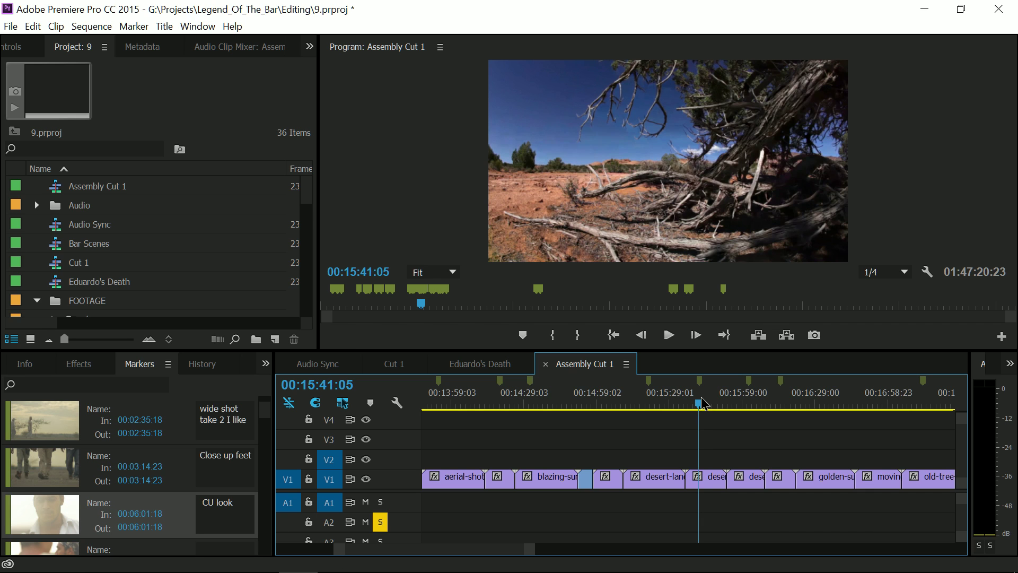
{"action": "left_click", "coordinate": [647, 399]}
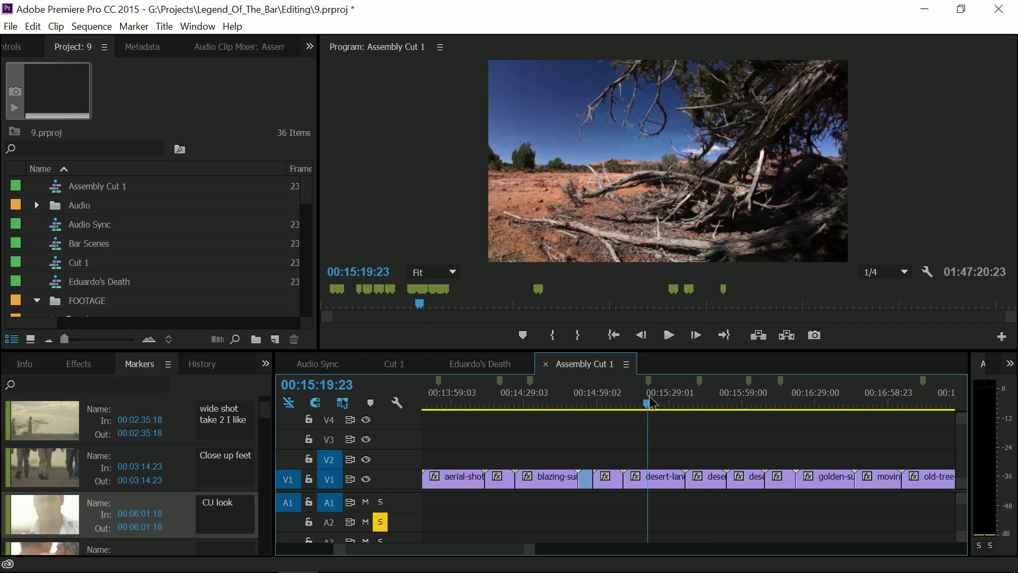
{"action": "left_click", "coordinate": [437, 402]}
{"action": "key", "text": "minus"}
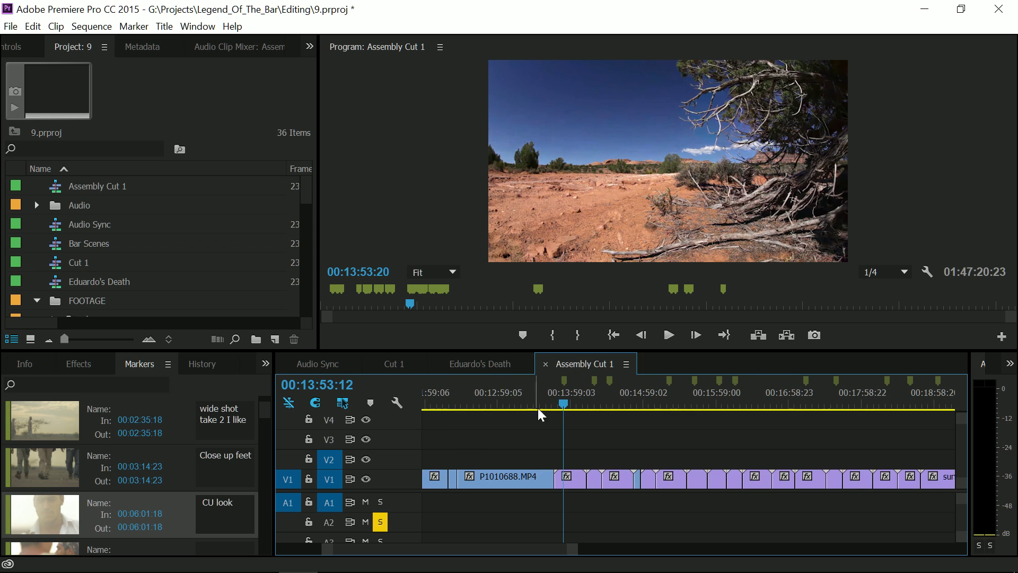
{"action": "key", "text": "equal"}
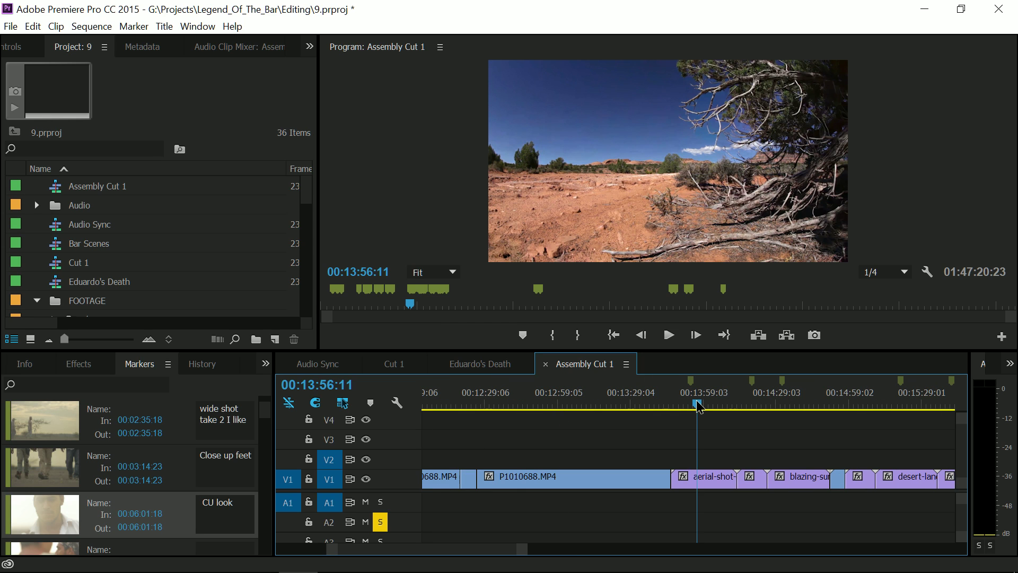
{"action": "left_click_drag", "start_coordinate": [698, 406], "coordinate": [700, 406]}
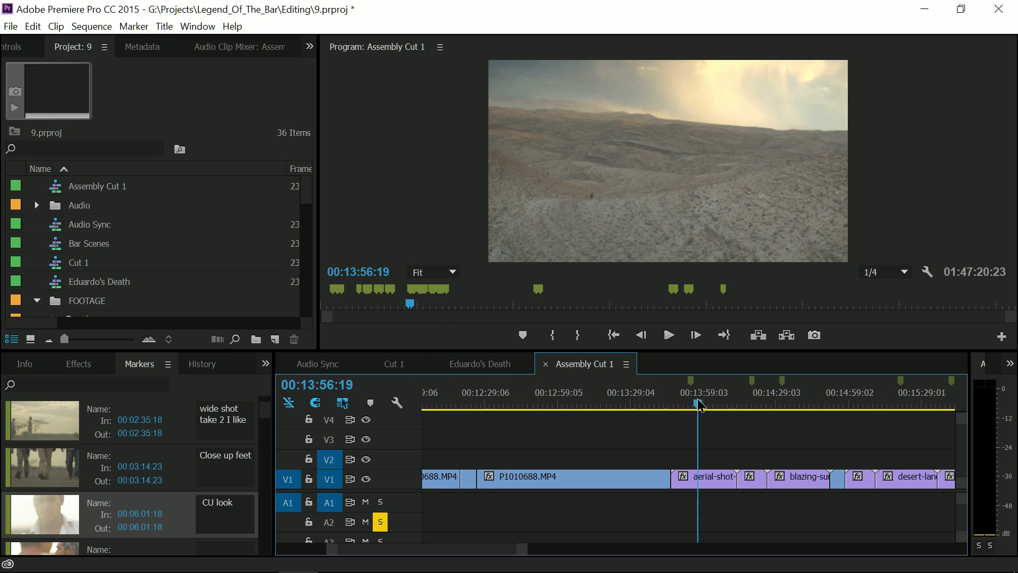
Step: Copy the blazing-sun-on-desert-landscape-fisheye clip from Assembly Cut 1 onto V2 in Cut 1, after the walking-legs clip
{"action": "left_click", "coordinate": [23, 365]}
{"action": "left_click", "coordinate": [712, 405]}
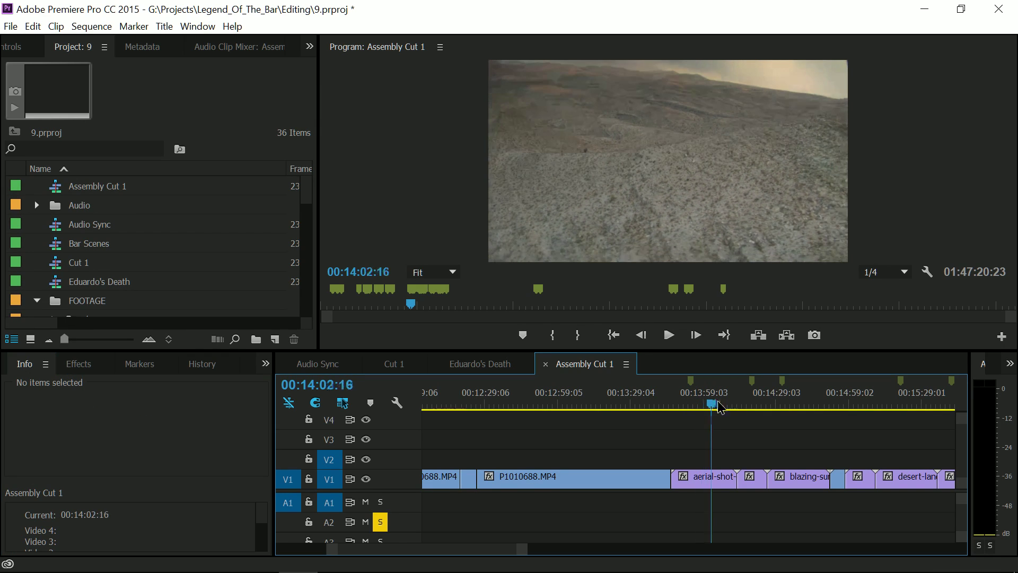
{"action": "left_click_drag", "start_coordinate": [704, 405], "coordinate": [787, 404]}
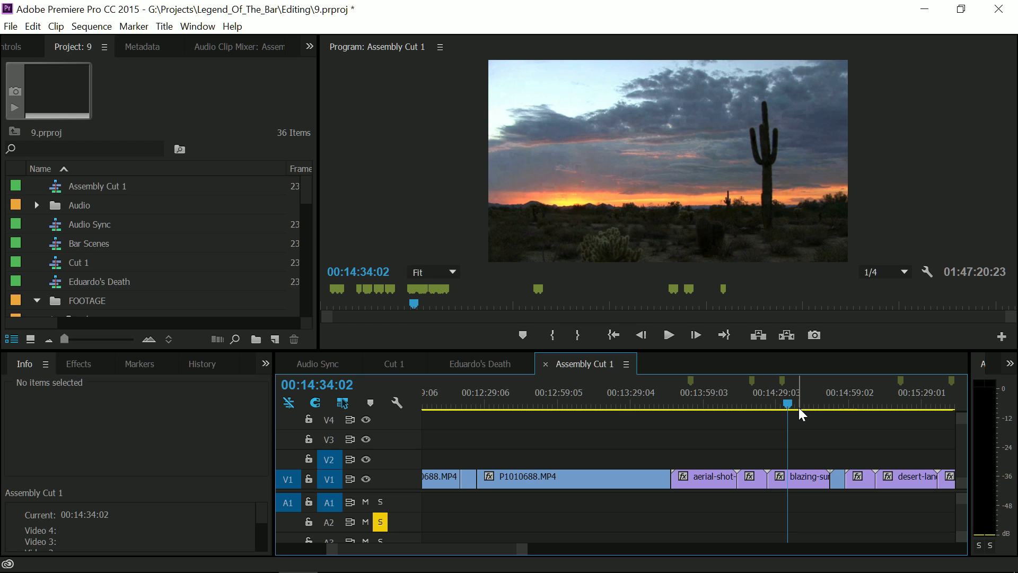
{"action": "left_click", "coordinate": [804, 482]}
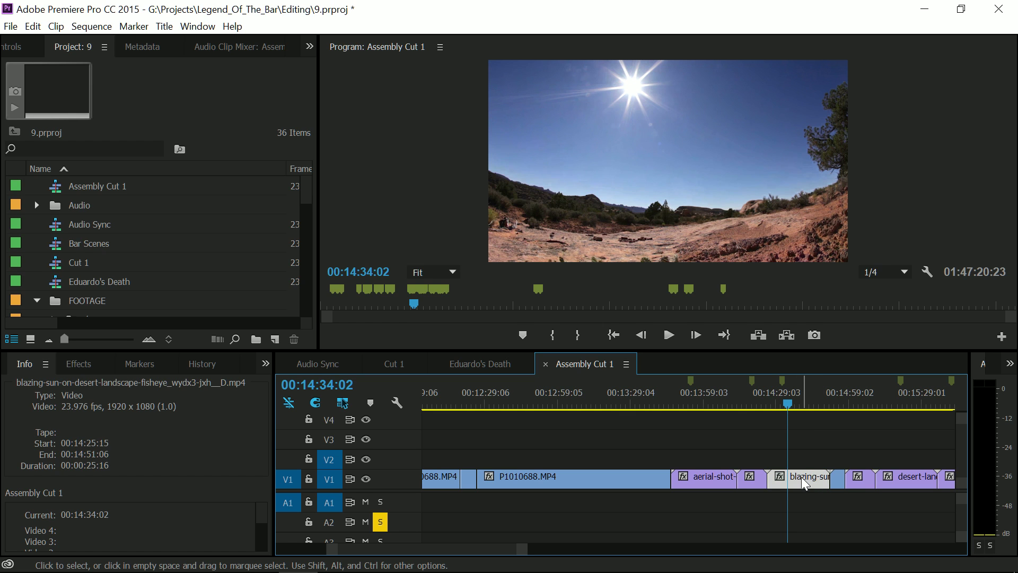
{"action": "left_click", "coordinate": [393, 360]}
{"action": "left_click_drag", "start_coordinate": [547, 404], "coordinate": [538, 404]}
{"action": "left_click", "coordinate": [330, 480]}
{"action": "key", "text": "period"}
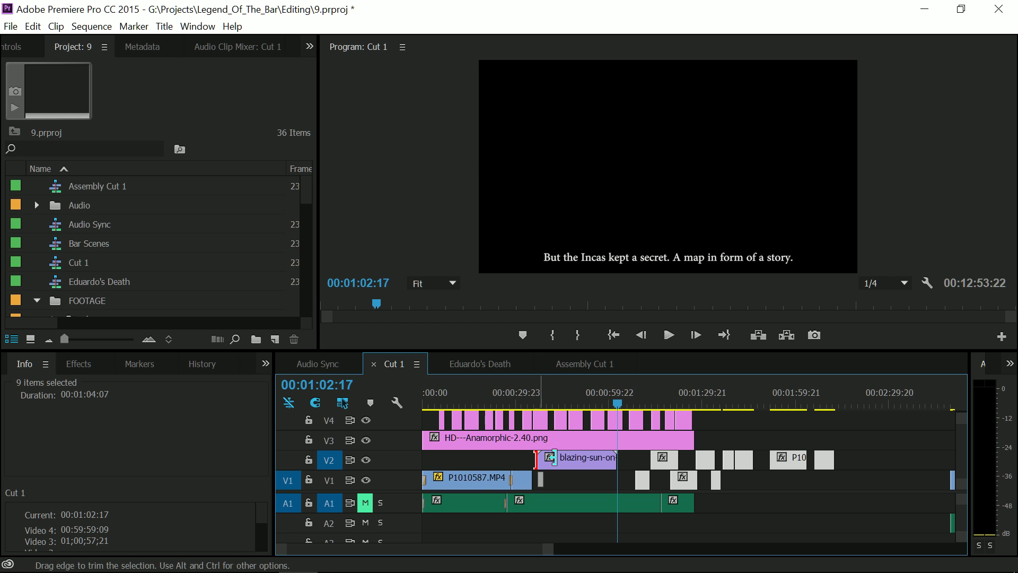
Step: Trim the start of the blazing-sun clip on V2 to a duration of 00:00:20:07 and move it to start at 00:00:32:06
{"action": "left_click_drag", "start_coordinate": [567, 457], "coordinate": [545, 457]}
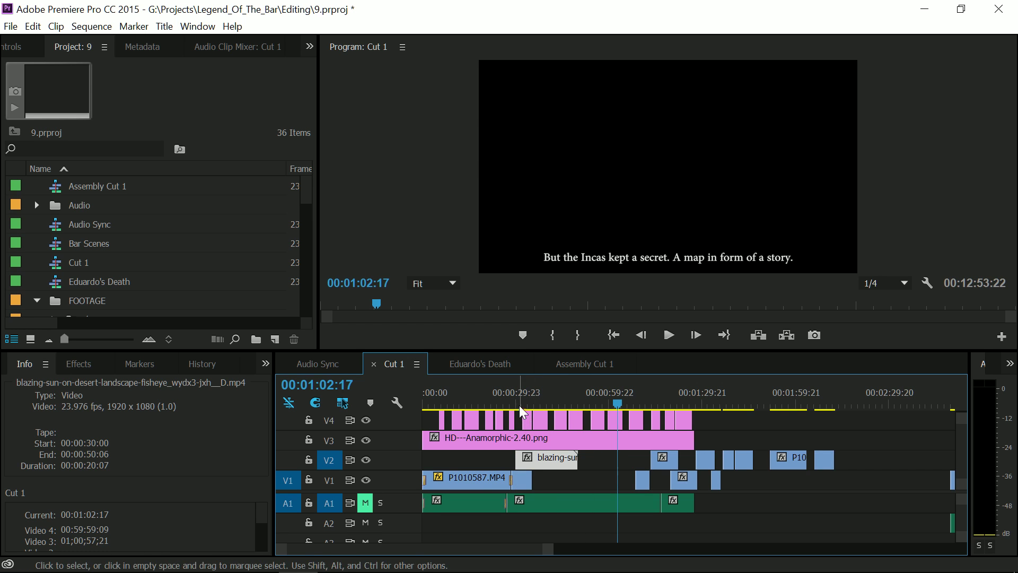
{"action": "left_click", "coordinate": [519, 404]}
{"action": "key", "text": "="}
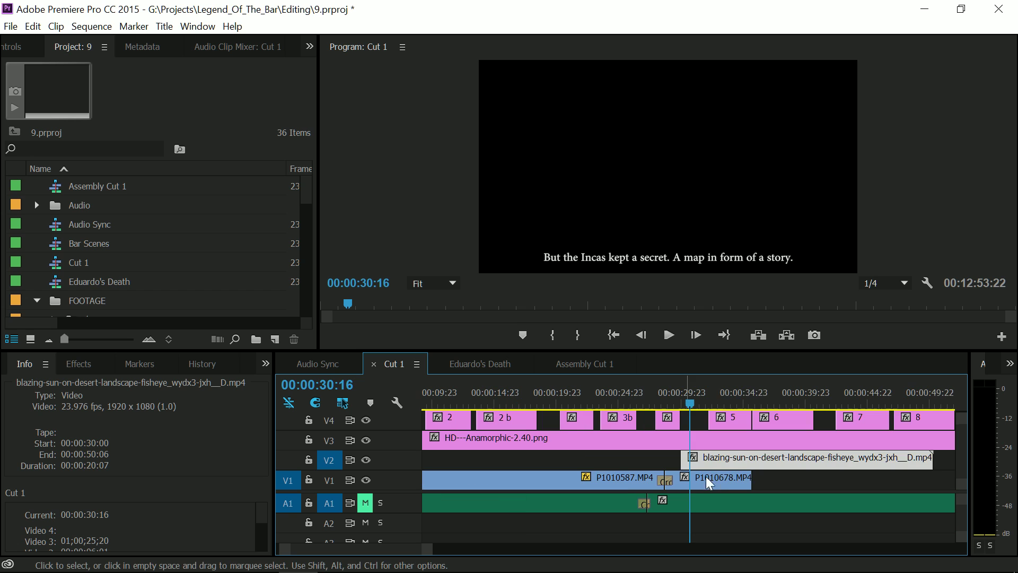
{"action": "left_click_drag", "start_coordinate": [706, 471], "coordinate": [736, 467]}
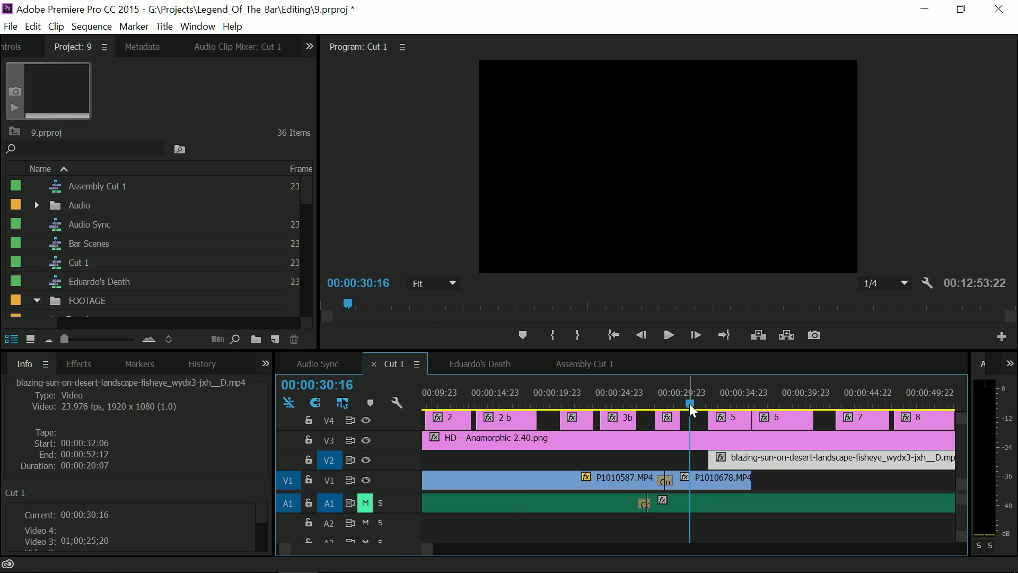
Step: Split P1010678.MP4 on V1 at 00:00:33:05 and move the cut-off part to about 00:00:44:13
{"action": "left_click_drag", "start_coordinate": [689, 405], "coordinate": [721, 406]}
{"action": "key", "text": "ctrl+k"}
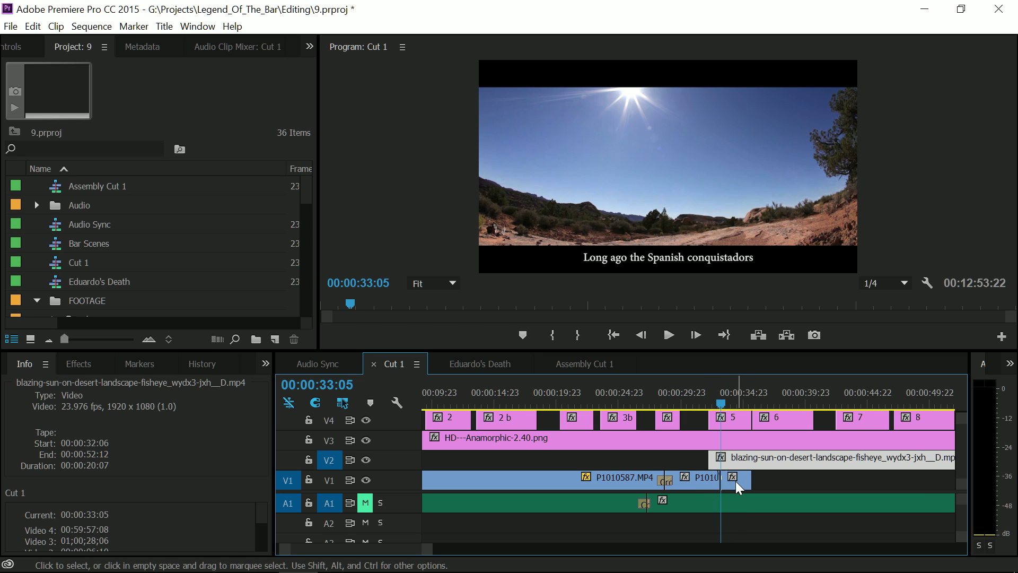
{"action": "left_click_drag", "start_coordinate": [736, 482], "coordinate": [878, 480]}
{"action": "left_click", "coordinate": [722, 404]}
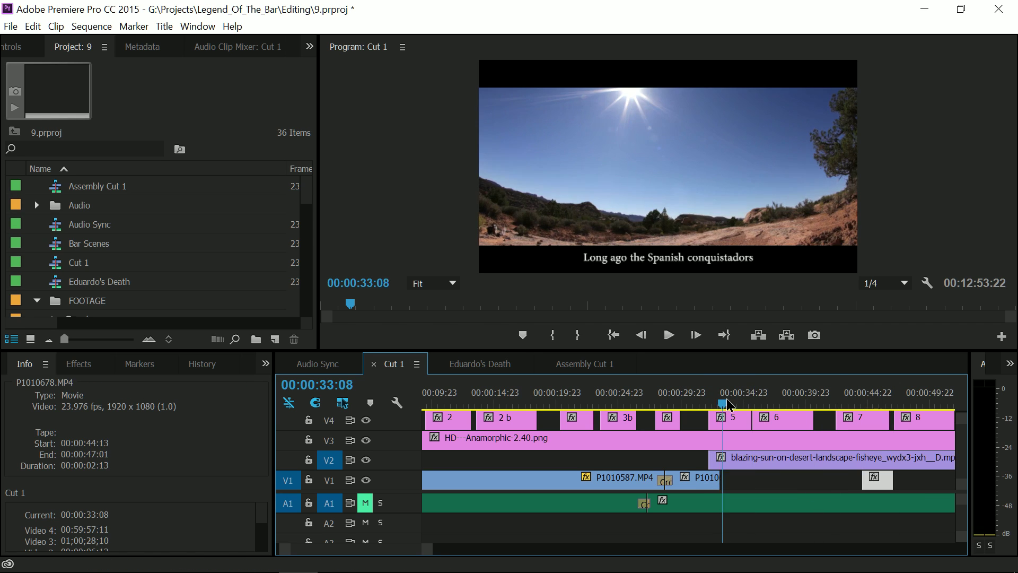
Step: Compare the walking-legs and blazing-sun shots with and without the HD---Anamorphic-2.40.png letterbox on V3
{"action": "left_click_drag", "start_coordinate": [726, 399], "coordinate": [758, 405]}
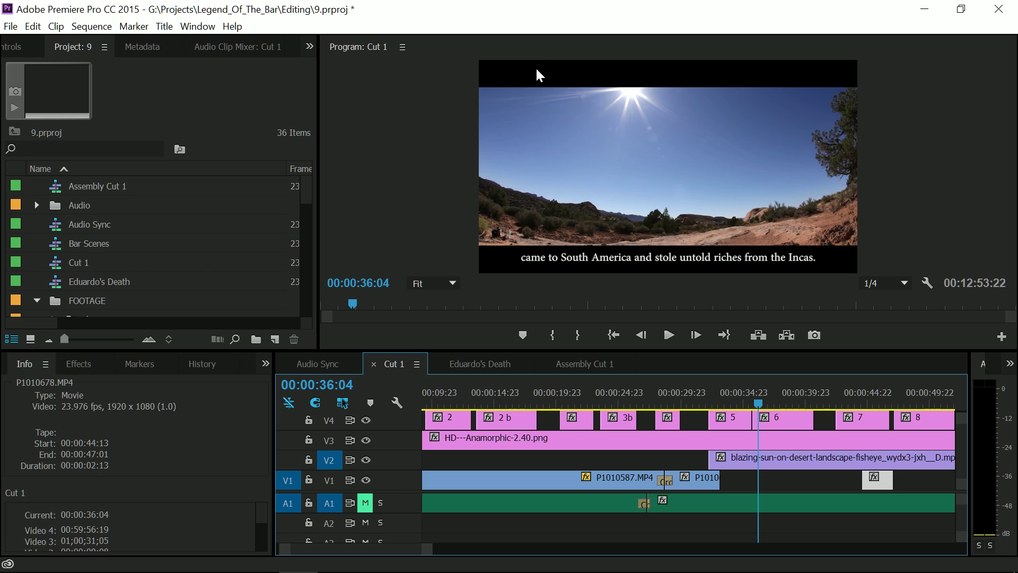
{"action": "left_click", "coordinate": [473, 444]}
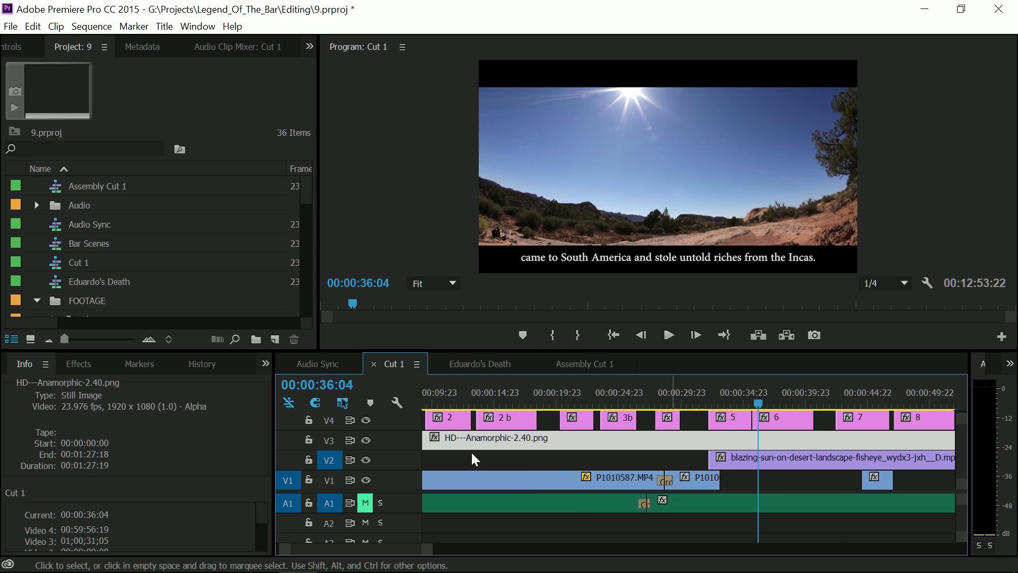
{"action": "left_click", "coordinate": [366, 440]}
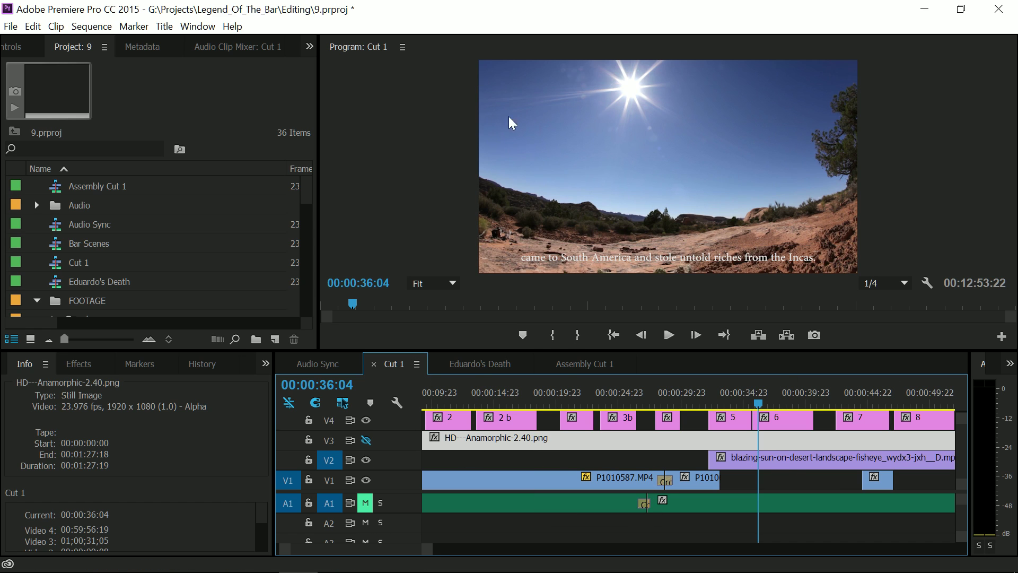
{"action": "left_click", "coordinate": [694, 392]}
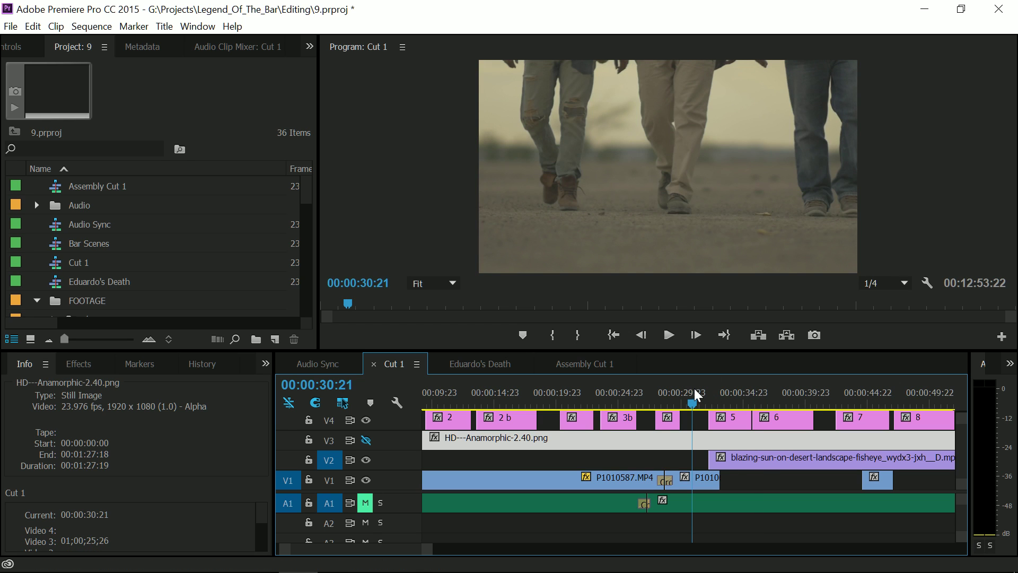
{"action": "left_click", "coordinate": [729, 396]}
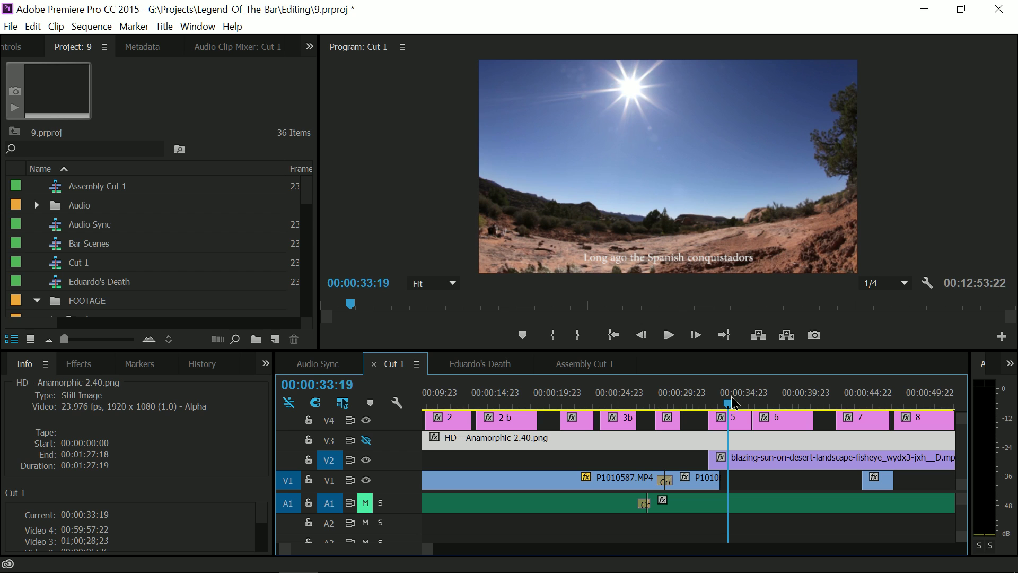
{"action": "left_click", "coordinate": [731, 397]}
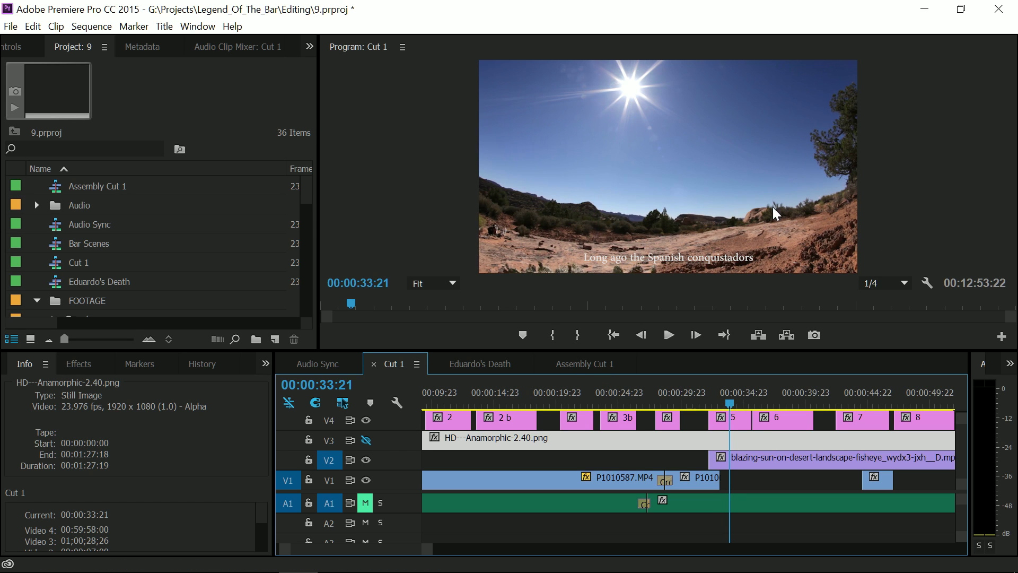
{"action": "left_click", "coordinate": [366, 440]}
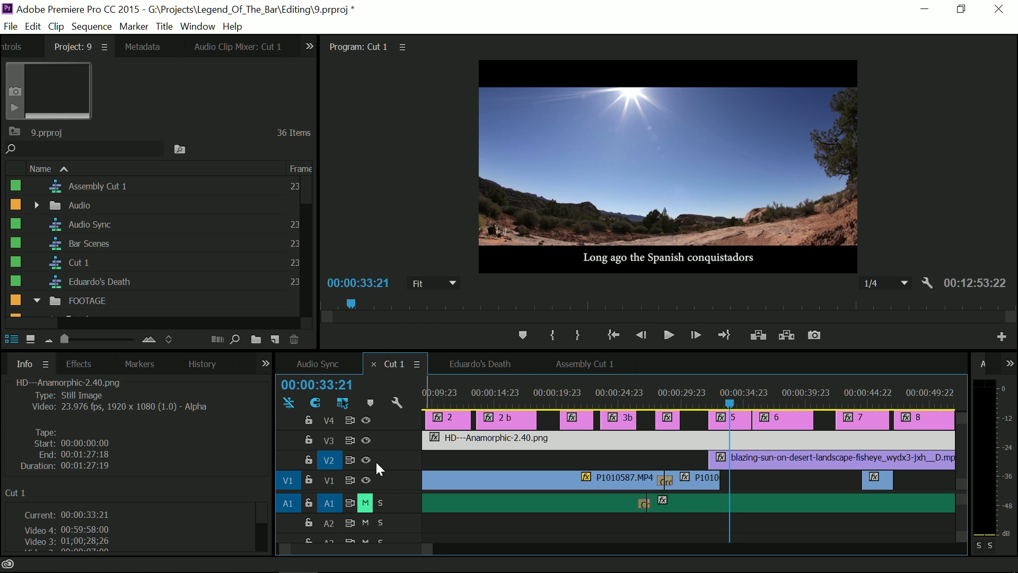
Step: Lock the V3 letterbox track and the V4 title track against changes
{"action": "left_click", "coordinate": [308, 440]}
{"action": "left_click", "coordinate": [308, 420]}
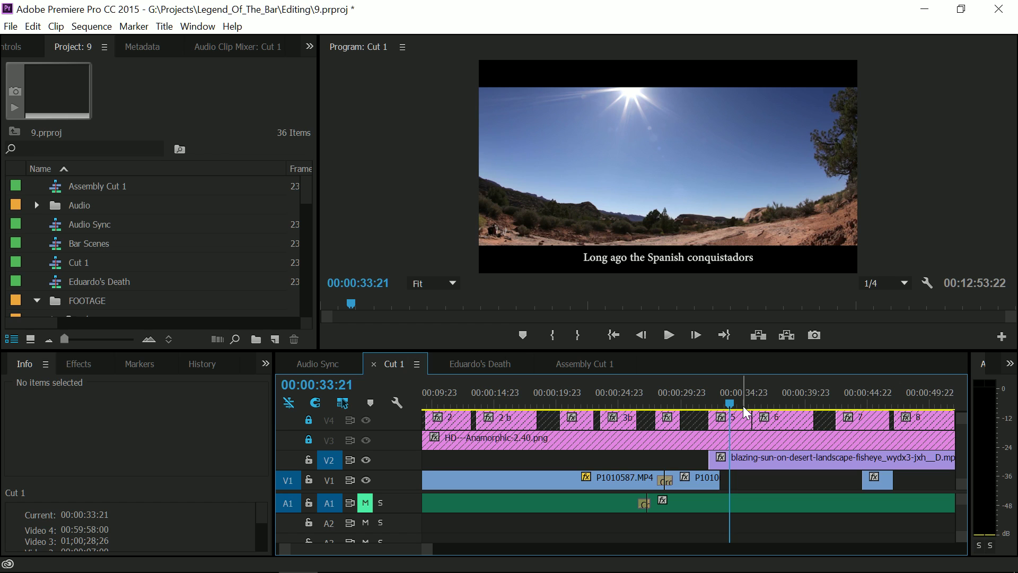
{"action": "mouse_move", "coordinate": [737, 404]}
{"action": "left_mouse_down"}
{"action": "mouse_move", "coordinate": [747, 402]}
{"action": "mouse_move", "coordinate": [736, 399]}
{"action": "left_mouse_up"}
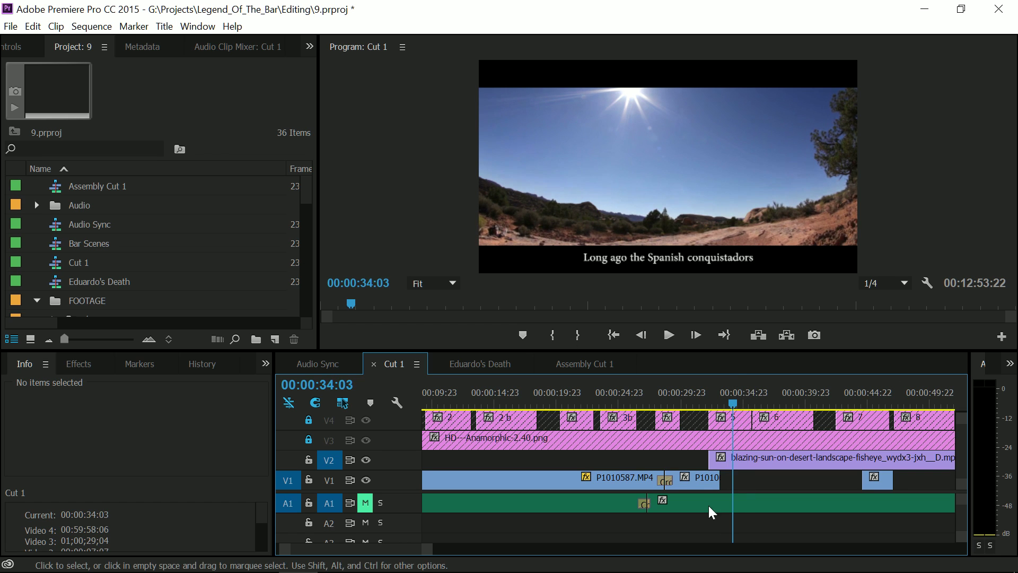
Step: Set the vertical Motion position of the blazing-sun clip on V2 to 640
{"action": "left_click", "coordinate": [721, 459]}
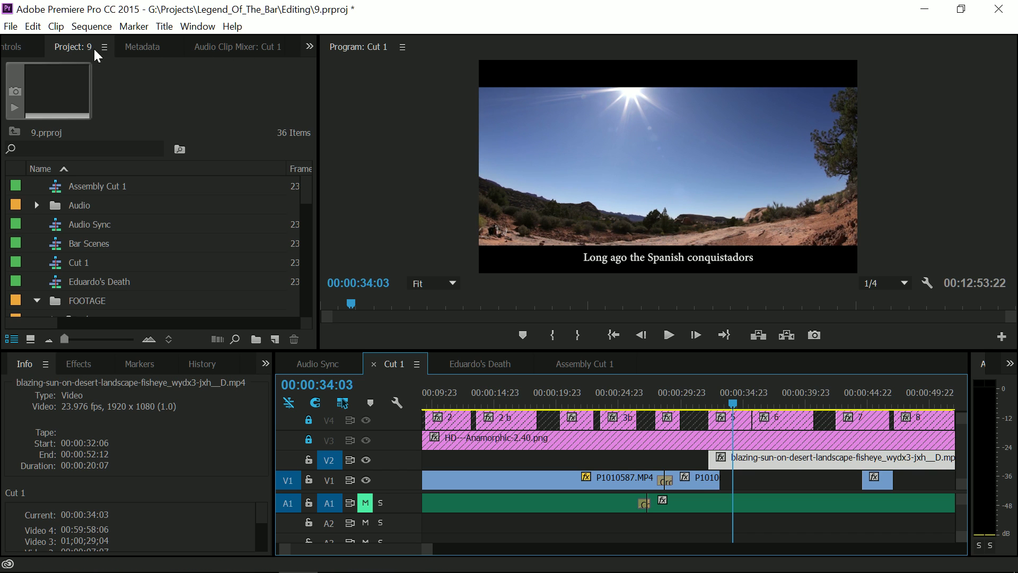
{"action": "left_click", "coordinate": [309, 46]}
{"action": "left_click", "coordinate": [352, 84]}
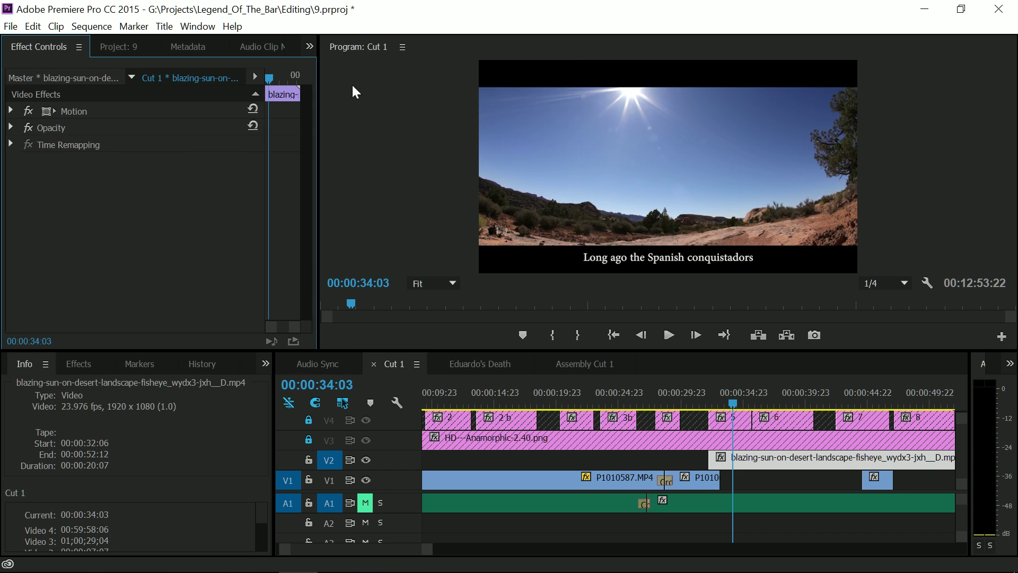
{"action": "left_click", "coordinate": [11, 111]}
{"action": "left_click_drag", "start_coordinate": [188, 133], "coordinate": [241, 134]}
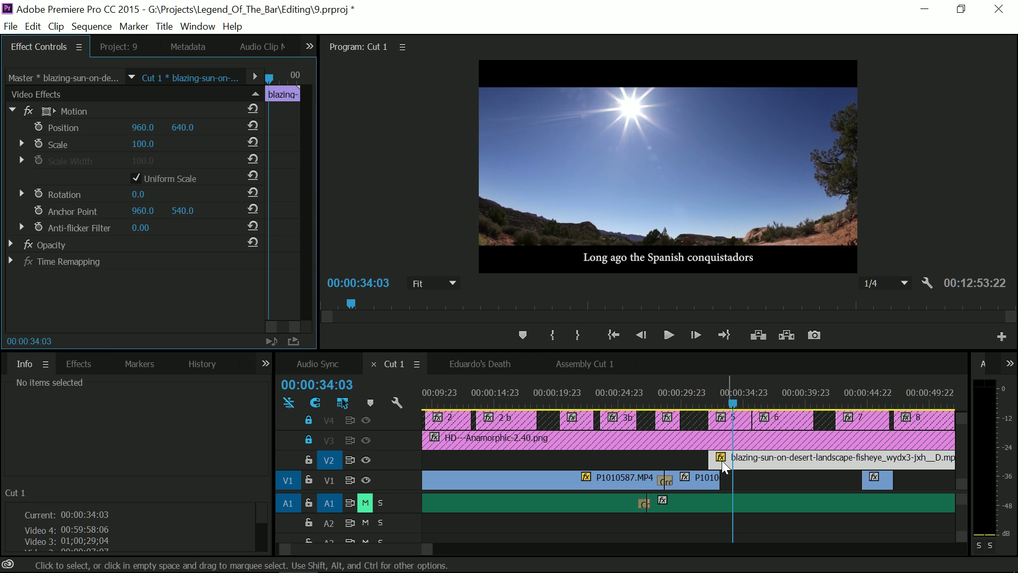
Step: Trim the blazing-sun clip on V2 to start at 00:00:33:05 and remove everything after about 00:00:40:02
{"action": "left_click_drag", "start_coordinate": [710, 459], "coordinate": [722, 459]}
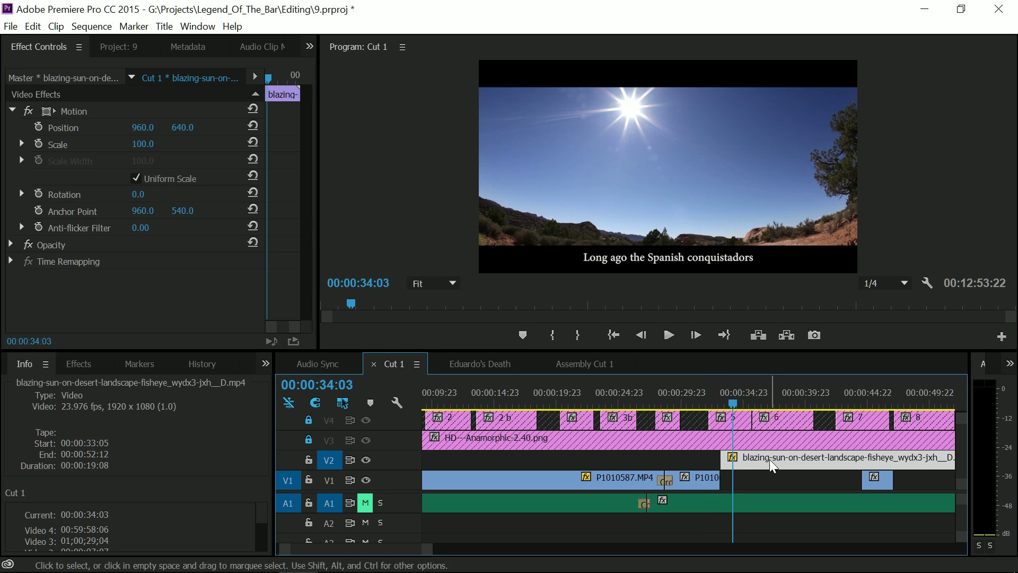
{"action": "key", "text": "c"}
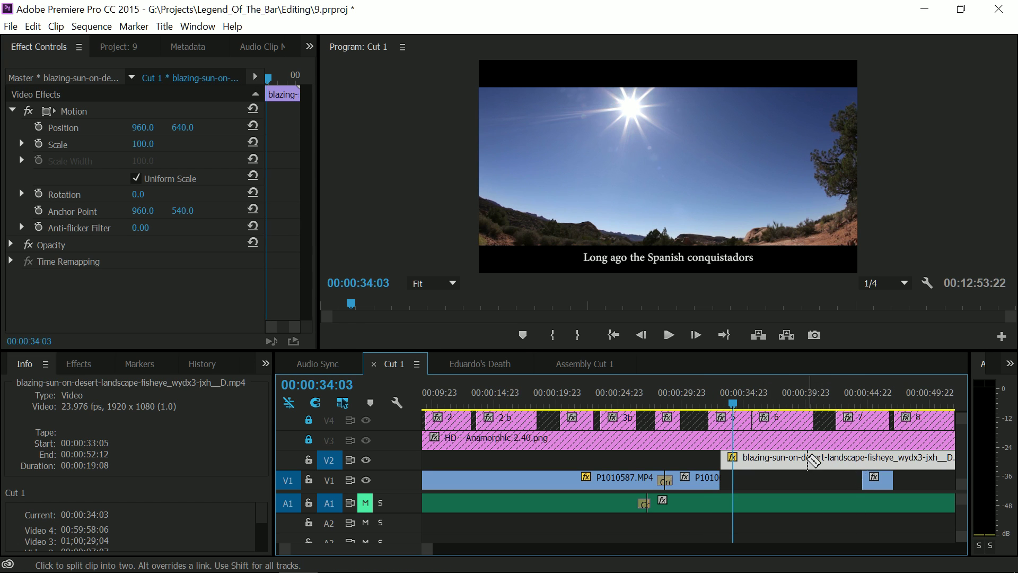
{"action": "left_click", "coordinate": [807, 460]}
{"action": "key", "text": "v"}
{"action": "left_click", "coordinate": [826, 460]}
{"action": "key", "text": "Delete"}
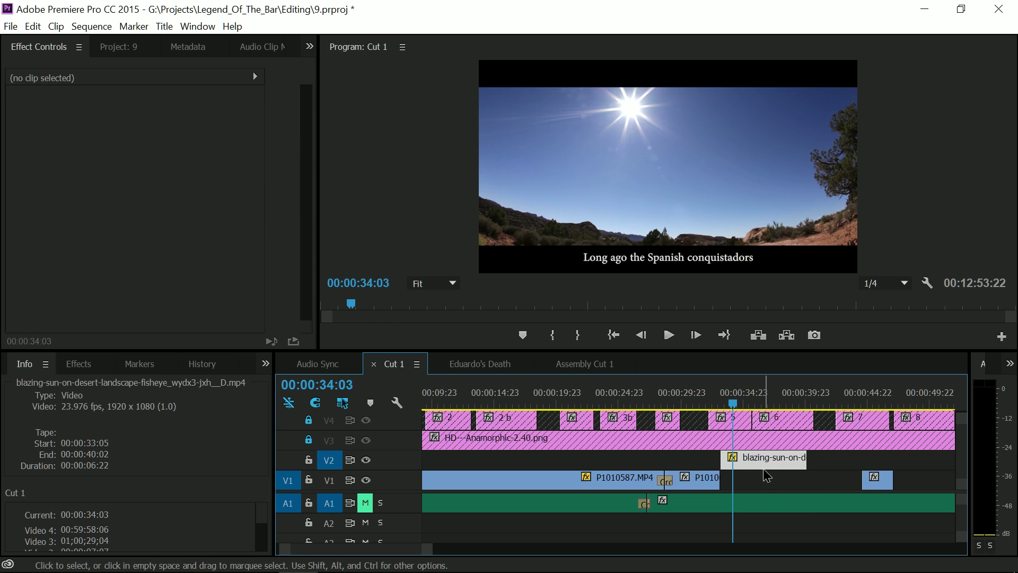
Step: Move the blazing-sun clip down to V1 and apply the default transition between P1010678.MP4 and it, previewing the dissolve
{"action": "left_click_drag", "start_coordinate": [763, 469], "coordinate": [764, 480]}
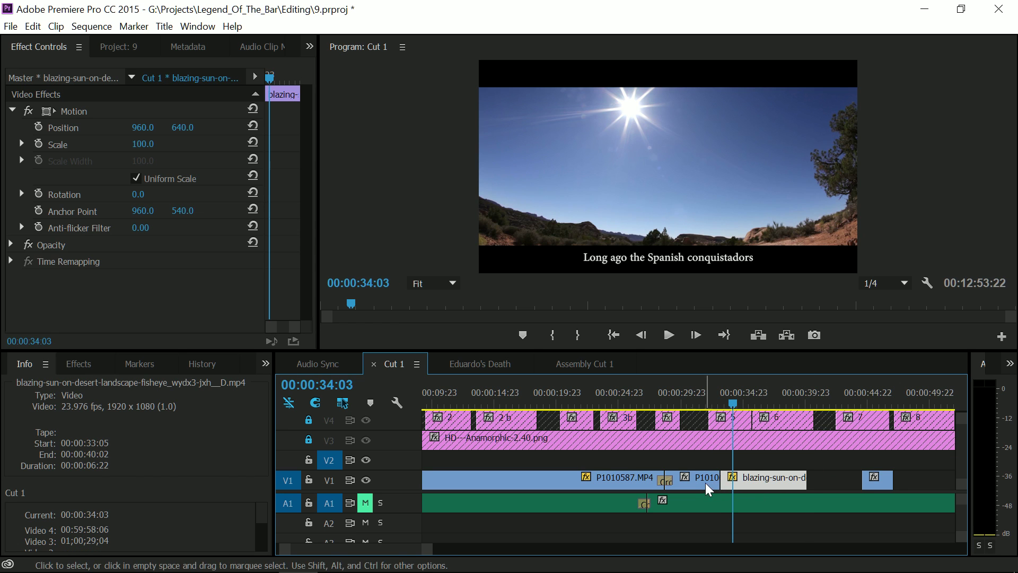
{"action": "right_click", "coordinate": [718, 481]}
{"action": "left_click", "coordinate": [769, 456]}
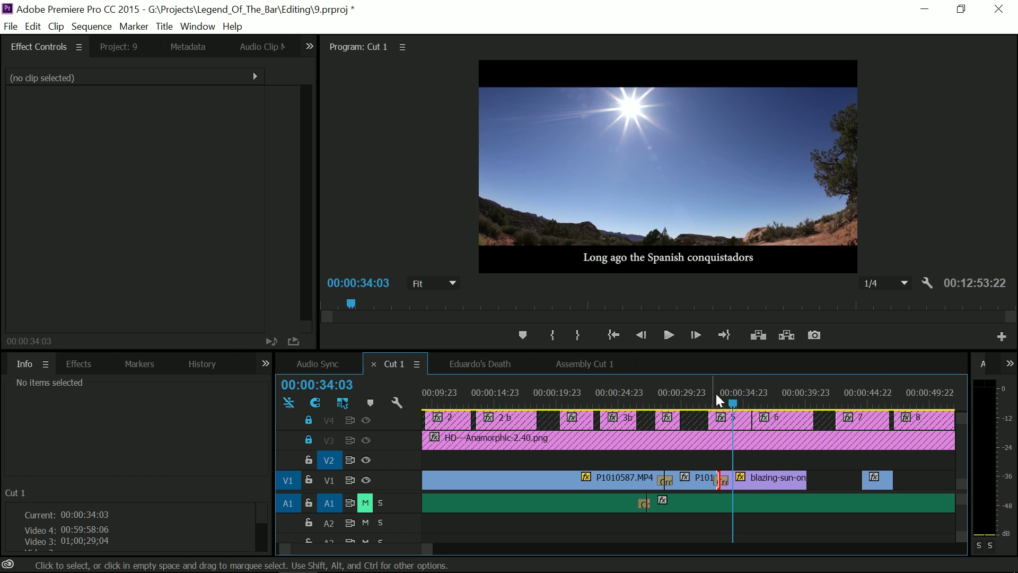
{"action": "left_click_drag", "start_coordinate": [716, 393], "coordinate": [795, 399]}
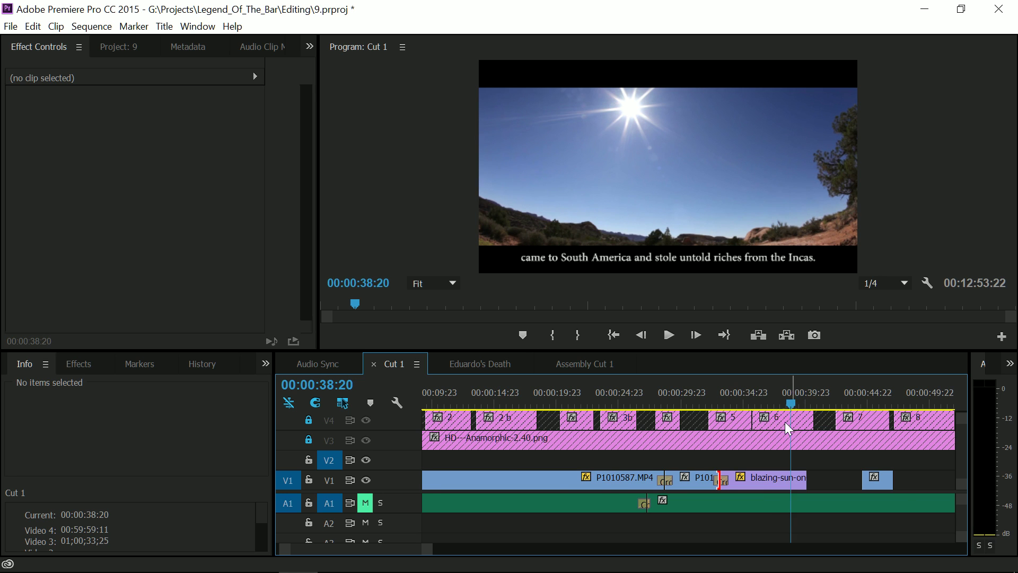
Step: Return to the Assembly Cut 1 sequence and examine the desert landscape and sunset shots on V1 up to about 00:16:14
{"action": "key", "text": "minus"}
{"action": "key", "text": "minus"}
{"action": "key", "text": "minus"}
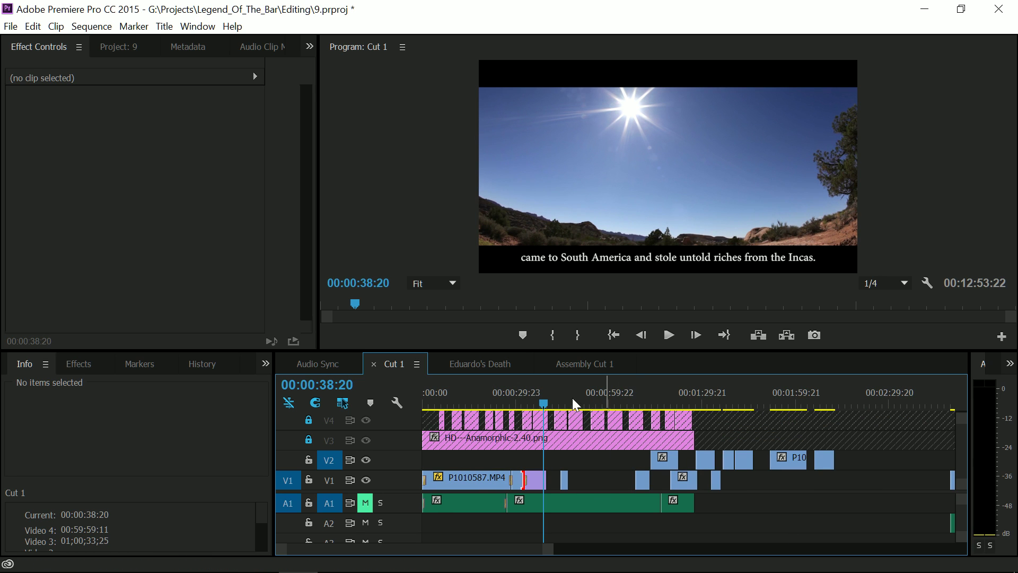
{"action": "left_click", "coordinate": [579, 365]}
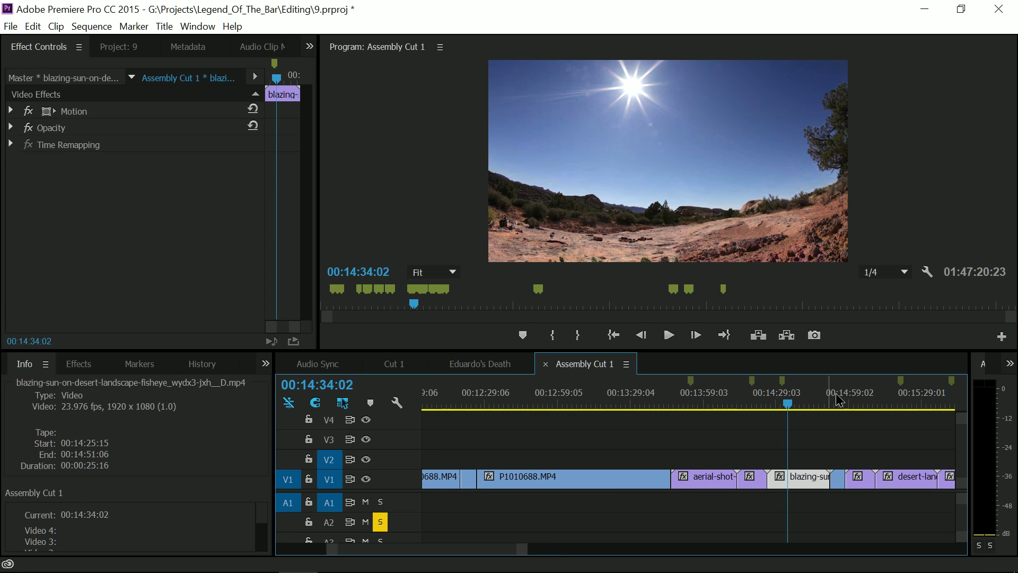
{"action": "left_click_drag", "start_coordinate": [838, 401], "coordinate": [860, 401]}
{"action": "key", "text": "minus"}
{"action": "left_click", "coordinate": [788, 402]}
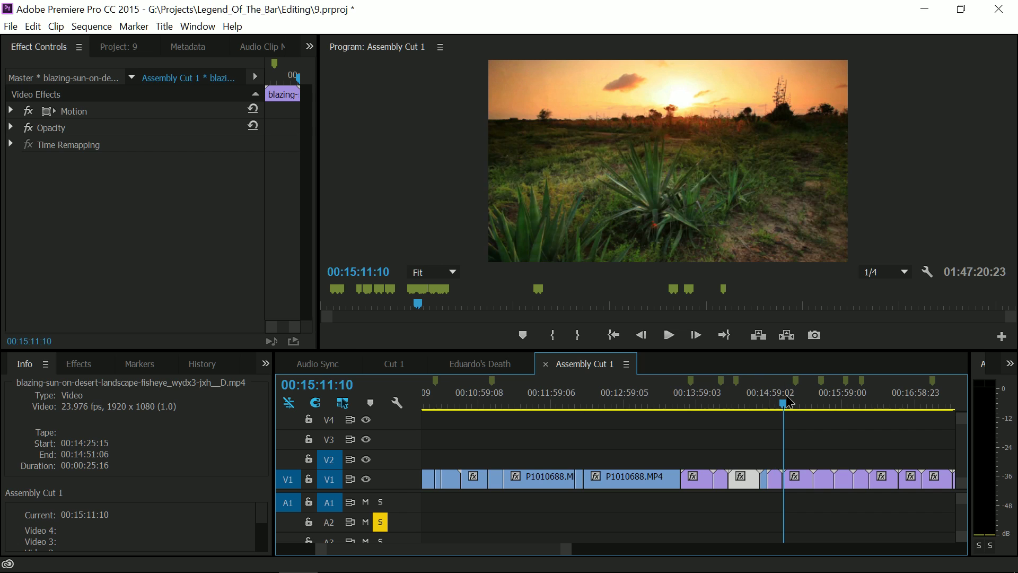
{"action": "left_click_drag", "start_coordinate": [788, 397], "coordinate": [827, 402]}
{"action": "key", "text": "equal"}
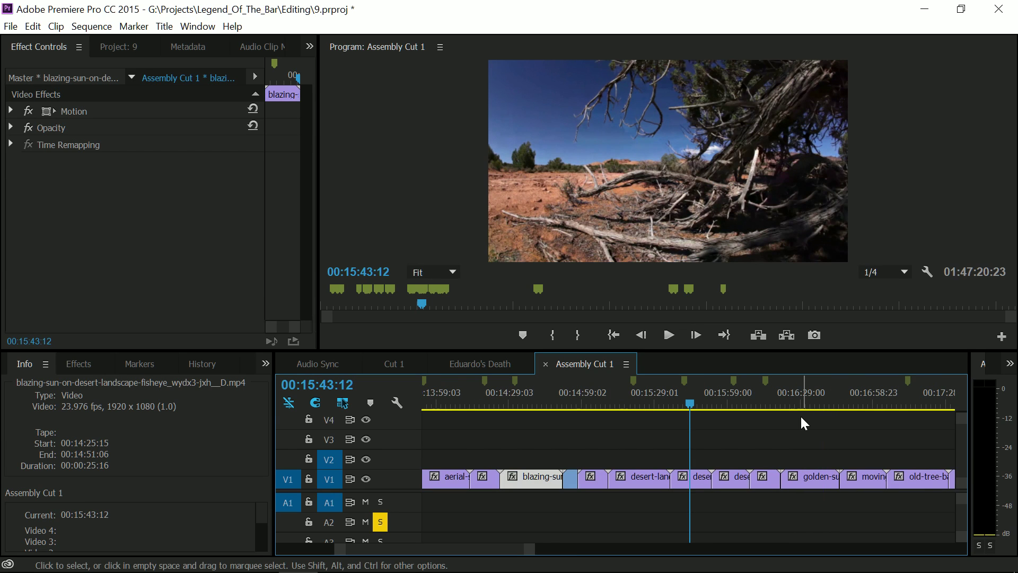
{"action": "key", "text": "equal"}
{"action": "left_click", "coordinate": [675, 402]}
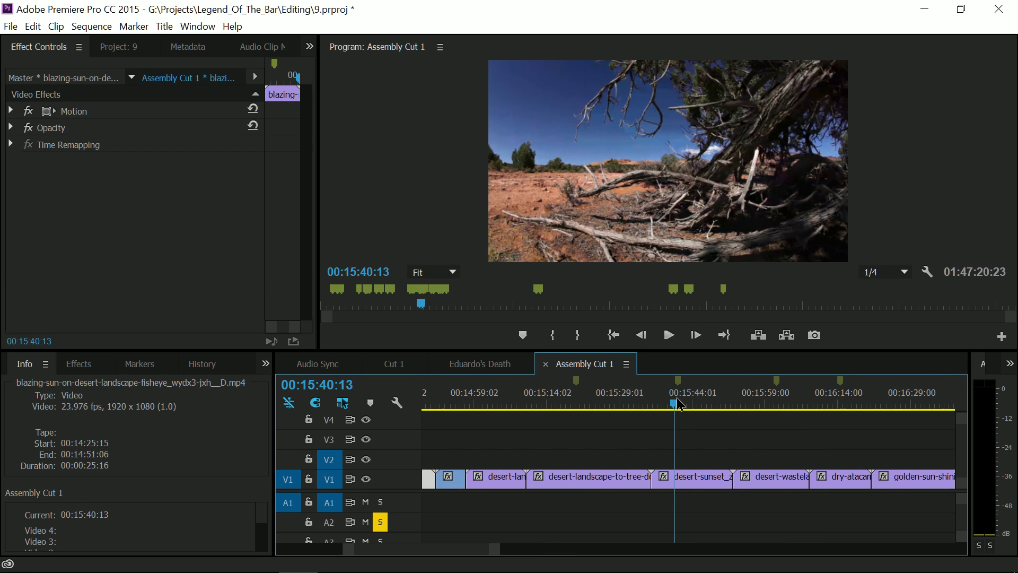
{"action": "left_click_drag", "start_coordinate": [677, 403], "coordinate": [685, 401]}
{"action": "left_click", "coordinate": [775, 401]}
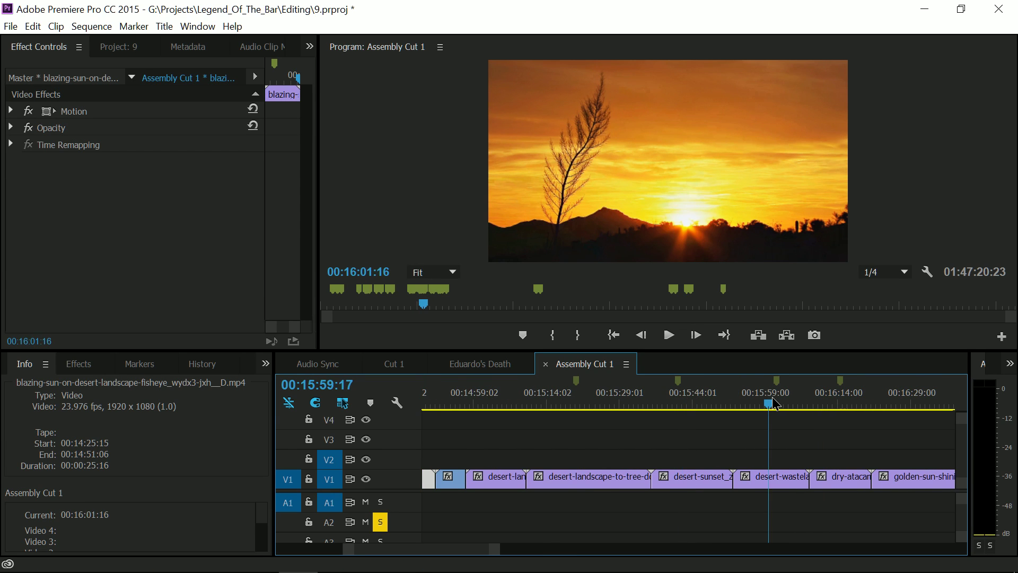
{"action": "left_click_drag", "start_coordinate": [775, 402], "coordinate": [789, 405]}
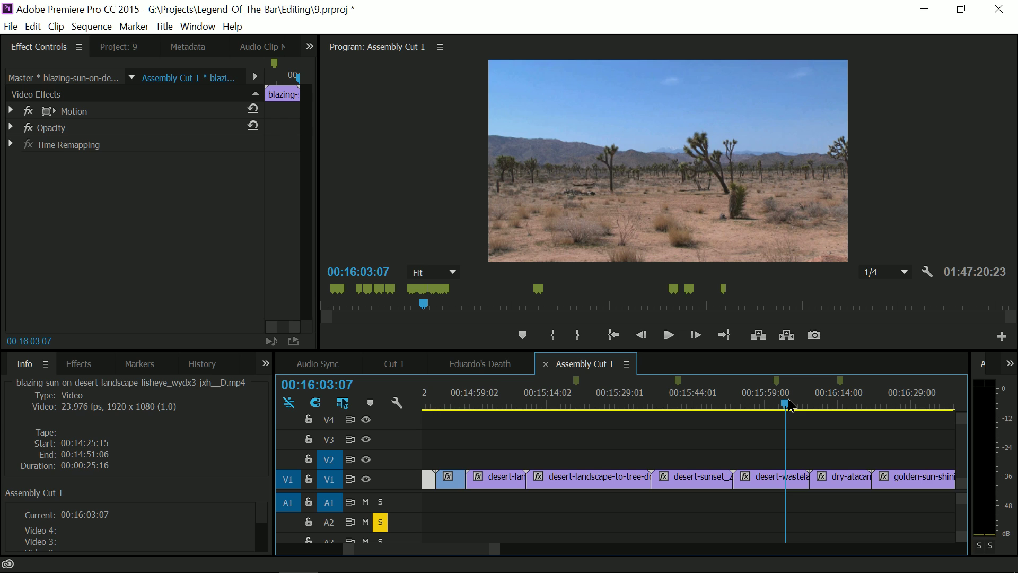
{"action": "left_click", "coordinate": [840, 405]}
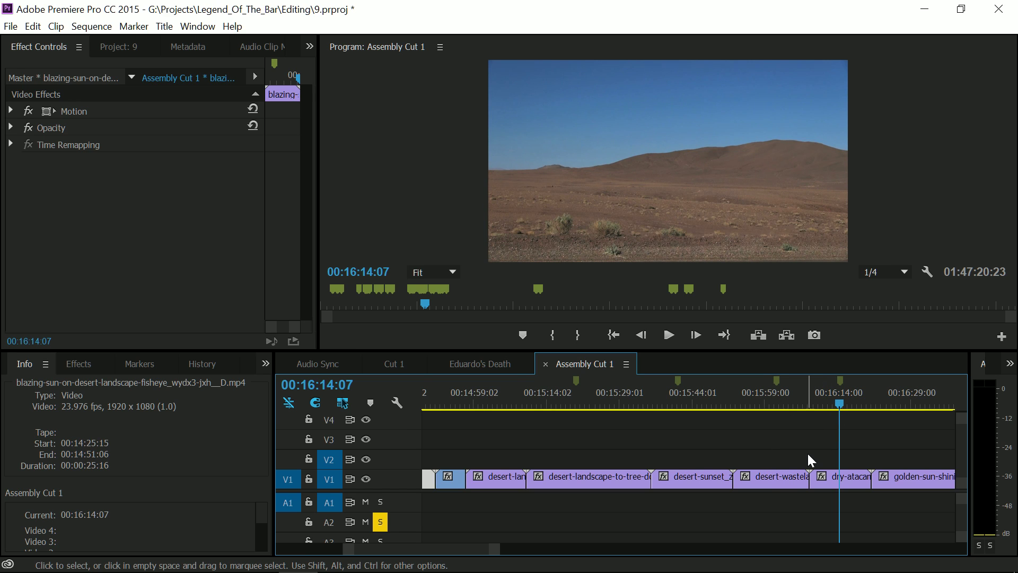
Step: Examine the remaining desert and sunset shots on V1 up to the pink-sunset shot at 00:17:38:02
{"action": "key", "text": "minus"}
{"action": "left_click", "coordinate": [909, 402]}
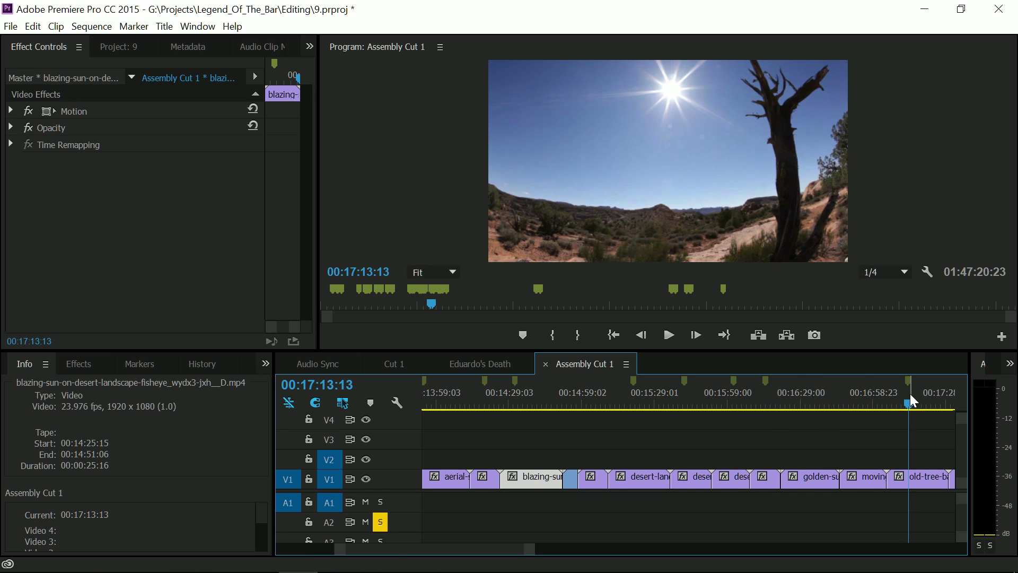
{"action": "key", "text": "minus"}
{"action": "left_click", "coordinate": [827, 403]}
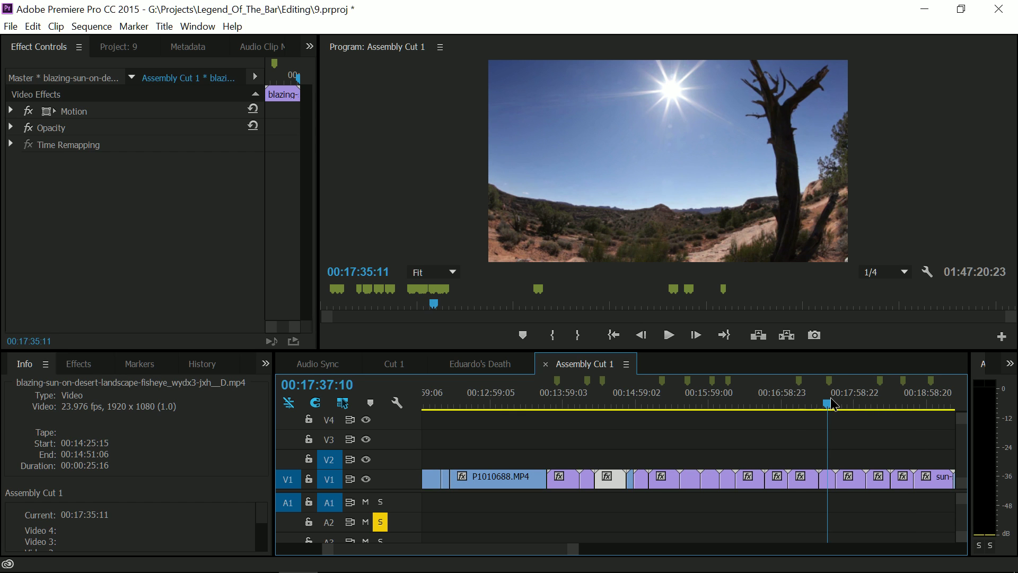
{"action": "left_click", "coordinate": [828, 403]}
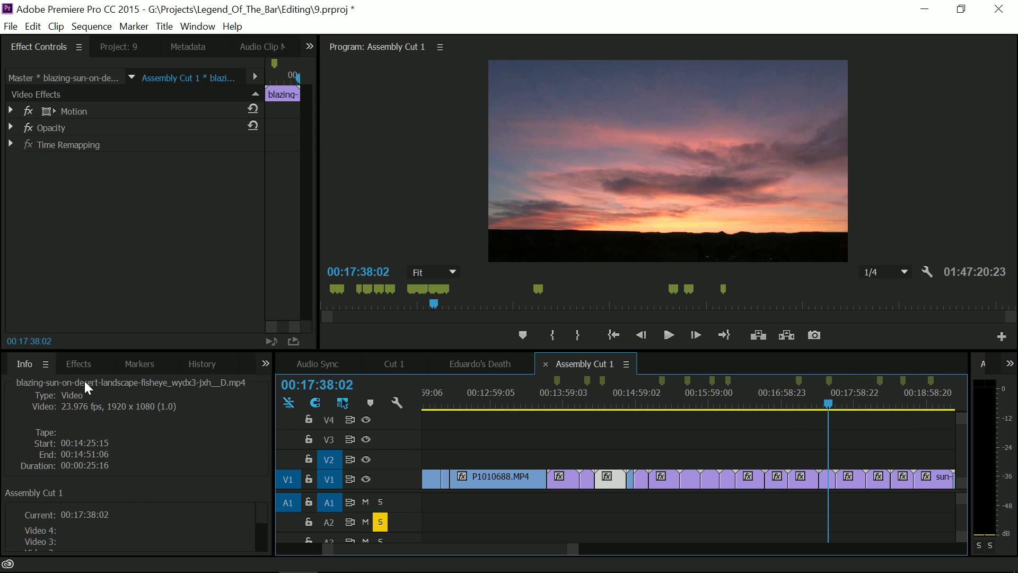
Step: Browse the sequence markers and jump to the "Lizard turns his head" marker at 00:18:19:10
{"action": "left_click", "coordinate": [152, 362]}
{"action": "left_click", "coordinate": [795, 443]}
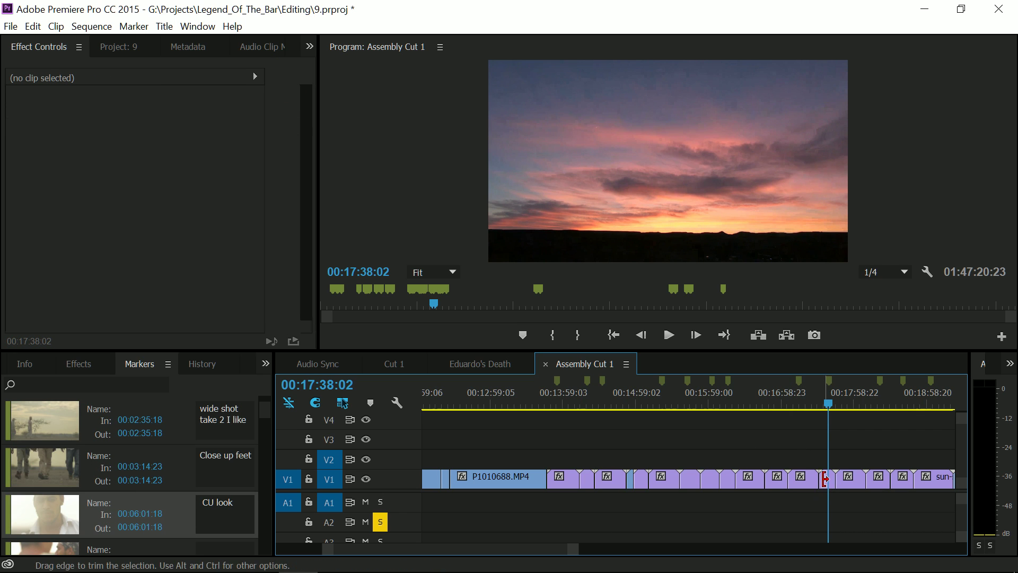
{"action": "left_click", "coordinate": [829, 483]}
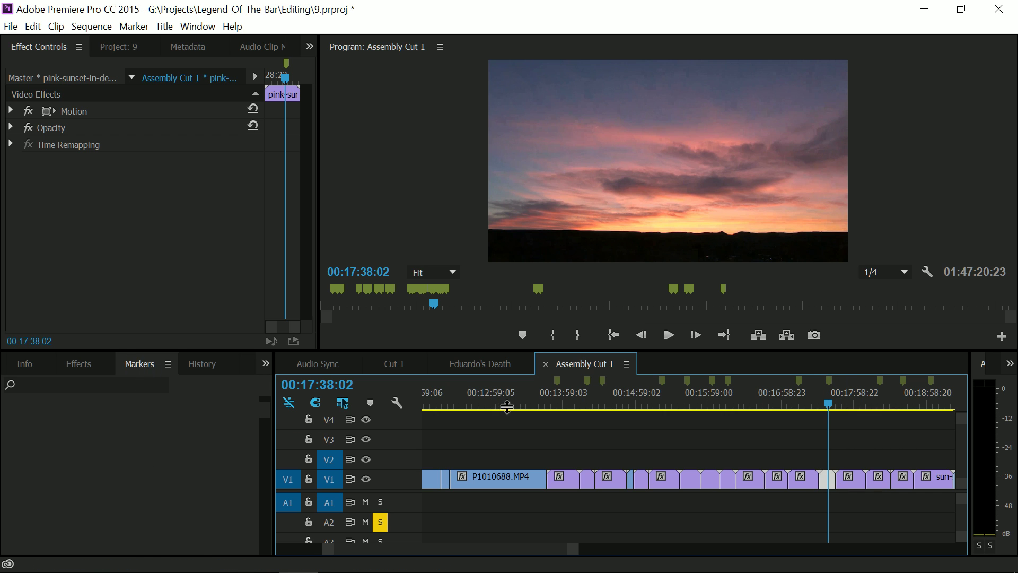
{"action": "left_click", "coordinate": [780, 460]}
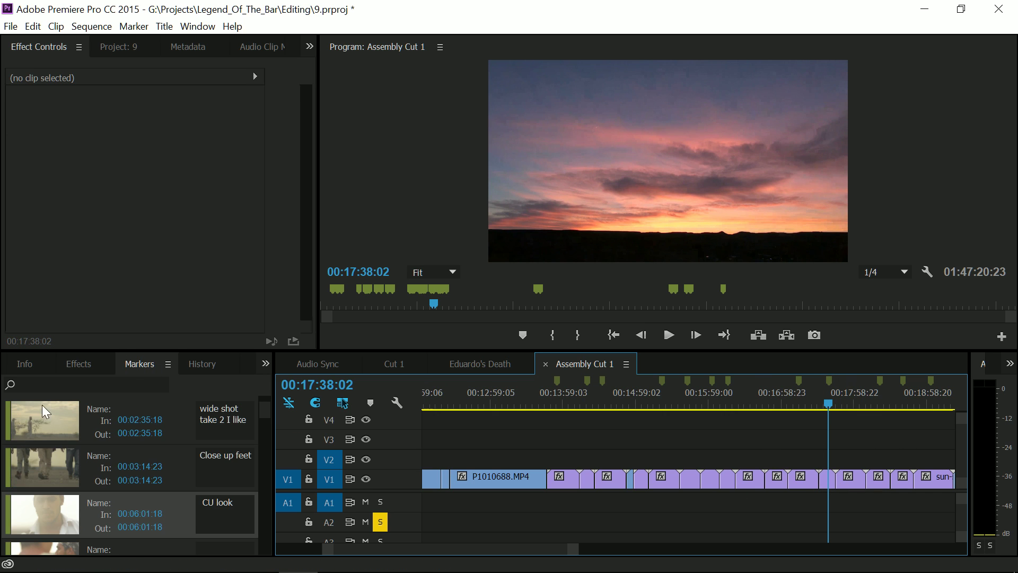
{"action": "scroll", "coordinate": [46, 501], "scroll_direction": "down", "scroll_amount": 5}
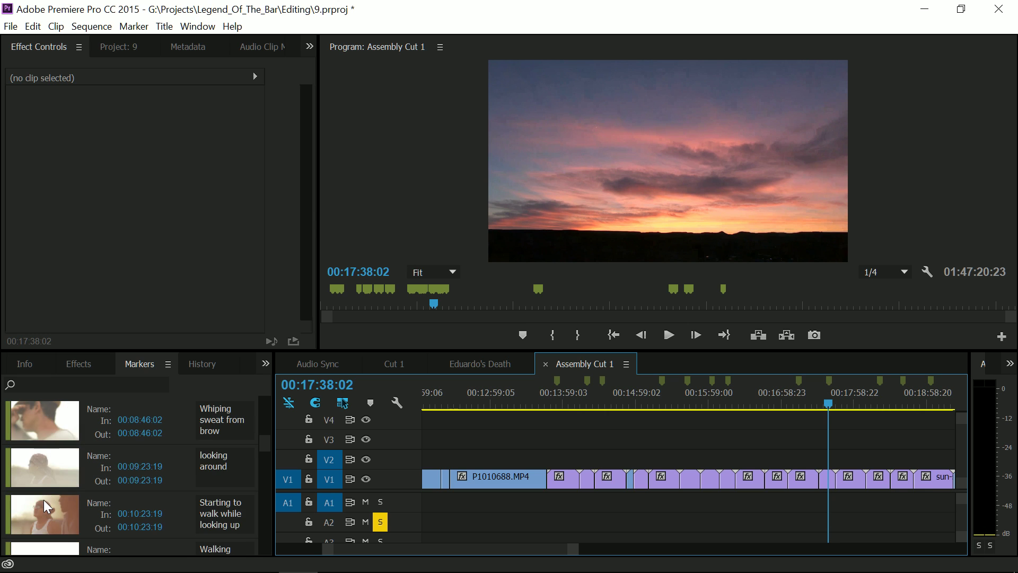
{"action": "scroll", "coordinate": [49, 510], "scroll_direction": "down", "scroll_amount": 5}
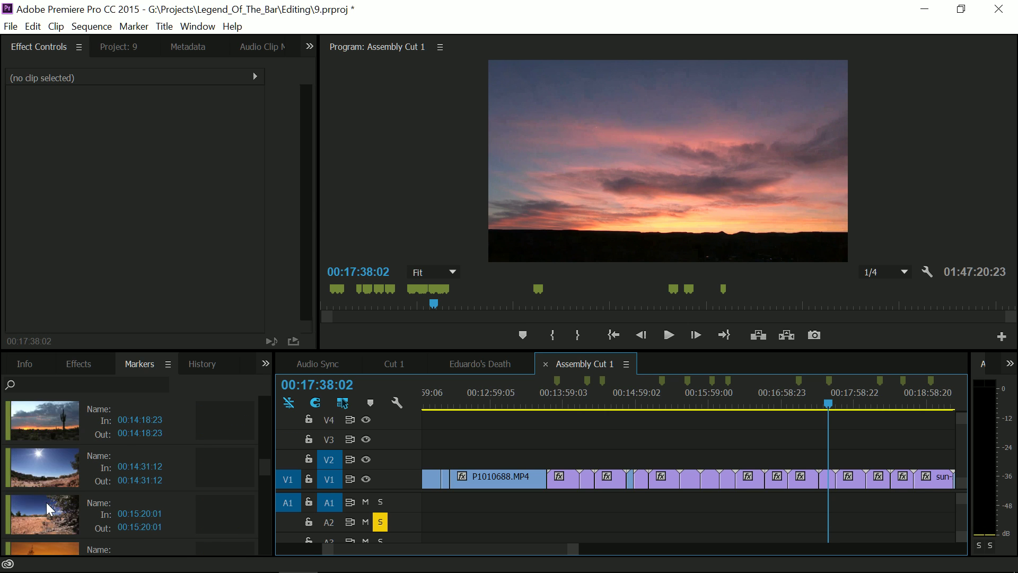
{"action": "scroll", "coordinate": [50, 514], "scroll_direction": "down", "scroll_amount": 3}
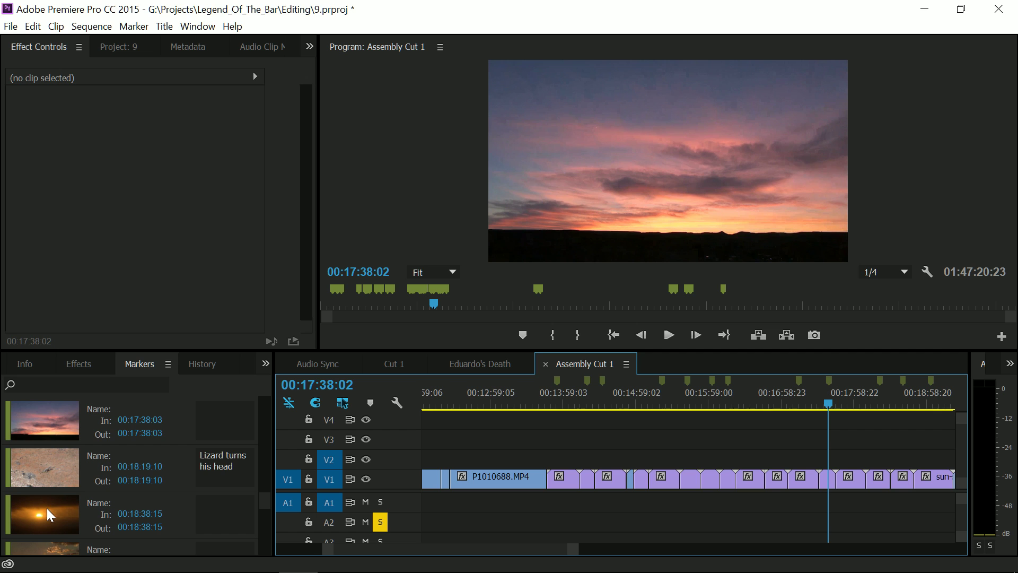
{"action": "left_click", "coordinate": [45, 475]}
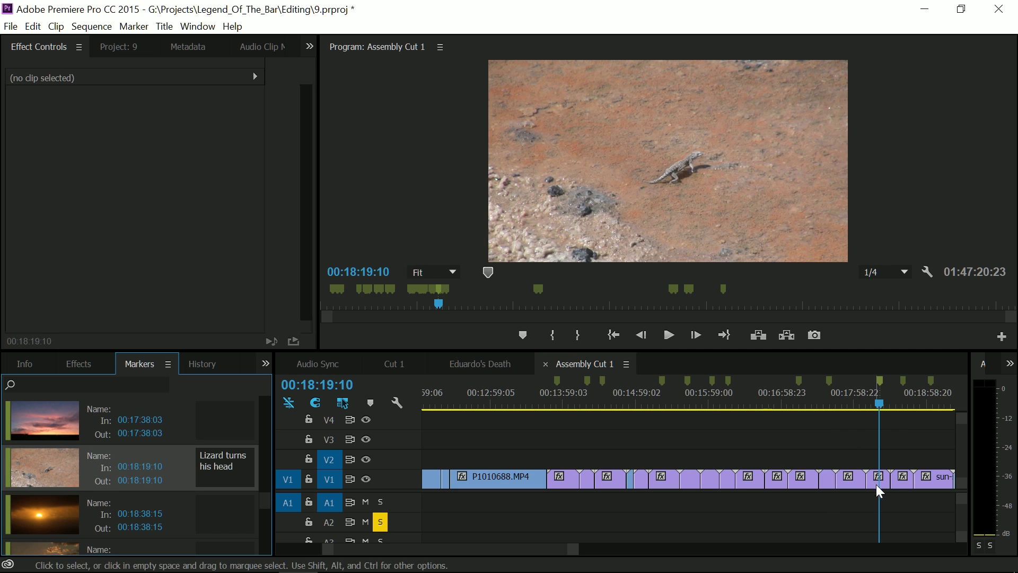
Step: Copy the small-lizard clip into the Cut 1 sequence on V2 near the blazing-sun clip's end and preview it
{"action": "left_click", "coordinate": [880, 485]}
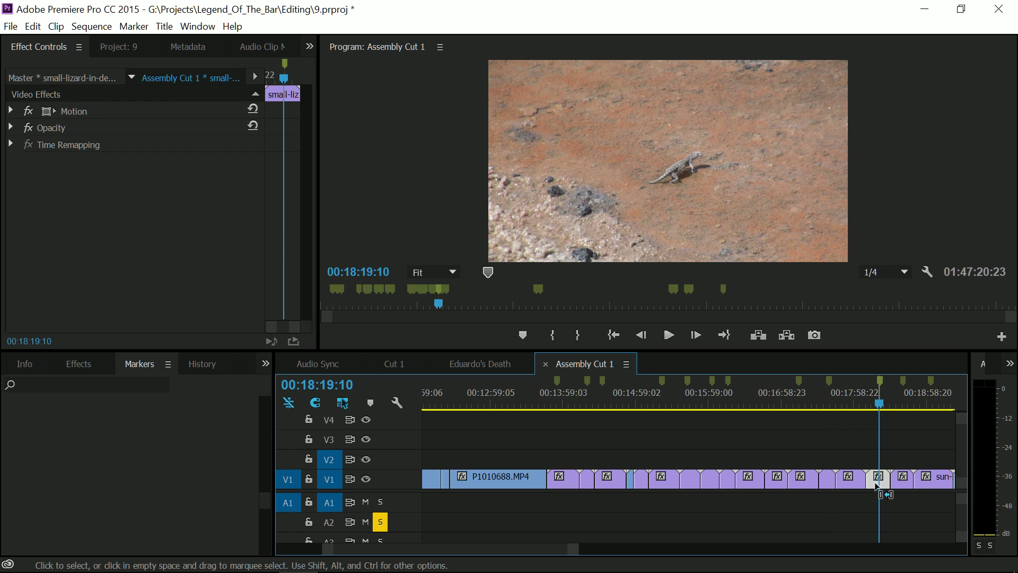
{"action": "left_click", "coordinate": [395, 364]}
{"action": "key", "text": "Down"}
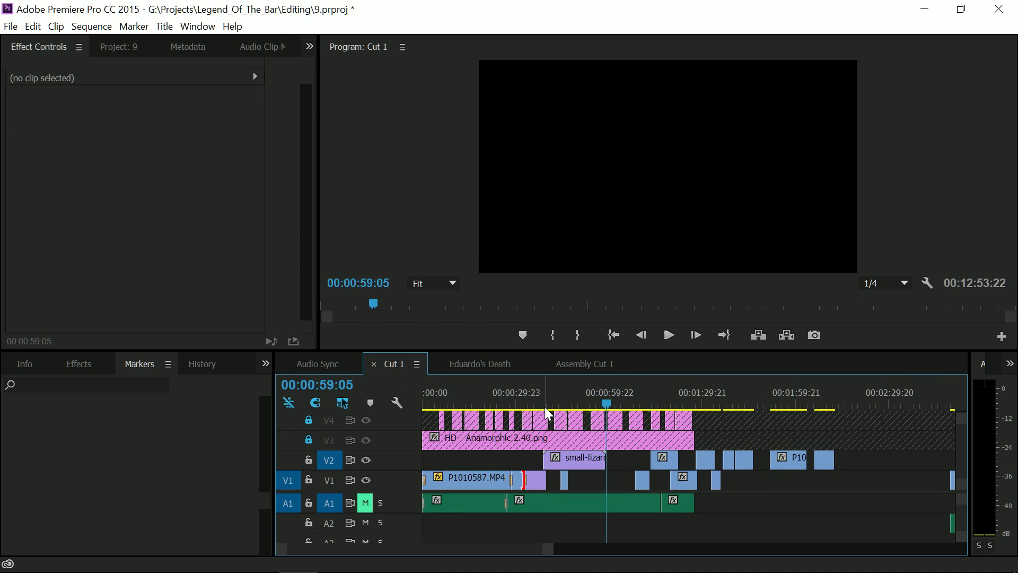
{"action": "key", "text": "="}
{"action": "left_click", "coordinate": [620, 403]}
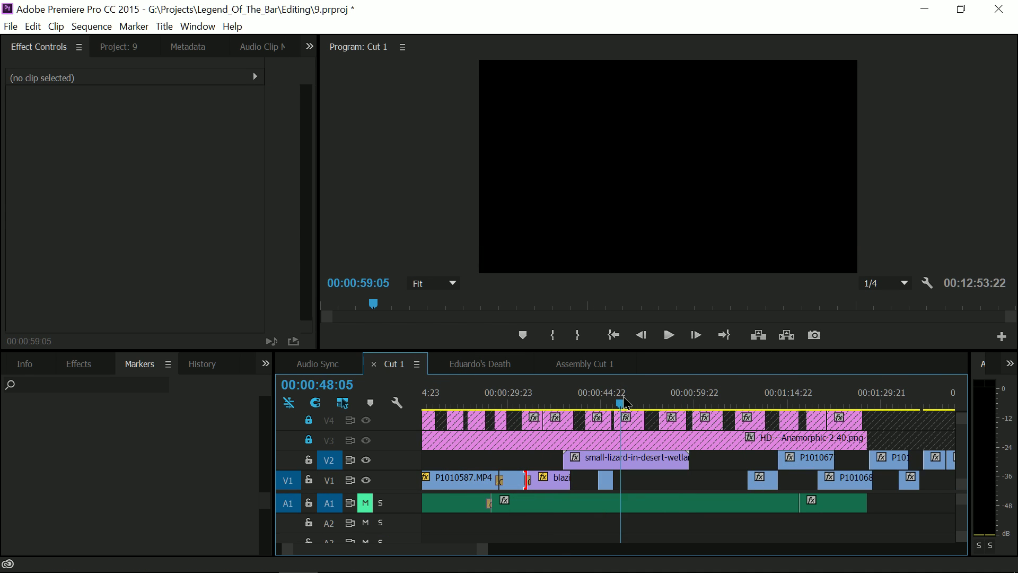
{"action": "left_click", "coordinate": [623, 398]}
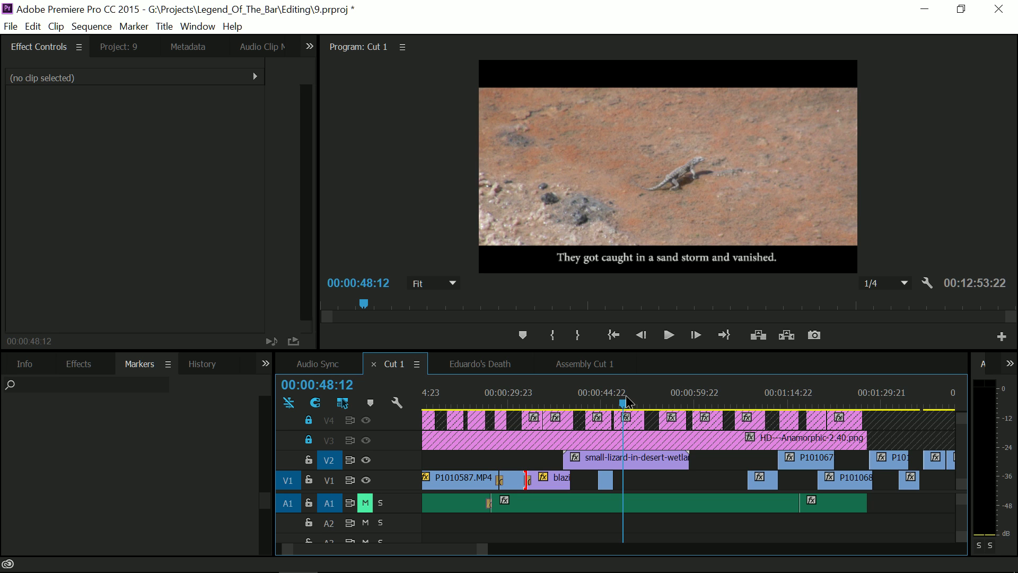
{"action": "mouse_move", "coordinate": [626, 395]}
{"action": "left_mouse_down"}
{"action": "mouse_move", "coordinate": [635, 399]}
{"action": "mouse_move", "coordinate": [623, 401]}
{"action": "left_mouse_up"}
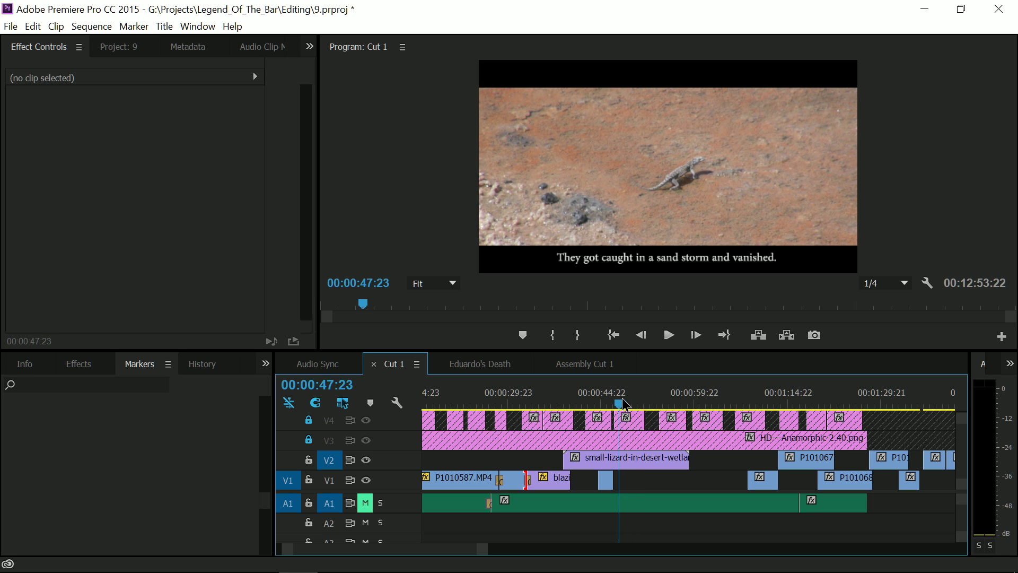
Step: Fit the small-lizard clip on V1 between the blazing-sun clip and P1010678.MP4, applying the default transition at the blazing-sun cut
{"action": "left_click", "coordinate": [566, 458]}
{"action": "mouse_move", "coordinate": [570, 457]}
{"action": "left_mouse_down"}
{"action": "mouse_move", "coordinate": [646, 465]}
{"action": "mouse_move", "coordinate": [596, 460]}
{"action": "mouse_move", "coordinate": [572, 478]}
{"action": "left_mouse_up"}
{"action": "right_click", "coordinate": [571, 475]}
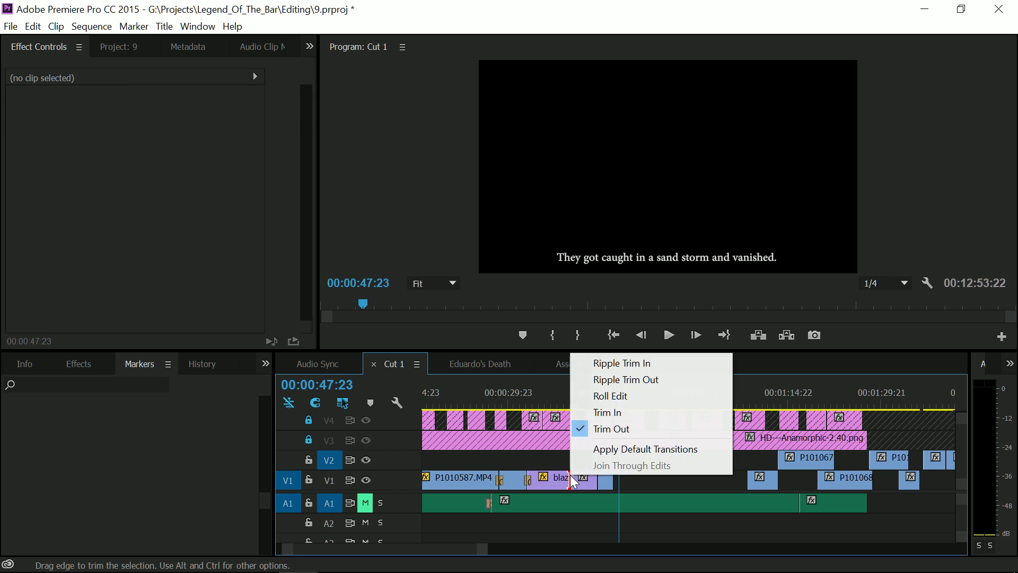
{"action": "left_click", "coordinate": [612, 449]}
{"action": "left_click", "coordinate": [588, 396]}
{"action": "key", "text": "equal"}
{"action": "key", "text": "equal"}
{"action": "key", "text": "equal"}
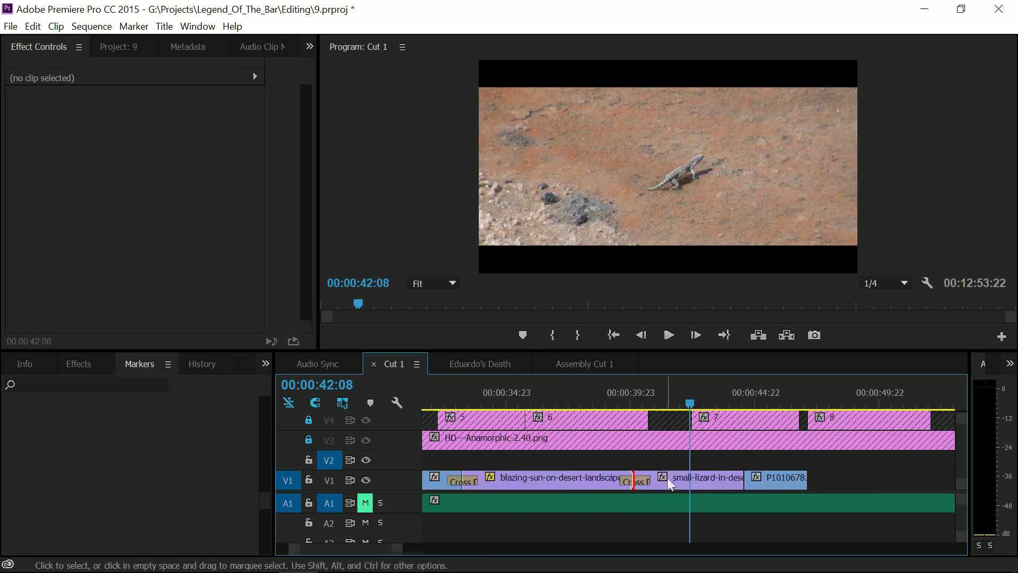
Step: Move P1010678.MP4 earlier on V1 to start at 00:00:43:05 and apply the default transition between the small-lizard clip and it
{"action": "left_click", "coordinate": [614, 393]}
{"action": "left_click_drag", "start_coordinate": [617, 395], "coordinate": [711, 395]}
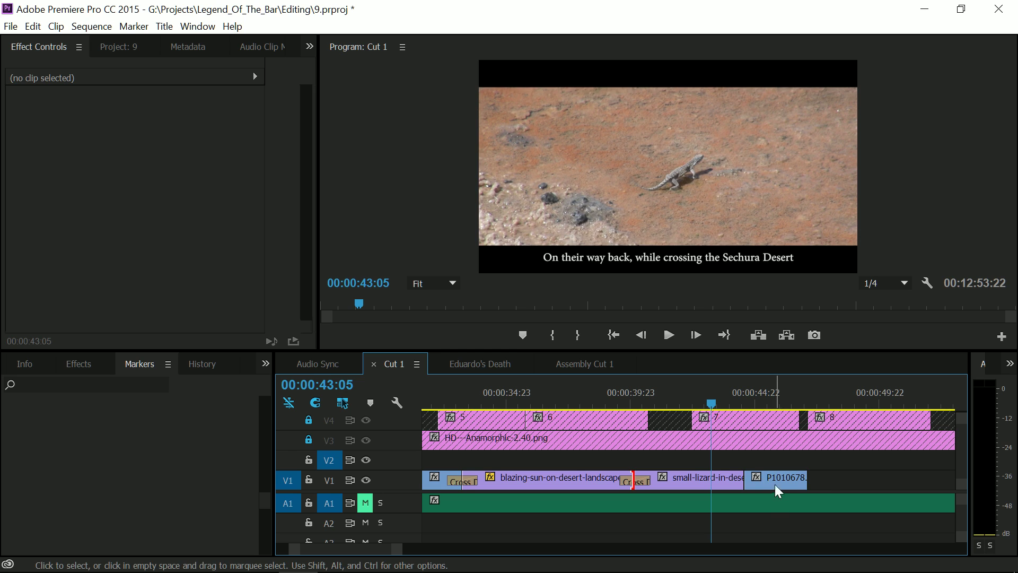
{"action": "left_click_drag", "start_coordinate": [774, 485], "coordinate": [729, 480]}
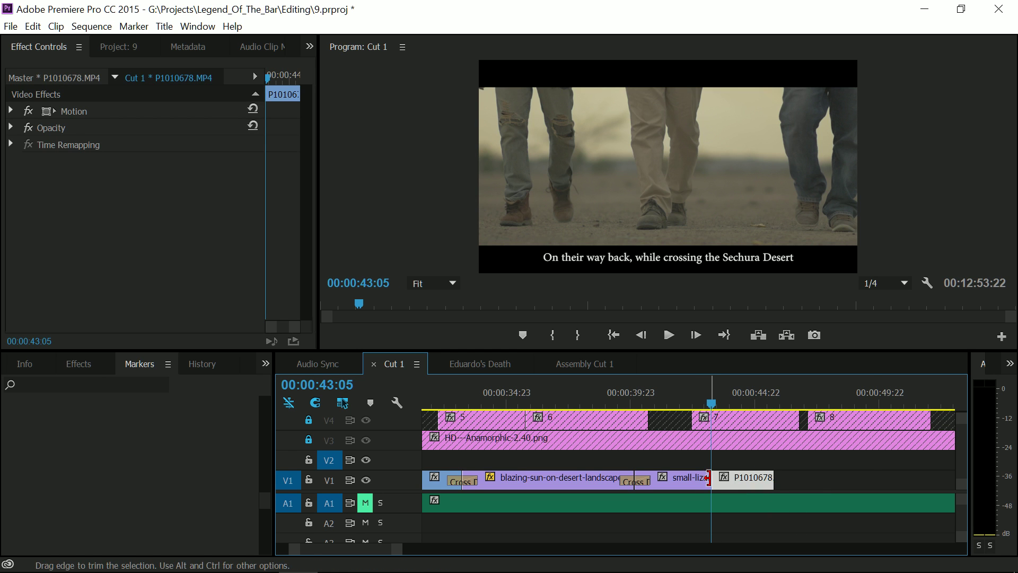
{"action": "right_click", "coordinate": [711, 480]}
{"action": "left_click", "coordinate": [729, 451]}
Step: Preview the dissolve out of the lizard shot and extend the end of P1010678.MP4 to about 00:00:47:00
{"action": "left_click_drag", "start_coordinate": [723, 401], "coordinate": [752, 404]}
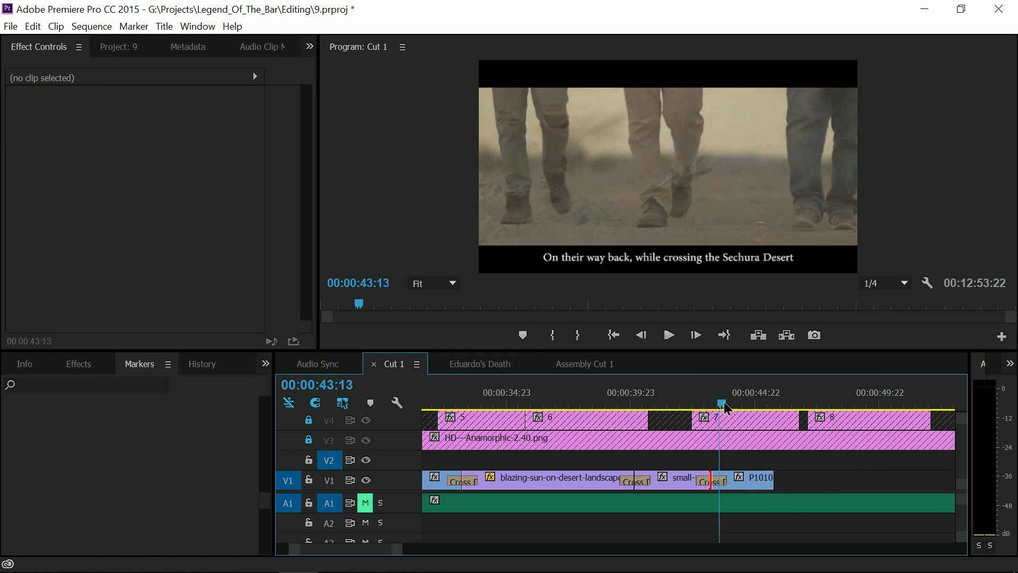
{"action": "left_click_drag", "start_coordinate": [776, 479], "coordinate": [806, 478]}
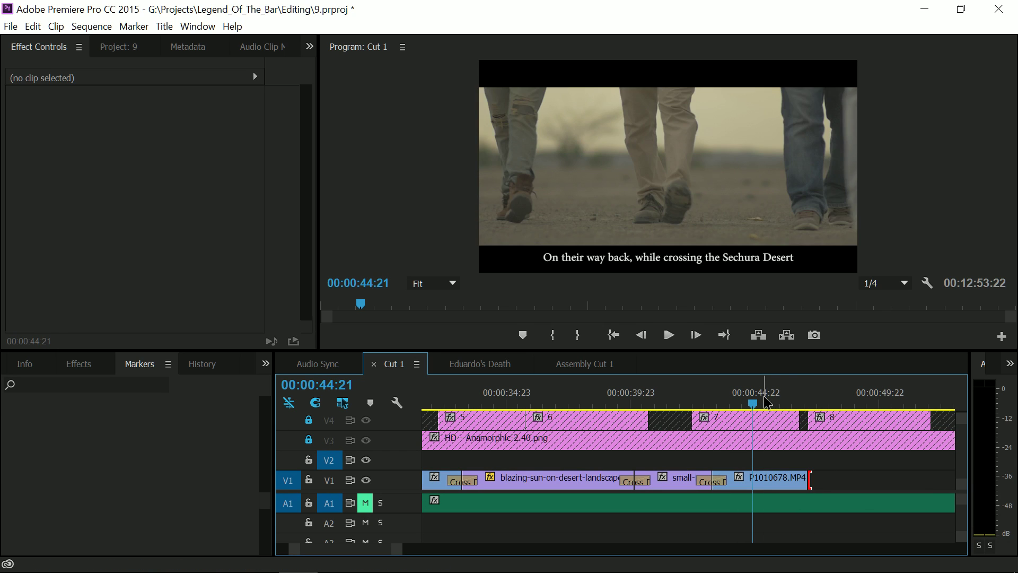
{"action": "left_click_drag", "start_coordinate": [763, 395], "coordinate": [799, 406]}
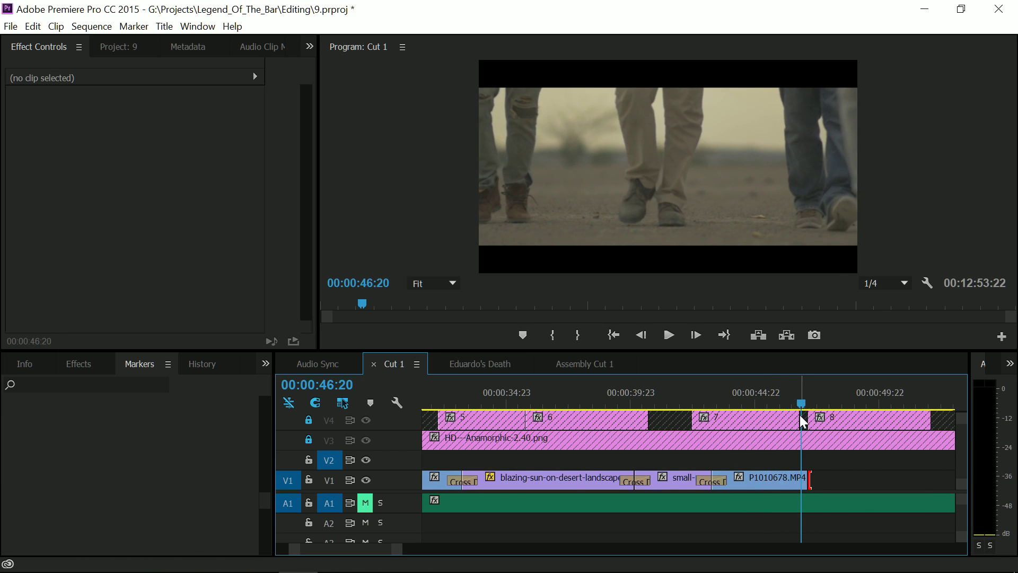
Step: Move P1010677.MP4 earlier on V2 to start at 00:00:47:00, where P1010678.MP4 ends
{"action": "key", "text": "minus"}
{"action": "key", "text": "minus"}
{"action": "left_click_drag", "start_coordinate": [635, 392], "coordinate": [668, 389]}
{"action": "left_click_drag", "start_coordinate": [669, 459], "coordinate": [586, 461]}
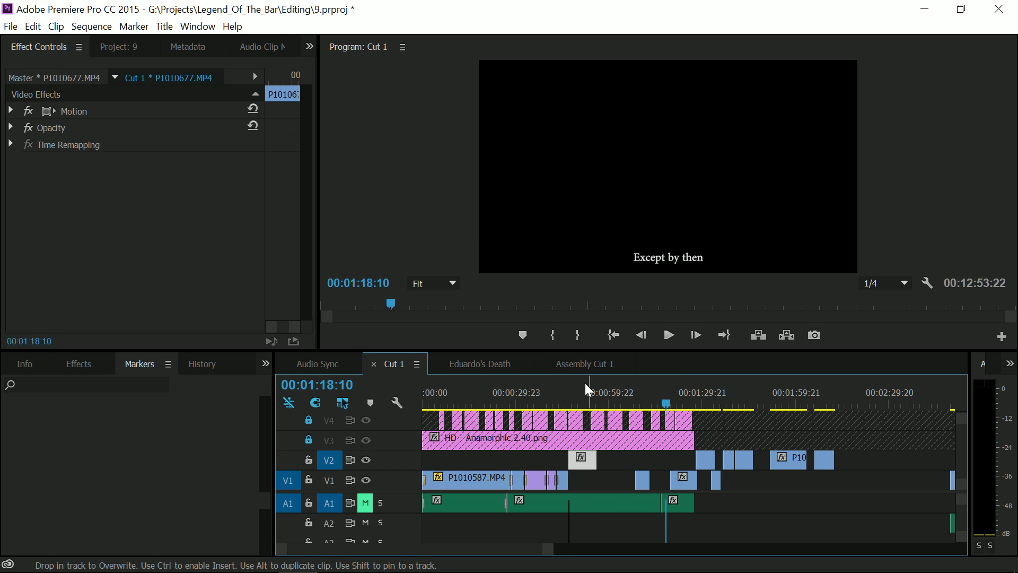
{"action": "left_click", "coordinate": [569, 392]}
{"action": "key", "text": "="}
{"action": "key", "text": "="}
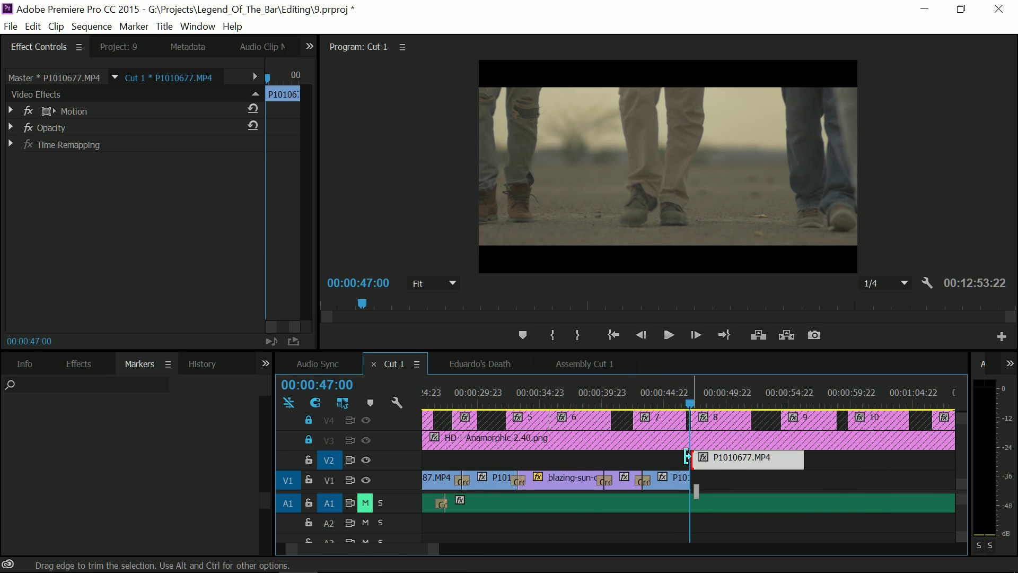
Step: Trim the start of P1010677.MP4 and place it on V1 right after P1010678.MP4 with the default transition, previewing the dissolve
{"action": "left_click_drag", "start_coordinate": [691, 458], "coordinate": [719, 472]}
{"action": "right_click", "coordinate": [691, 480]}
{"action": "left_click", "coordinate": [763, 455]}
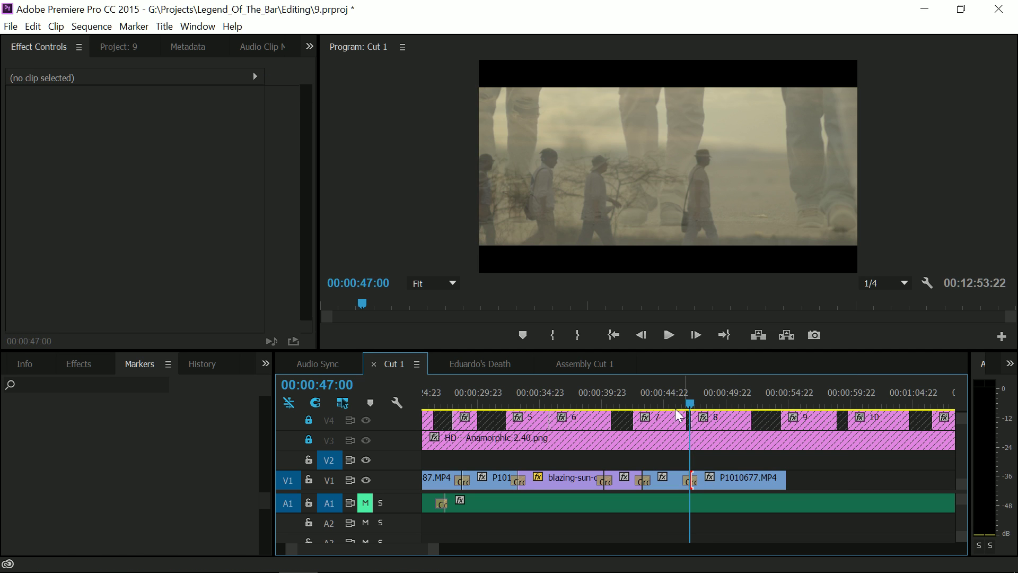
{"action": "left_click_drag", "start_coordinate": [679, 409], "coordinate": [684, 410]}
{"action": "key", "text": "space"}
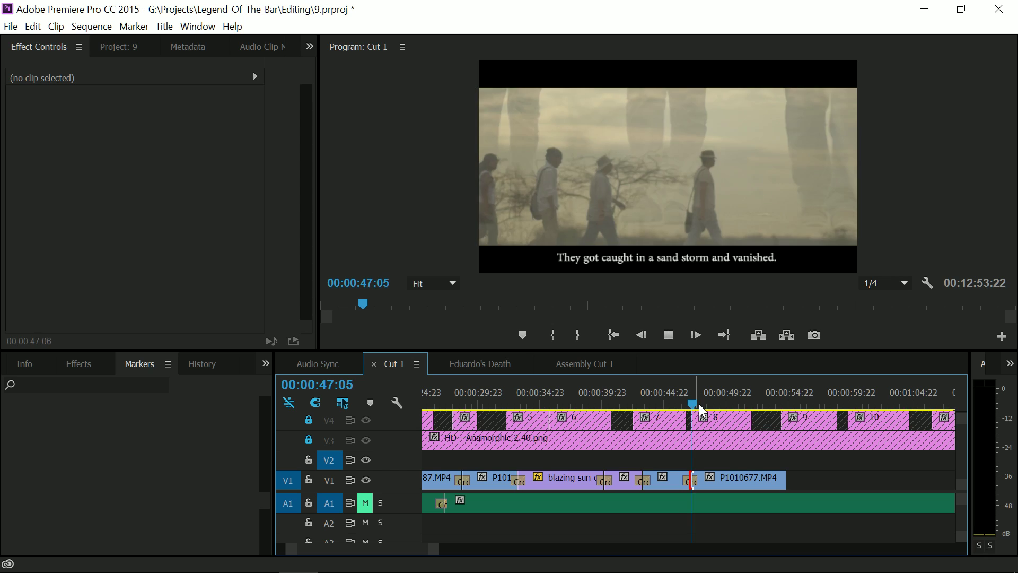
Step: Set the vertical Motion position of P1010677.MP4 to 411
{"action": "left_click", "coordinate": [728, 485]}
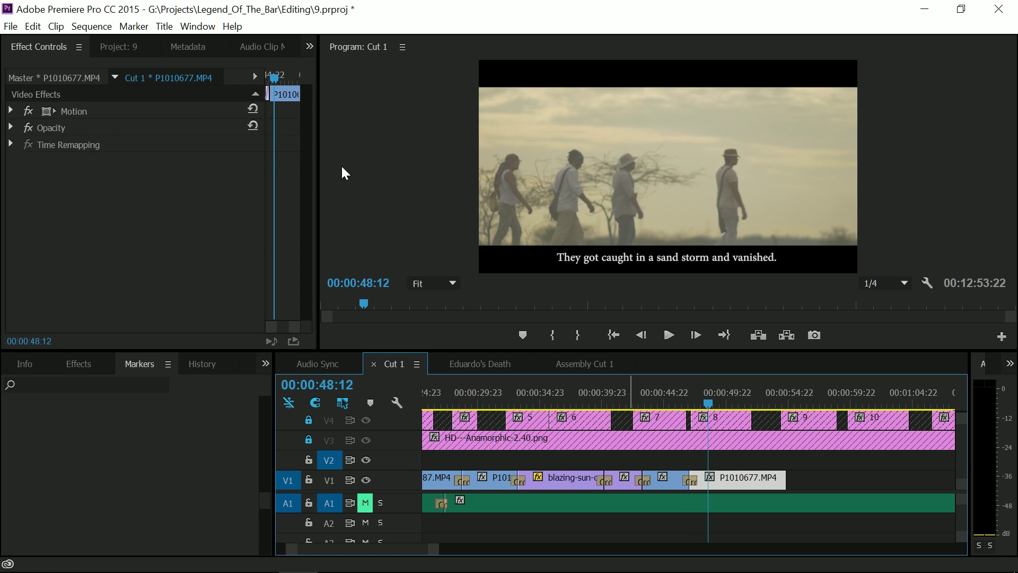
{"action": "left_click", "coordinate": [12, 111]}
{"action": "left_click_drag", "start_coordinate": [173, 134], "coordinate": [107, 134]}
Step: Trim the end of P1010677.MP4 on V1 to 00:00:53:11 and save the project
{"action": "key", "text": "space"}
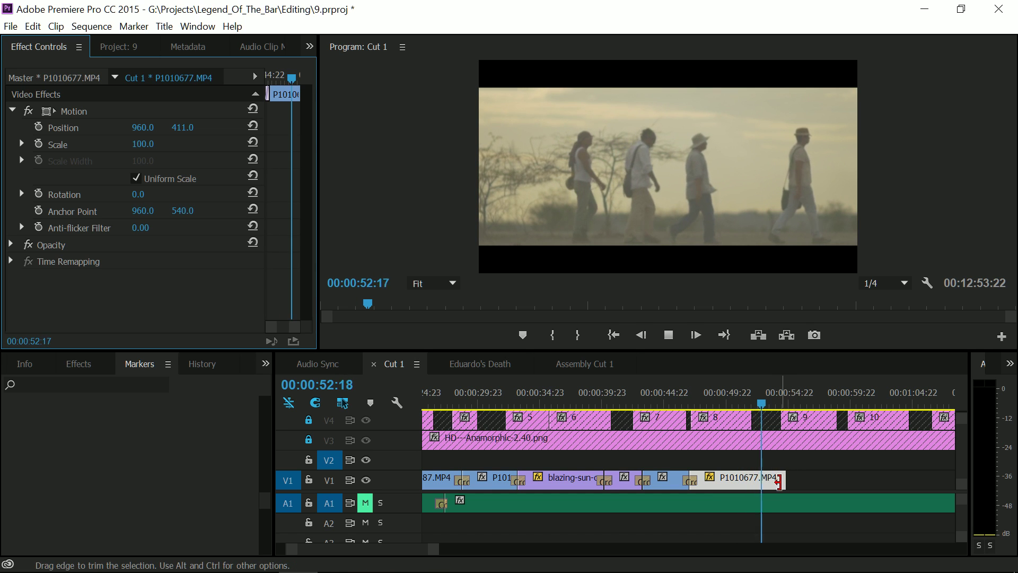
{"action": "left_click_drag", "start_coordinate": [790, 479], "coordinate": [770, 478]}
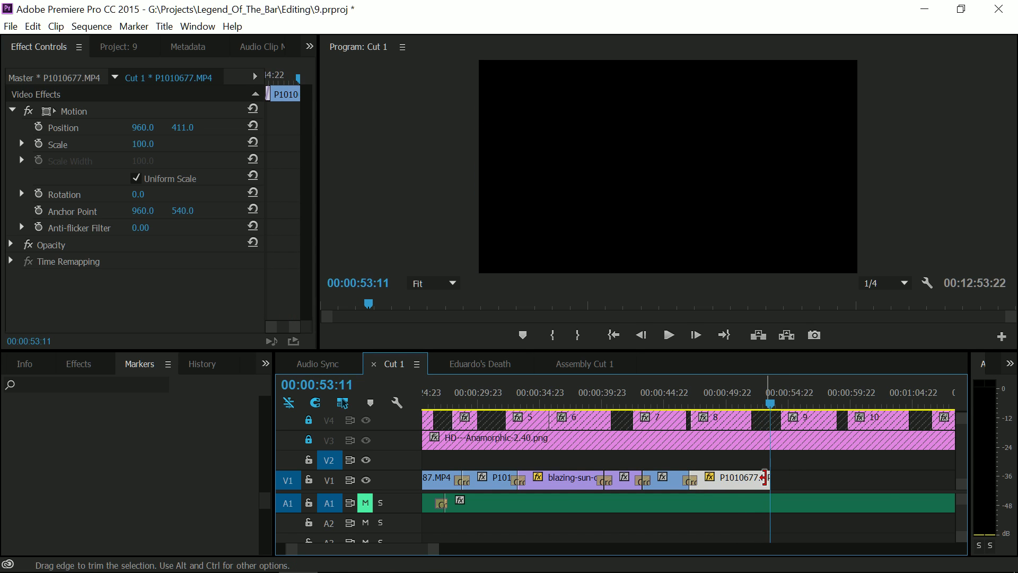
{"action": "key", "text": "minus"}
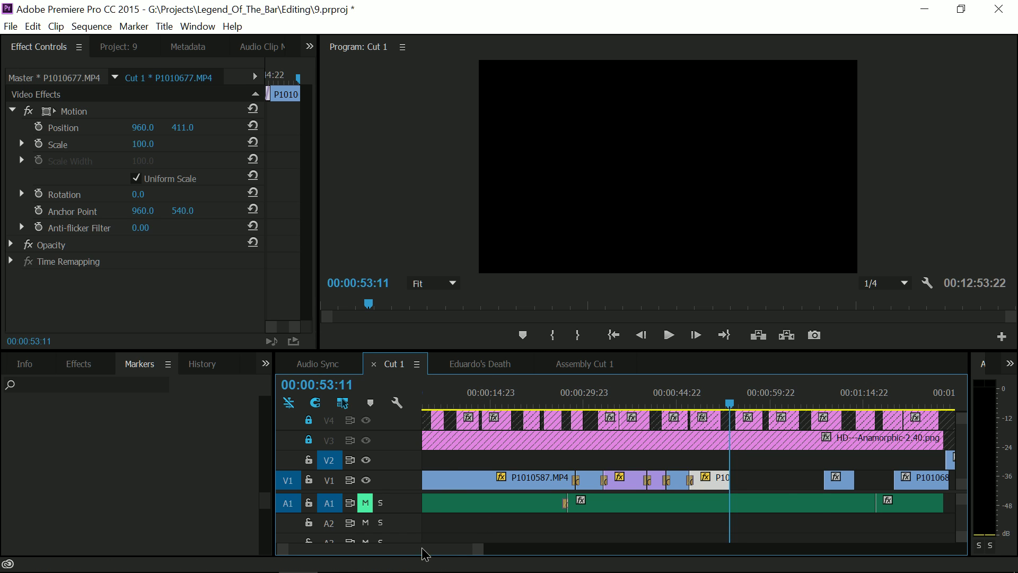
{"action": "left_click_drag", "start_coordinate": [422, 552], "coordinate": [432, 553]}
{"action": "key", "text": "minus"}
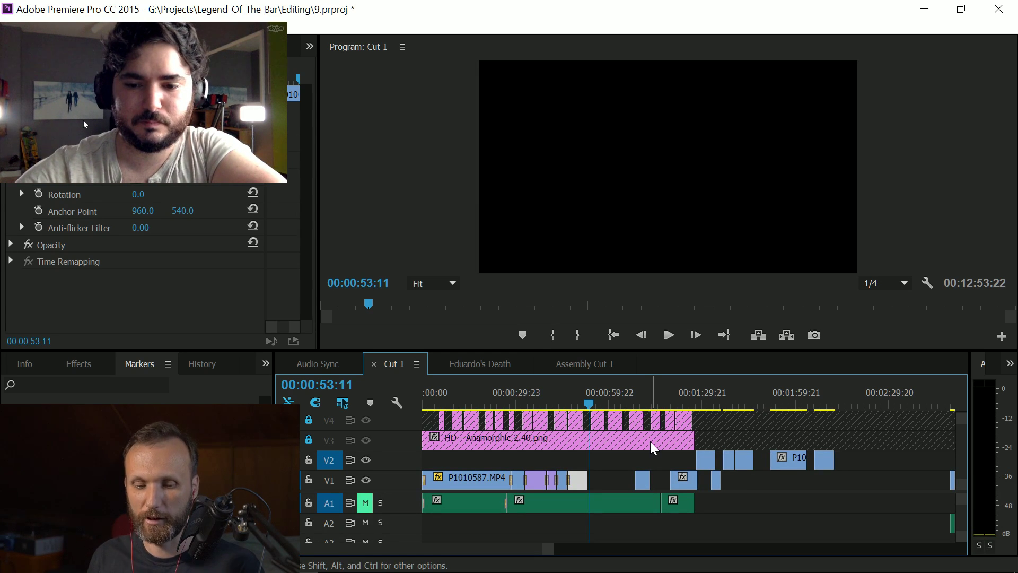
{"action": "key", "text": "ctrl+s"}
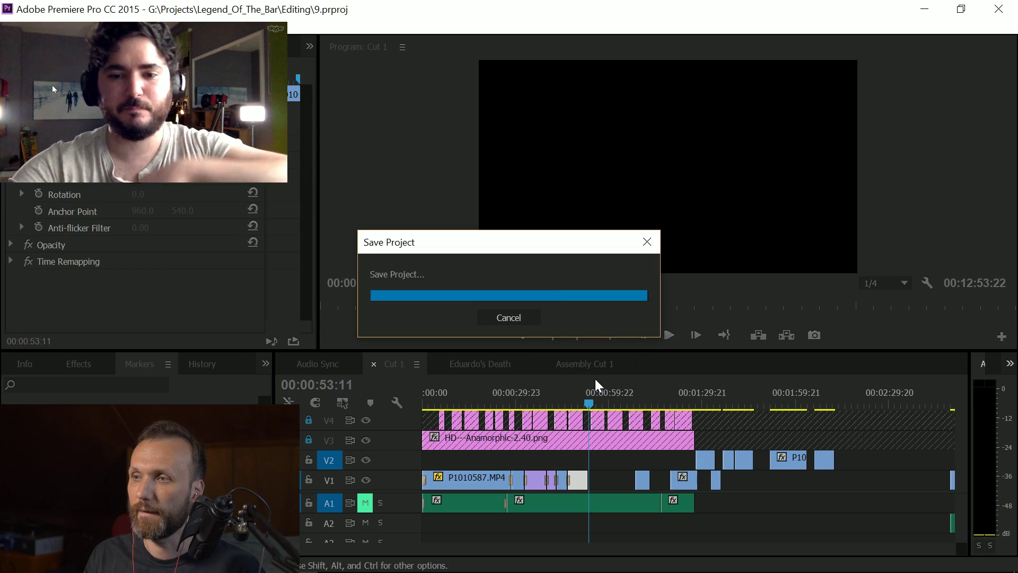
Step: Go to the P1010644 clip on V1 at 00:02:55:12 and view its shot alongside the surrounding clips
{"action": "left_click_drag", "start_coordinate": [495, 552], "coordinate": [542, 555]}
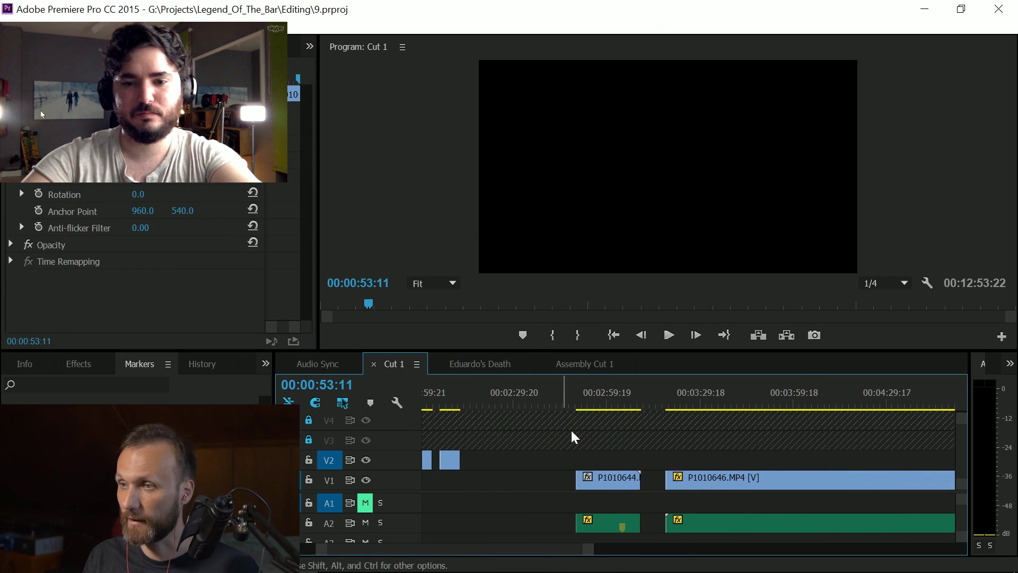
{"action": "left_click", "coordinate": [596, 398]}
{"action": "key", "text": "backslash"}
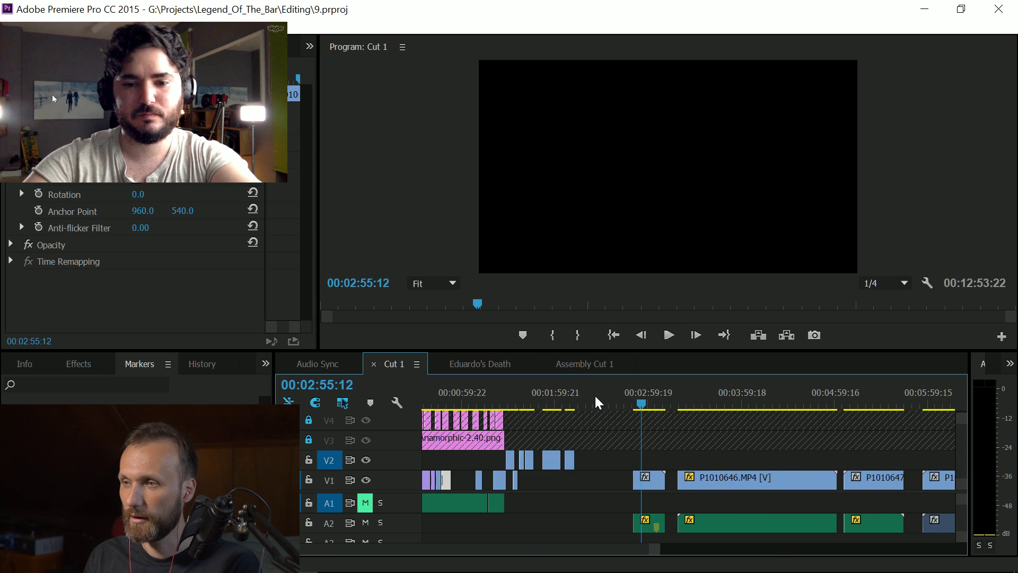
{"action": "key", "text": "equal"}
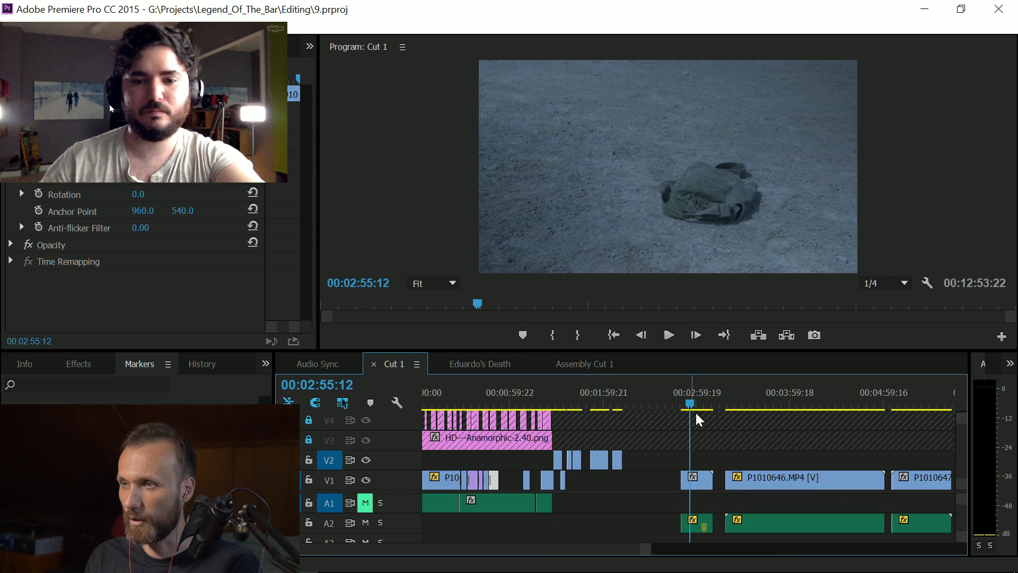
Step: Unmute track A1 and play the P1010644 clip on V1 from 00:03:04:20
{"action": "left_click", "coordinate": [369, 502]}
{"action": "left_click", "coordinate": [703, 404]}
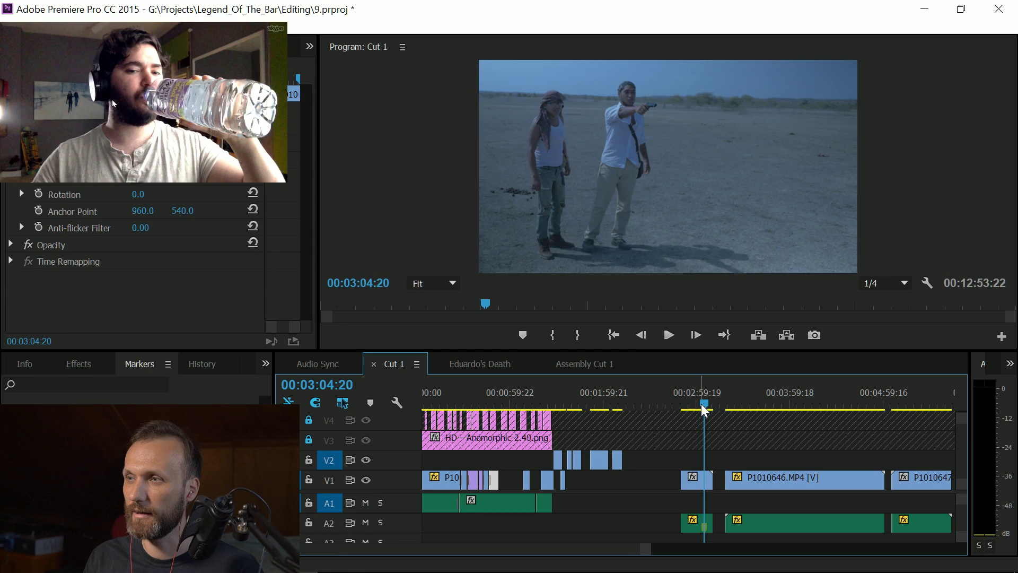
{"action": "key", "text": "space"}
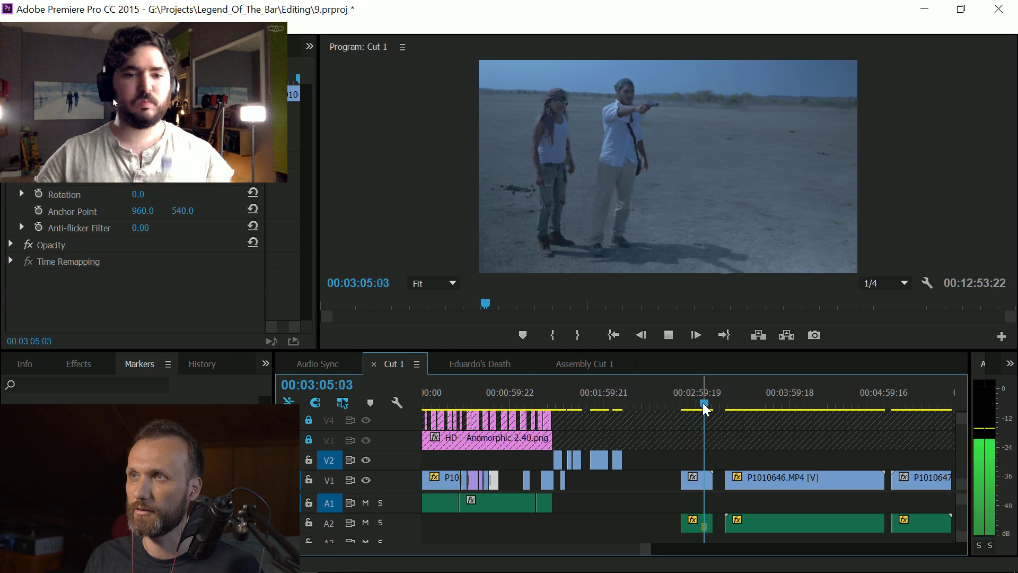
{"action": "key", "text": "space"}
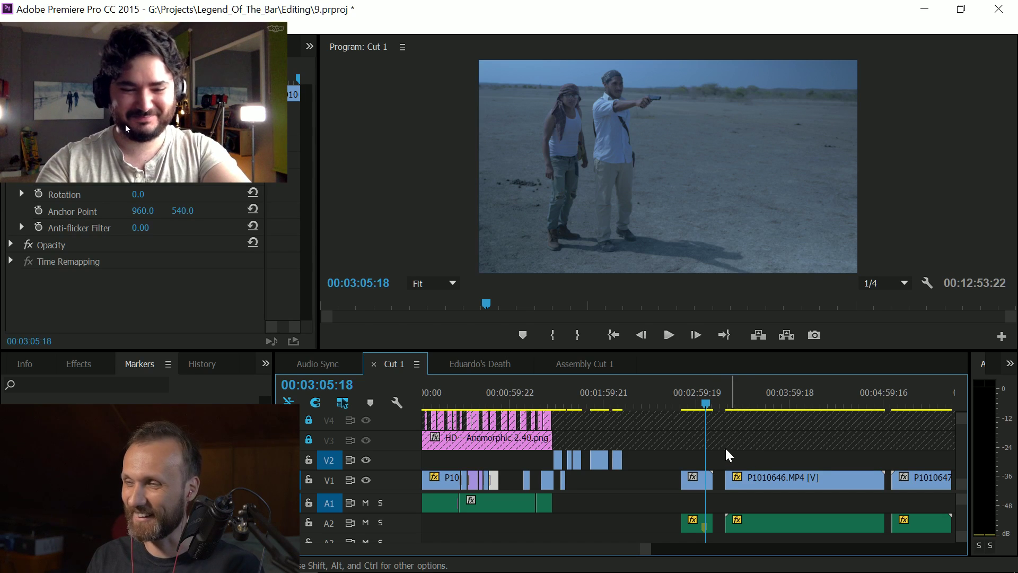
Step: Review the P1010644 shot between 00:03:00:06 and 00:03:06:05, around the camera move from the man holding the bag to the gunman
{"action": "scroll", "coordinate": [721, 441], "scroll_direction": "up", "scroll_amount": 2}
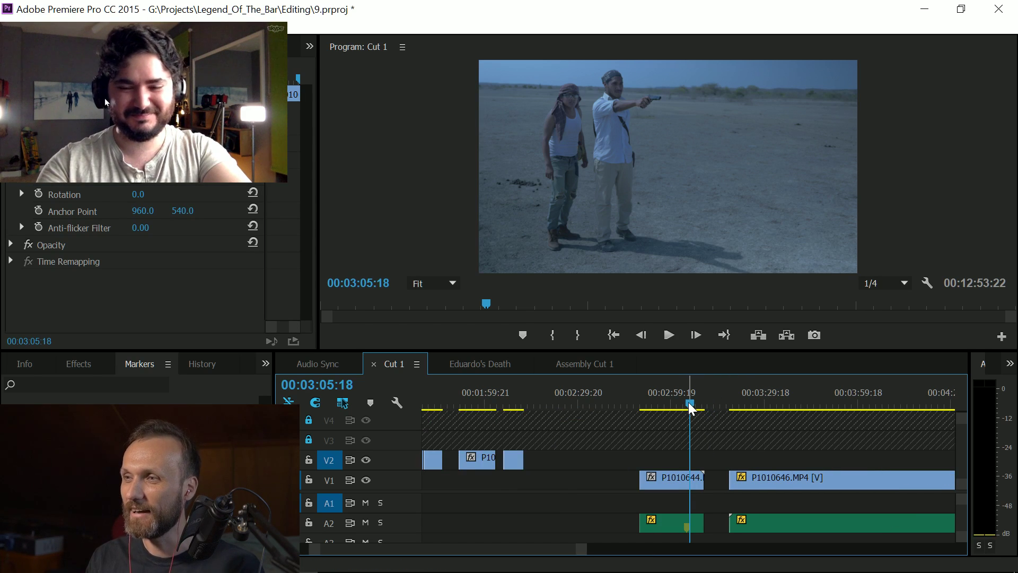
{"action": "left_click_drag", "start_coordinate": [689, 405], "coordinate": [682, 409]}
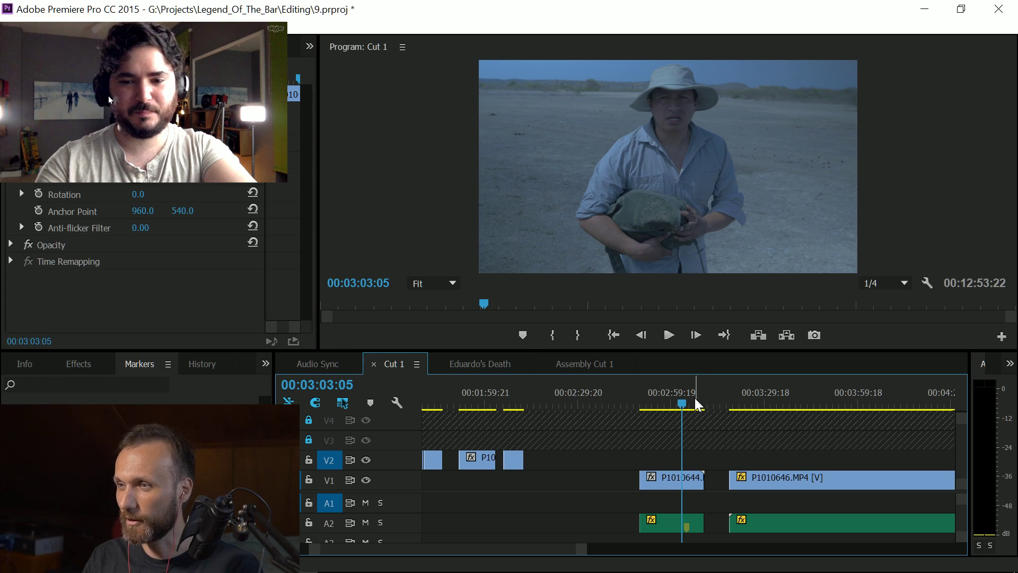
{"action": "key", "text": "="}
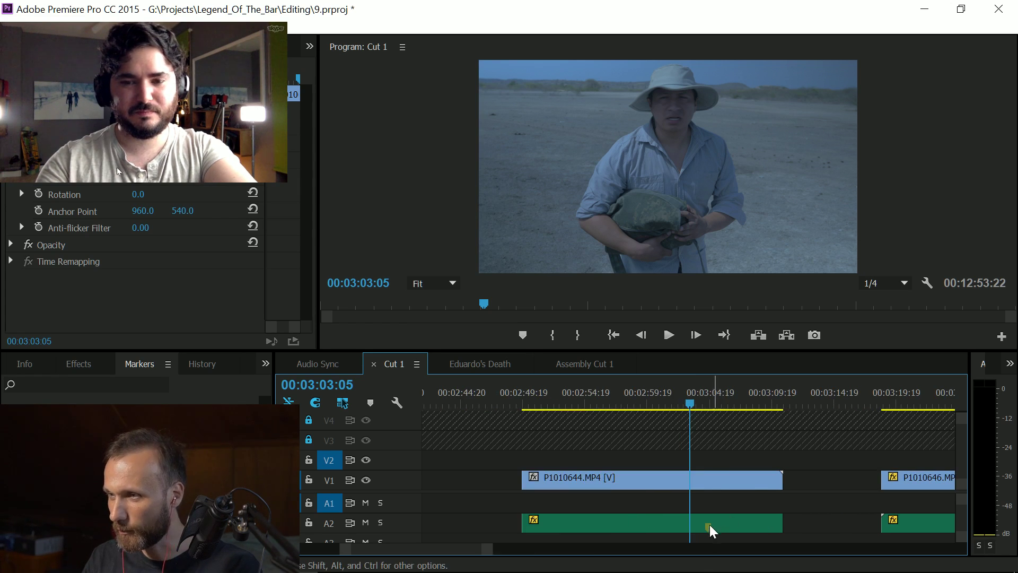
{"action": "key", "text": "space"}
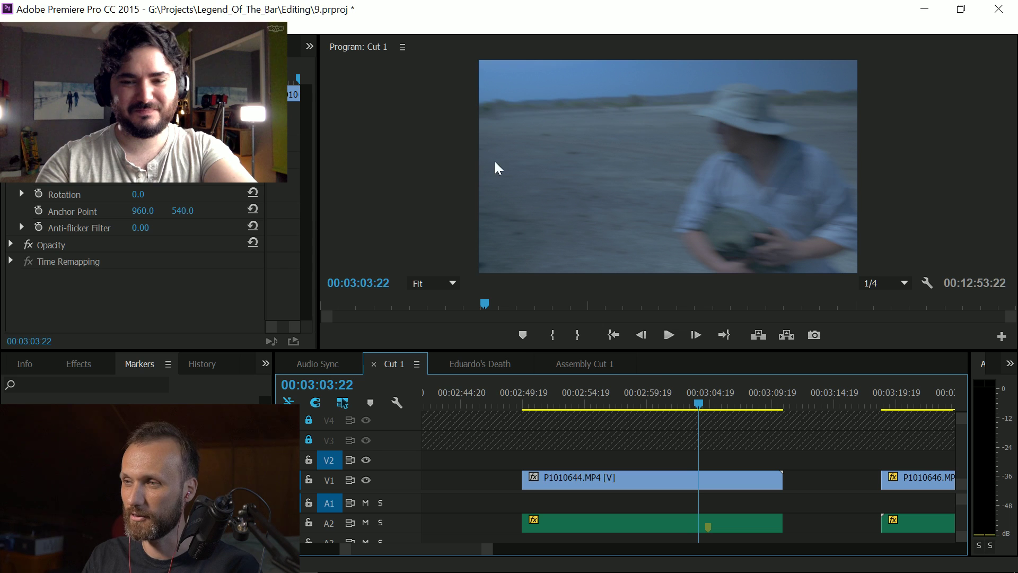
{"action": "left_click_drag", "start_coordinate": [673, 402], "coordinate": [666, 404]}
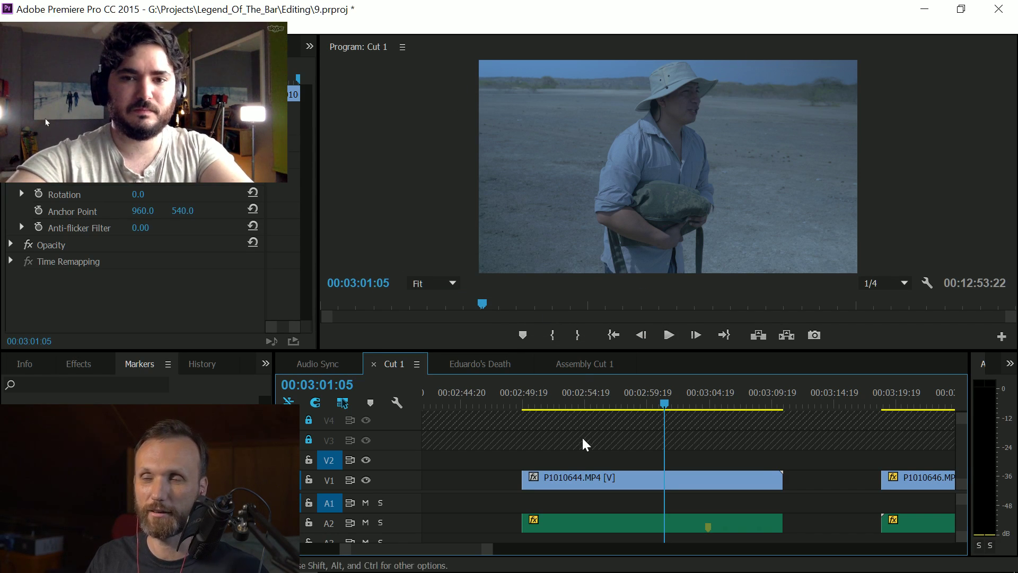
{"action": "left_click_drag", "start_coordinate": [656, 403], "coordinate": [652, 403]}
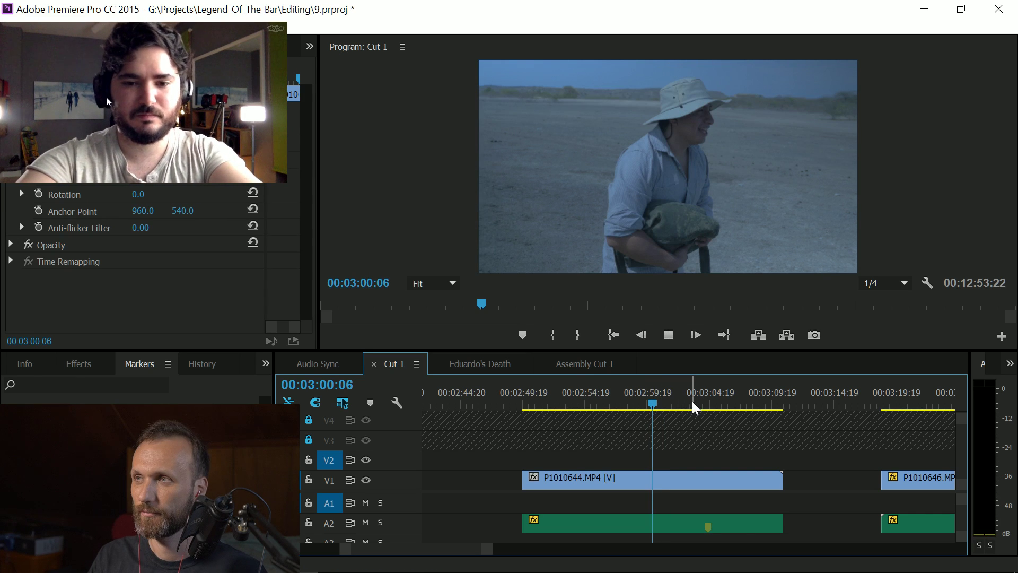
{"action": "key", "text": "space"}
{"action": "left_click", "coordinate": [727, 403]}
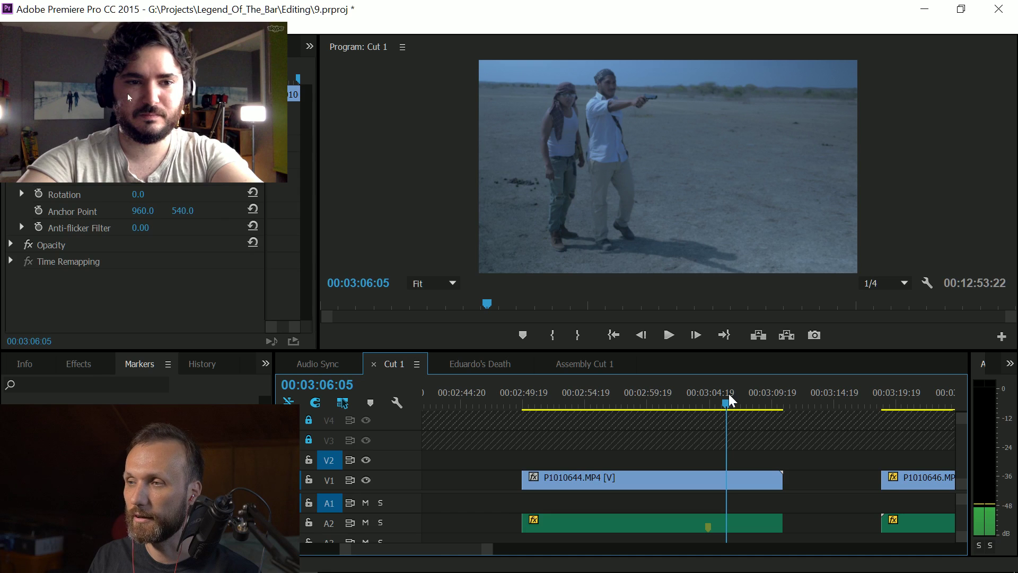
Step: Play P1010644 from 00:03:04:07 to the marker on its A2 audio and select the clip there
{"action": "scroll", "coordinate": [454, 556], "scroll_direction": "down", "scroll_amount": 5}
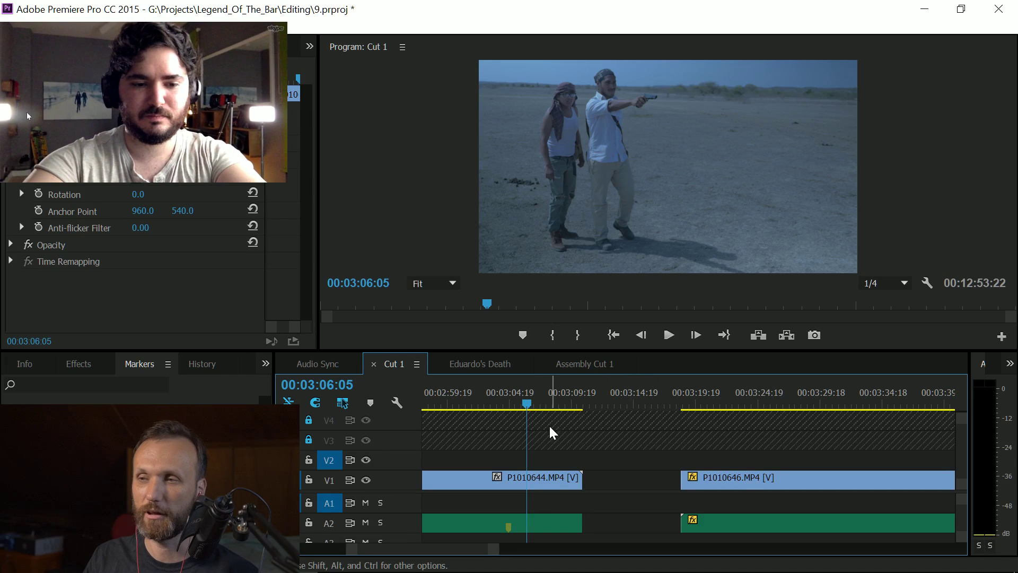
{"action": "left_click", "coordinate": [503, 402]}
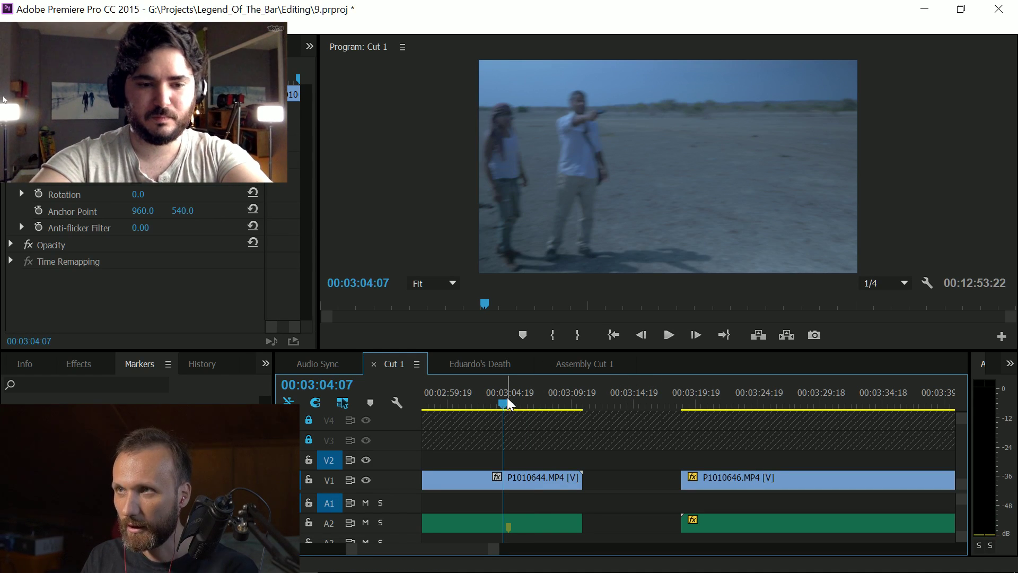
{"action": "key", "text": "space"}
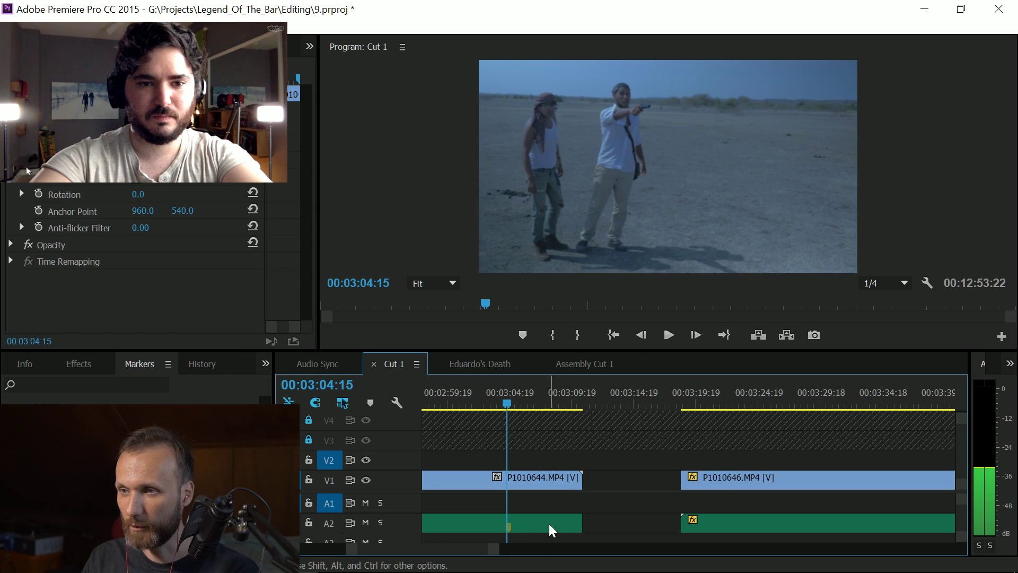
{"action": "key", "text": "equal"}
{"action": "key", "text": "equal"}
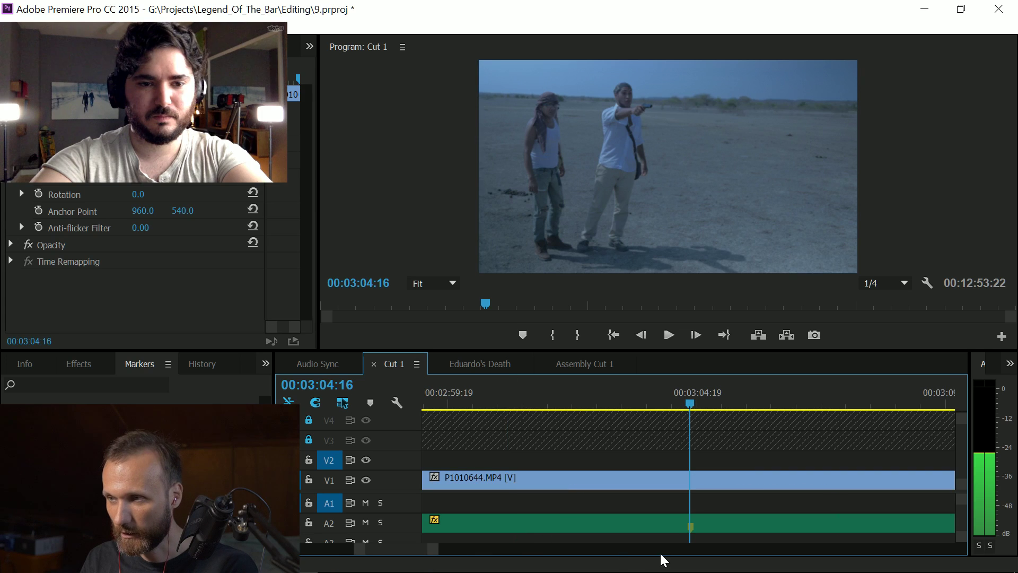
{"action": "left_click", "coordinate": [691, 527]}
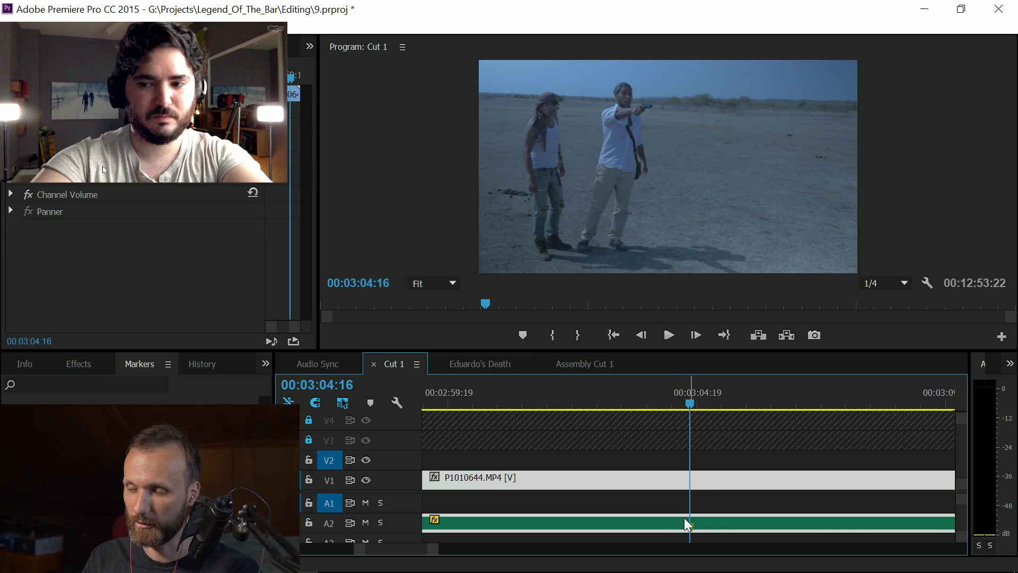
Step: Play the opening of P1010646.MP4 from 00:03:20:09 to examine the facing shot of the gunman
{"action": "key", "text": "minus"}
{"action": "key", "text": "minus"}
{"action": "key", "text": "minus"}
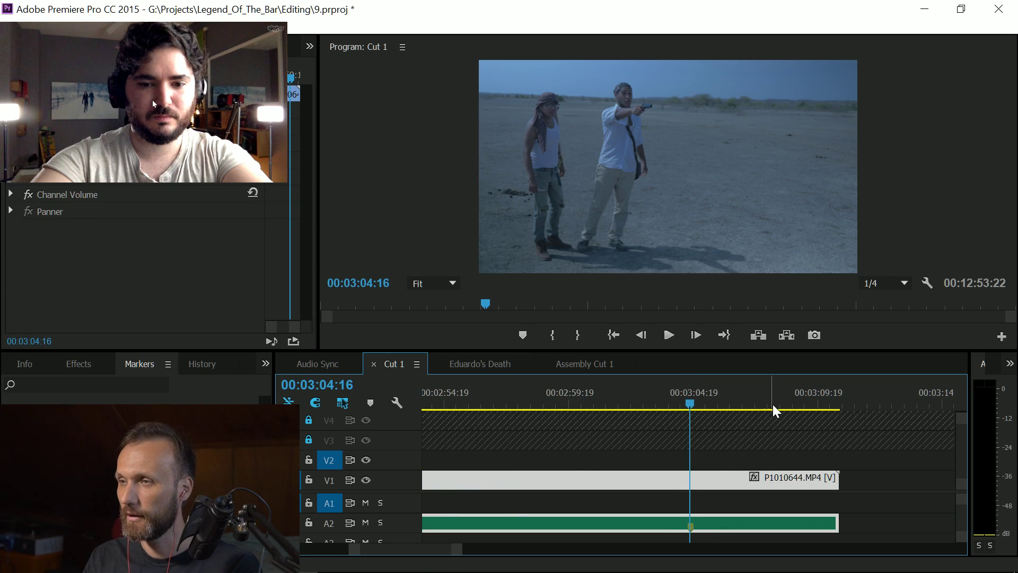
{"action": "left_click", "coordinate": [787, 404]}
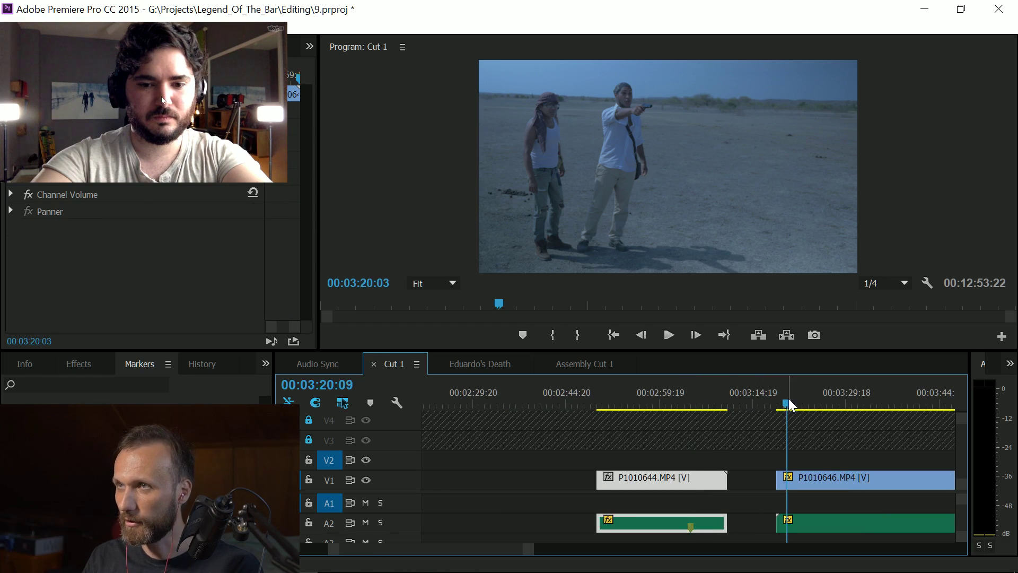
{"action": "key", "text": "space"}
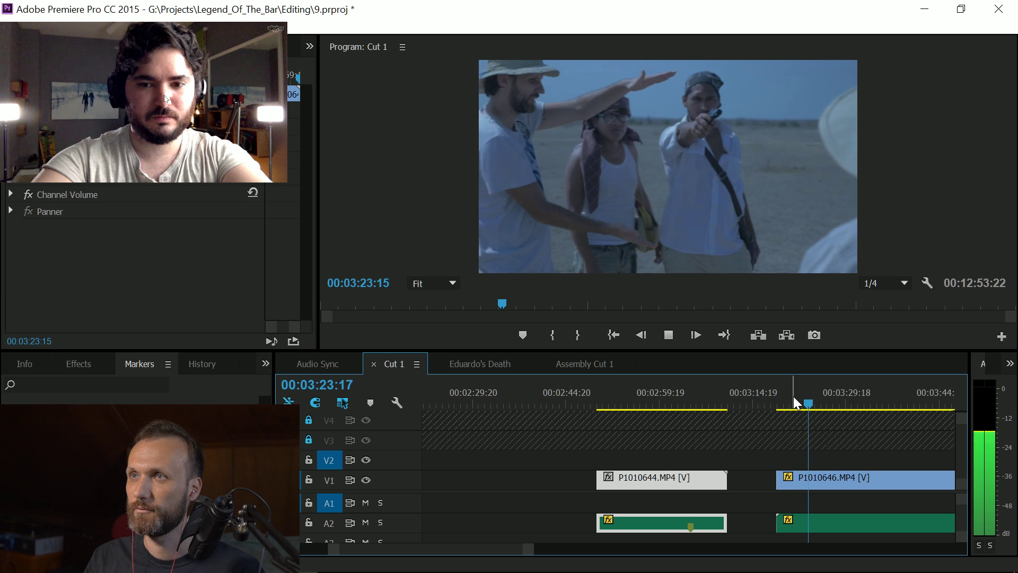
{"action": "key", "text": "space"}
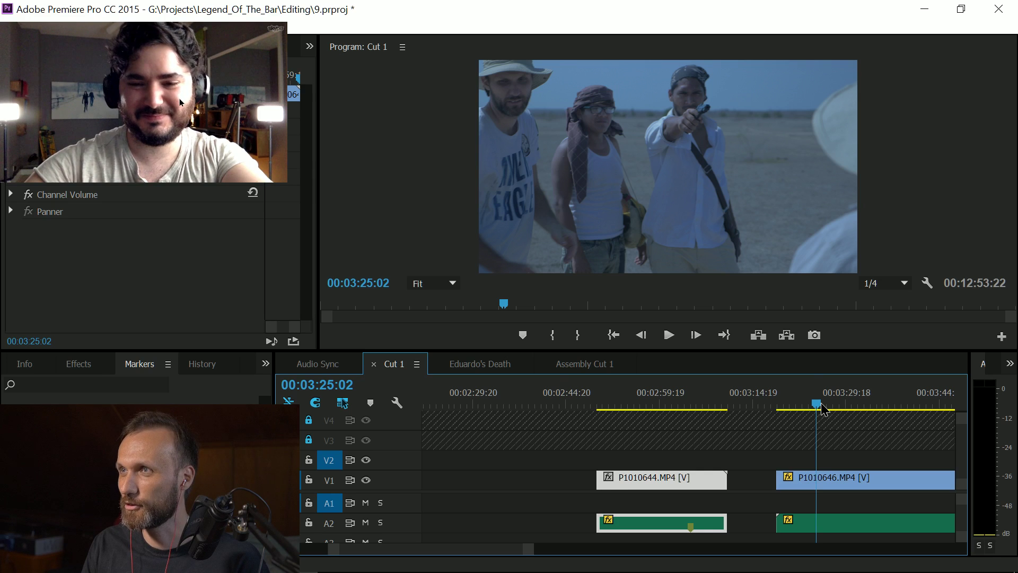
Step: Locate where the dialogue begins in P1010646.MP4 and add a clip marker at 00:03:37:06
{"action": "scroll", "coordinate": [820, 408], "scroll_direction": "down", "scroll_amount": 2}
{"action": "left_click", "coordinate": [768, 405]}
{"action": "key", "text": "space"}
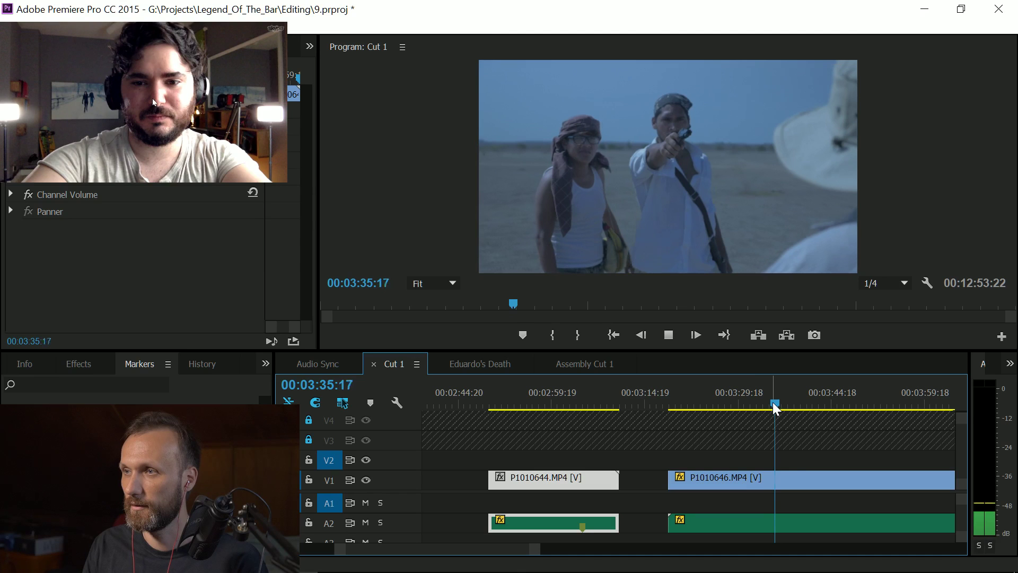
{"action": "left_click", "coordinate": [790, 405]}
{"action": "left_click_drag", "start_coordinate": [790, 406], "coordinate": [786, 407]}
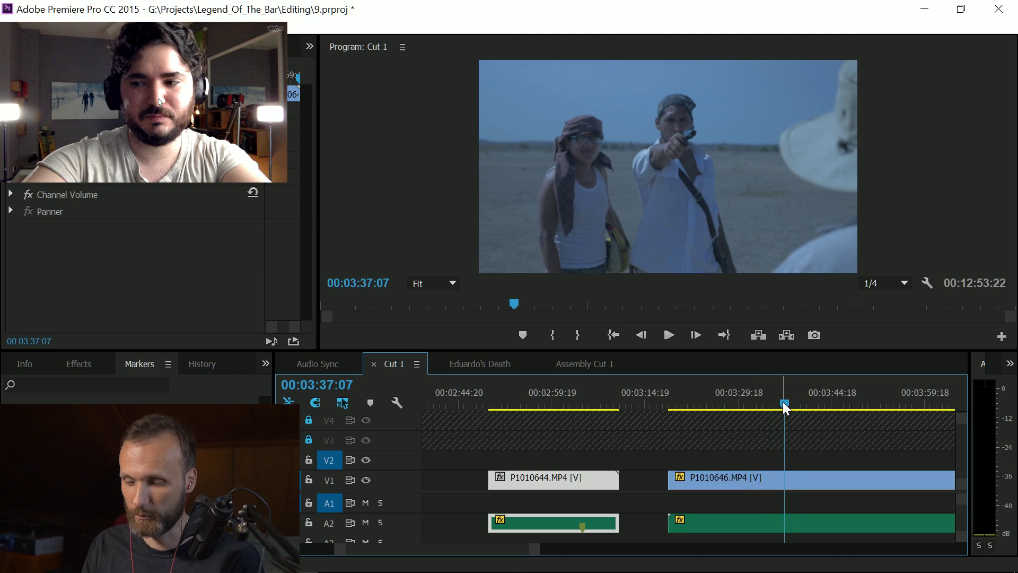
{"action": "key", "text": "equal"}
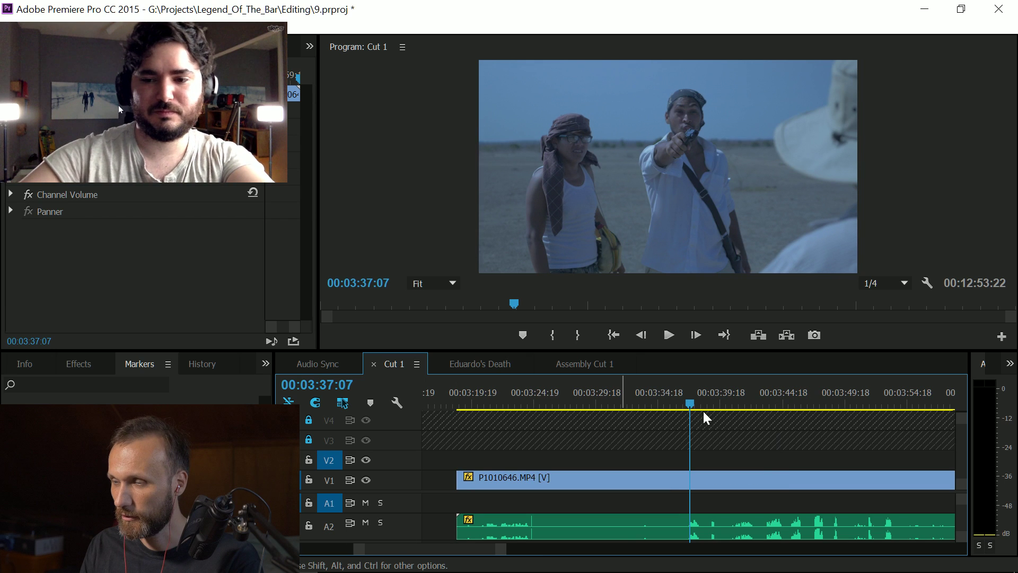
{"action": "left_click_drag", "start_coordinate": [696, 417], "coordinate": [690, 417]}
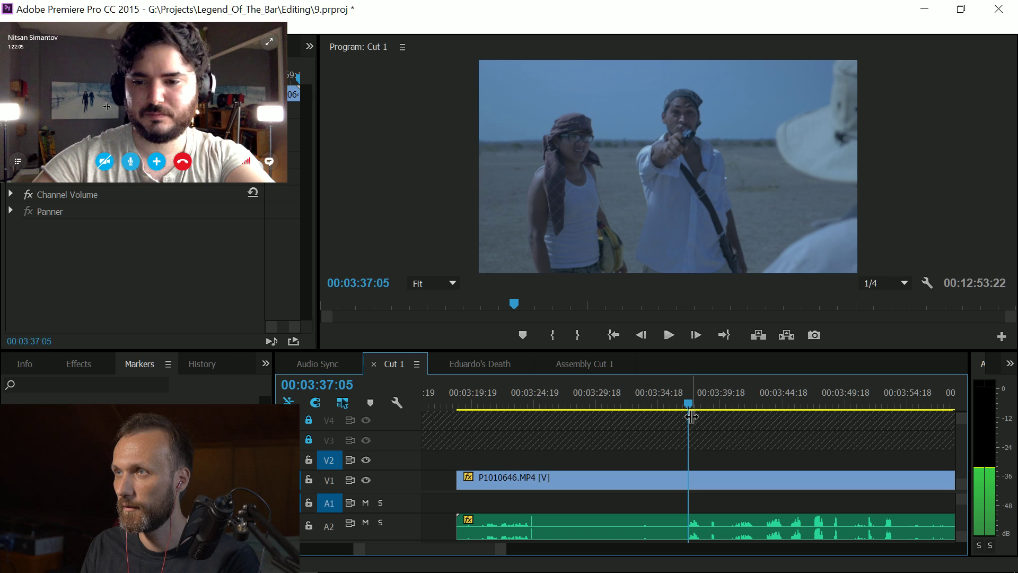
{"action": "left_click", "coordinate": [676, 476]}
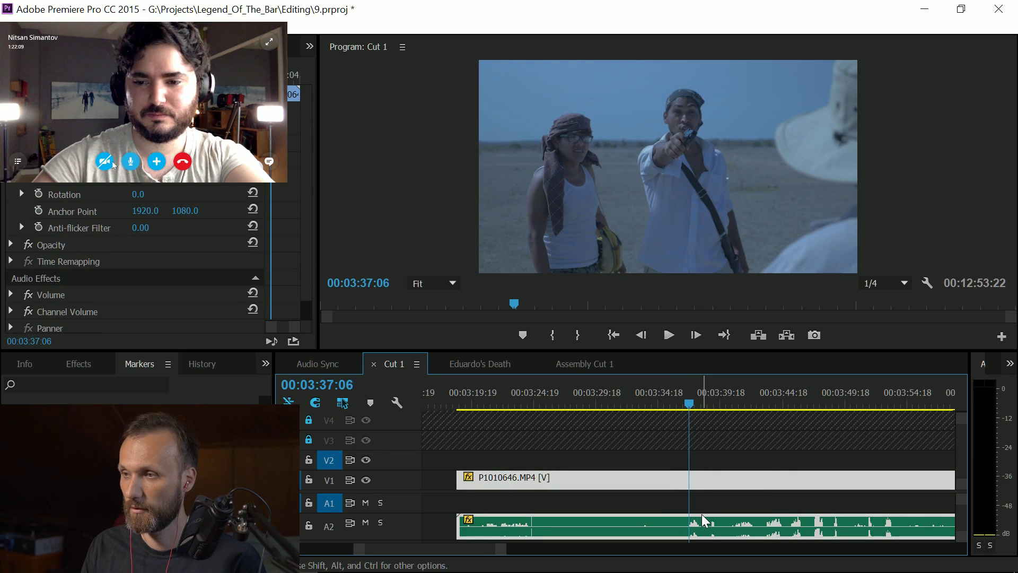
{"action": "key", "text": "m"}
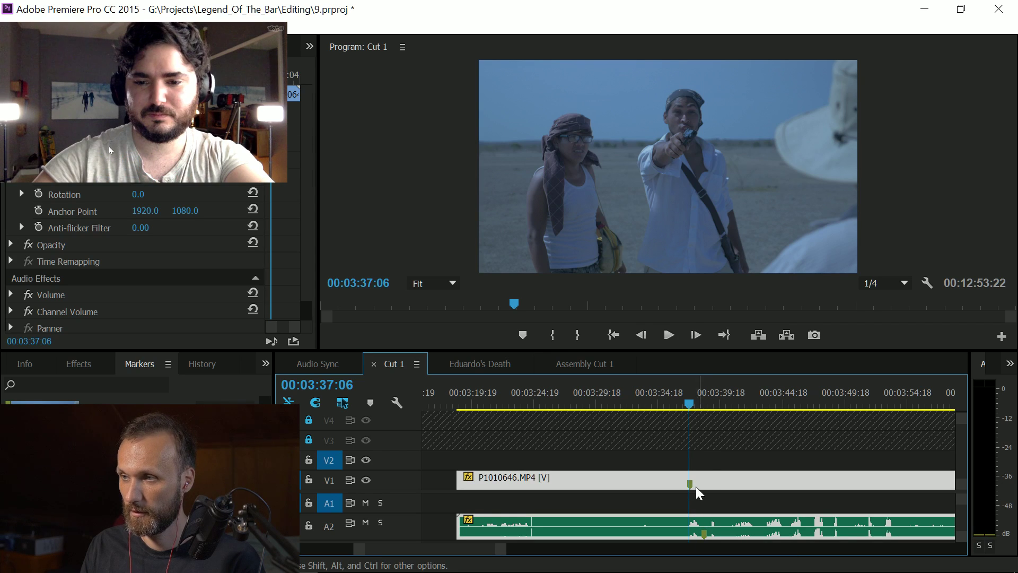
Step: Return to P1010644.MP4 and replay its camera move and dialogue from 00:03:03:20 to 00:03:05:09
{"action": "key", "text": "minus"}
{"action": "key", "text": "minus"}
{"action": "key", "text": "minus"}
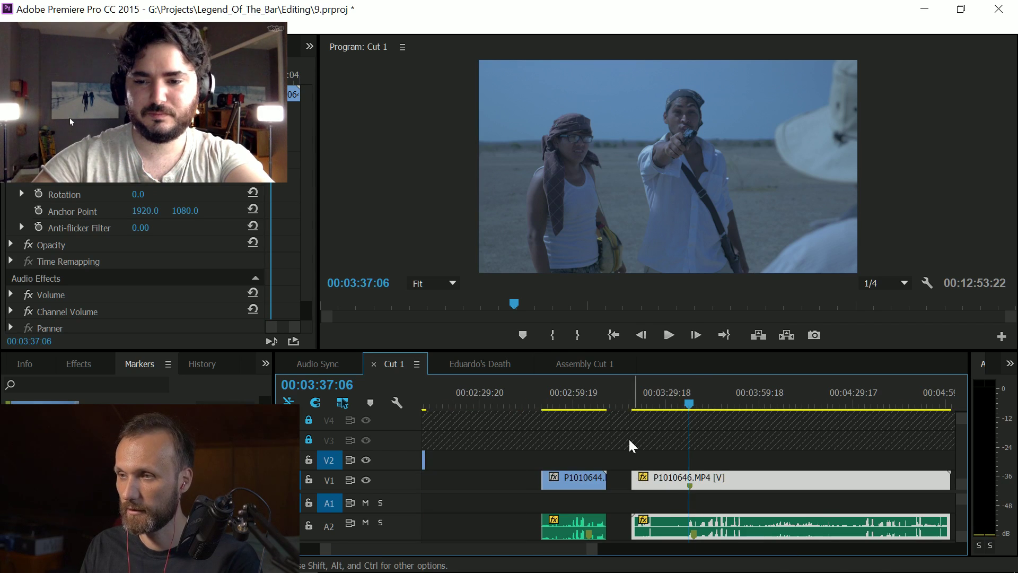
{"action": "left_click", "coordinate": [587, 400]}
{"action": "key", "text": "equal"}
{"action": "key", "text": "equal"}
{"action": "key", "text": "equal"}
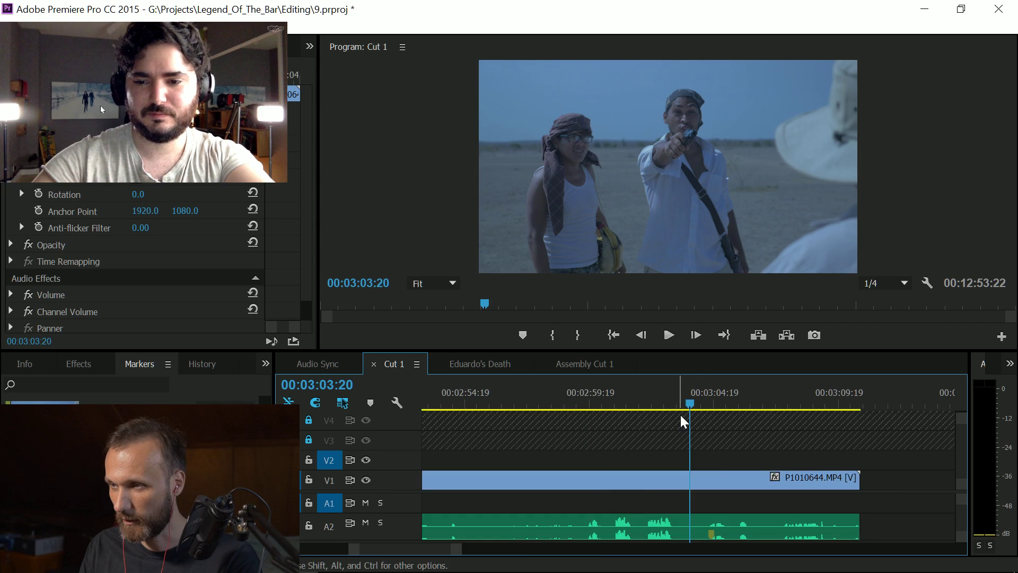
{"action": "key", "text": "space"}
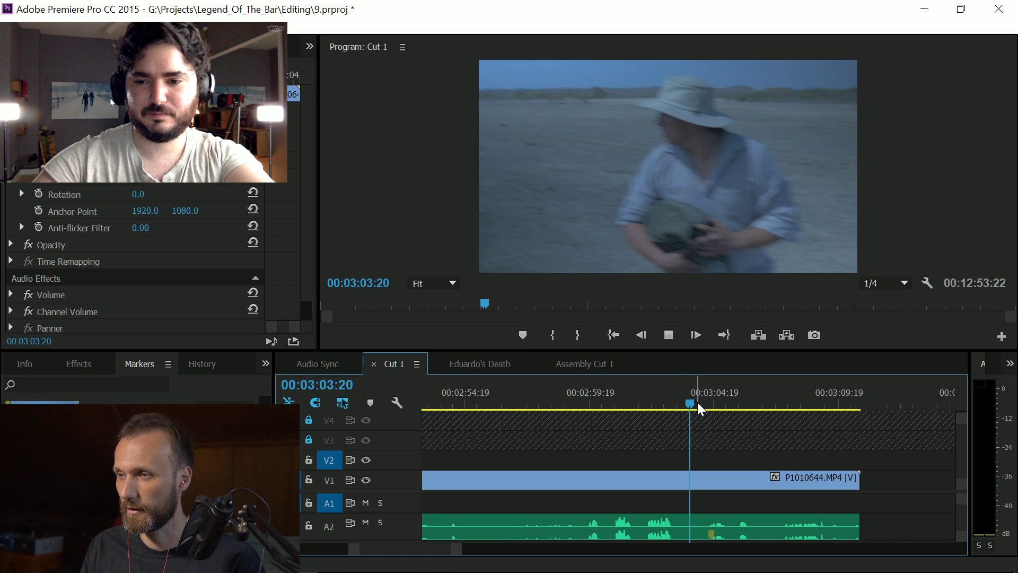
{"action": "key", "text": "space"}
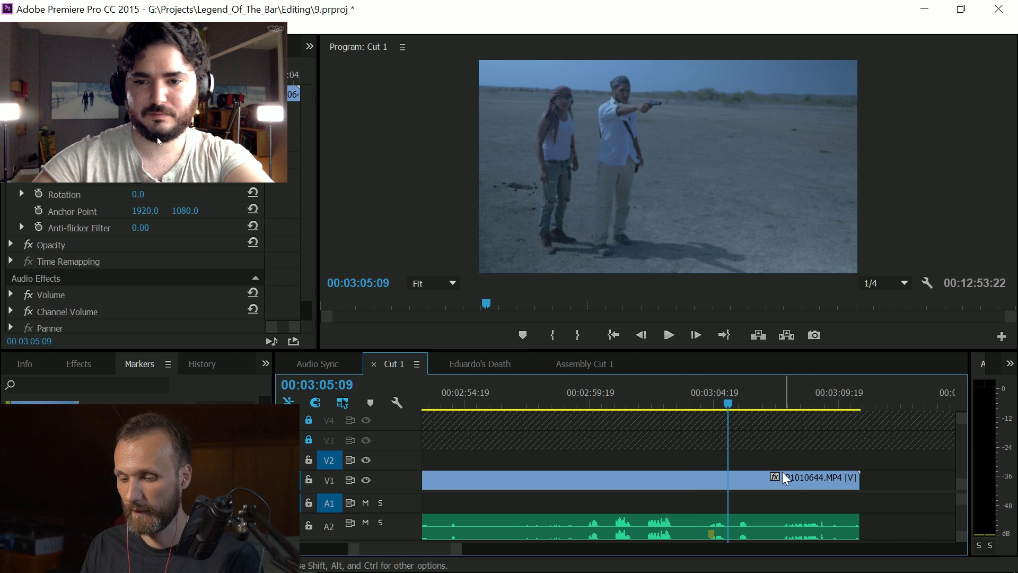
Step: Unlink the video and audio of P1010644.MP4 and trim the end of its A2 audio back to just before the marker
{"action": "key", "text": "minus"}
{"action": "left_click", "coordinate": [727, 518]}
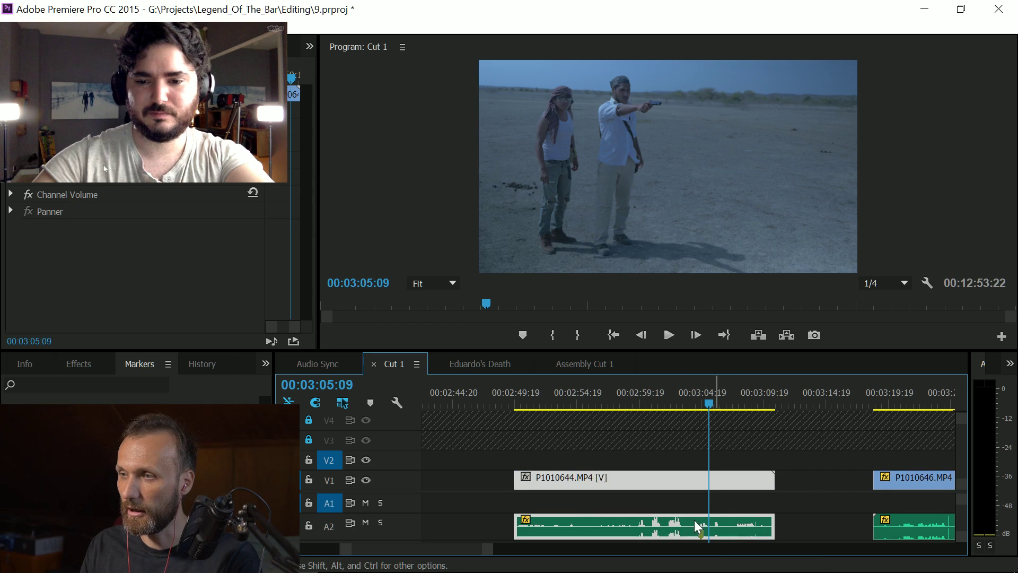
{"action": "right_click", "coordinate": [708, 518]}
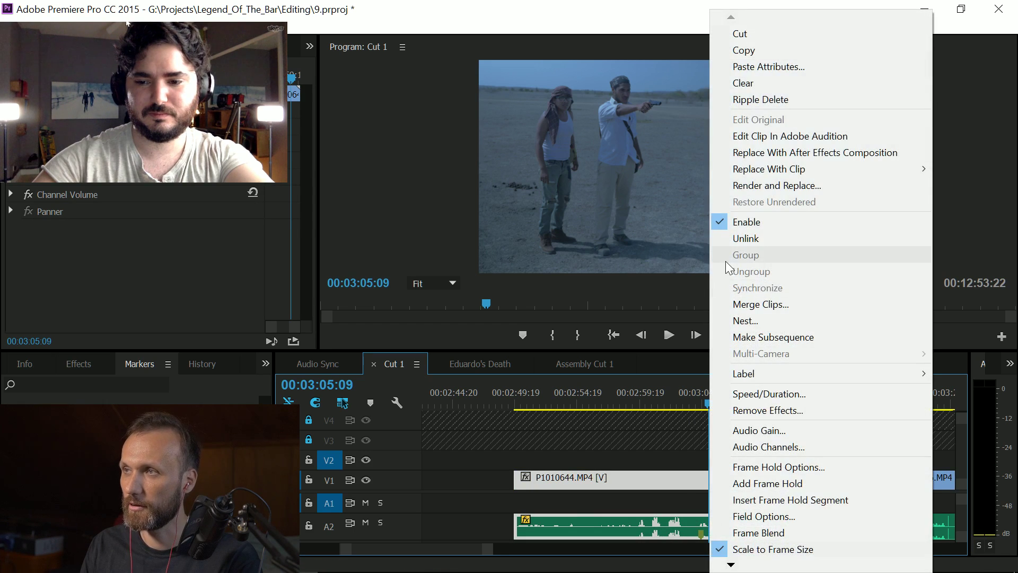
{"action": "left_click", "coordinate": [748, 238]}
{"action": "left_click_drag", "start_coordinate": [774, 525], "coordinate": [692, 515]}
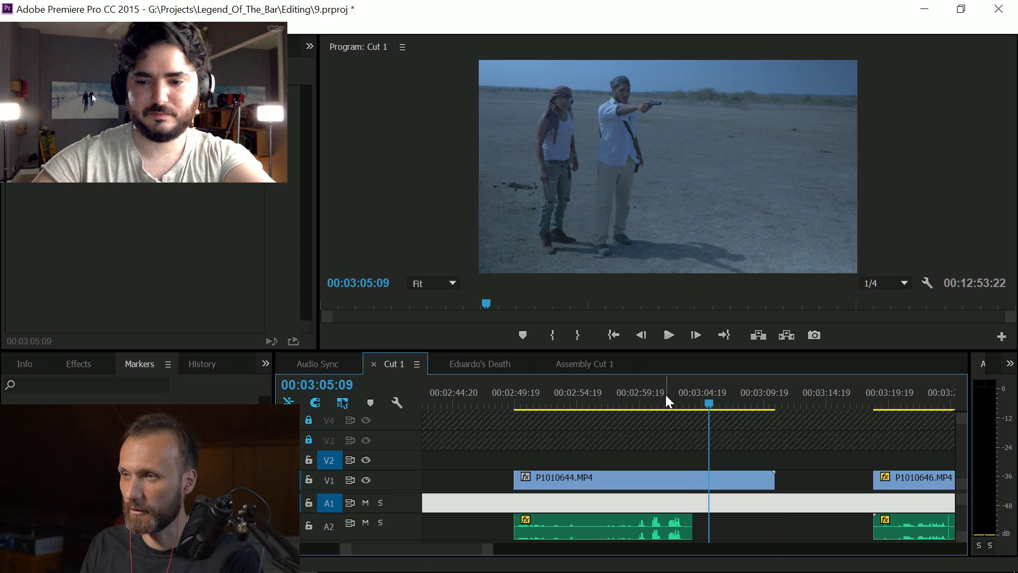
Step: Play the shortened audio from 00:03:02:15 to 00:03:06:05, and move P1010646.MP4 onto V2 overlapping the end of P1010644.MP4
{"action": "left_click_drag", "start_coordinate": [666, 395], "coordinate": [676, 395]}
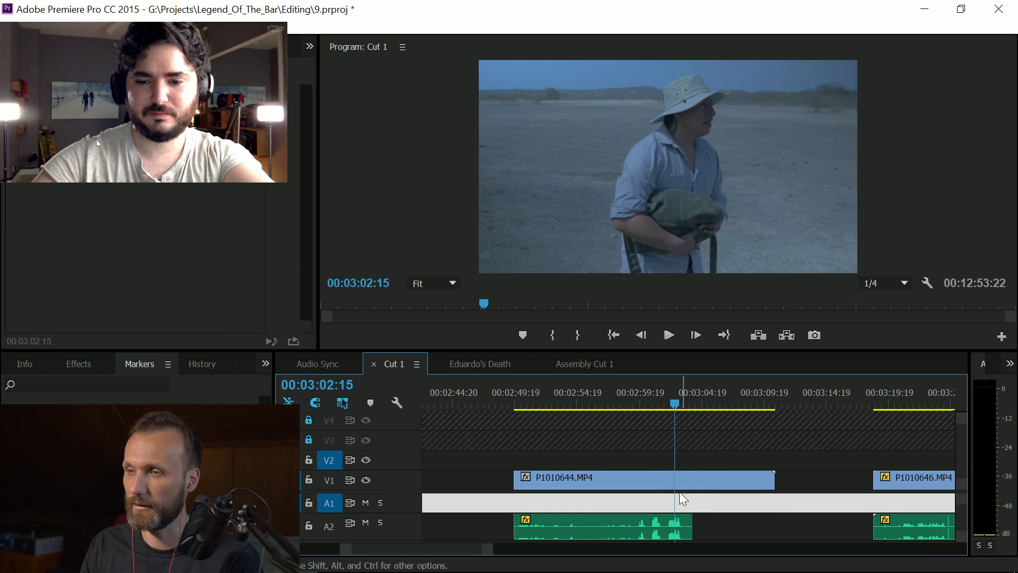
{"action": "key", "text": "l"}
{"action": "key", "text": "l"}
{"action": "key", "text": "l"}
{"action": "key", "text": "l"}
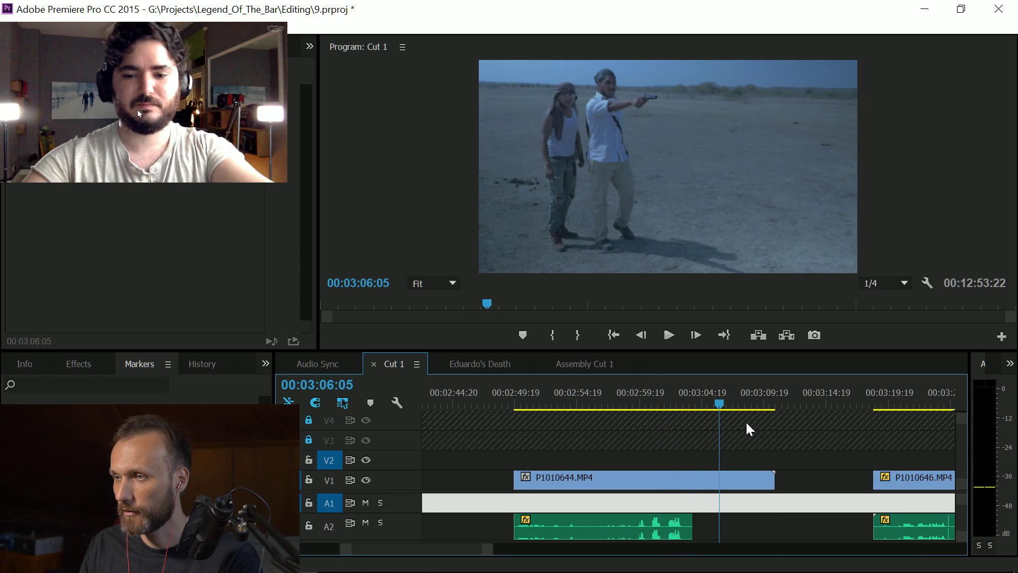
{"action": "left_click_drag", "start_coordinate": [917, 477], "coordinate": [742, 469]}
{"action": "left_click", "coordinate": [692, 470]}
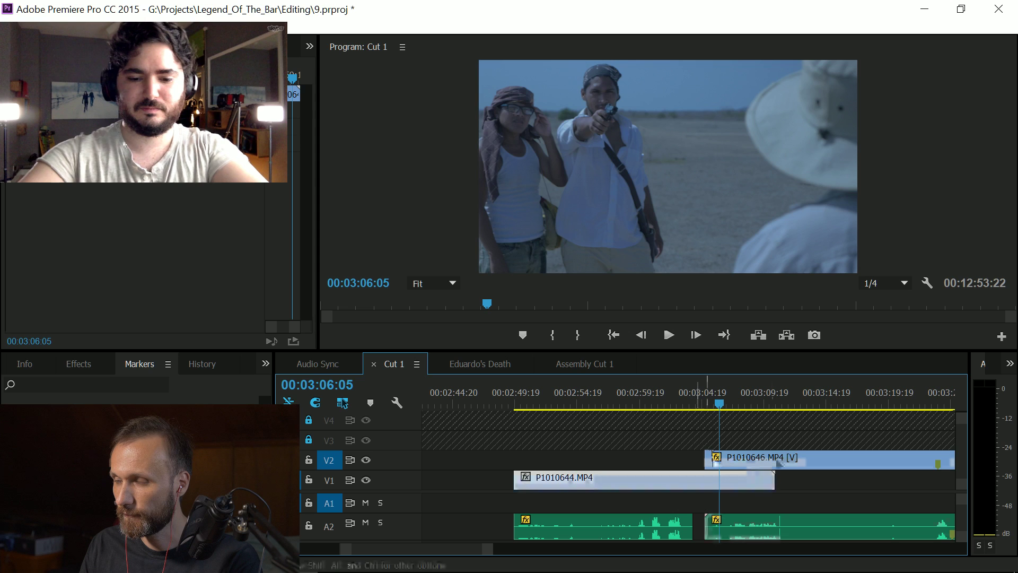
Step: Move P1010646.MP4 later on V2 and add a clip marker to the P1010644.MP4 video at 00:03:04:16
{"action": "left_click_drag", "start_coordinate": [764, 460], "coordinate": [802, 461]}
{"action": "left_click", "coordinate": [705, 408]}
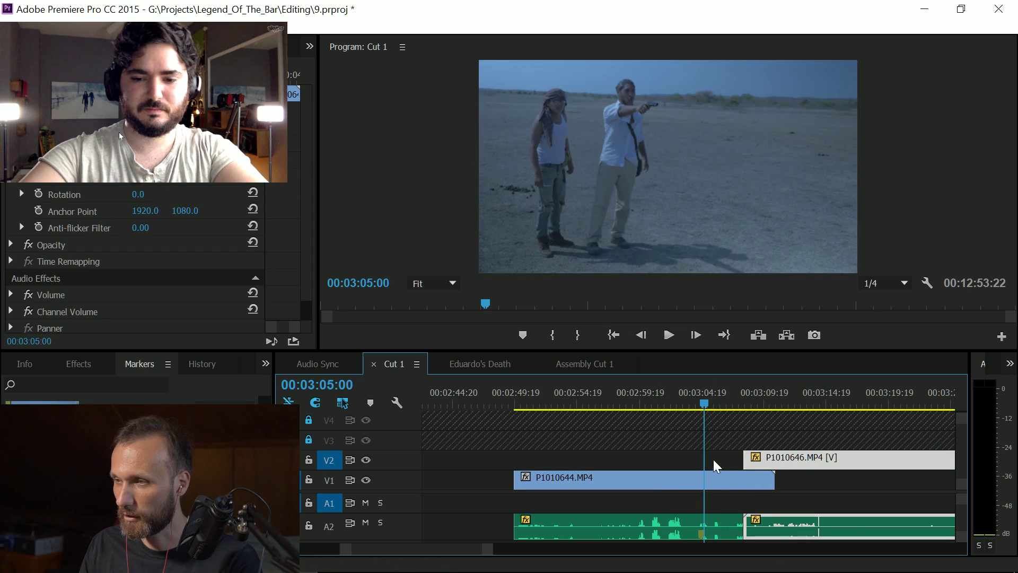
{"action": "left_click", "coordinate": [711, 484]}
{"action": "key", "text": "equal"}
{"action": "key", "text": "equal"}
{"action": "key", "text": "equal"}
{"action": "left_click", "coordinate": [657, 405]}
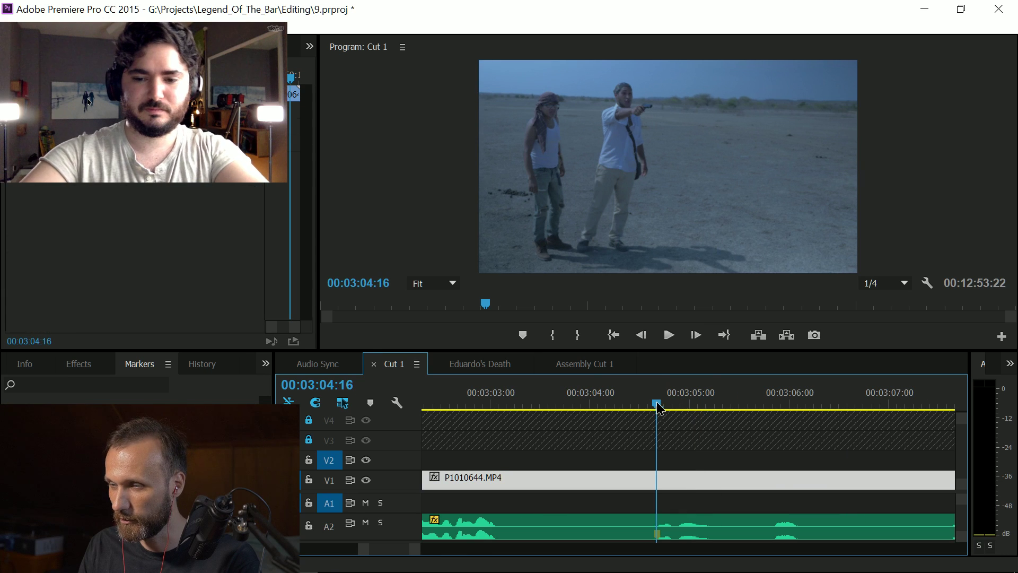
{"action": "left_click_drag", "start_coordinate": [657, 402], "coordinate": [656, 418]}
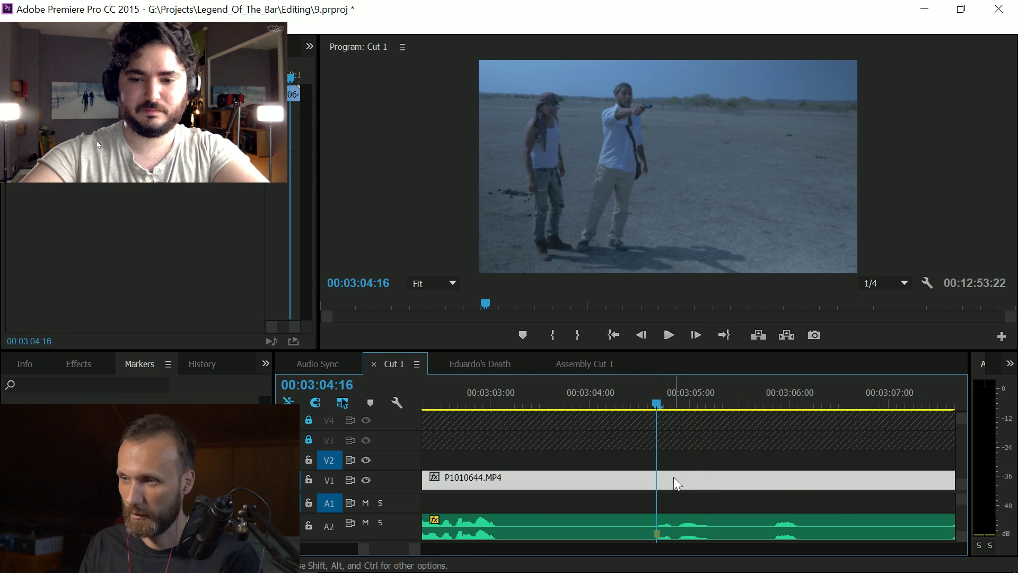
{"action": "key", "text": "ctrl+k"}
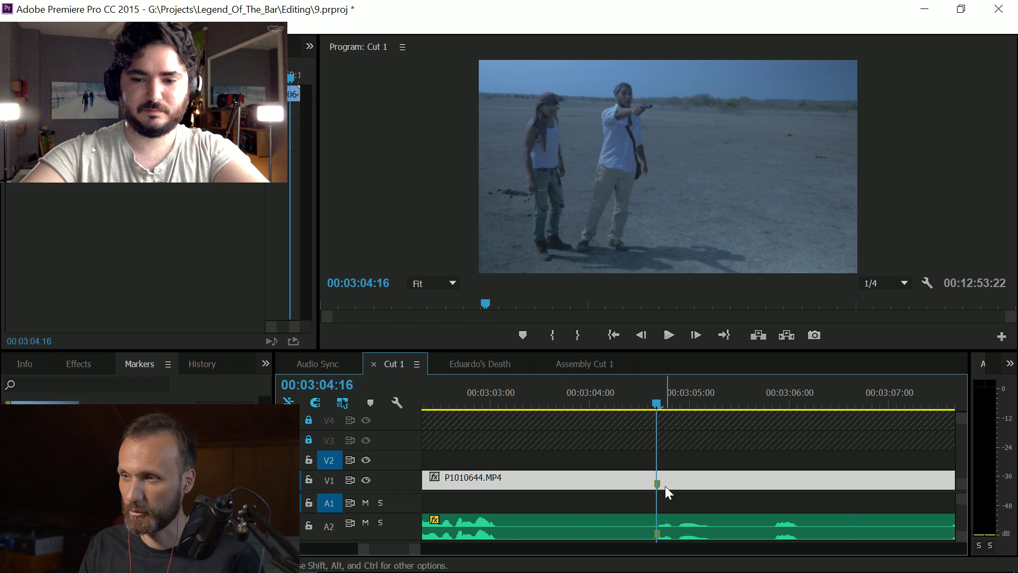
Step: Trim P1010644.MP4's A2 audio back before its marker and align P1010646.MP4's dialogue marker with the 00:03:04:16 marker
{"action": "key", "text": "minus"}
{"action": "key", "text": "minus"}
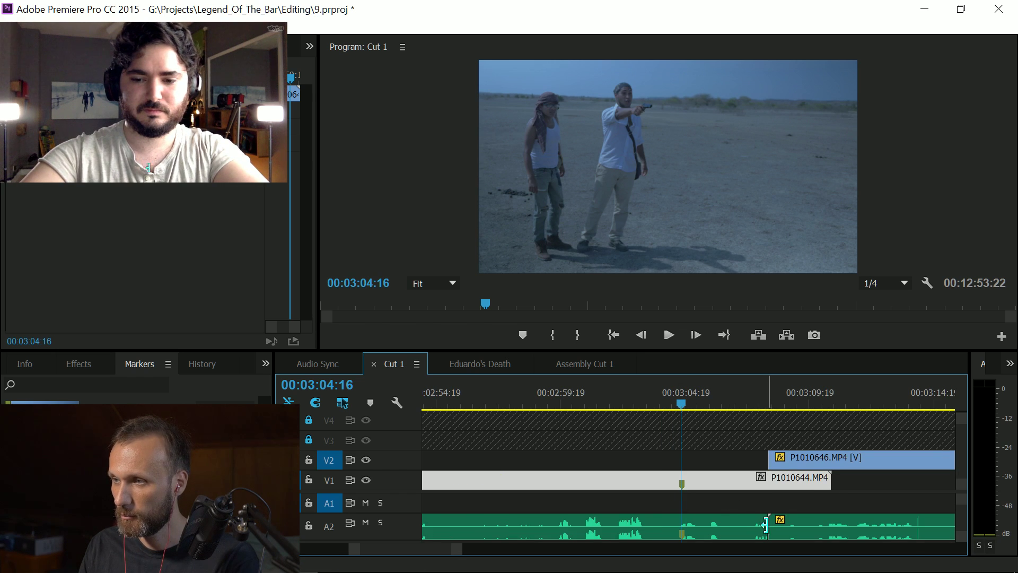
{"action": "left_click_drag", "start_coordinate": [767, 525], "coordinate": [656, 521]}
{"action": "left_click_drag", "start_coordinate": [808, 460], "coordinate": [905, 468]}
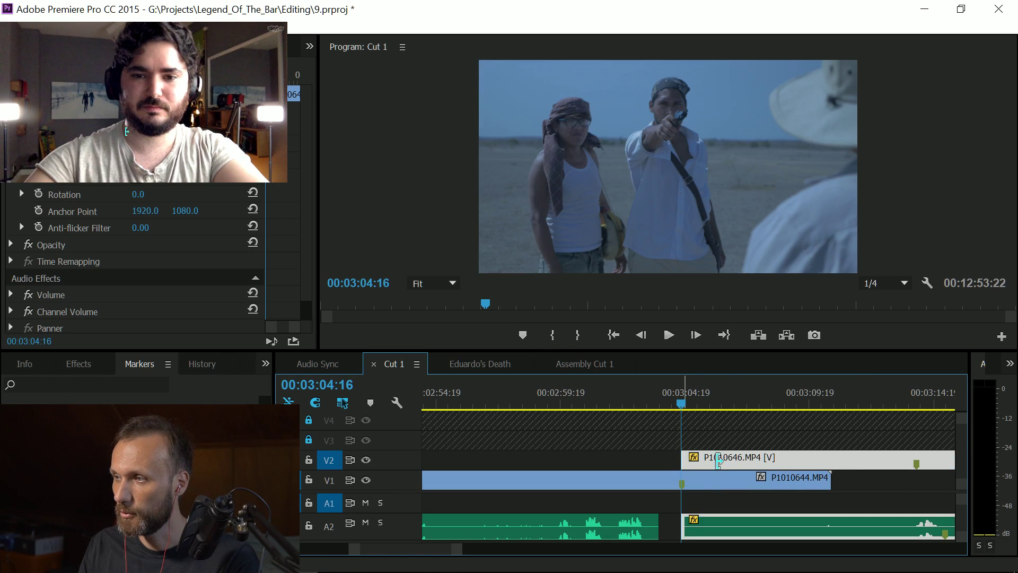
{"action": "mouse_move", "coordinate": [683, 460]}
{"action": "left_mouse_down"}
{"action": "mouse_move", "coordinate": [917, 462]}
{"action": "mouse_move", "coordinate": [715, 480]}
{"action": "mouse_move", "coordinate": [723, 466]}
{"action": "mouse_move", "coordinate": [664, 457]}
{"action": "left_mouse_up"}
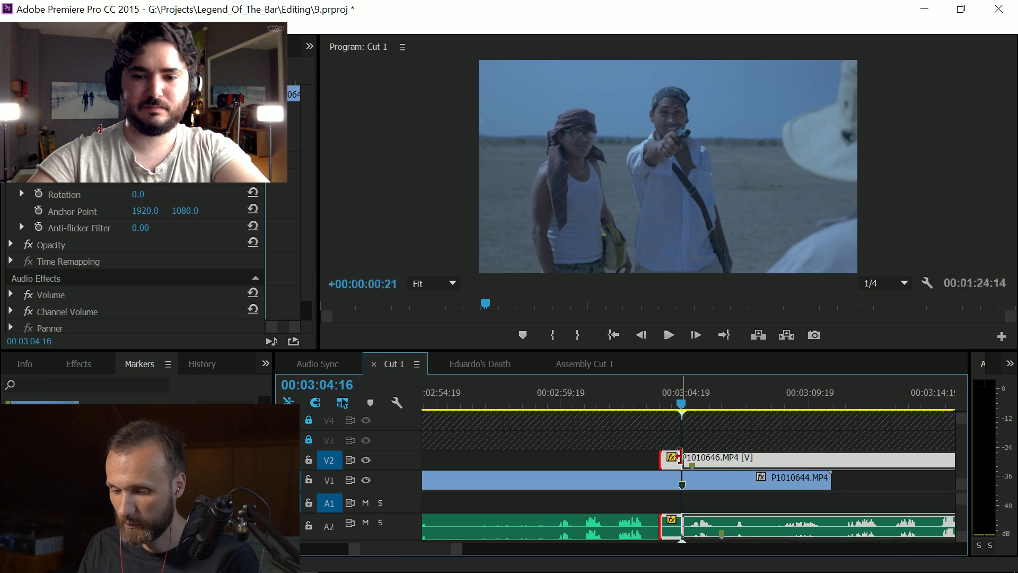
{"action": "key", "text": "="}
{"action": "key", "text": "="}
{"action": "left_click_drag", "start_coordinate": [731, 461], "coordinate": [688, 463]}
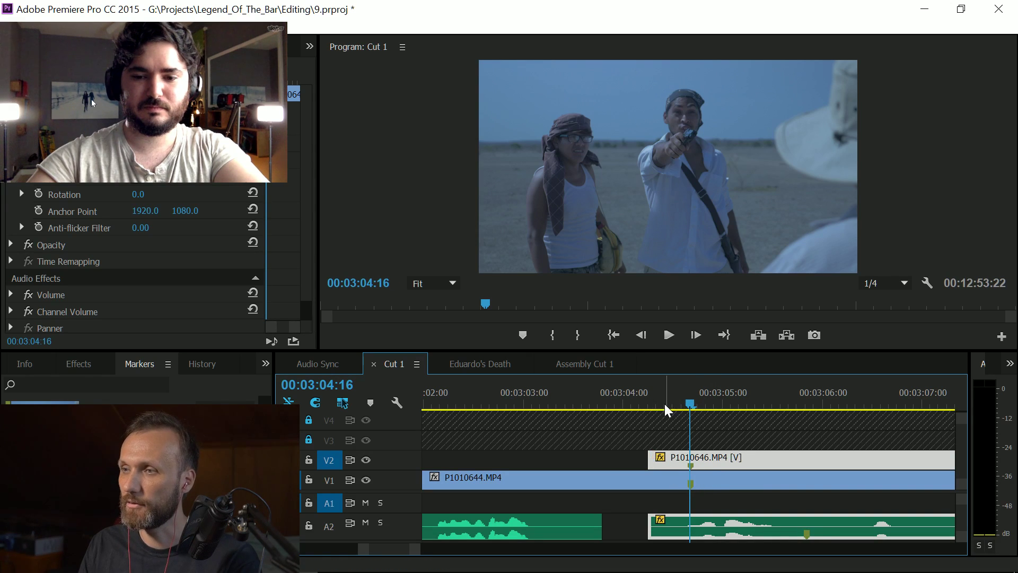
Step: Unlink P1010646.MP4, trim its video start to about 00:03:07, and extend its audio start back to meet P1010644.MP4's audio
{"action": "right_click", "coordinate": [725, 460]}
{"action": "left_click", "coordinate": [761, 237]}
{"action": "left_click_drag", "start_coordinate": [650, 459], "coordinate": [819, 459]}
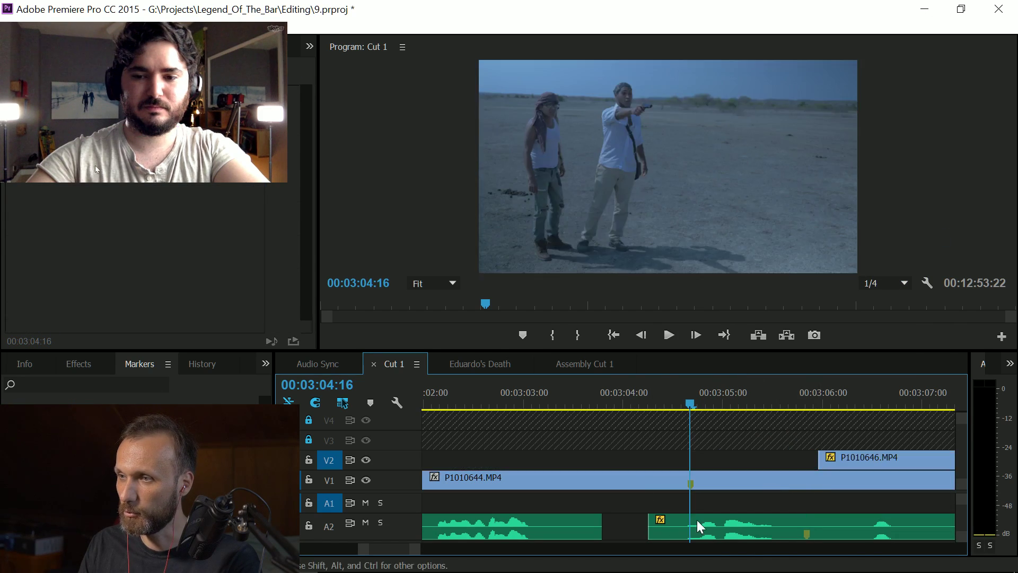
{"action": "left_click_drag", "start_coordinate": [648, 523], "coordinate": [602, 520]}
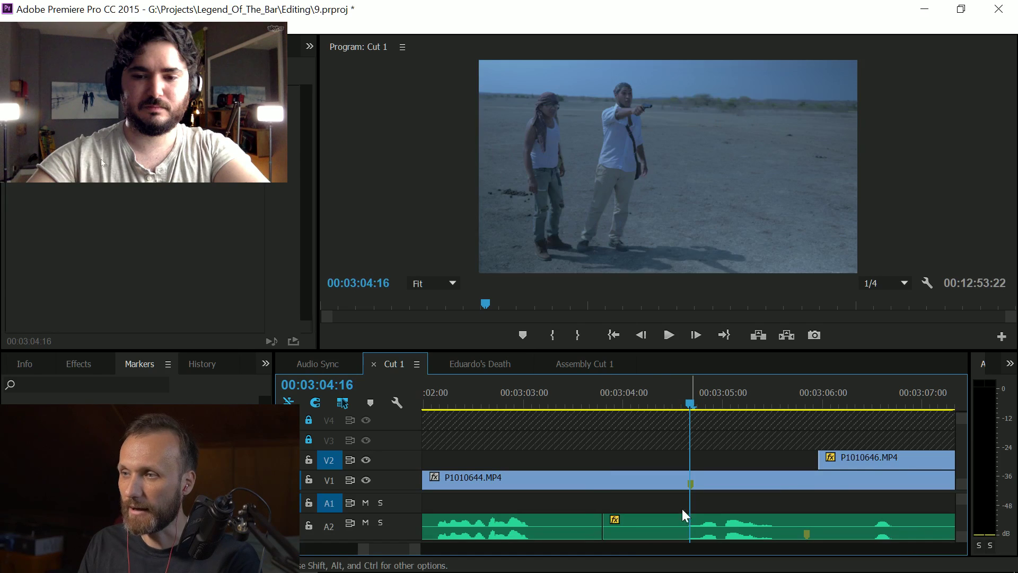
{"action": "key", "text": "minus"}
{"action": "key", "text": "minus"}
{"action": "left_click_drag", "start_coordinate": [724, 459], "coordinate": [762, 460]}
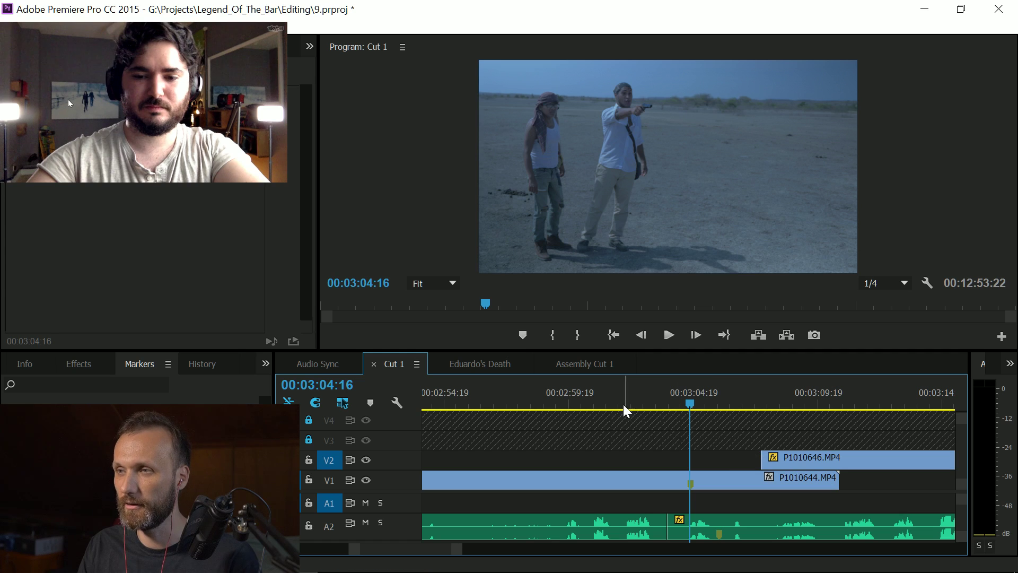
Step: Review the joined dialogue and camera move in P1010644.MP4 from 00:03:02:14 to 00:03:06:16
{"action": "left_click", "coordinate": [638, 401]}
{"action": "left_click", "coordinate": [640, 402]}
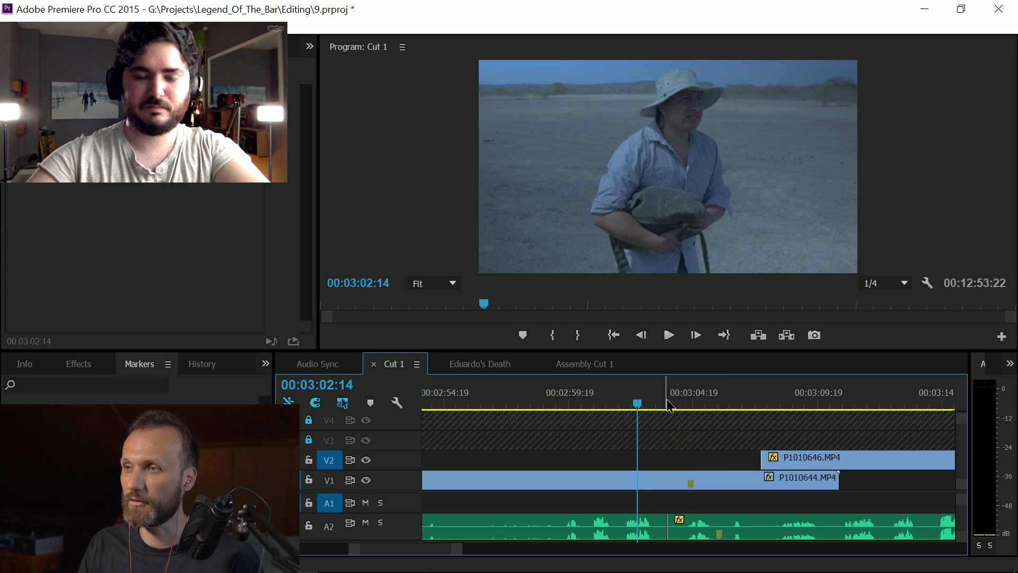
{"action": "left_click", "coordinate": [667, 402]}
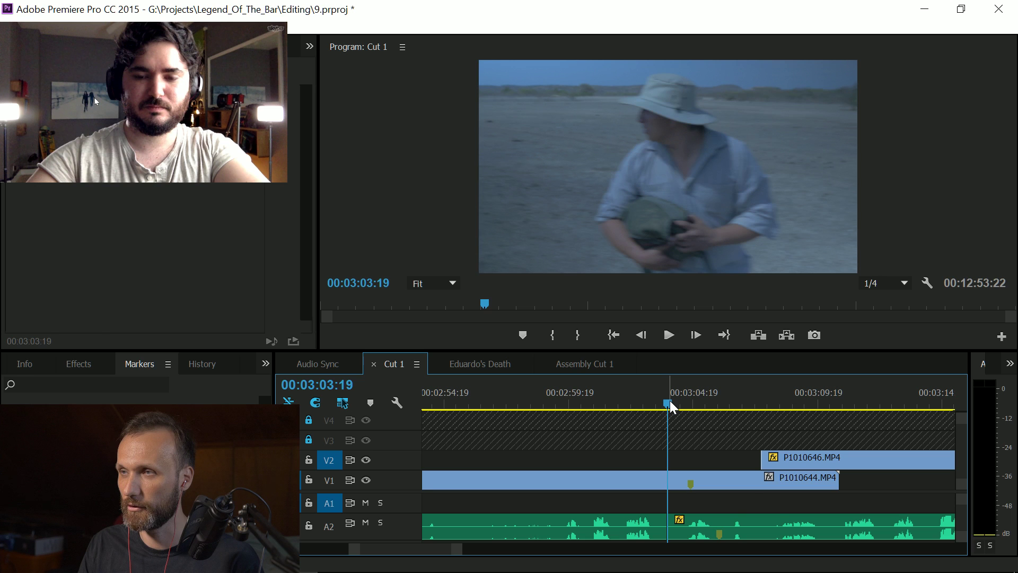
{"action": "left_click", "coordinate": [739, 402]}
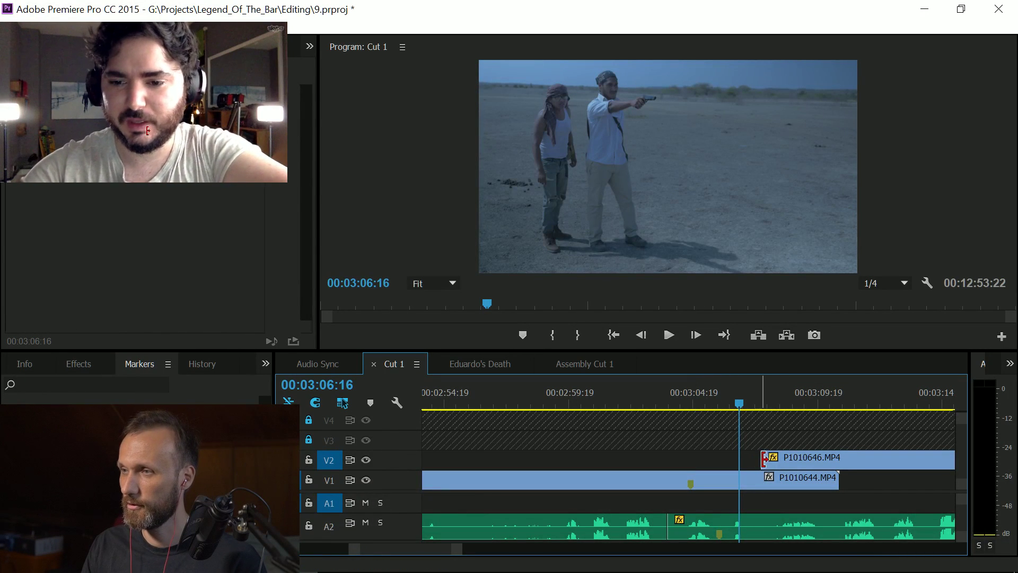
Step: Mute track A2 and extend the start of the P1010646.MP4 video on V2 back to about 00:03:04:22
{"action": "left_click_drag", "start_coordinate": [764, 457], "coordinate": [719, 429]}
{"action": "mouse_move", "coordinate": [705, 402]}
{"action": "left_mouse_down"}
{"action": "mouse_move", "coordinate": [749, 405]}
{"action": "mouse_move", "coordinate": [698, 406]}
{"action": "mouse_move", "coordinate": [688, 417]}
{"action": "mouse_move", "coordinate": [696, 413]}
{"action": "left_mouse_up"}
{"action": "left_click", "coordinate": [365, 523]}
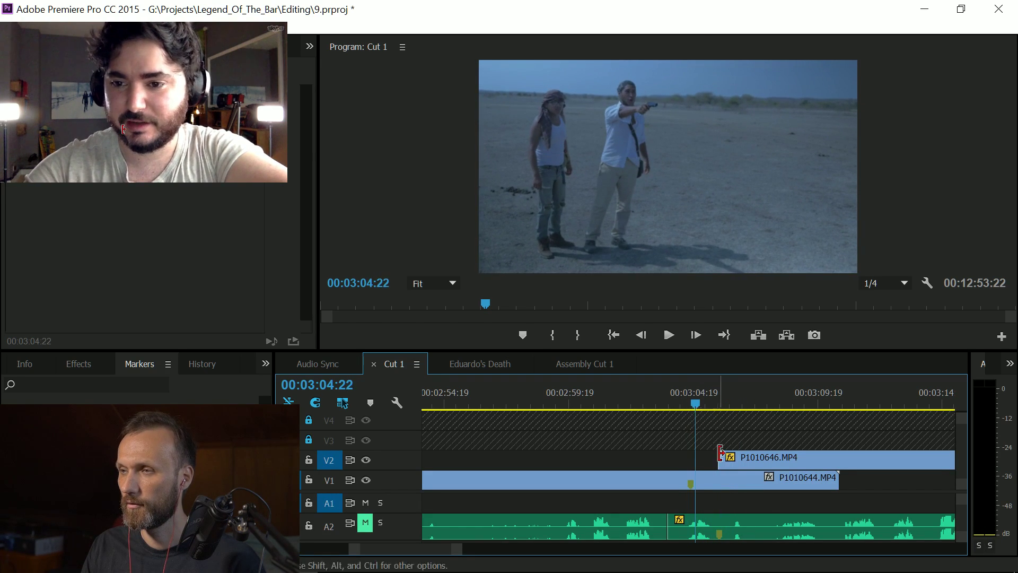
{"action": "left_click_drag", "start_coordinate": [719, 452], "coordinate": [696, 452]}
Step: Scrub and play across the cut from P1010644.MP4 to P1010646.MP4, between 00:03:04:09 and 00:03:05:13
{"action": "mouse_move", "coordinate": [685, 407]}
{"action": "left_mouse_down"}
{"action": "mouse_move", "coordinate": [670, 405]}
{"action": "mouse_move", "coordinate": [685, 398]}
{"action": "left_mouse_up"}
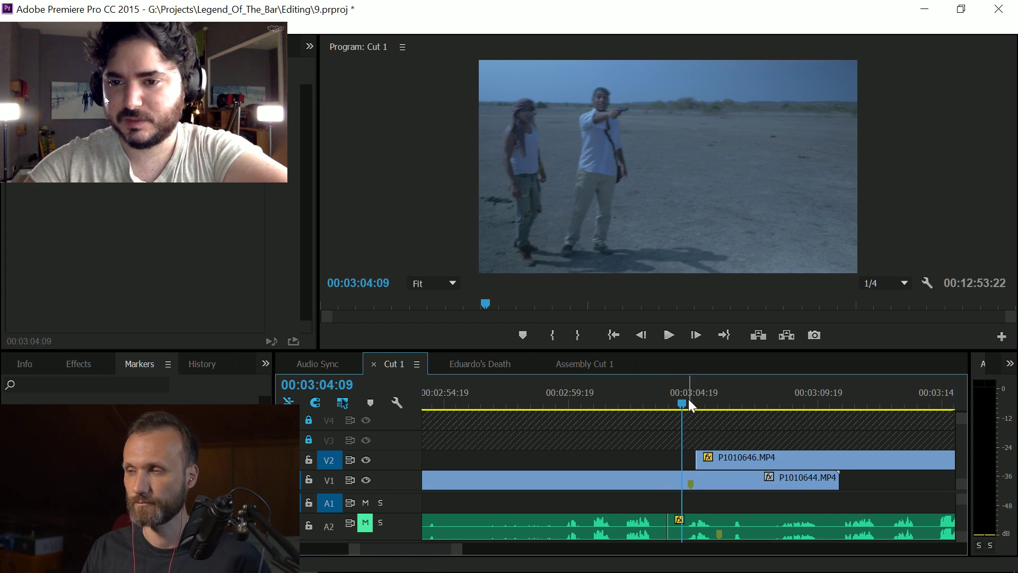
{"action": "left_click_drag", "start_coordinate": [689, 399], "coordinate": [696, 432]}
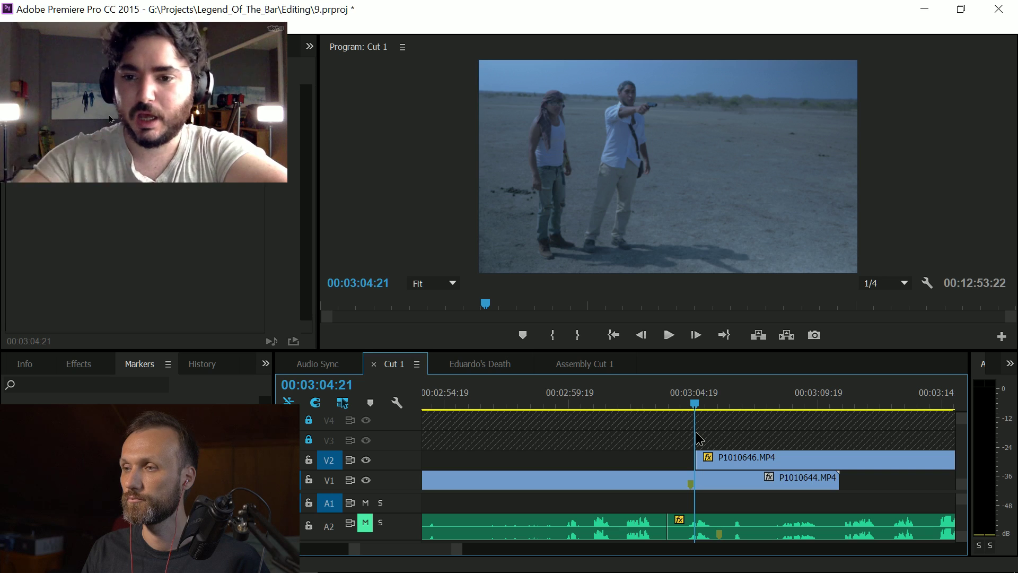
{"action": "key", "text": "space"}
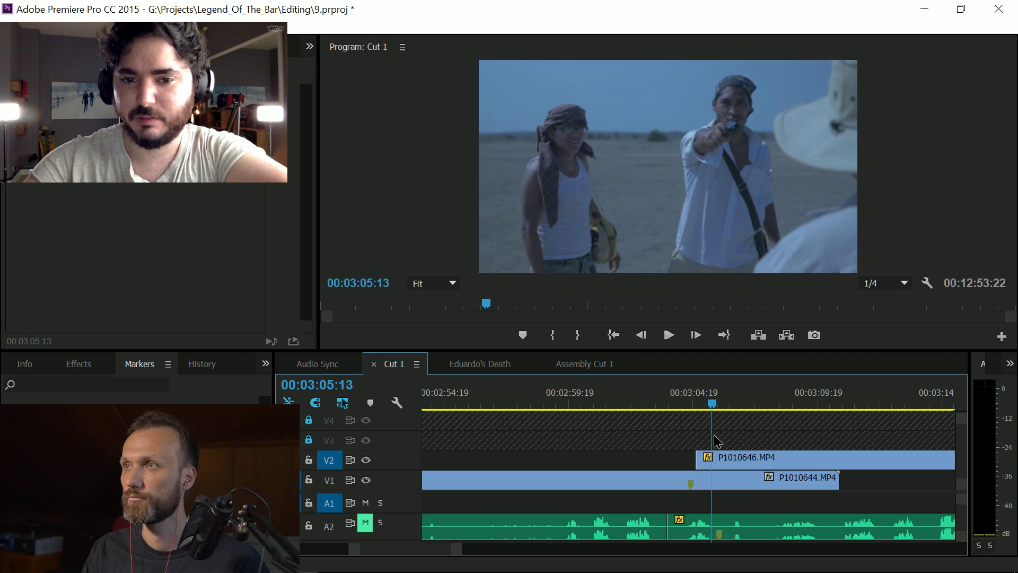
{"action": "key", "text": "space"}
Step: Check the frames around the cut and extend the P1010646.MP4 video's start on V2 back to 00:03:04:20
{"action": "key", "text": "Left"}
{"action": "key", "text": "Left"}
{"action": "key", "text": "Left"}
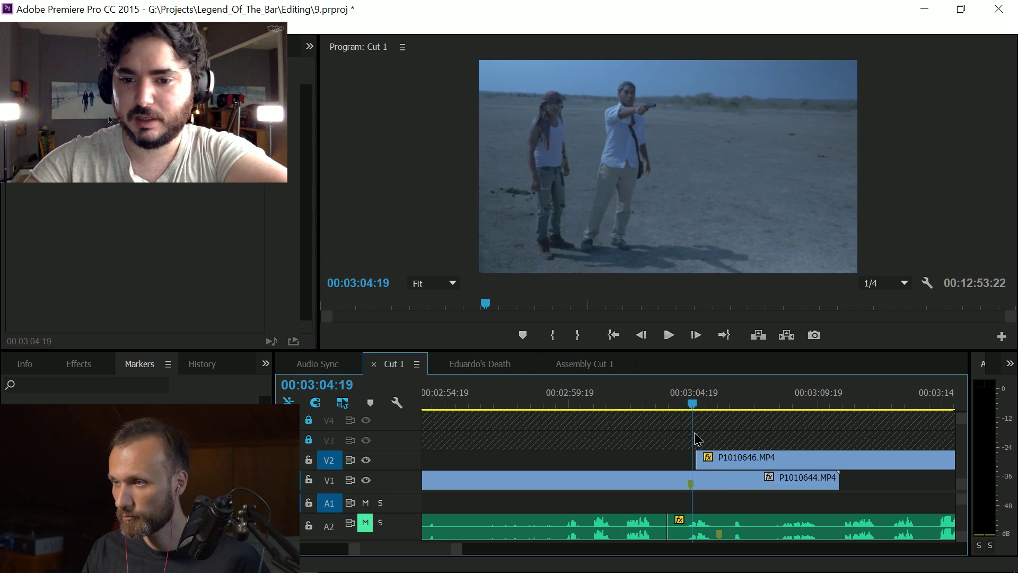
{"action": "key", "text": "Right"}
{"action": "key", "text": "Right"}
{"action": "key", "text": "Right"}
{"action": "key", "text": "Left"}
{"action": "key", "text": "Left"}
{"action": "key", "text": "Right"}
{"action": "key", "text": "Left"}
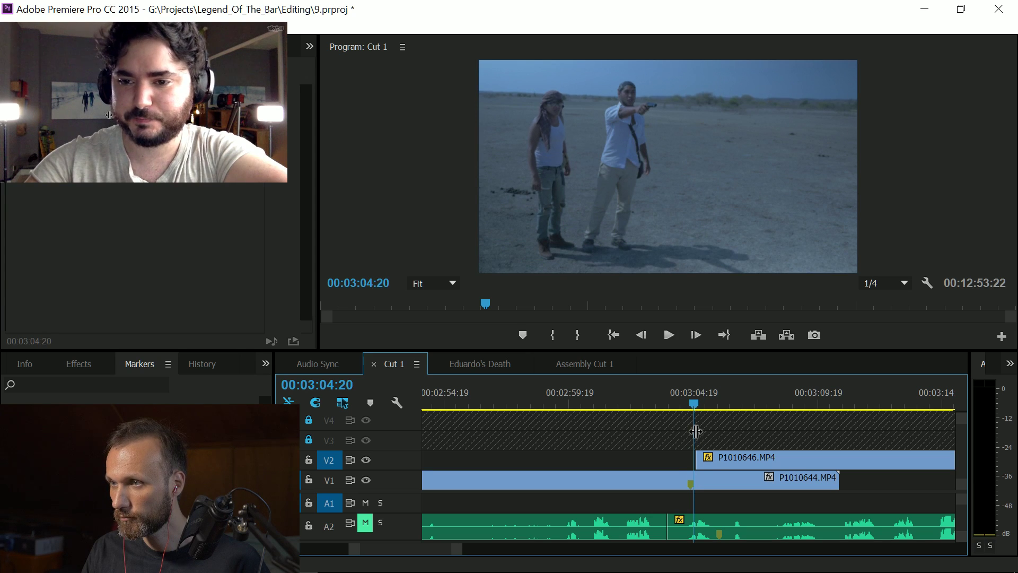
{"action": "left_click_drag", "start_coordinate": [695, 457], "coordinate": [727, 408]}
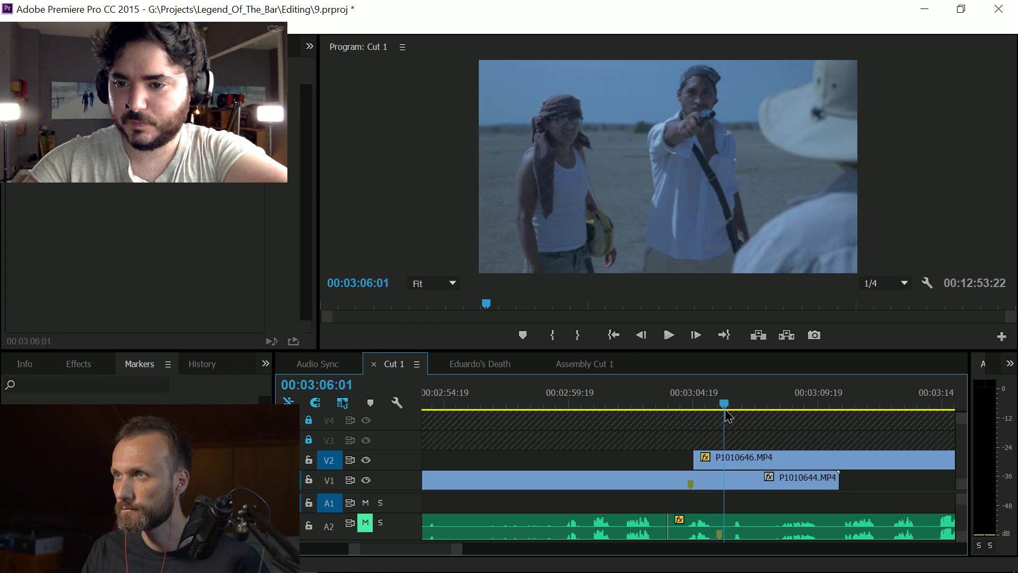
Step: Razor the clips on all unlocked tracks at 00:03:06:01
{"action": "key", "text": "c"}
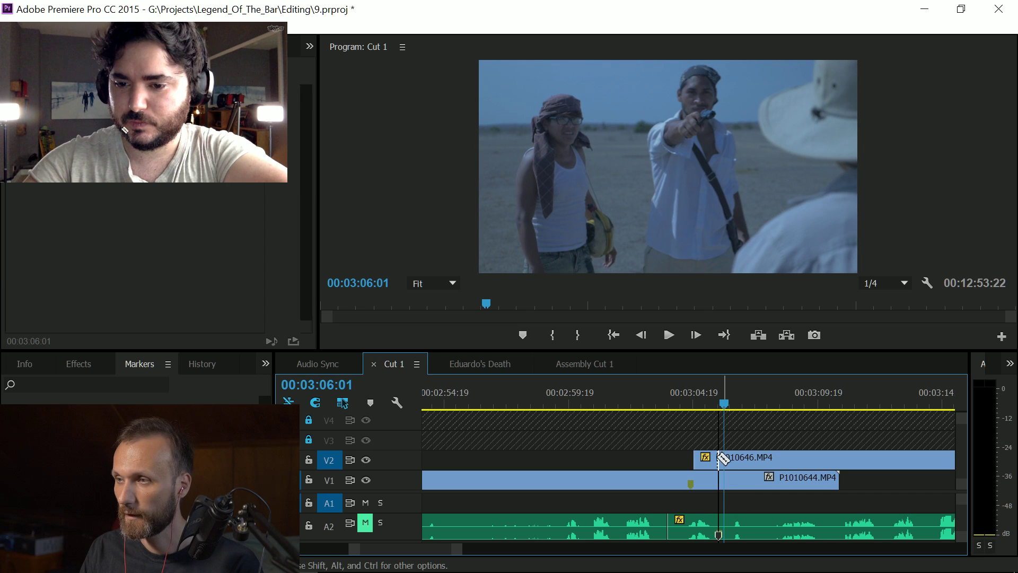
{"action": "left_click", "coordinate": [723, 457], "text": "shift"}
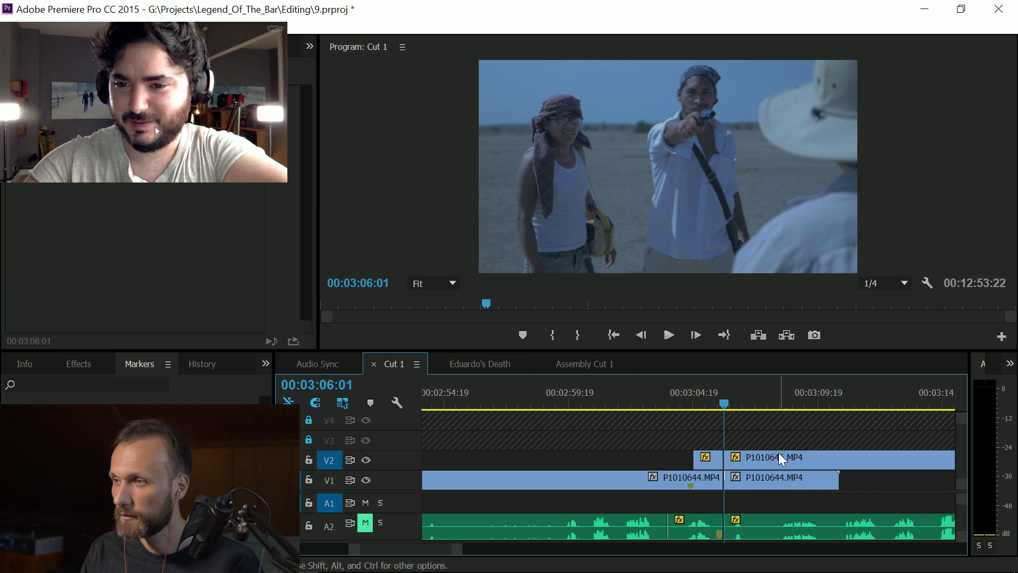
{"action": "key", "text": "v"}
Step: Trim the start of the second P1010646.MP4 piece, both V2 video and A2 audio, to about 00:03:48
{"action": "left_click", "coordinate": [764, 465]}
{"action": "key", "text": "minus"}
{"action": "key", "text": "minus"}
{"action": "key", "text": "minus"}
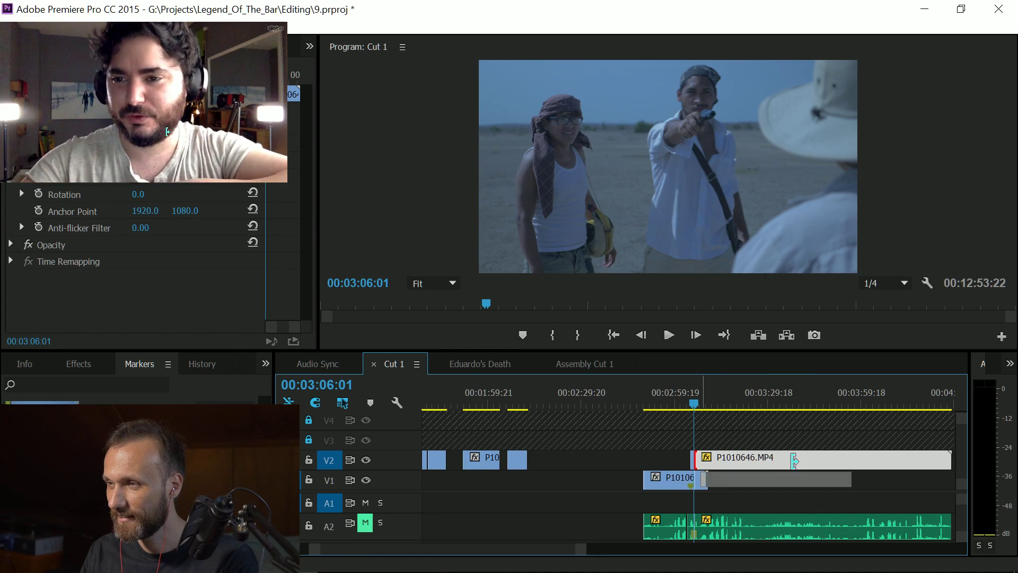
{"action": "left_click_drag", "start_coordinate": [703, 456], "coordinate": [826, 457]}
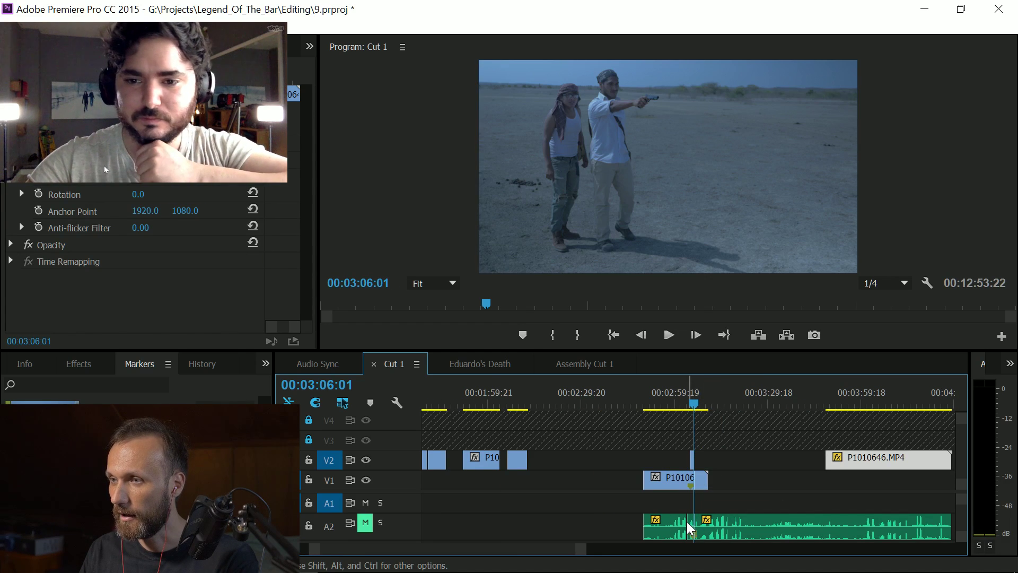
{"action": "left_click", "coordinate": [695, 526]}
{"action": "left_click_drag", "start_coordinate": [697, 521], "coordinate": [830, 524]}
Step: Delete the leftover P1010644.MP4 piece on V1 after the 00:03:06:01 cut and show the frame at 00:03:05:17
{"action": "key", "text": "equal"}
{"action": "key", "text": "equal"}
{"action": "key", "text": "equal"}
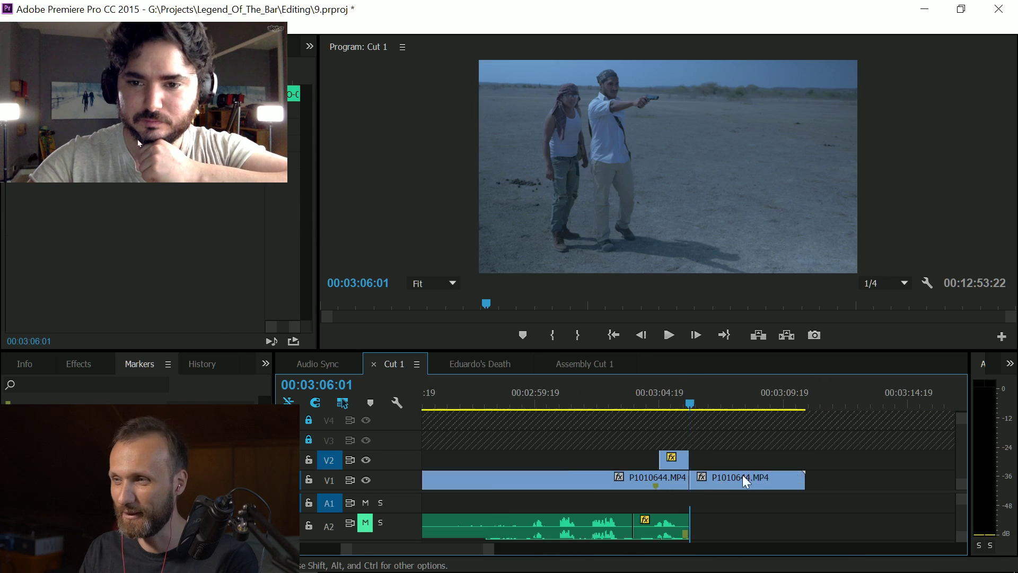
{"action": "left_click", "coordinate": [714, 479]}
{"action": "key", "text": "Delete"}
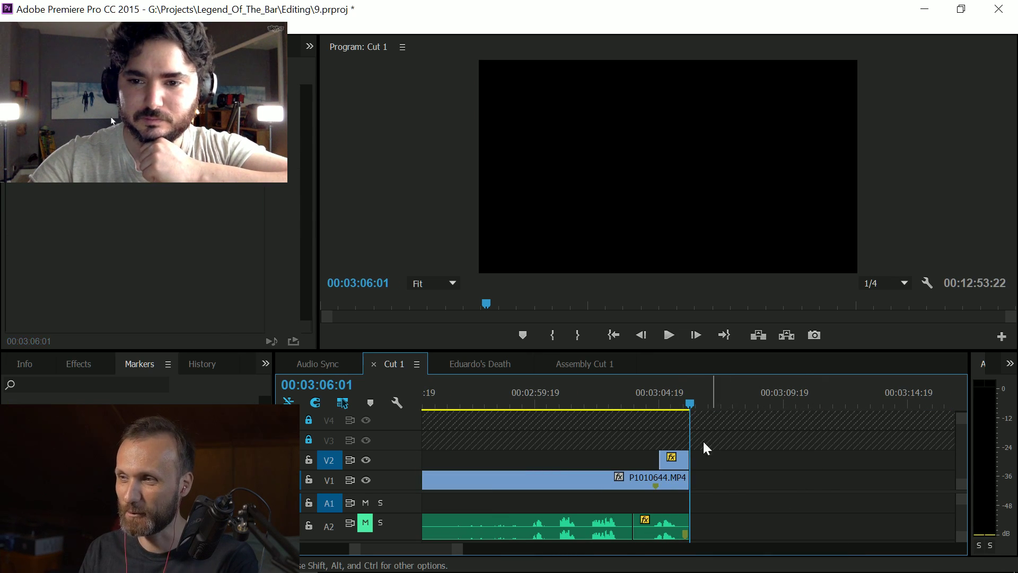
{"action": "left_click", "coordinate": [682, 402]}
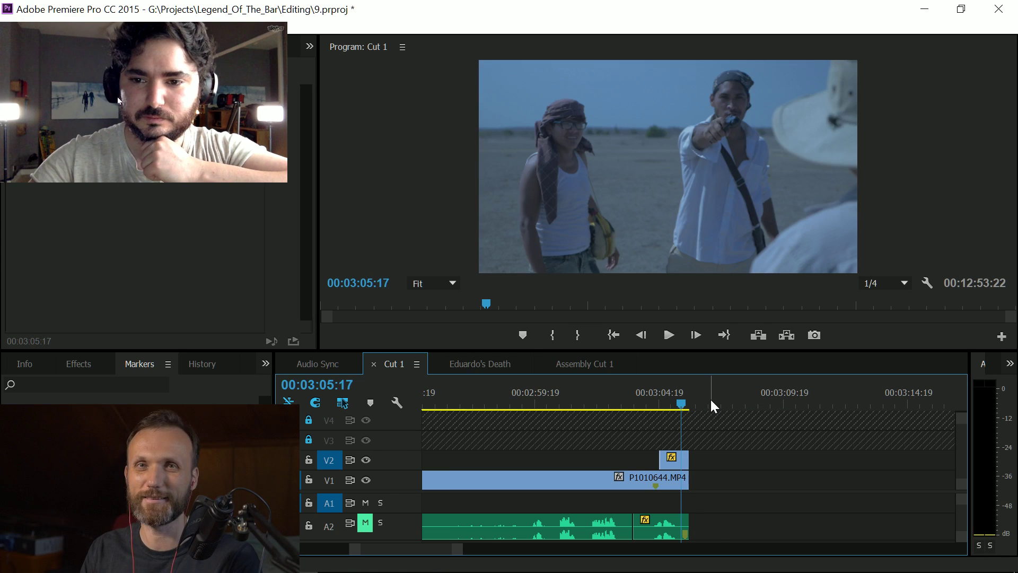
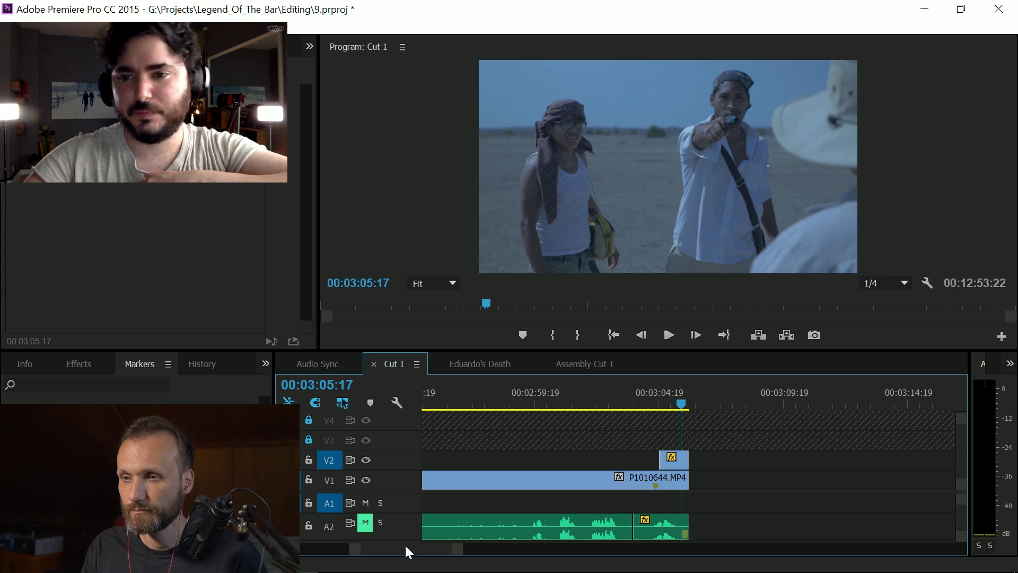
Step: Look over the remaining clips from the second P1010646.MP4 piece onward, and return to the cut near 00:03:05:17
{"action": "scroll", "coordinate": [407, 546], "scroll_direction": "down", "scroll_amount": 3}
{"action": "scroll", "coordinate": [414, 555], "scroll_direction": "up", "scroll_amount": 2}
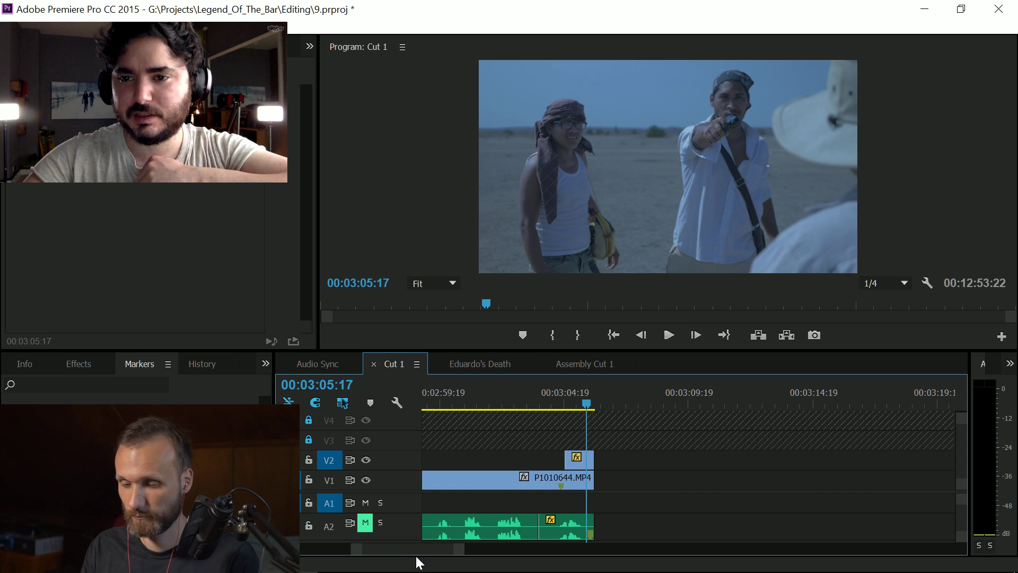
{"action": "key", "text": "minus"}
{"action": "key", "text": "minus"}
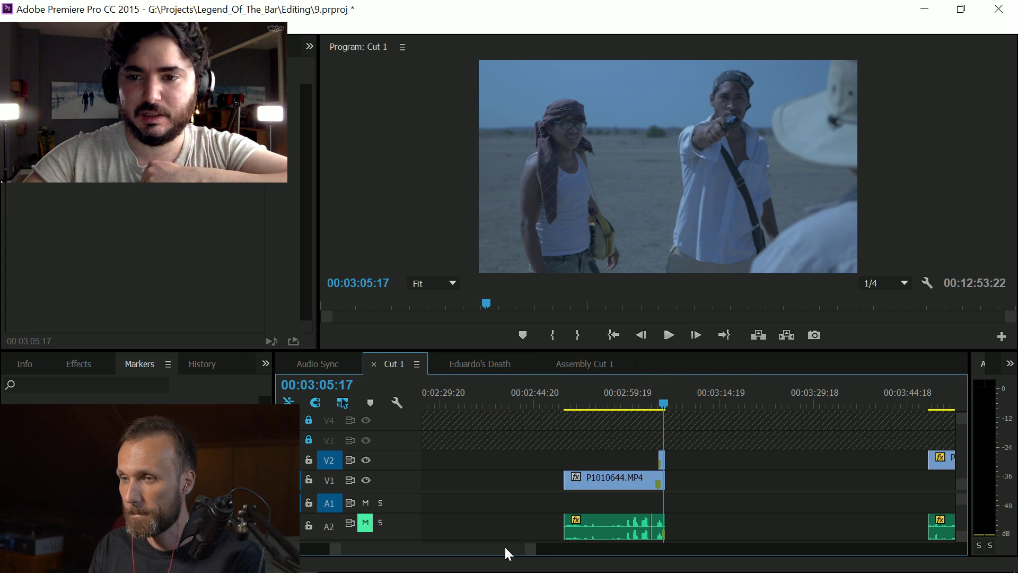
{"action": "scroll", "coordinate": [505, 553], "scroll_direction": "down", "scroll_amount": 2}
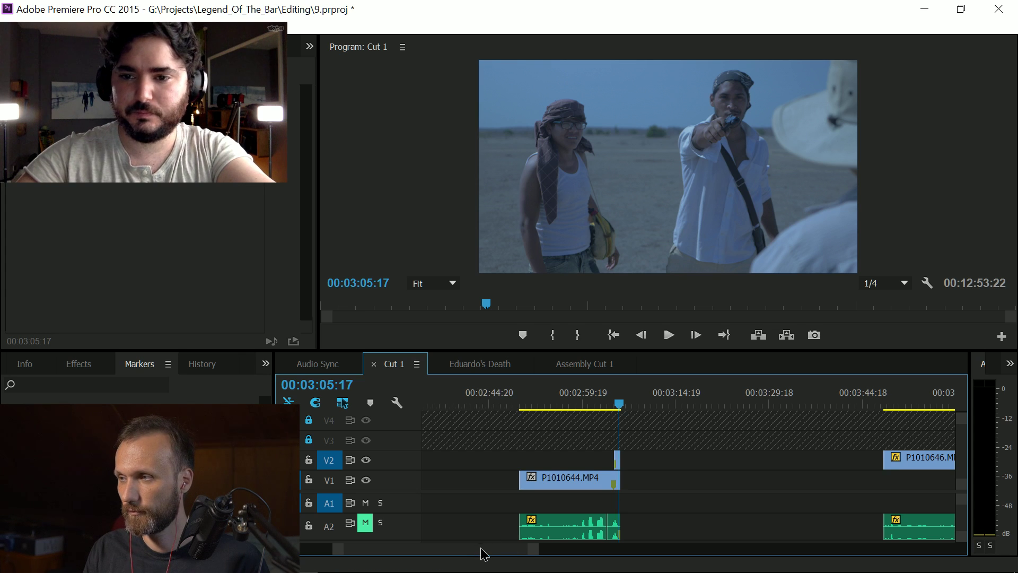
{"action": "left_click_drag", "start_coordinate": [481, 548], "coordinate": [498, 556]}
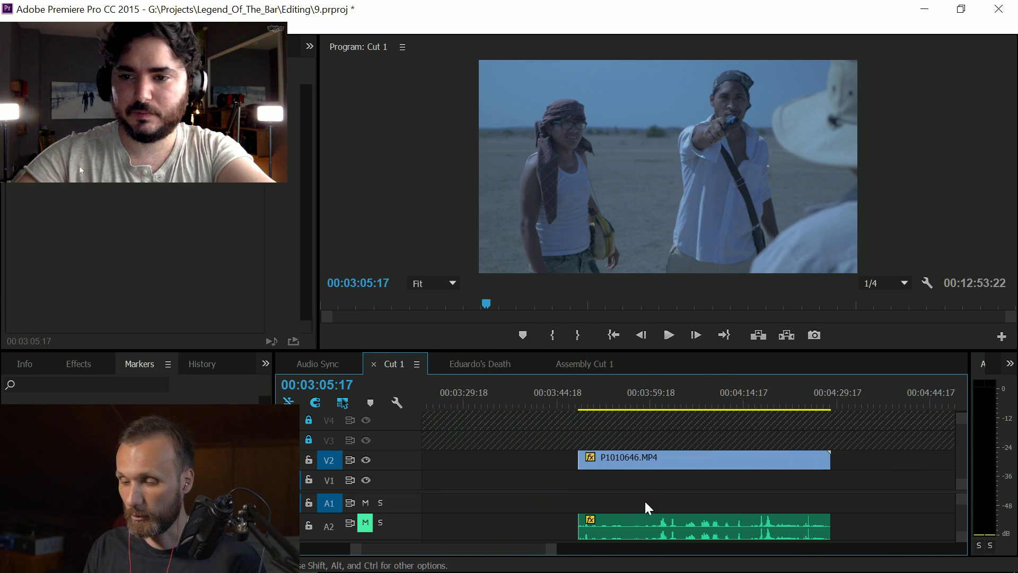
{"action": "key", "text": "minus"}
{"action": "key", "text": "minus"}
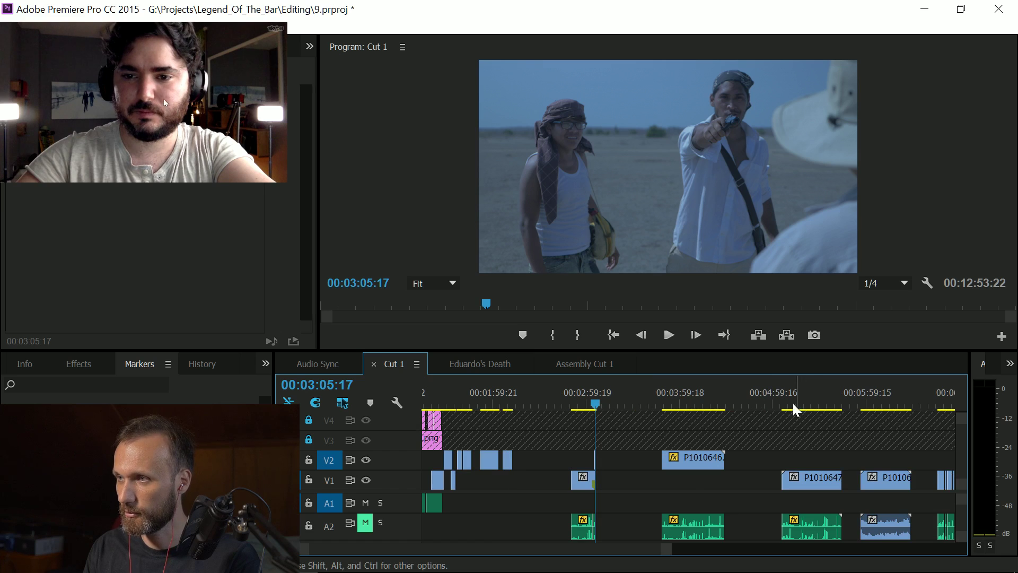
{"action": "key", "text": "equal"}
{"action": "key", "text": "equal"}
{"action": "key", "text": "equal"}
{"action": "key", "text": "equal"}
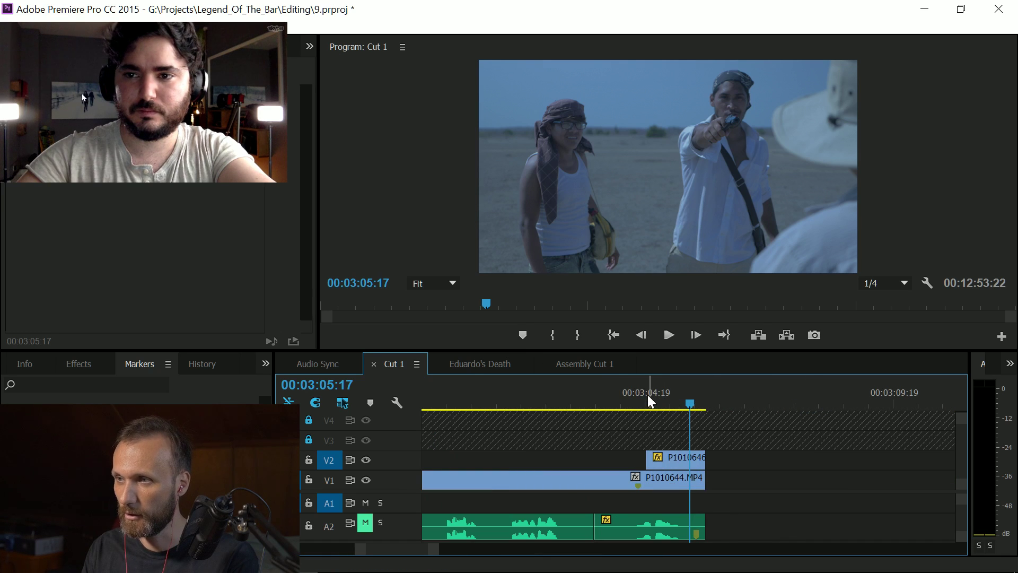
Step: Scrub and play through the cut from P1010644.MP4 to P1010646.MP4 around 00:03:04:19 to check the matched action
{"action": "left_click", "coordinate": [639, 400]}
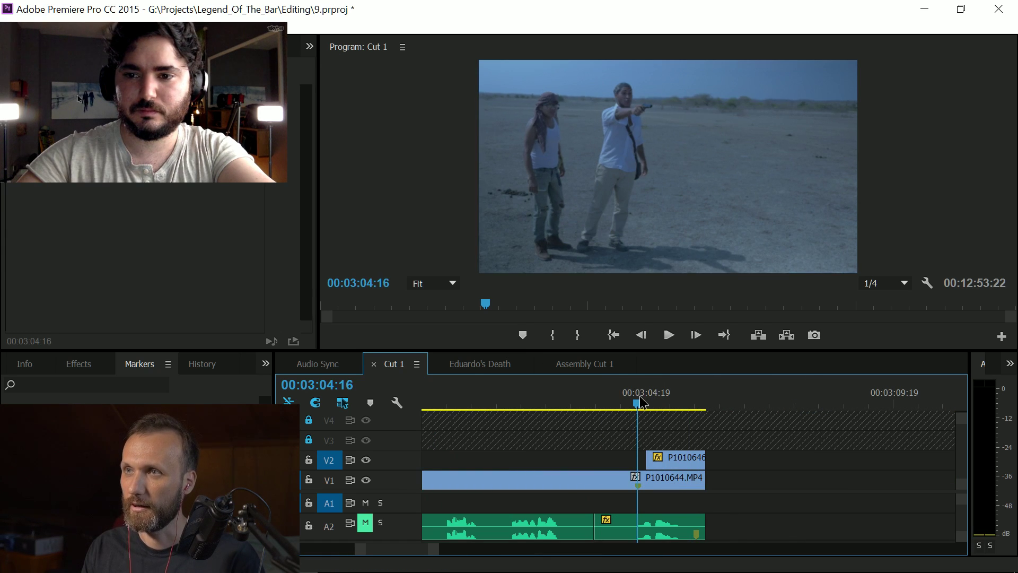
{"action": "mouse_move", "coordinate": [639, 397]}
{"action": "left_mouse_down"}
{"action": "mouse_move", "coordinate": [591, 399]}
{"action": "mouse_move", "coordinate": [646, 401]}
{"action": "left_mouse_up"}
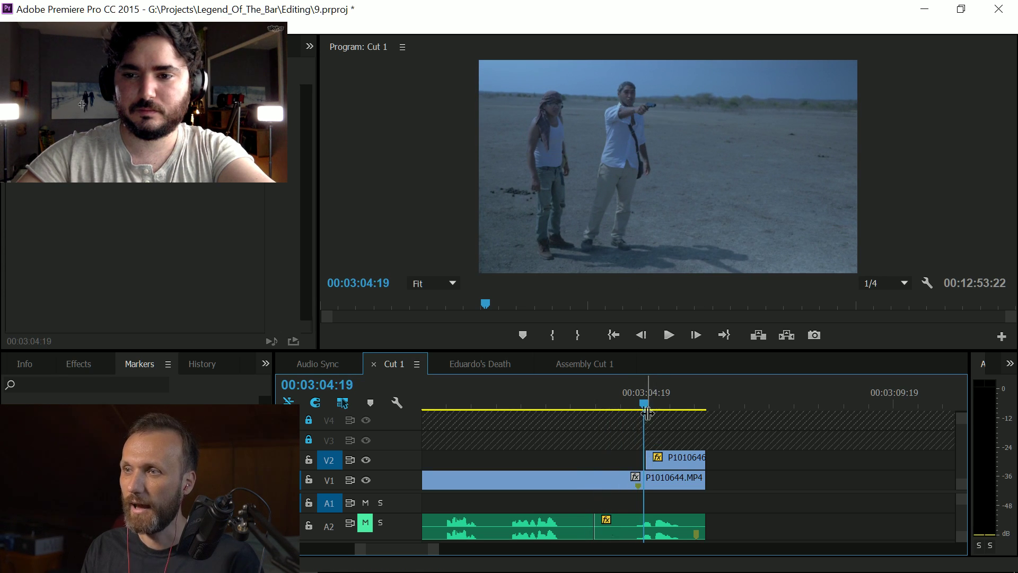
{"action": "left_click_drag", "start_coordinate": [645, 403], "coordinate": [658, 397]}
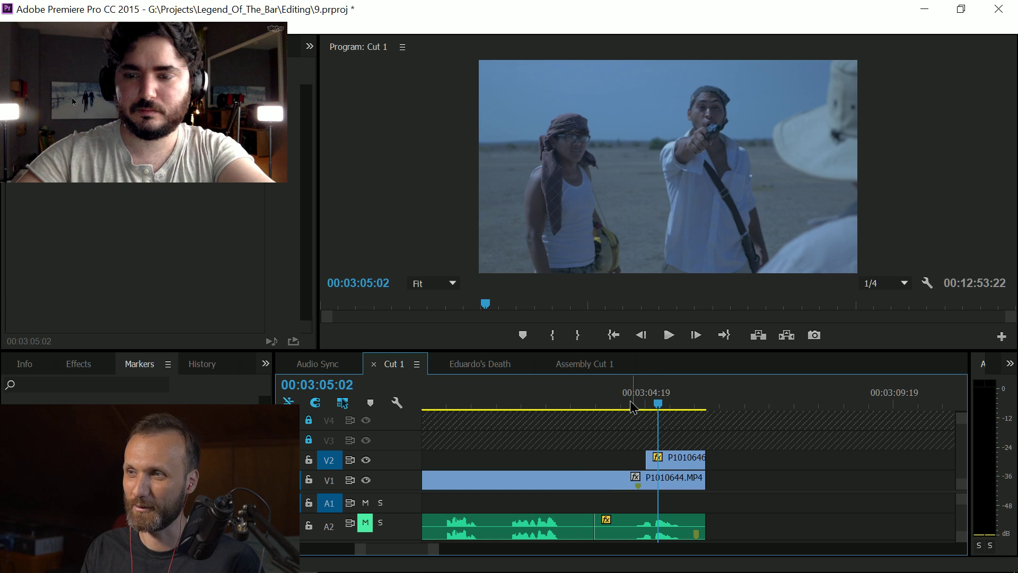
{"action": "left_click", "coordinate": [616, 399]}
{"action": "key", "text": "space"}
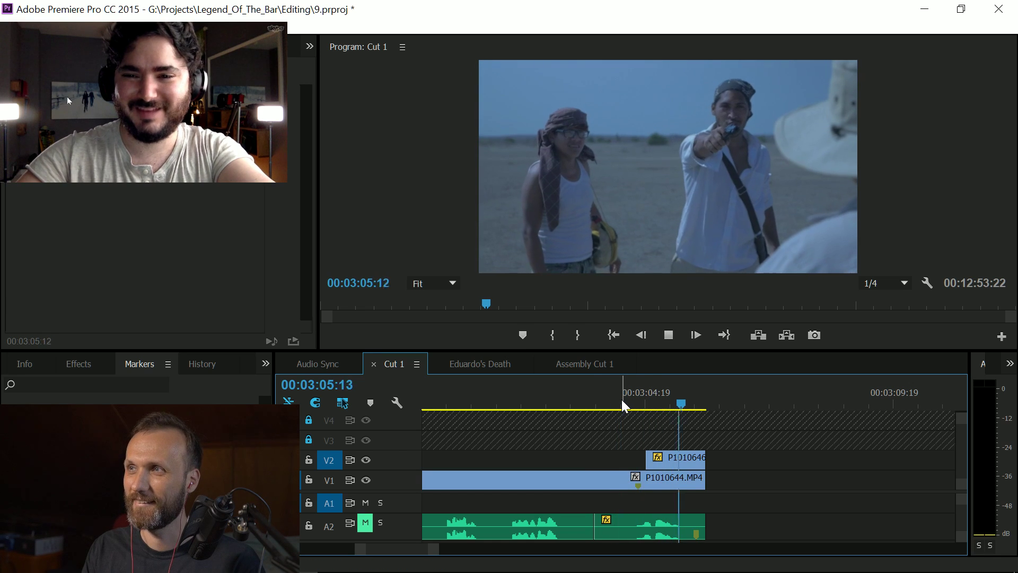
{"action": "key", "text": "space"}
Step: Find the P1010647.MP4 clip after P1010646.MP4 and scrub through its opening between about 00:05:09 and 00:05:16
{"action": "key", "text": "minus"}
{"action": "key", "text": "minus"}
{"action": "key", "text": "minus"}
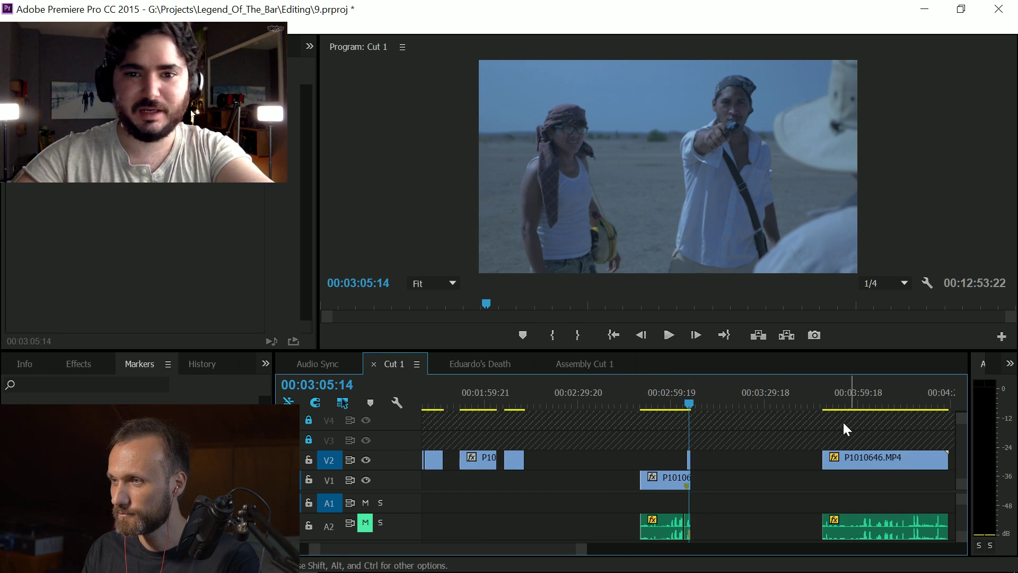
{"action": "left_click", "coordinate": [846, 404]}
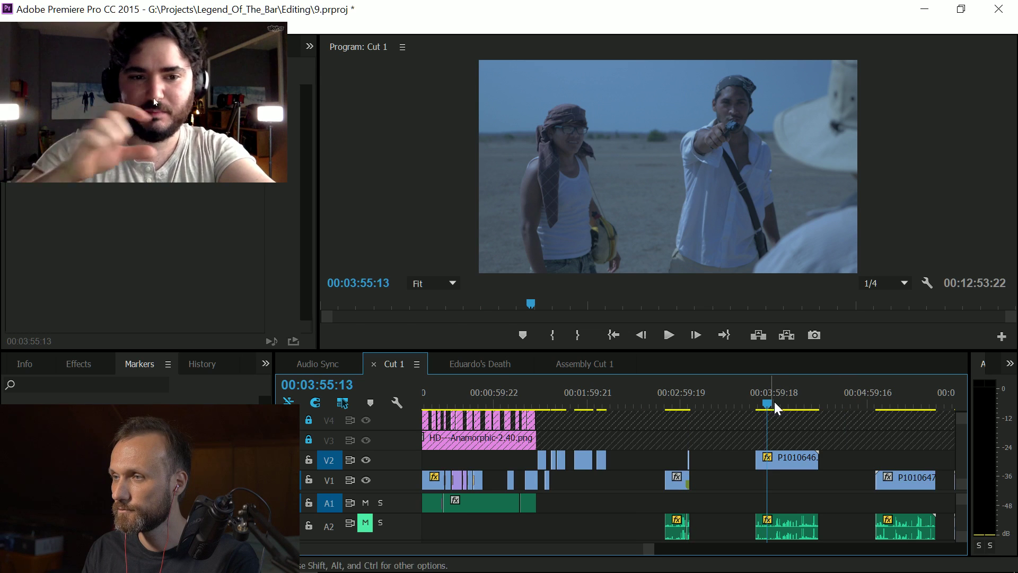
{"action": "left_click", "coordinate": [890, 402]}
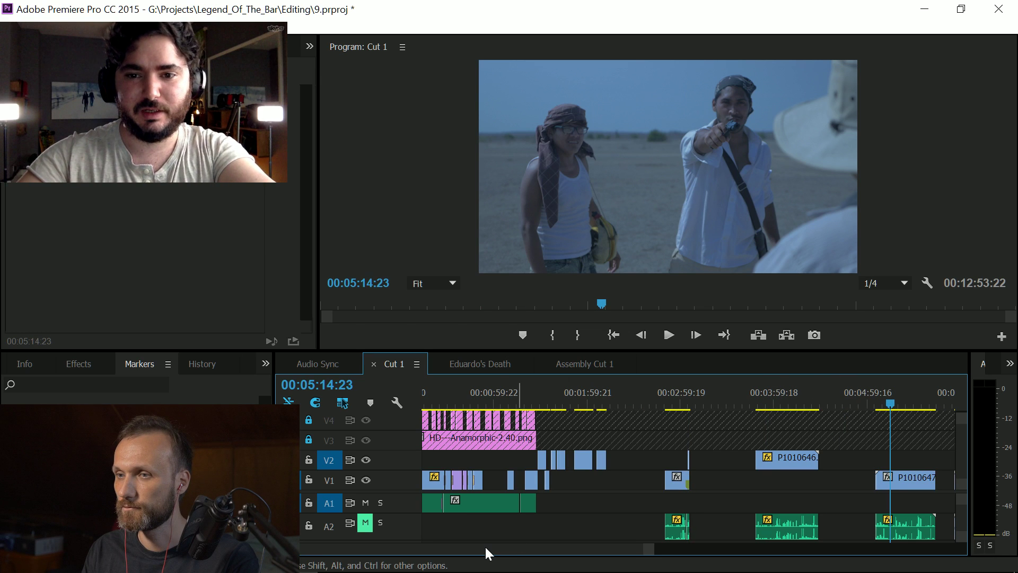
{"action": "left_click_drag", "start_coordinate": [485, 545], "coordinate": [511, 546]}
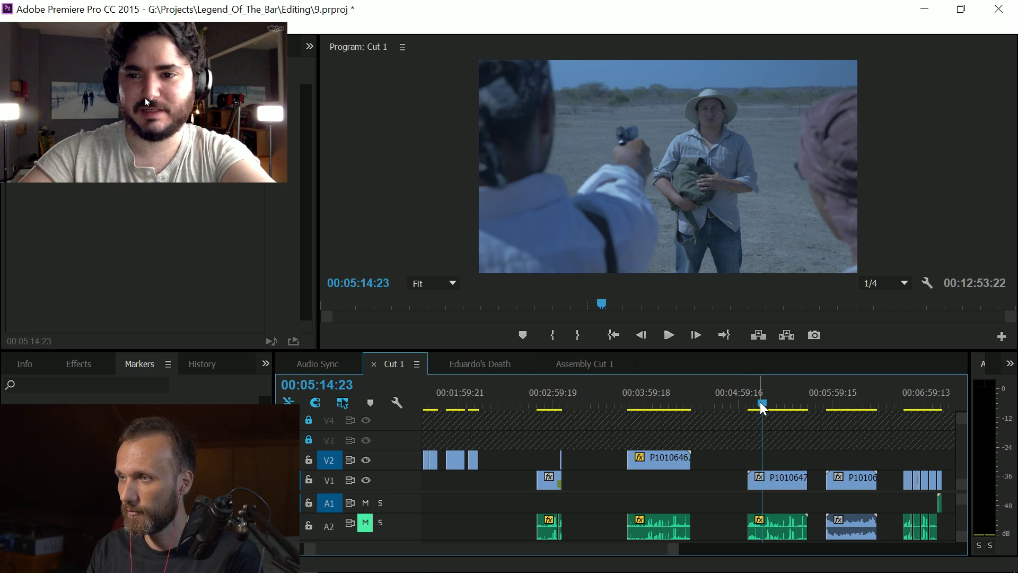
{"action": "key", "text": "equal"}
{"action": "key", "text": "equal"}
{"action": "left_click", "coordinate": [702, 403]}
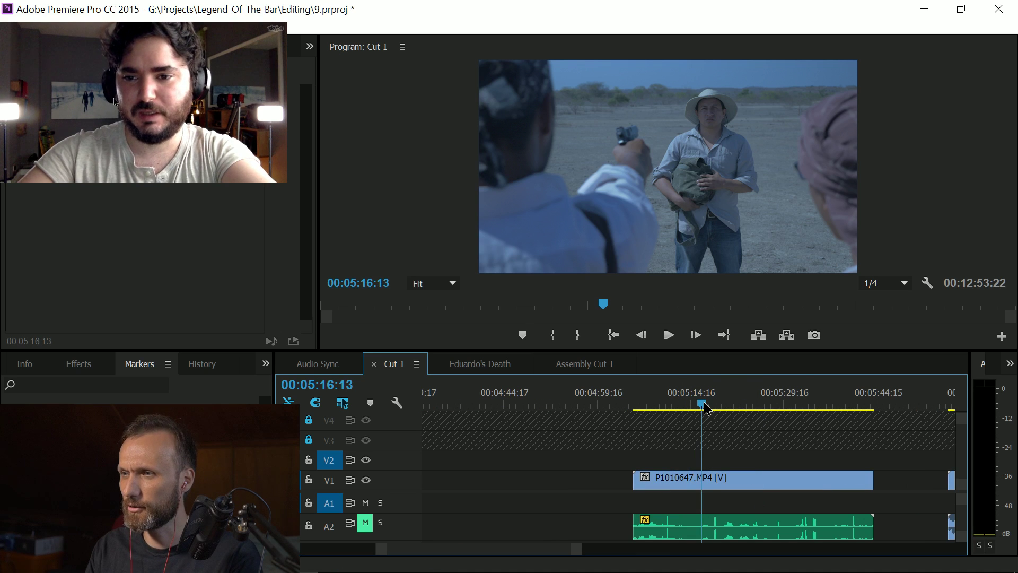
{"action": "left_click_drag", "start_coordinate": [704, 402], "coordinate": [665, 413]}
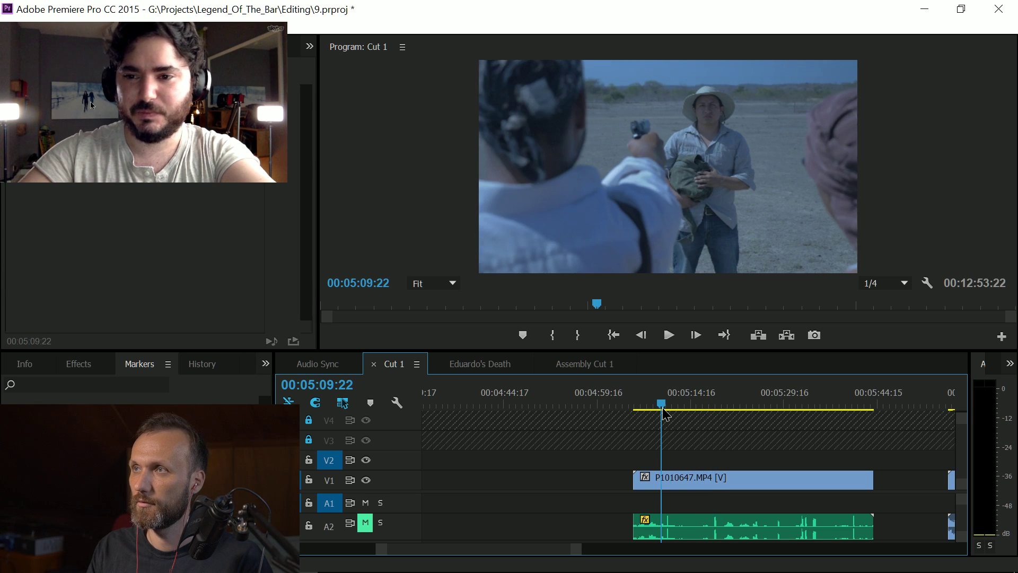
{"action": "left_click_drag", "start_coordinate": [665, 413], "coordinate": [671, 411]}
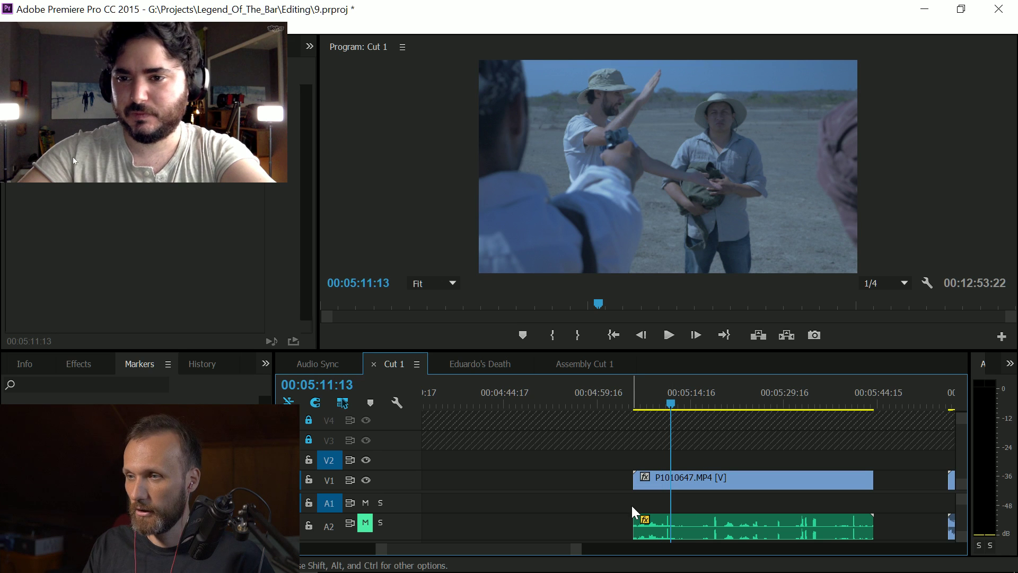
Step: Unmute track A2 and play the opening of P1010647.MP4 from about 00:05:08 to find where the usable action starts
{"action": "left_click", "coordinate": [663, 405]}
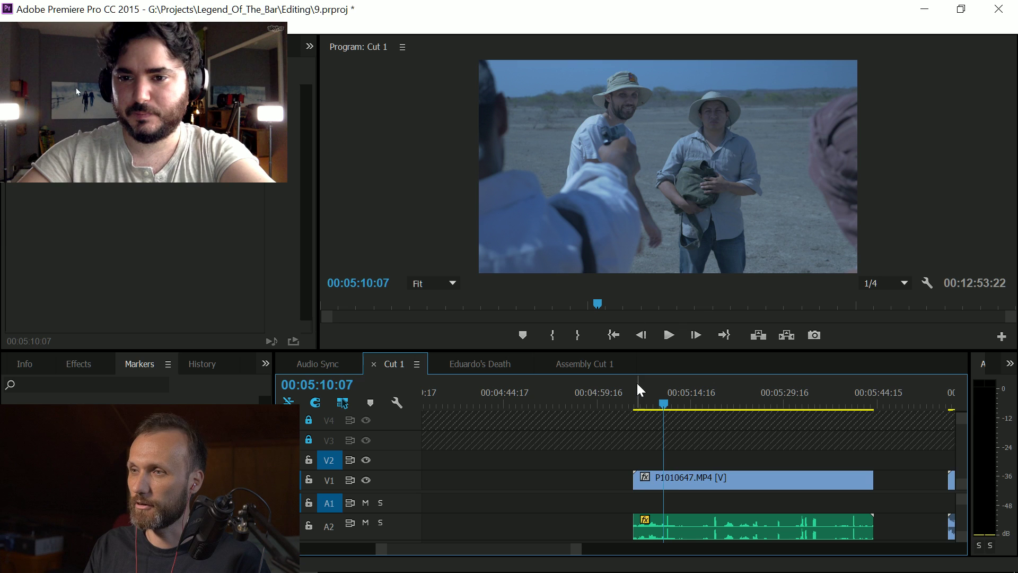
{"action": "left_click", "coordinate": [649, 402]}
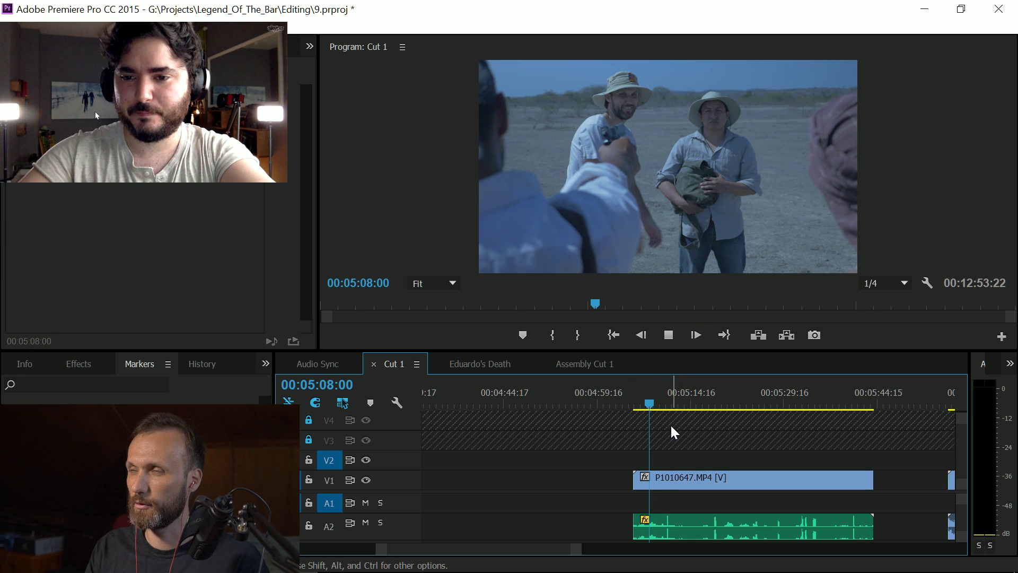
{"action": "key", "text": "space"}
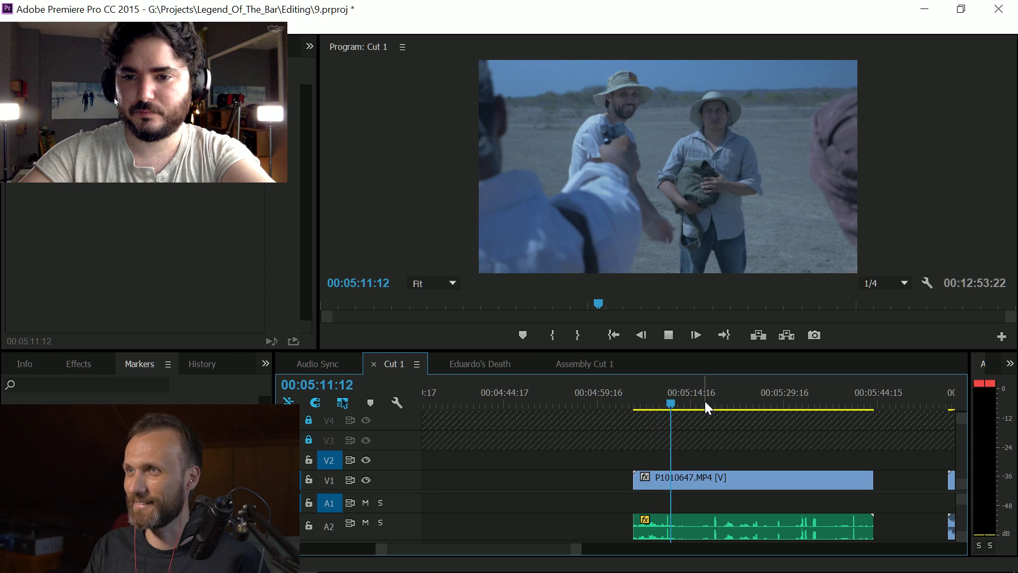
{"action": "left_click", "coordinate": [686, 399]}
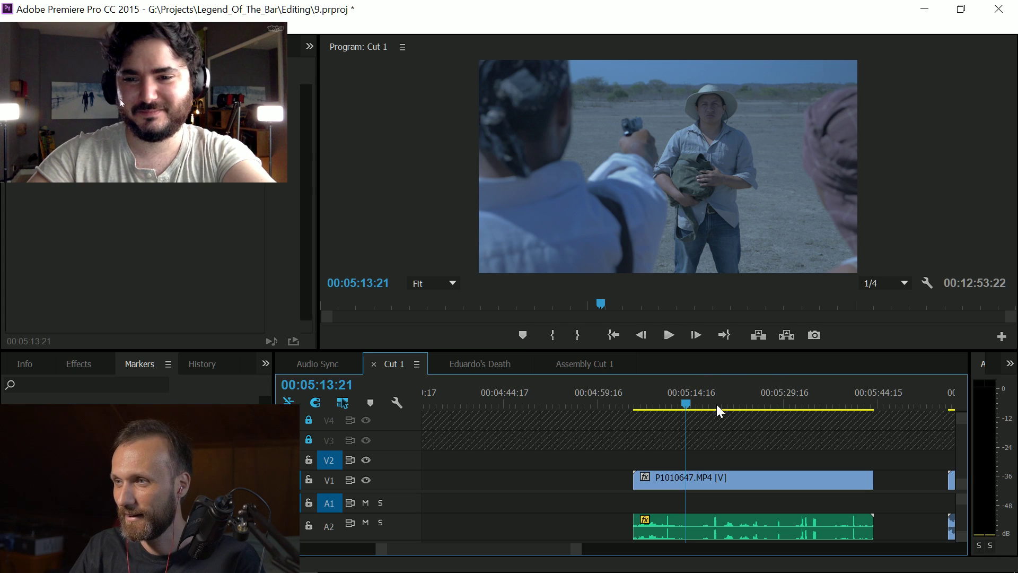
{"action": "left_click_drag", "start_coordinate": [702, 403], "coordinate": [703, 402]}
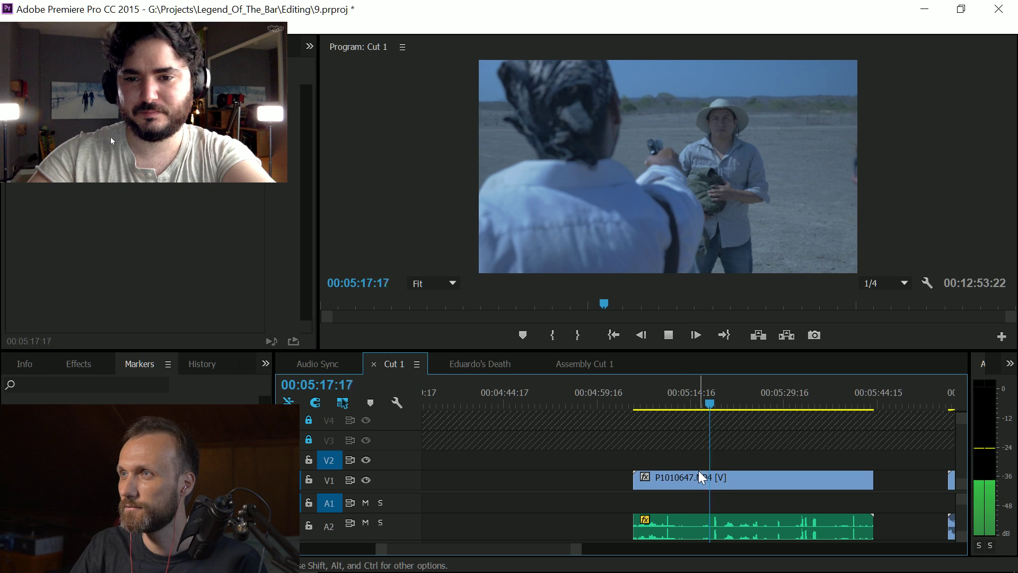
{"action": "key", "text": "space"}
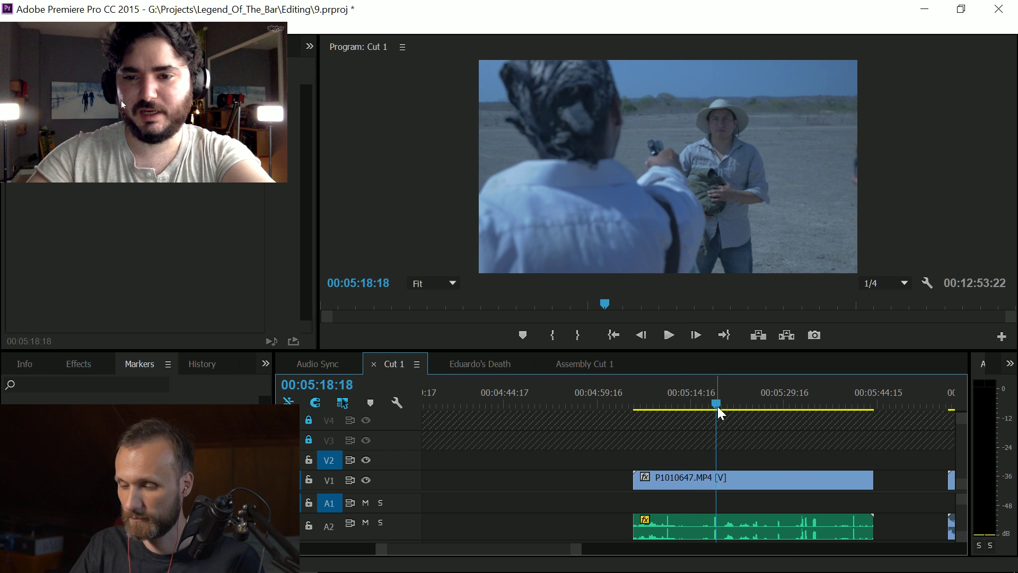
Step: Trim the start of P1010647.MP4, both video and audio, to 00:05:18:03 and razor the clip at 00:05:19:13
{"action": "key", "text": "minus"}
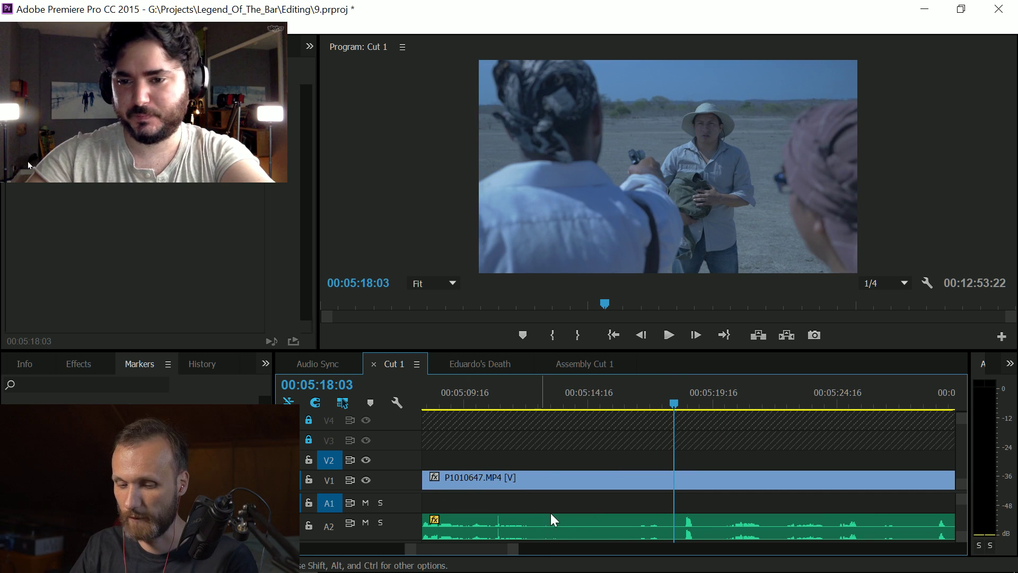
{"action": "key", "text": "minus"}
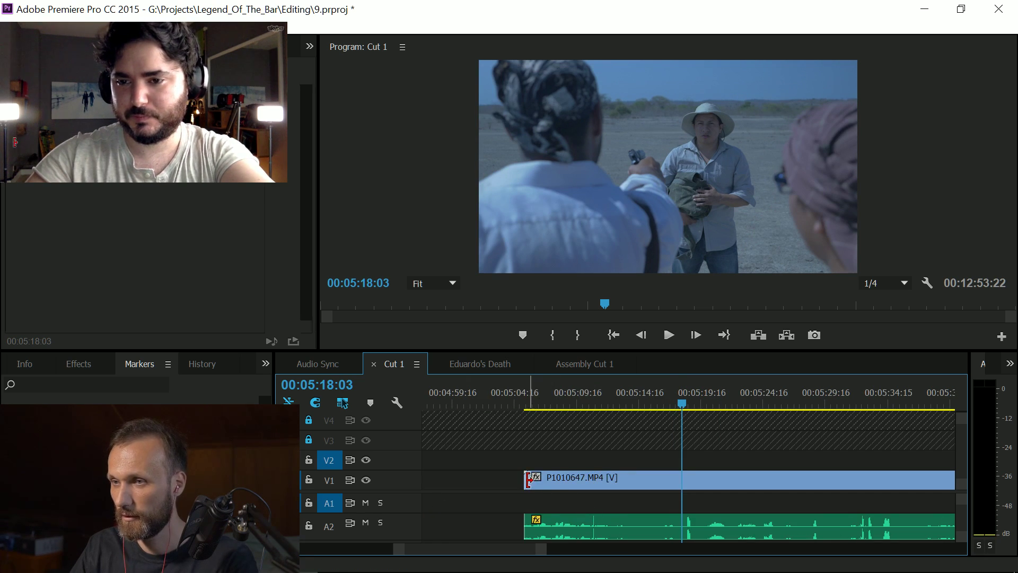
{"action": "left_click_drag", "start_coordinate": [525, 480], "coordinate": [680, 483]}
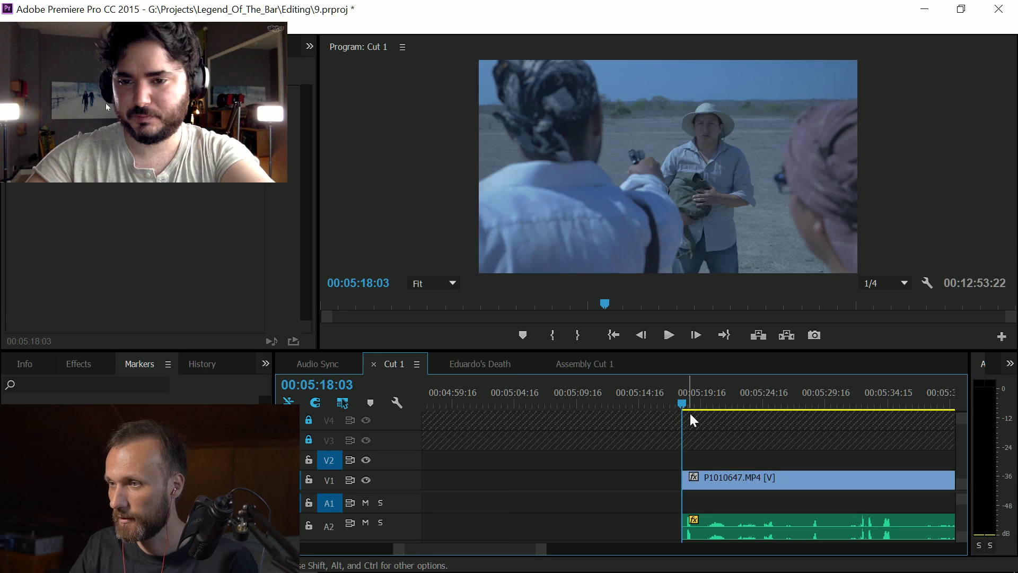
{"action": "key", "text": "space"}
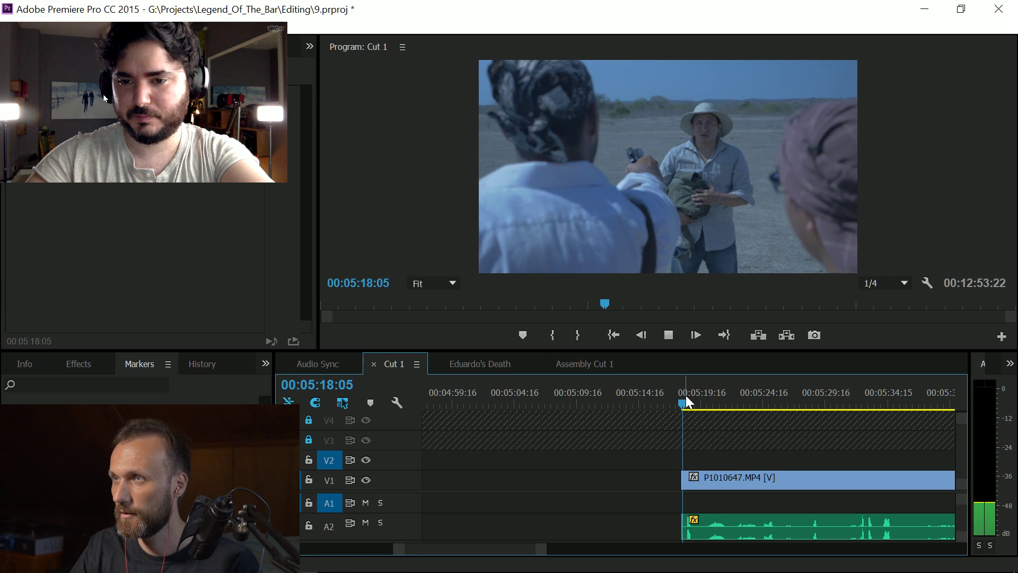
{"action": "key", "text": "space"}
{"action": "left_click", "coordinate": [692, 479]}
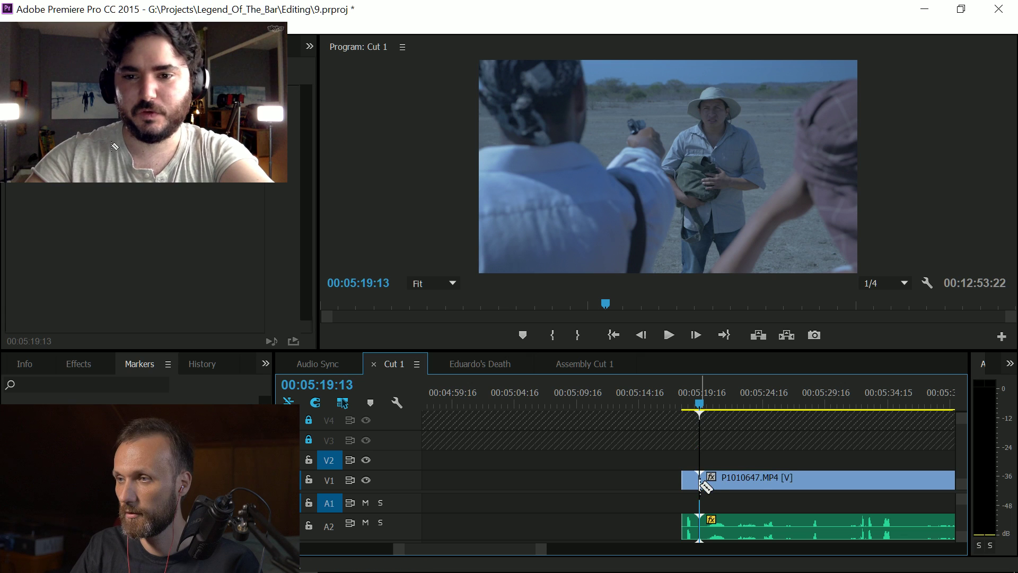
Step: Move the short P1010647.MP4 piece directly behind the P1010646.MP4 insert at 00:03:06:01, closing the gap before it
{"action": "key", "text": "minus"}
{"action": "key", "text": "minus"}
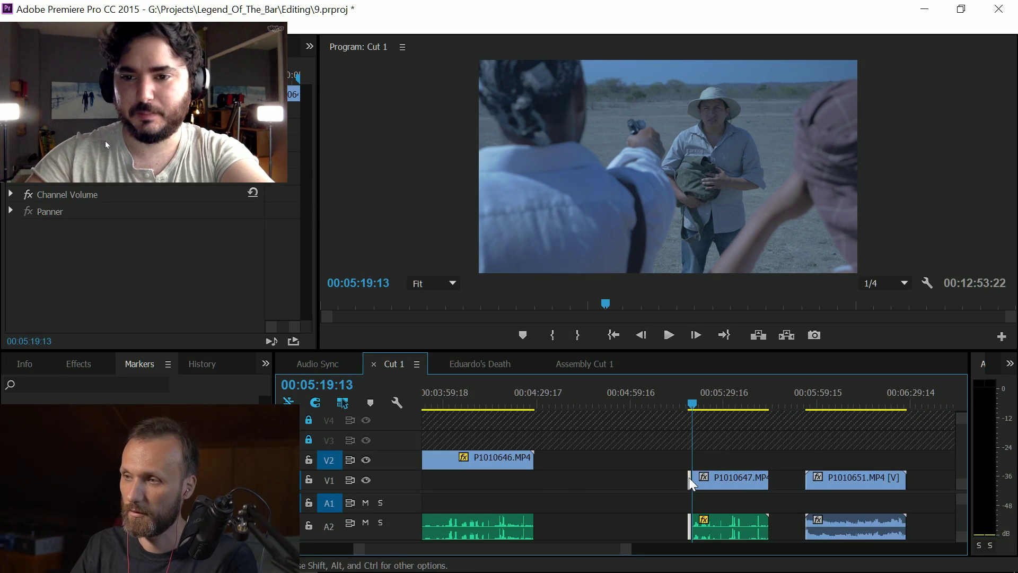
{"action": "left_click_drag", "start_coordinate": [688, 479], "coordinate": [560, 480]}
{"action": "left_click_drag", "start_coordinate": [551, 526], "coordinate": [541, 549]}
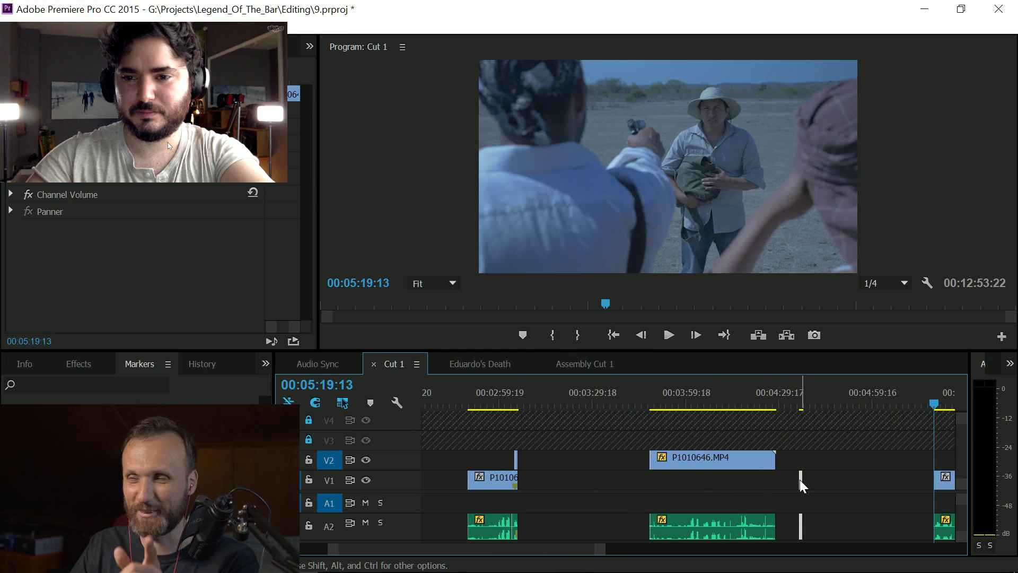
{"action": "left_click_drag", "start_coordinate": [800, 481], "coordinate": [519, 494]}
{"action": "right_click", "coordinate": [530, 482]}
{"action": "left_click", "coordinate": [583, 491]}
Step: Inspect the frames around the P1010646.MP4 to P1010647.MP4 cut and show the frame at 00:03:05:10
{"action": "left_click", "coordinate": [518, 405]}
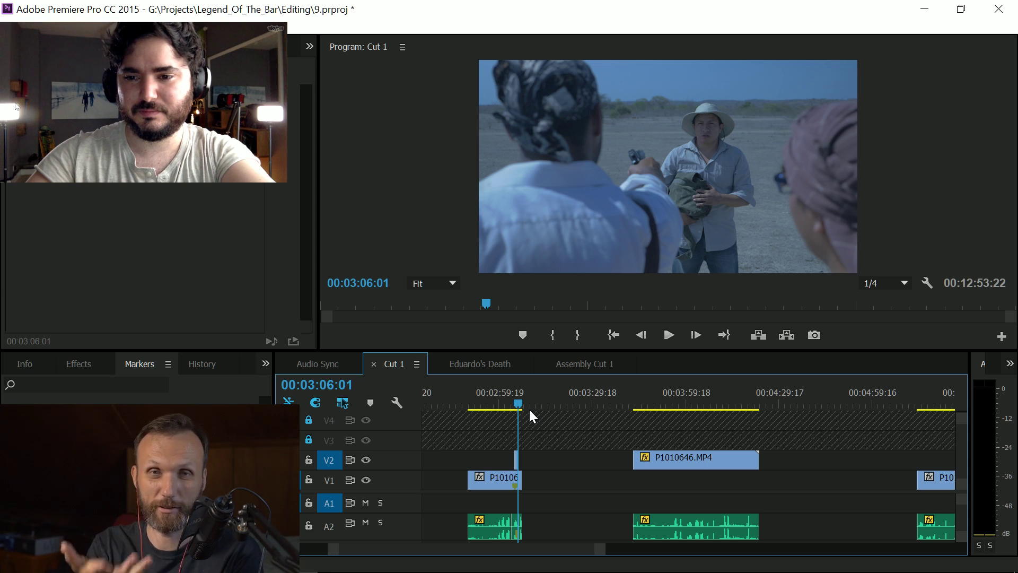
{"action": "key", "text": "equal"}
{"action": "key", "text": "equal"}
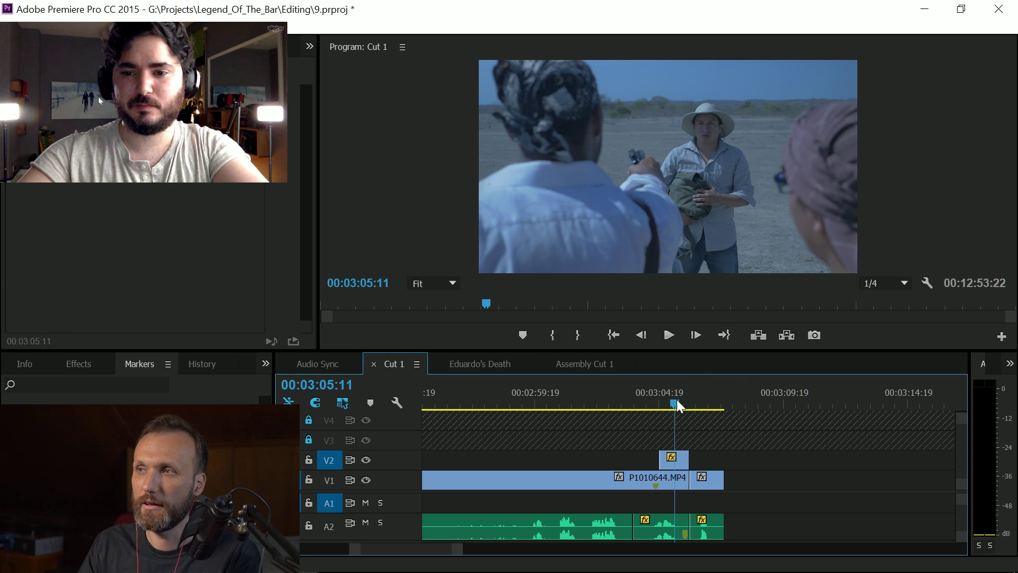
{"action": "key", "text": "Left"}
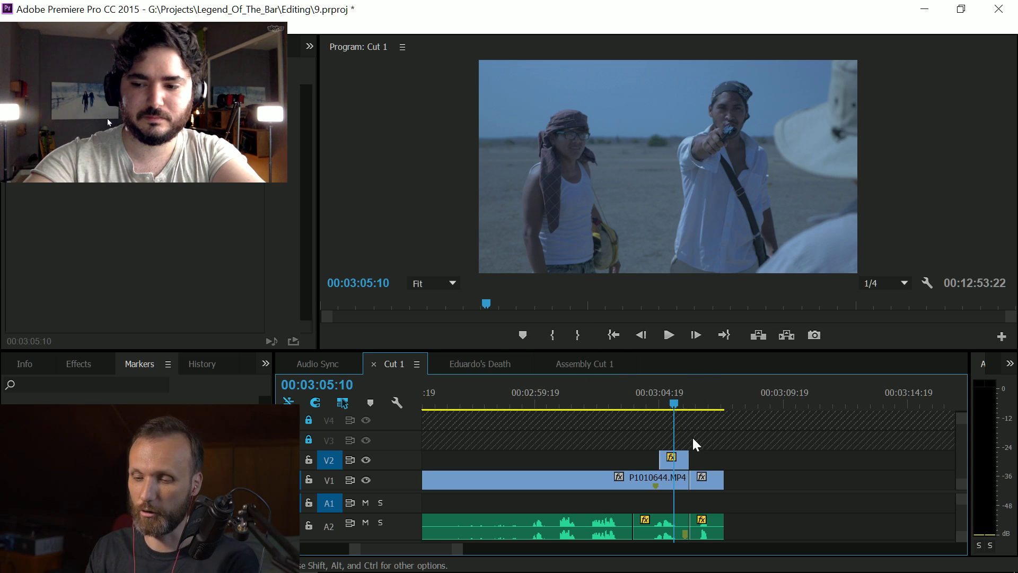
{"action": "key", "text": "minus"}
{"action": "key", "text": "minus"}
{"action": "key", "text": "minus"}
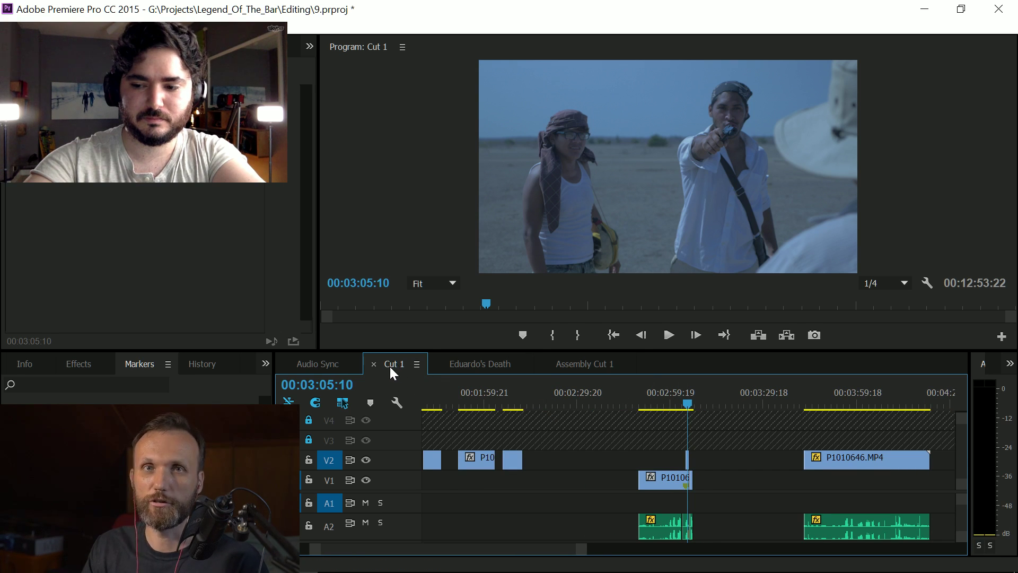
Step: Locate the Cut 1 sequence among the project items and look over the commands available for it
{"action": "key", "text": "shift+1"}
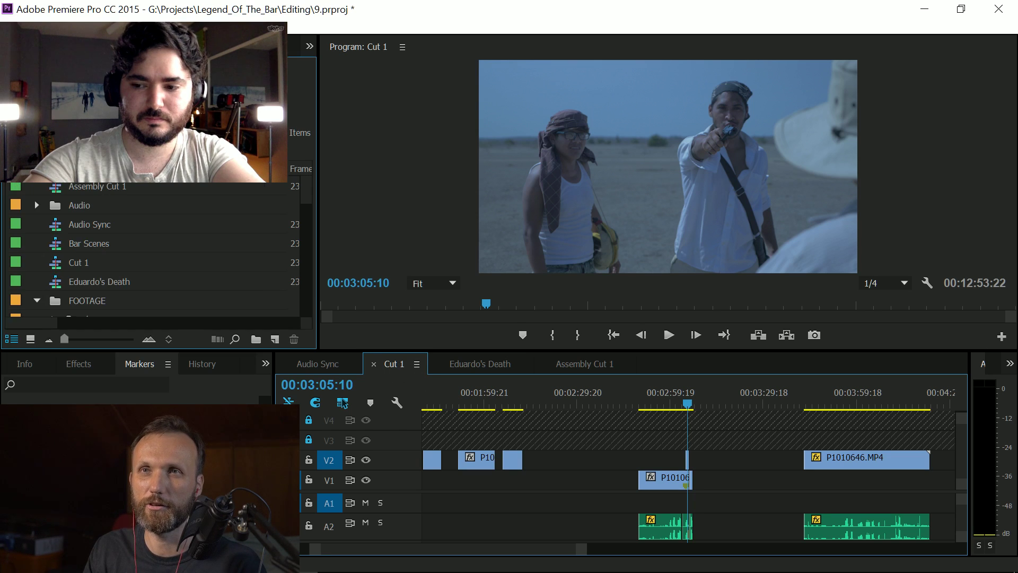
{"action": "left_click", "coordinate": [55, 263]}
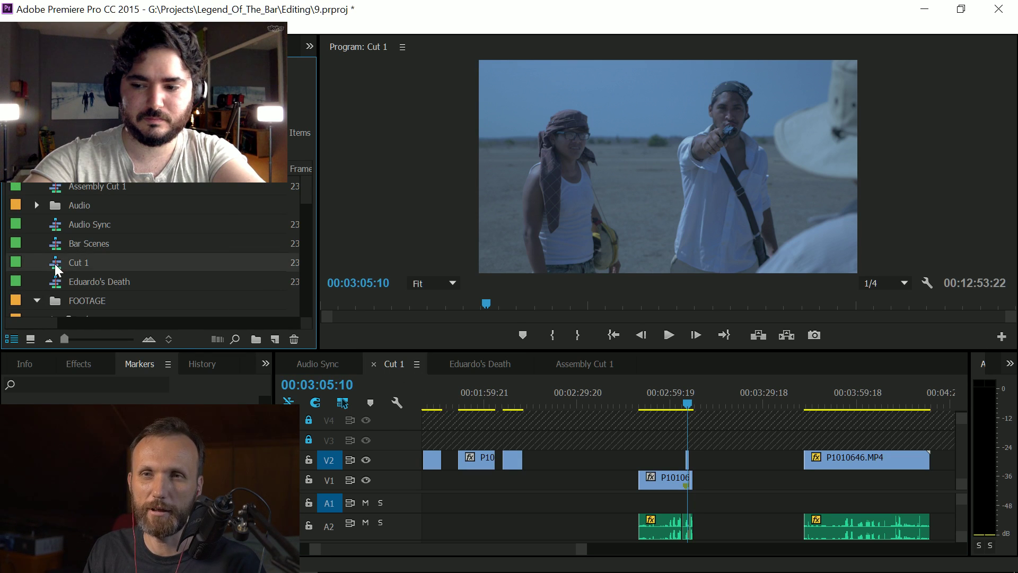
{"action": "right_click", "coordinate": [55, 263]}
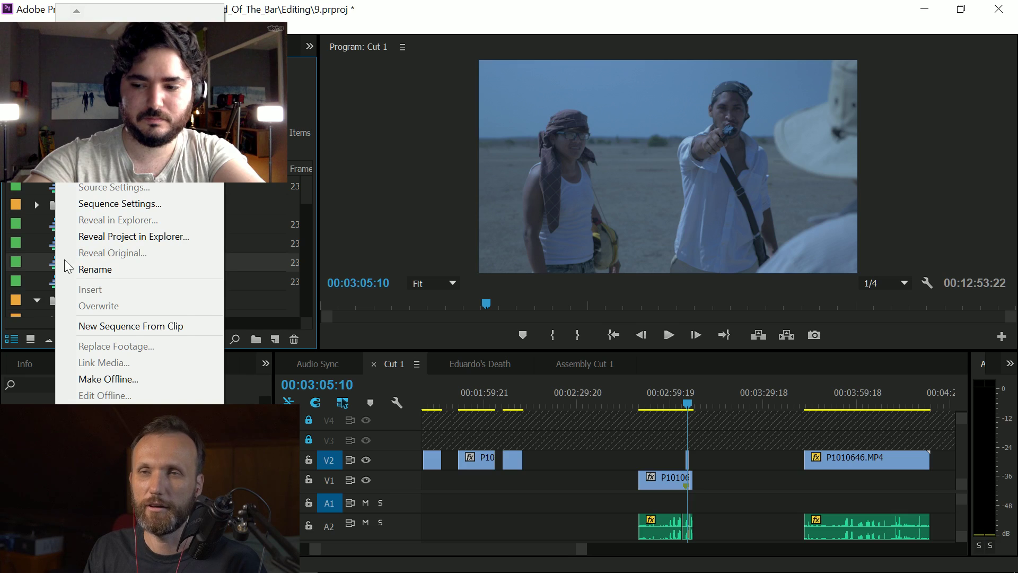
{"action": "left_click", "coordinate": [309, 322]}
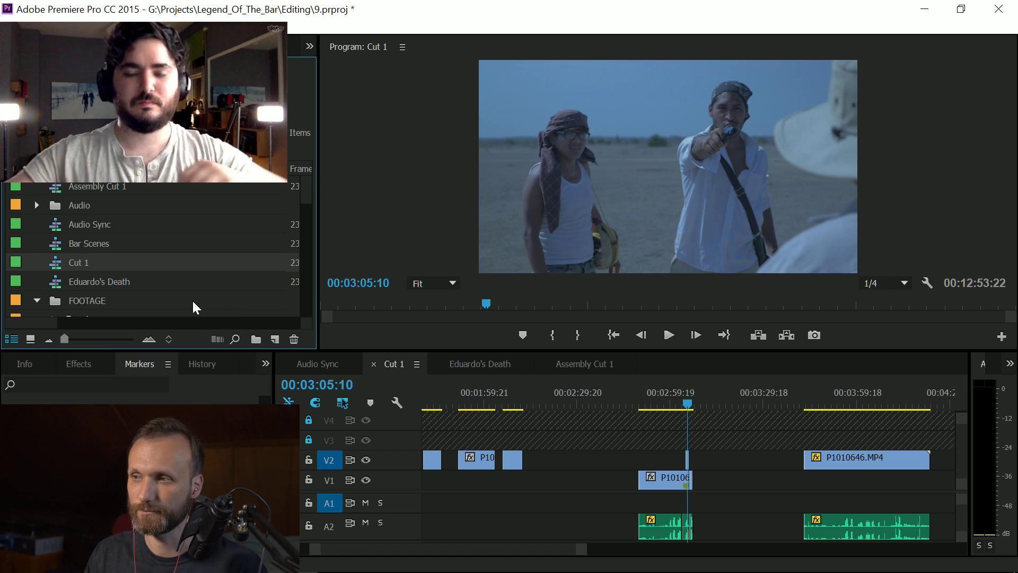
Step: Examine the remaining P1010646.MP4 footage near 00:04:14 and the group of short clips starting near 00:06:40
{"action": "scroll", "coordinate": [688, 380], "scroll_direction": "up", "scroll_amount": 2}
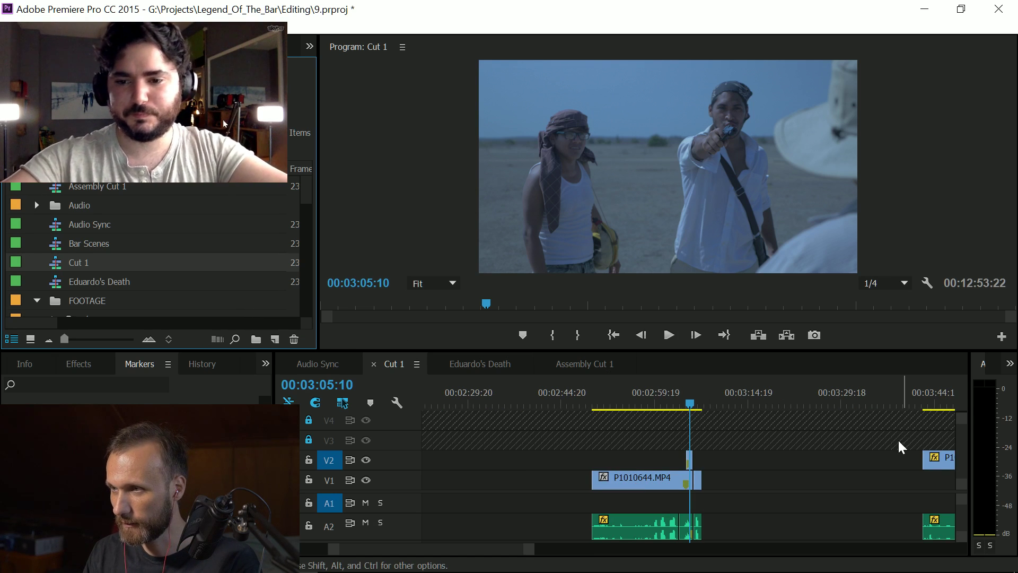
{"action": "scroll", "coordinate": [874, 405], "scroll_direction": "down", "scroll_amount": 2}
{"action": "left_click", "coordinate": [855, 398]}
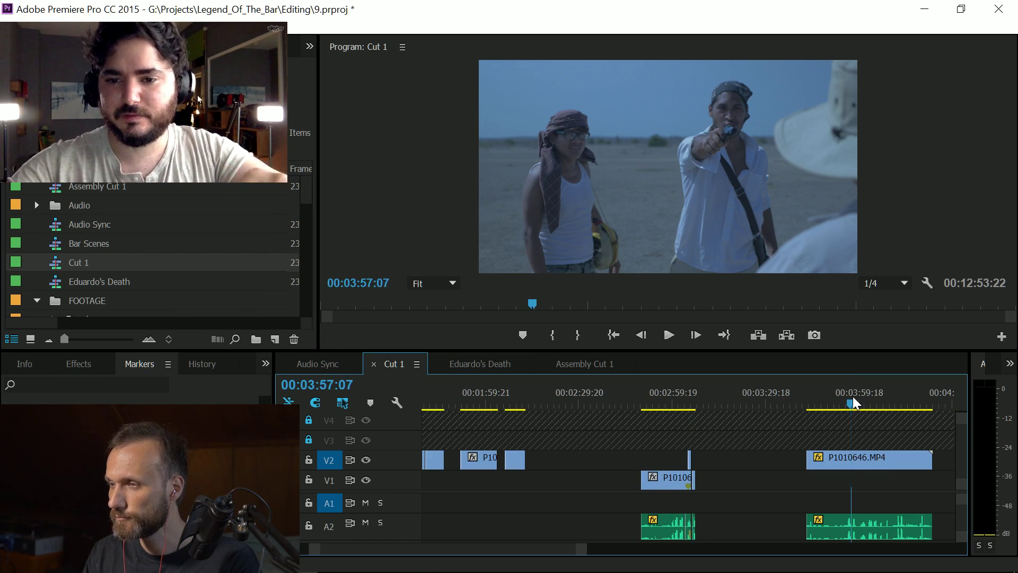
{"action": "scroll", "coordinate": [852, 396], "scroll_direction": "up", "scroll_amount": 2}
{"action": "left_click", "coordinate": [796, 398]}
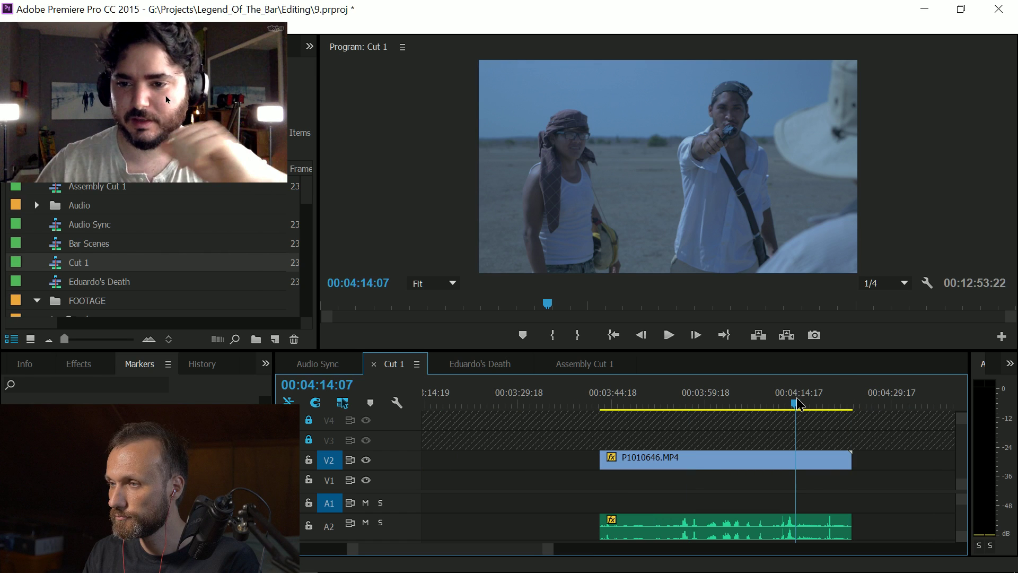
{"action": "scroll", "coordinate": [806, 396], "scroll_direction": "down", "scroll_amount": 5}
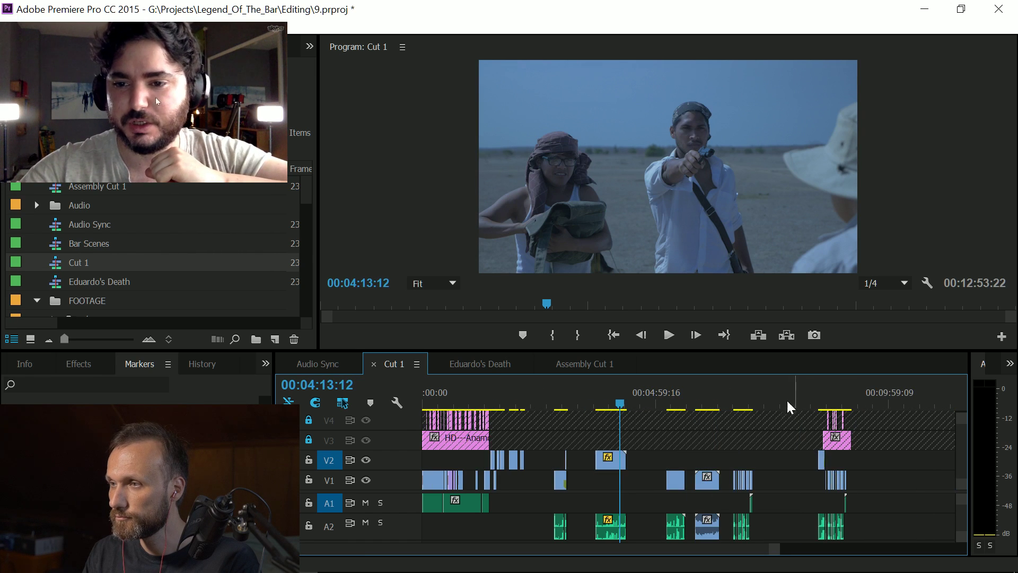
{"action": "left_click", "coordinate": [733, 404]}
{"action": "scroll", "coordinate": [737, 406], "scroll_direction": "up", "scroll_amount": 4}
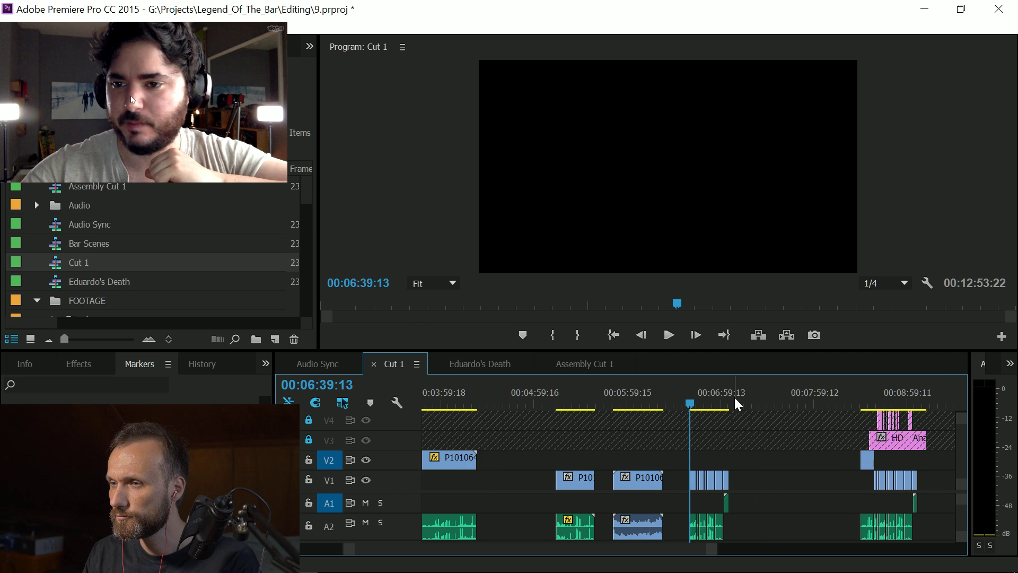
{"action": "scroll", "coordinate": [716, 412], "scroll_direction": "up", "scroll_amount": 2}
{"action": "left_click", "coordinate": [695, 404]}
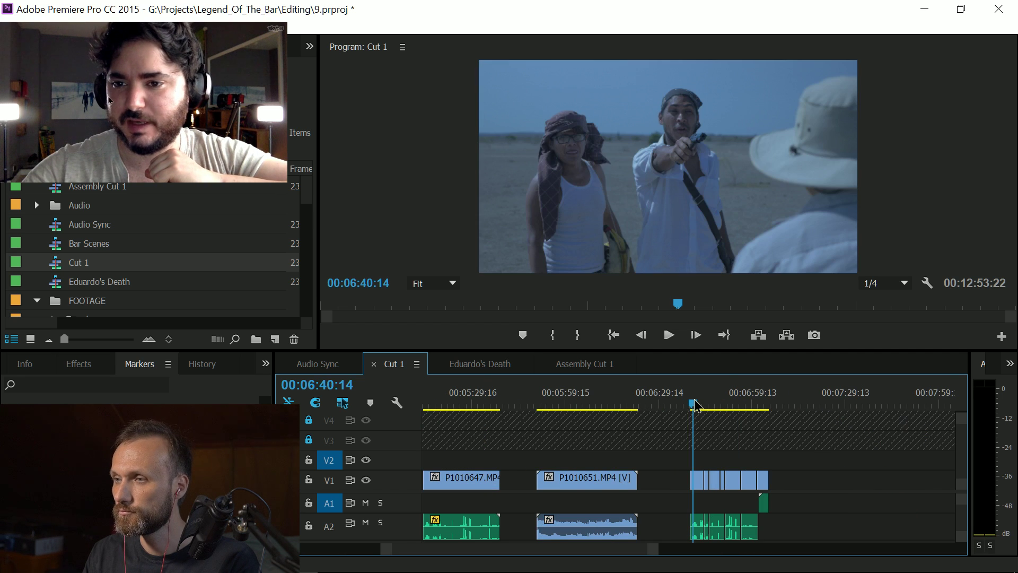
{"action": "left_click_drag", "start_coordinate": [695, 404], "coordinate": [696, 404]}
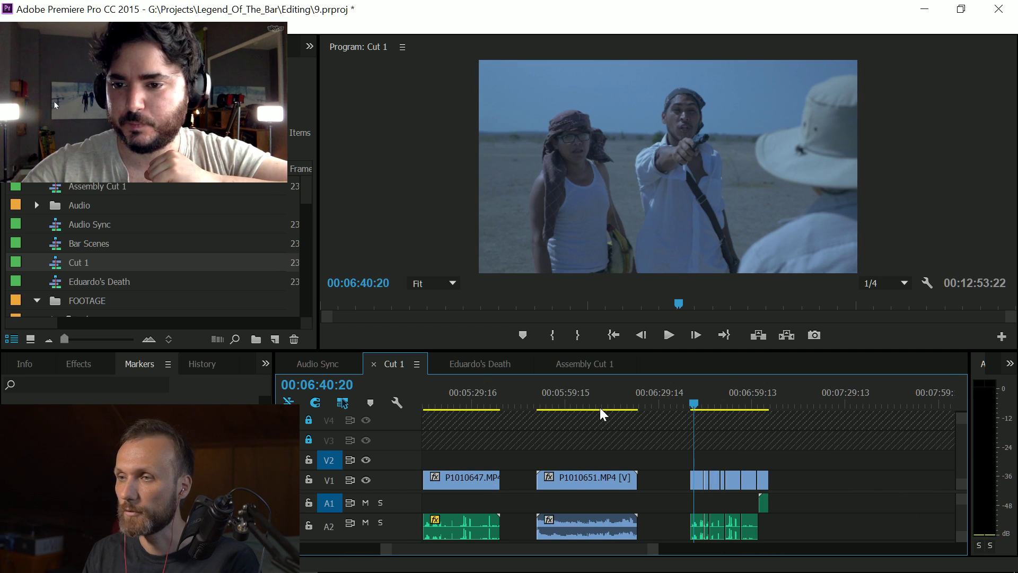